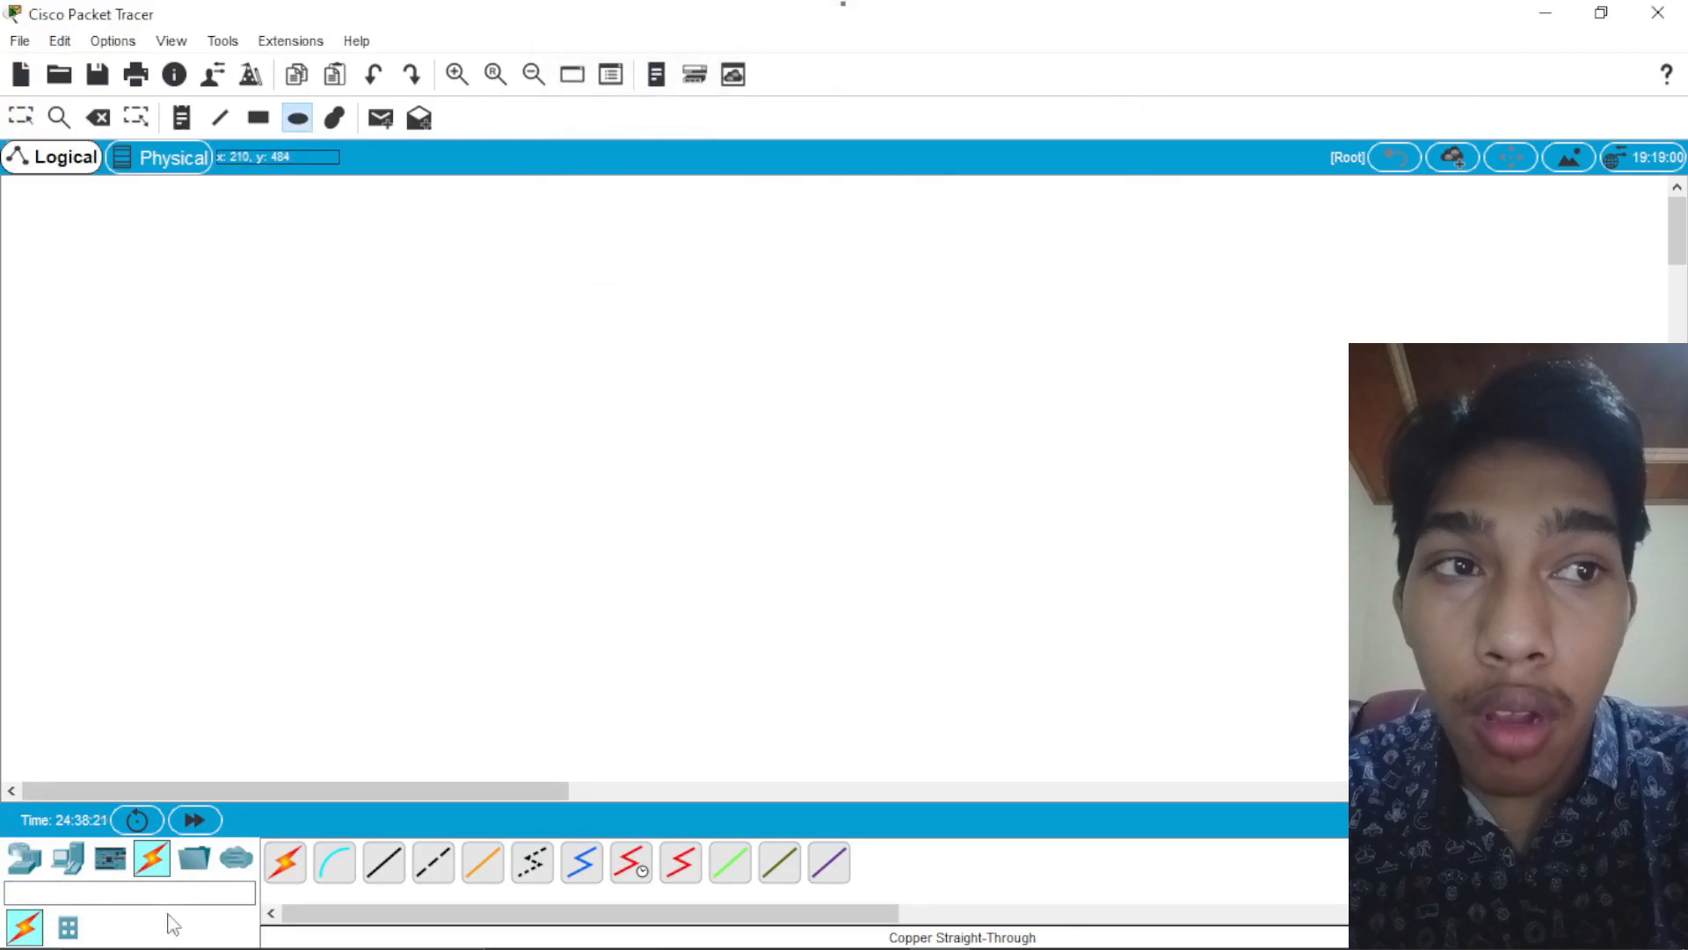
Step: Add two generic servers side by side in the upper part of the empty workspace
{"action": "type", "text": "ser"}
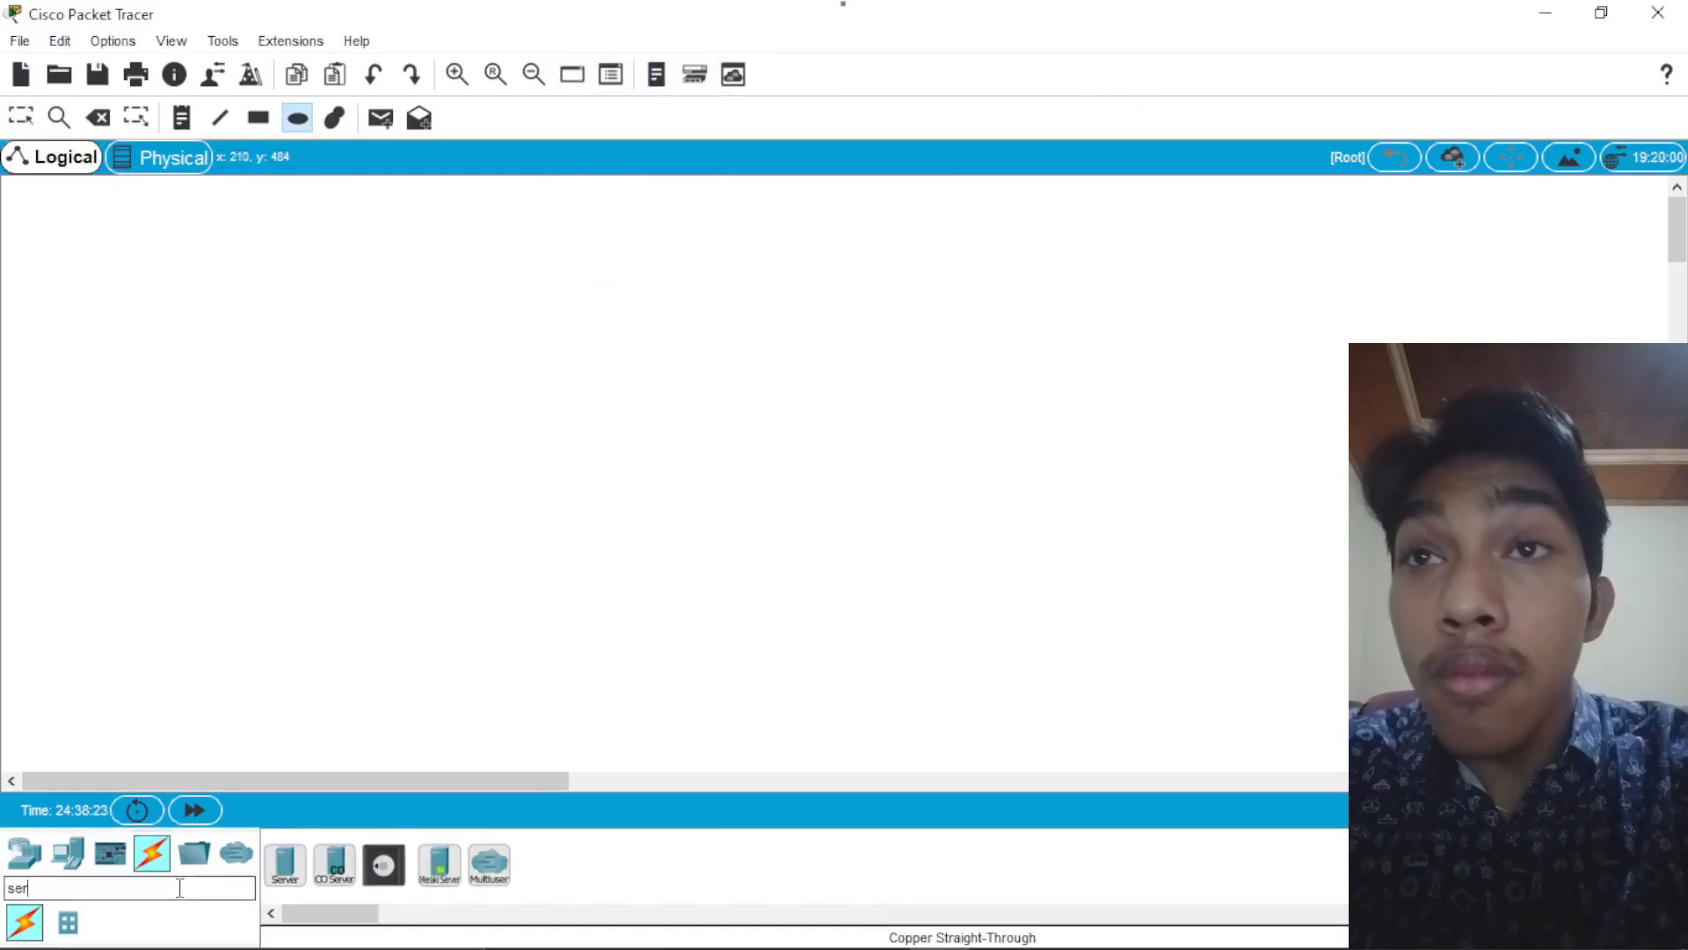
{"action": "left_click_drag", "start_coordinate": [285, 865], "coordinate": [275, 543]}
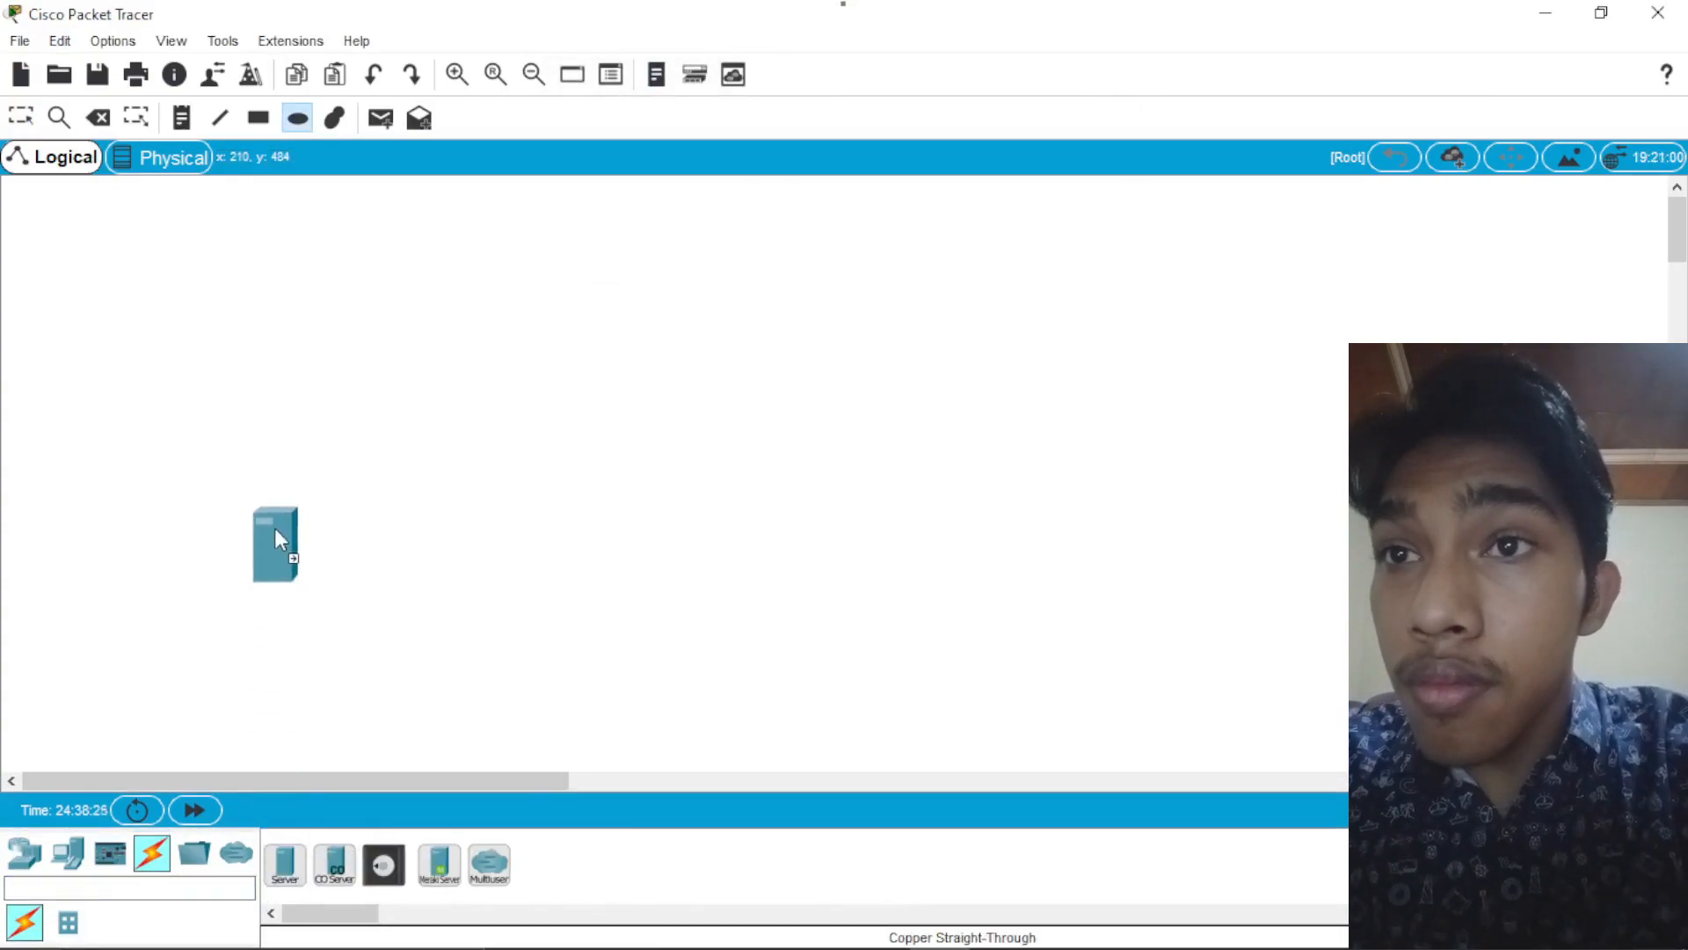
{"action": "left_click_drag", "start_coordinate": [246, 322], "coordinate": [246, 322]}
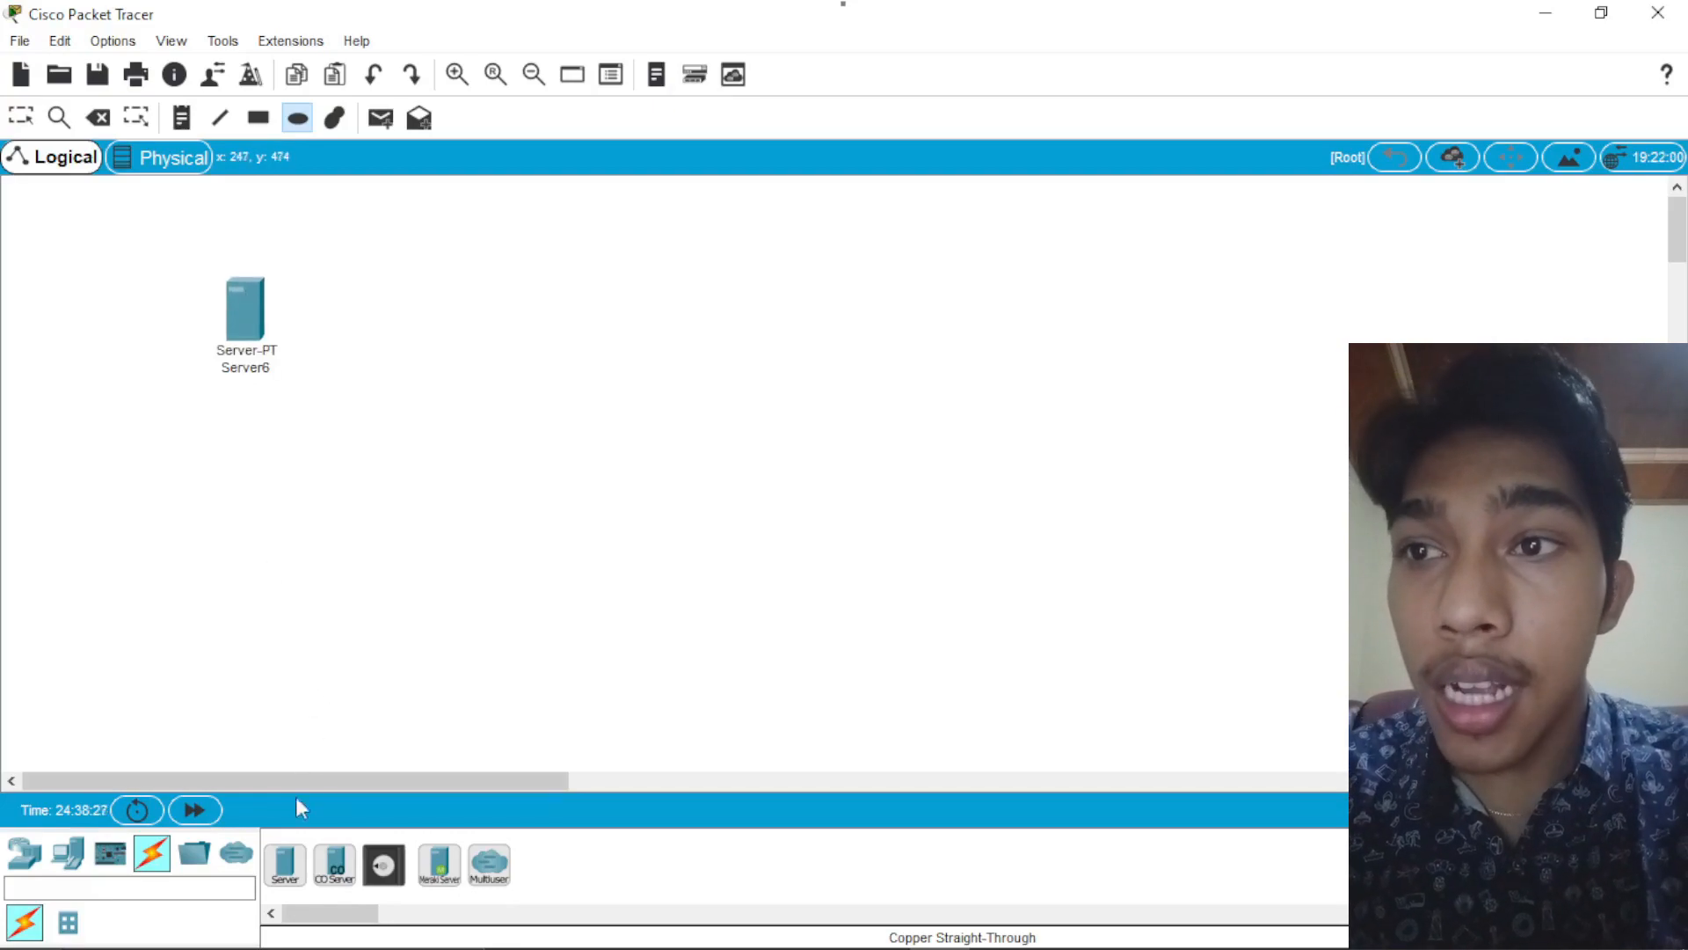
{"action": "left_click_drag", "start_coordinate": [284, 864], "coordinate": [427, 299]}
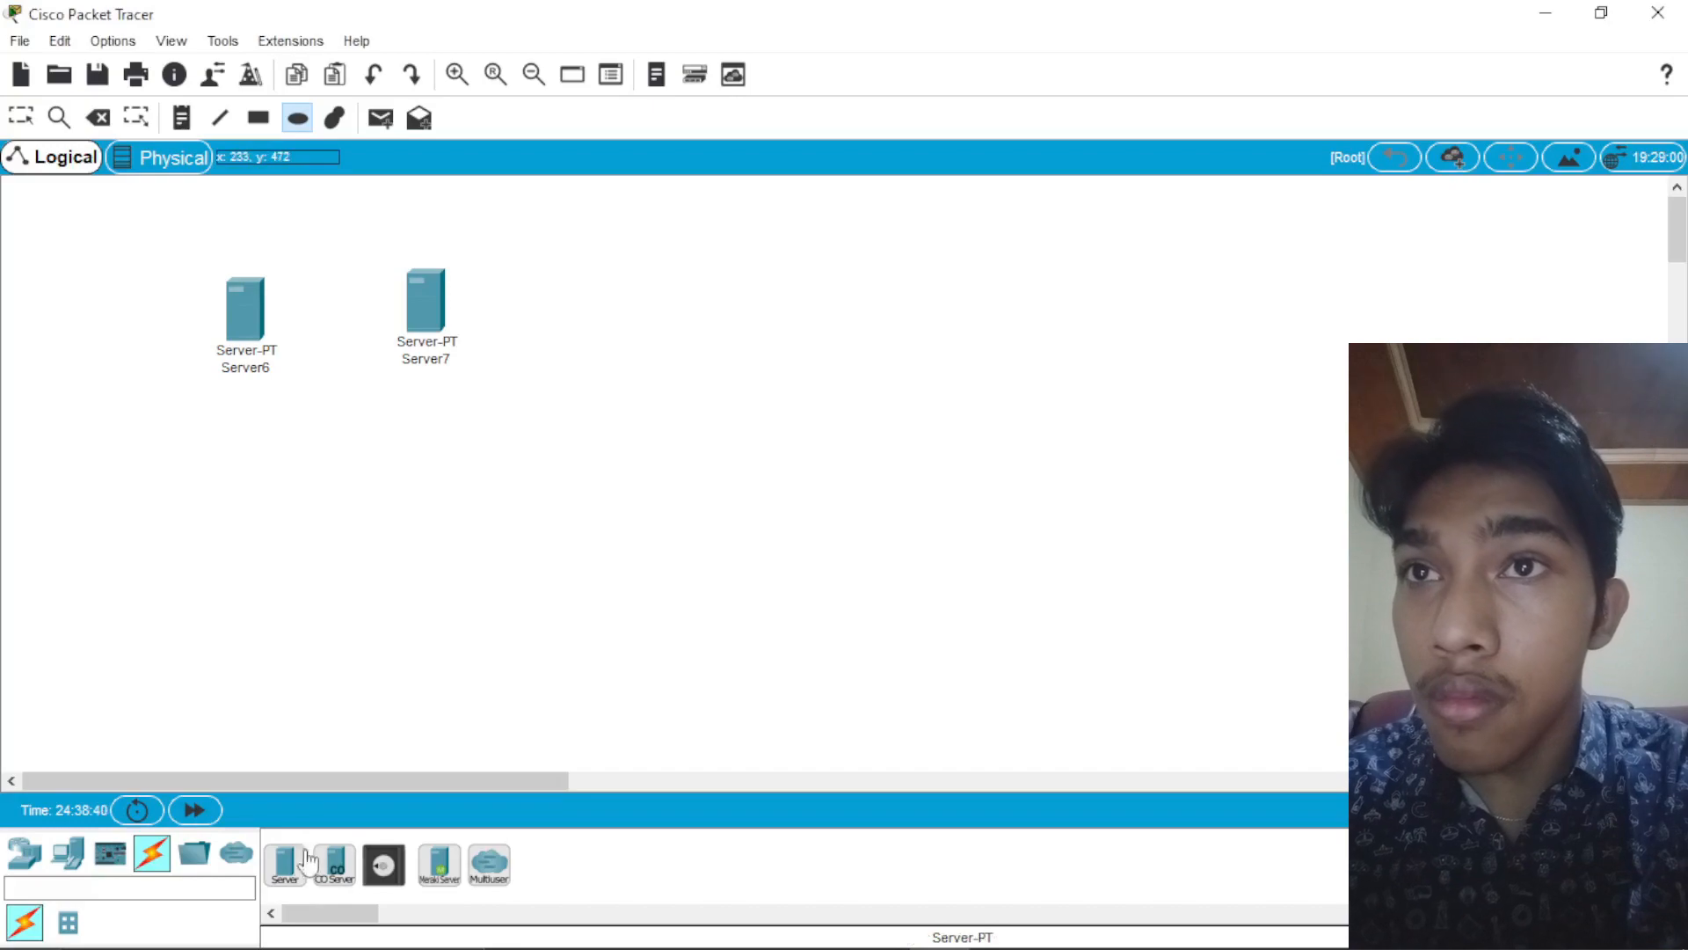
Step: Add a PT-Switch centred below the two servers
{"action": "left_click", "coordinate": [187, 890]}
{"action": "type", "text": "sw"}
{"action": "left_click", "coordinate": [334, 864]}
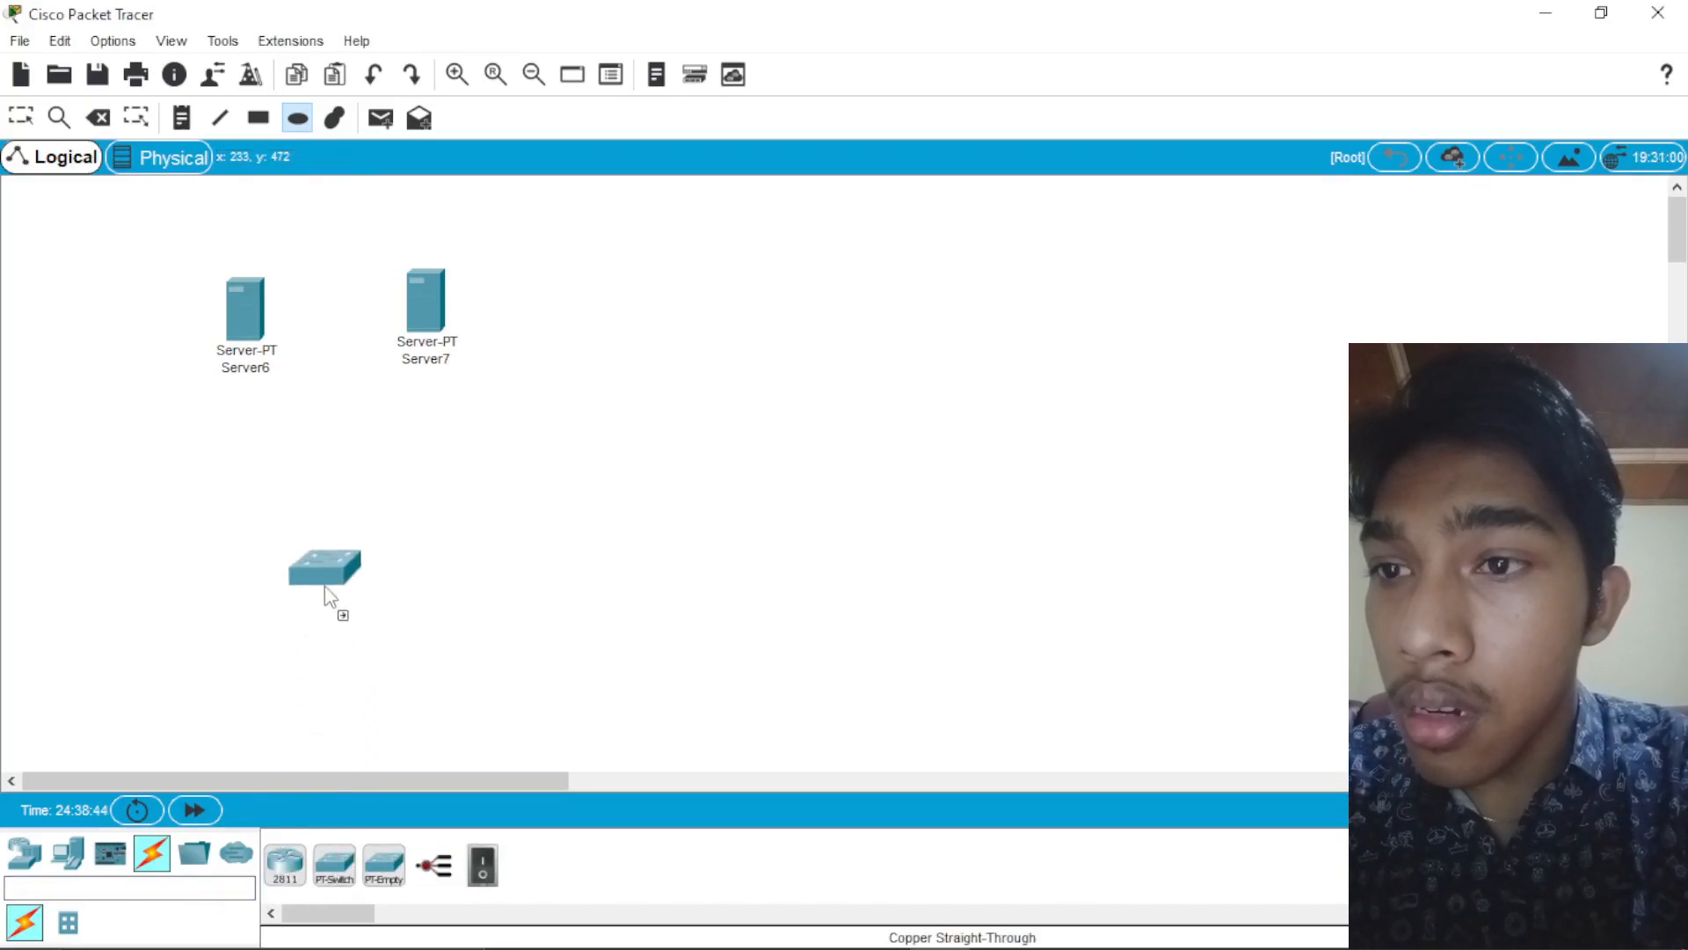
{"action": "left_click", "coordinate": [345, 517]}
Step: Add two PCs below the switch, one on each side of it
{"action": "left_click", "coordinate": [194, 890]}
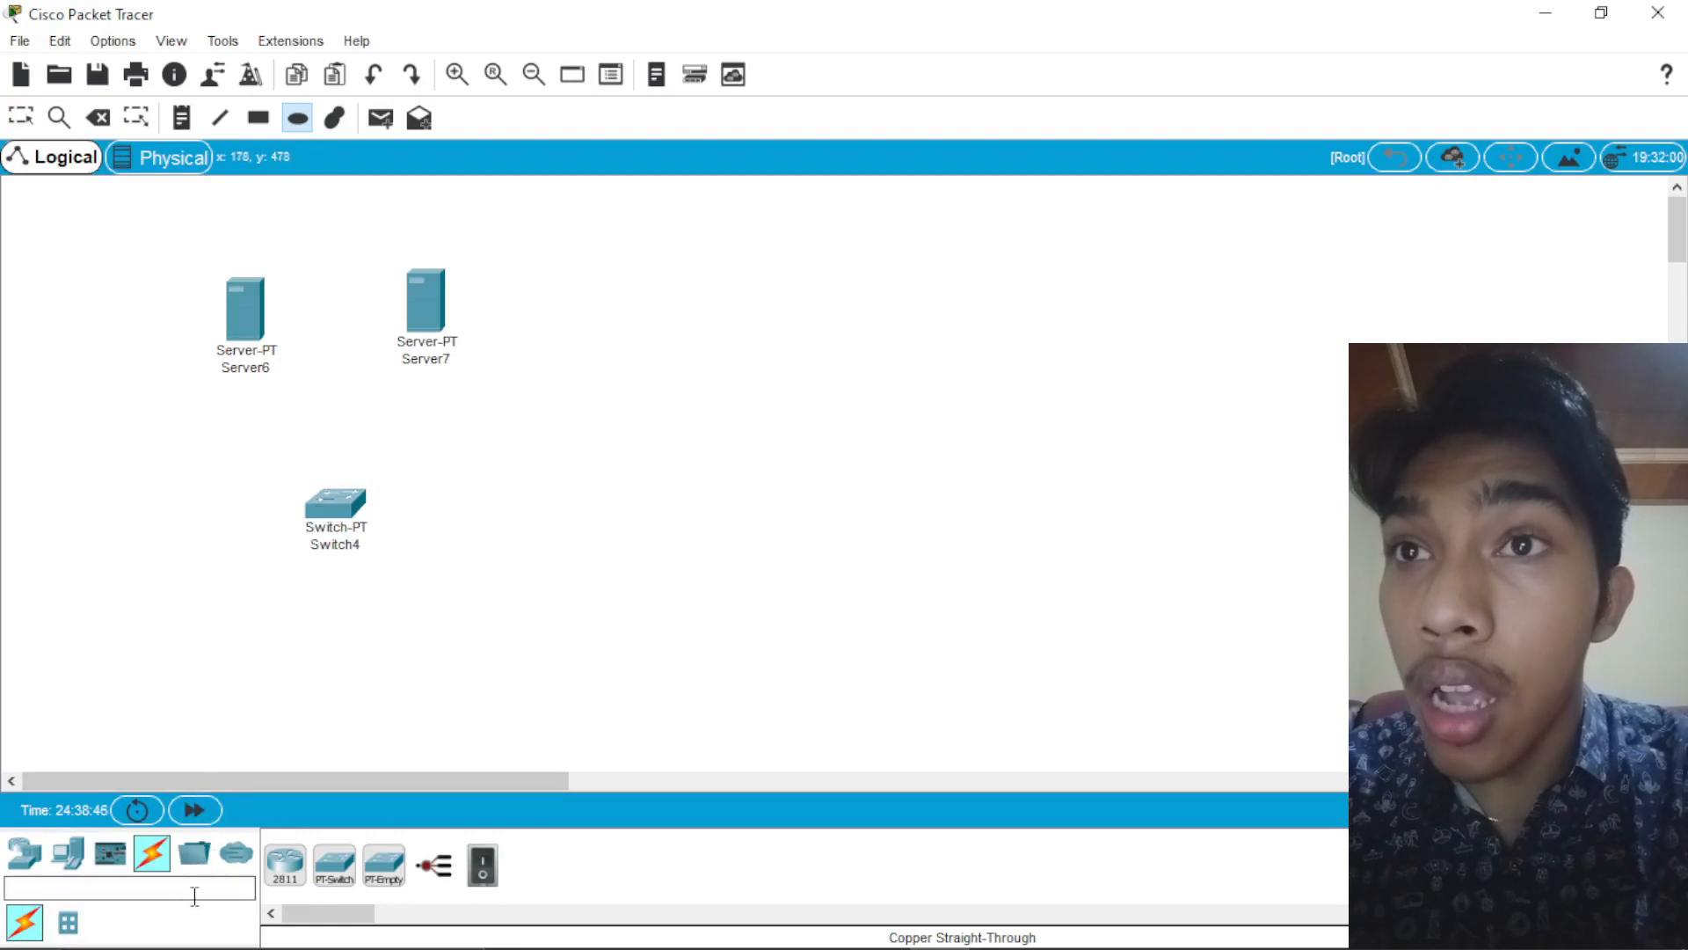
{"action": "type", "text": "pc"}
{"action": "left_click_drag", "start_coordinate": [285, 864], "coordinate": [193, 649]}
{"action": "left_click_drag", "start_coordinate": [285, 863], "coordinate": [463, 667]}
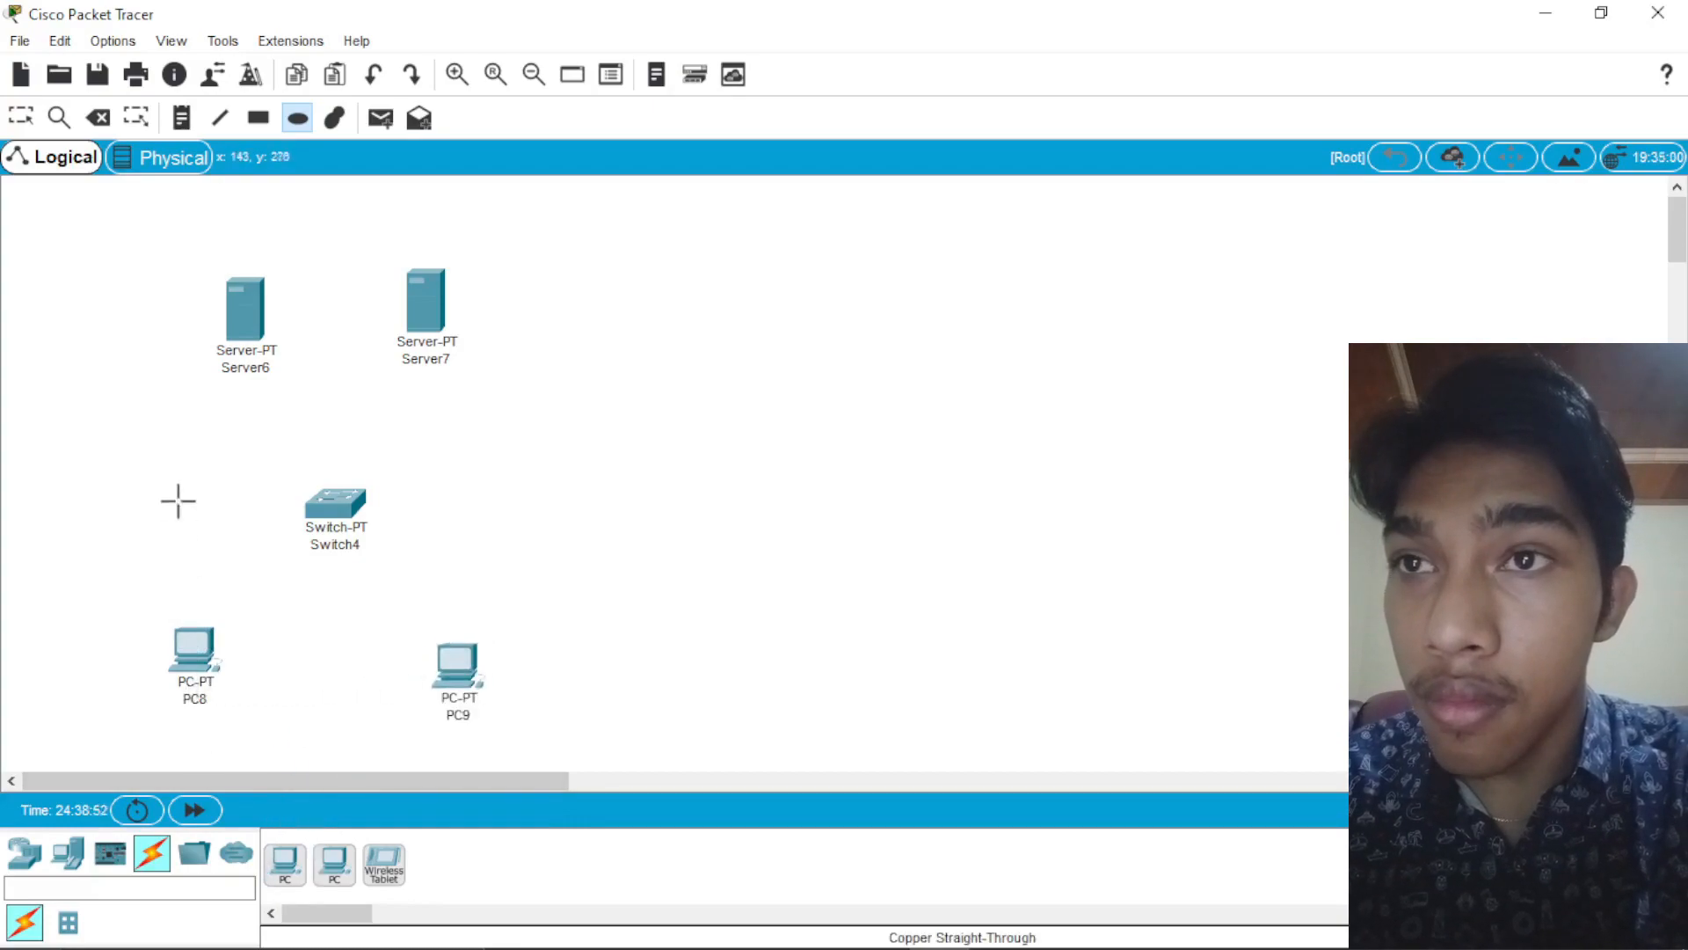
Step: Rename the left PC as PC1 and the right PC as PC2
{"action": "left_click", "coordinate": [23, 117]}
{"action": "left_click", "coordinate": [200, 700]}
{"action": "key", "text": "BackSpace"}
{"action": "type", "text": "1"}
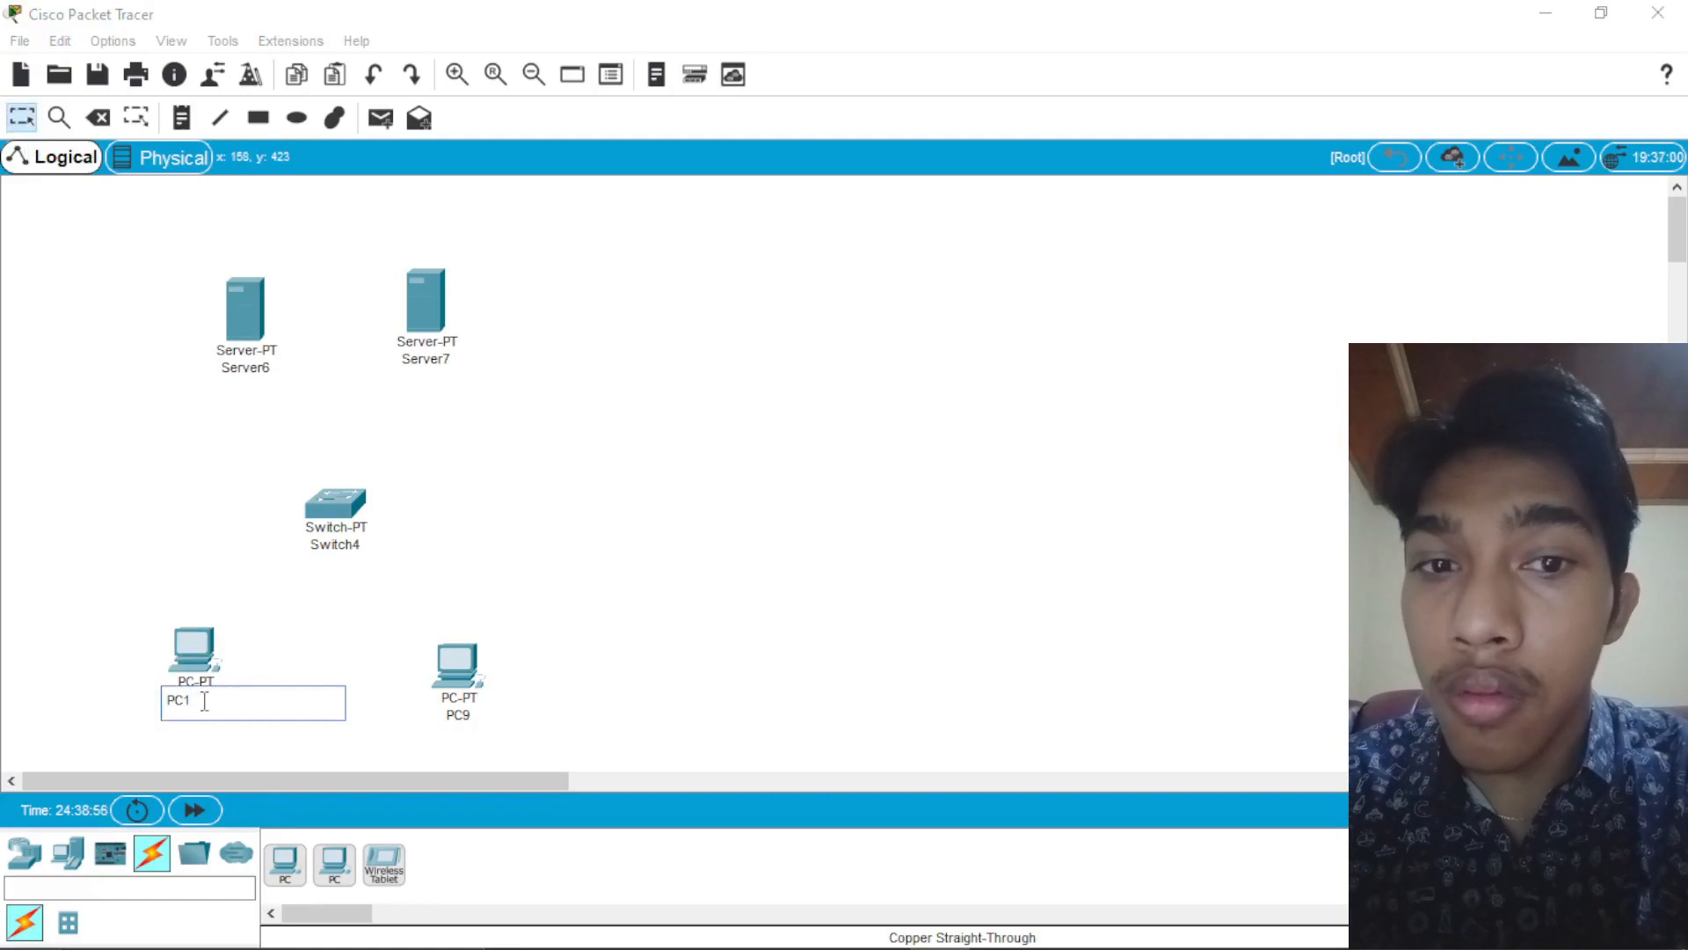
{"action": "left_click", "coordinate": [475, 714]}
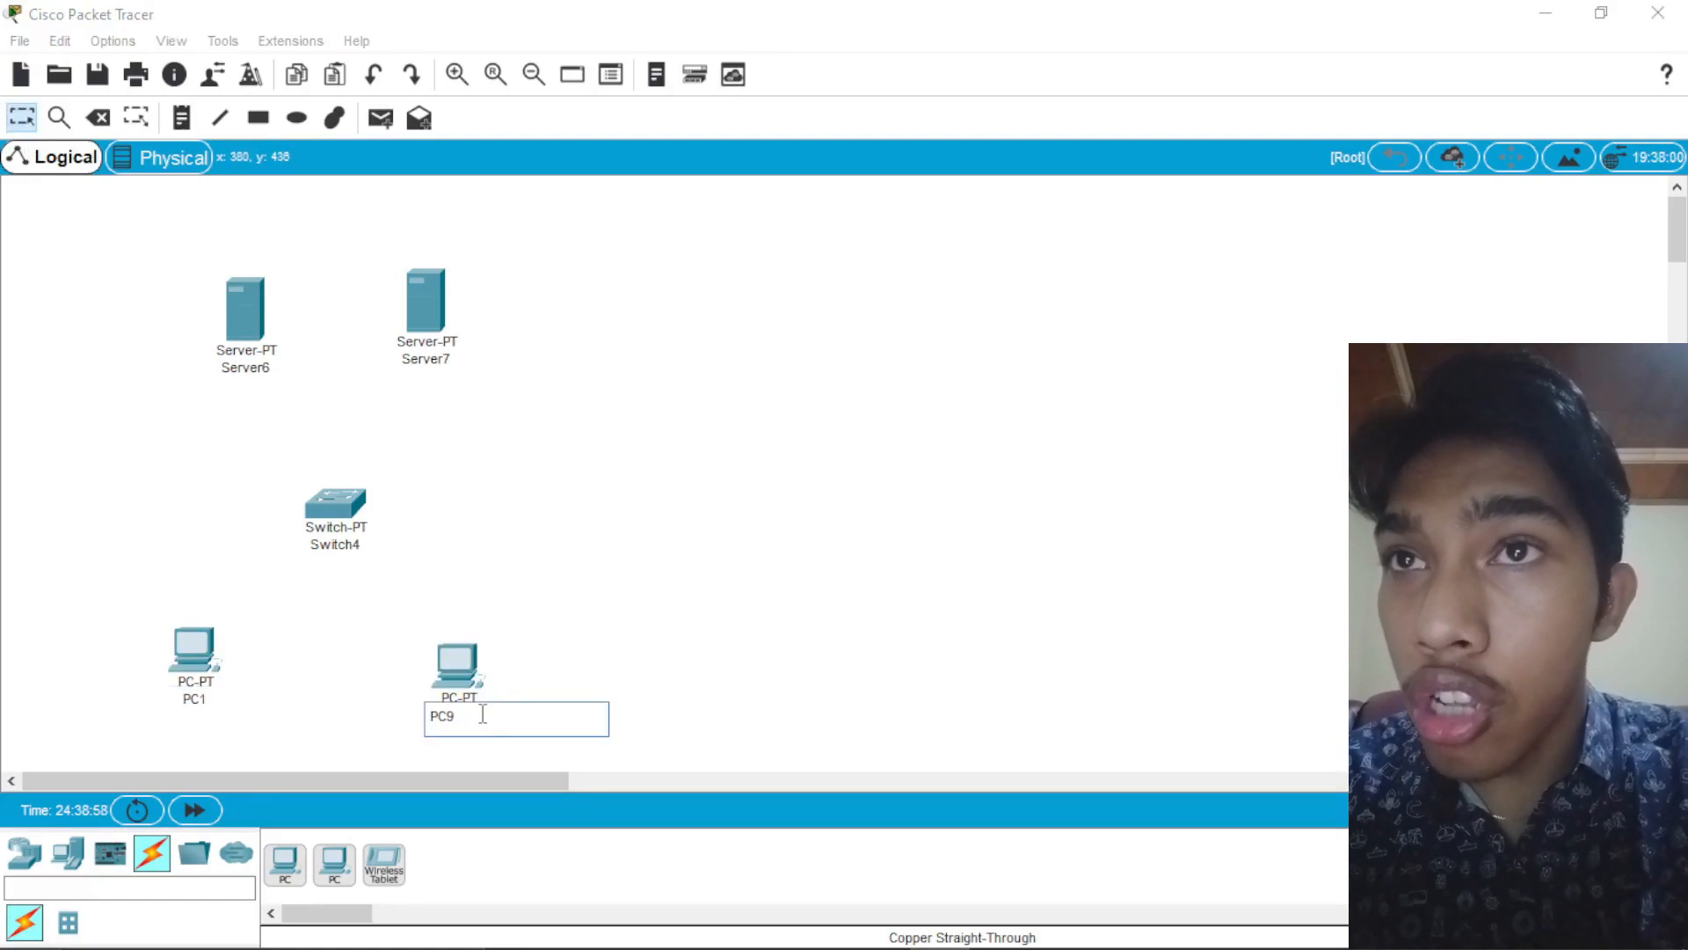
{"action": "type", "text": "2"}
Step: Rename the left server as DHCP
{"action": "left_click", "coordinate": [253, 368]}
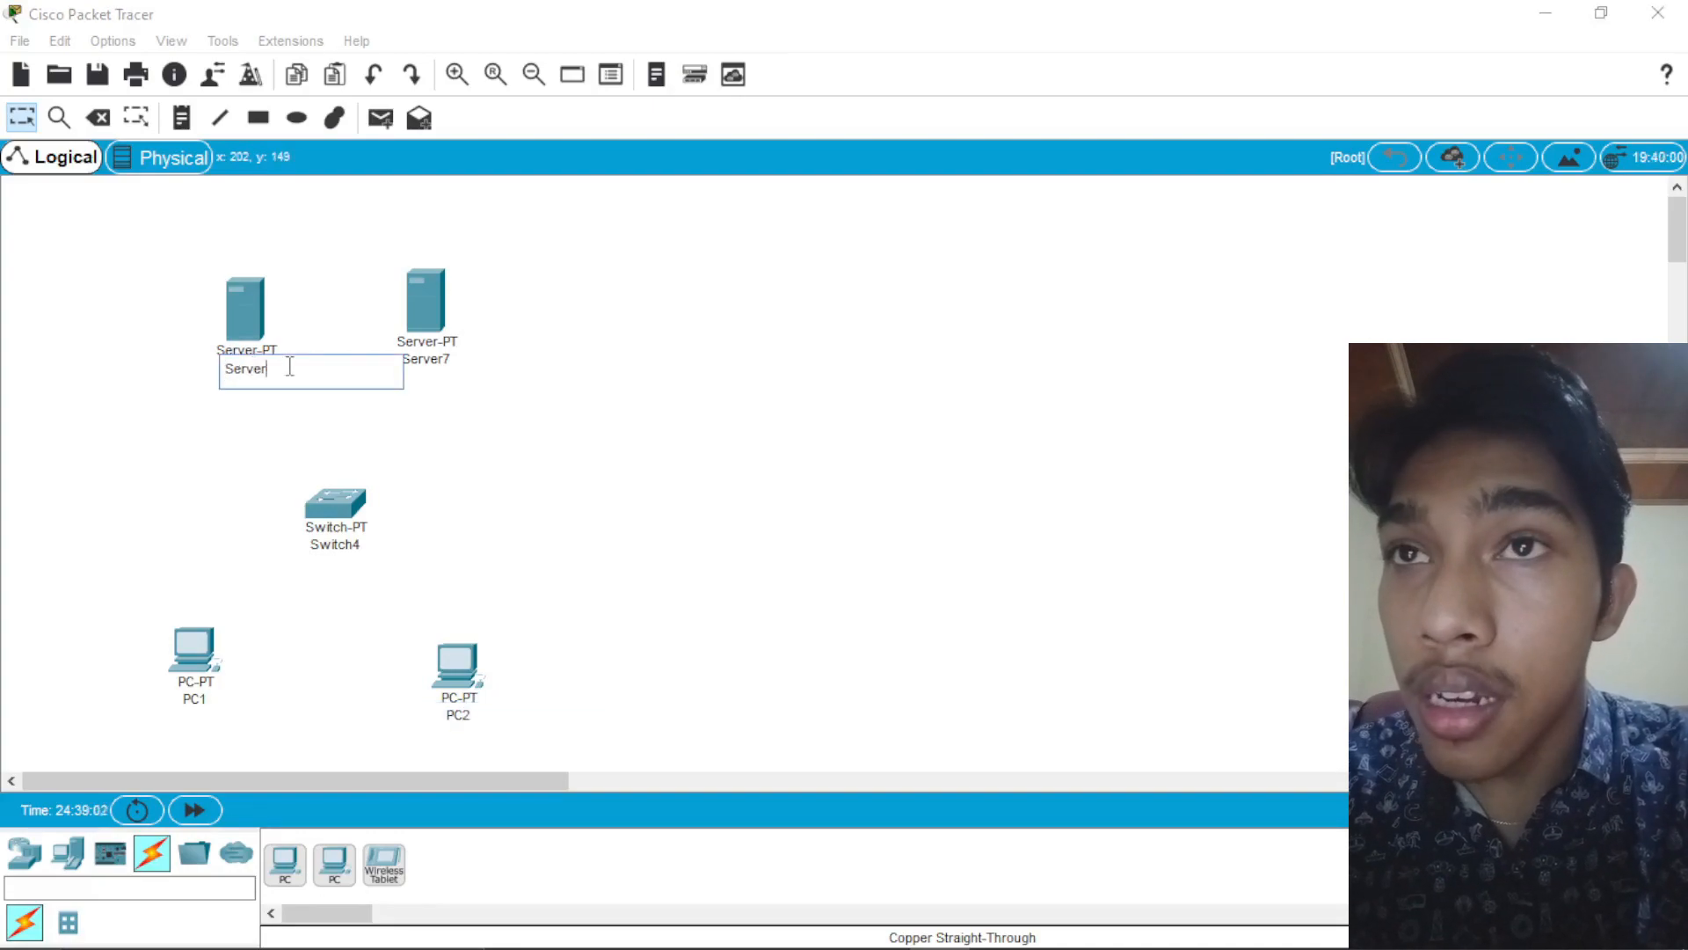
{"action": "key", "text": "BackSpace"}
{"action": "key", "text": "BackSpace"}
{"action": "key", "text": "BackSpace"}
{"action": "key", "text": "BackSpace"}
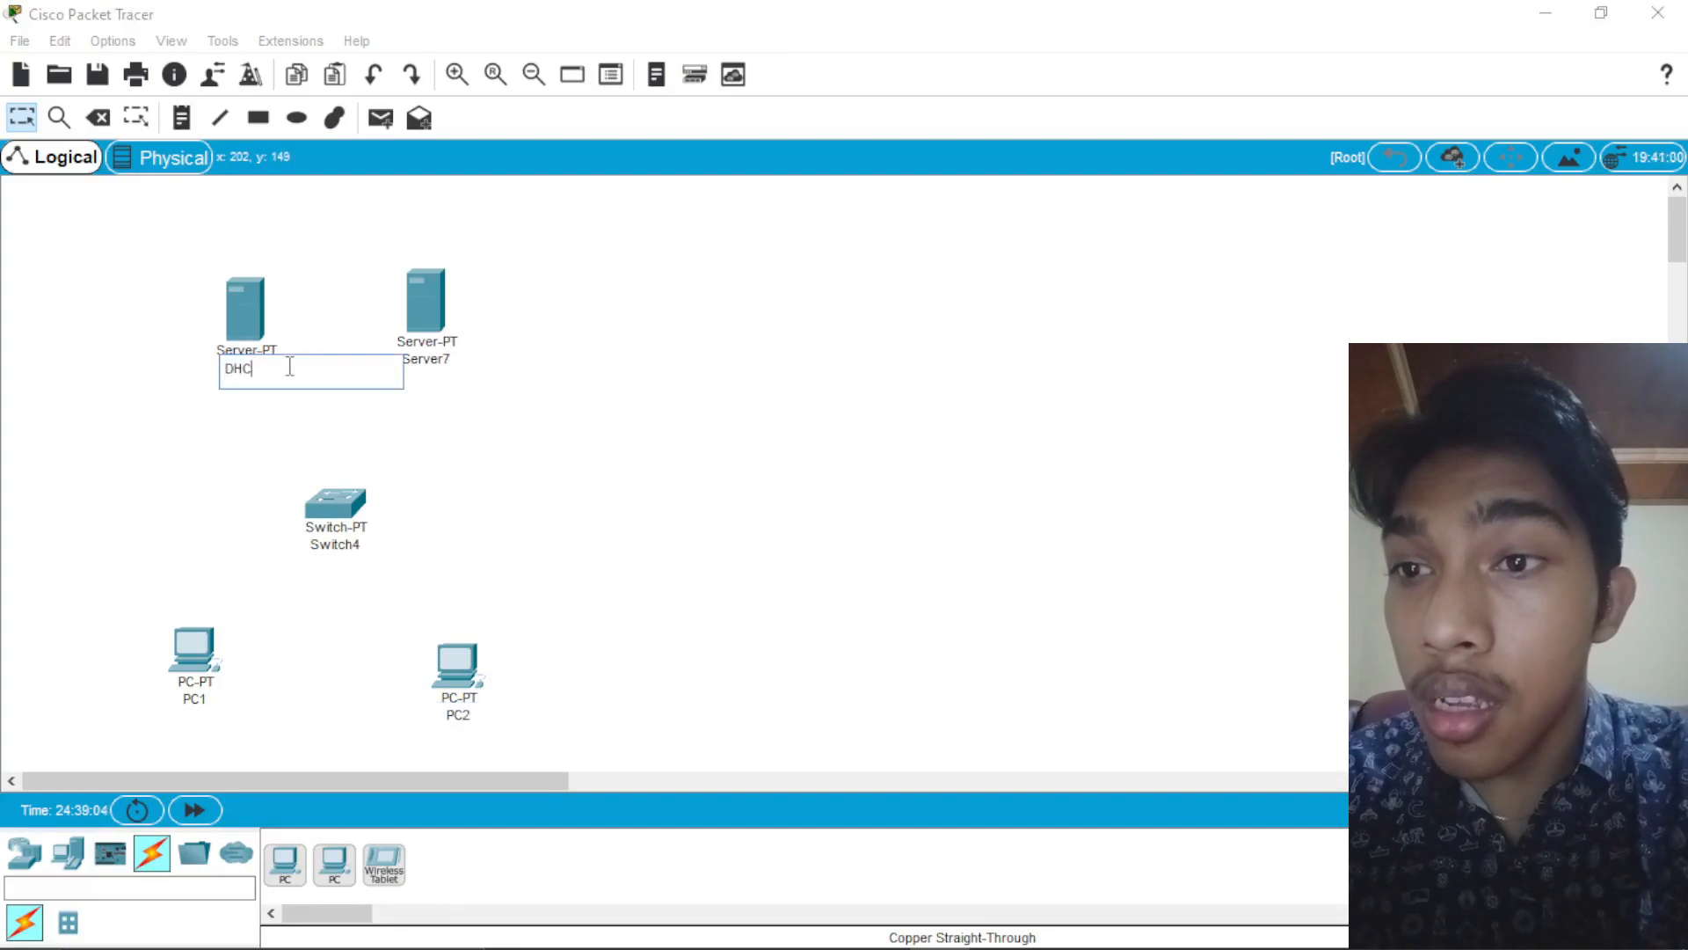
Step: Rename the right server as DNS and move the DHCP server up slightly to line up with it
{"action": "left_click", "coordinate": [444, 362]}
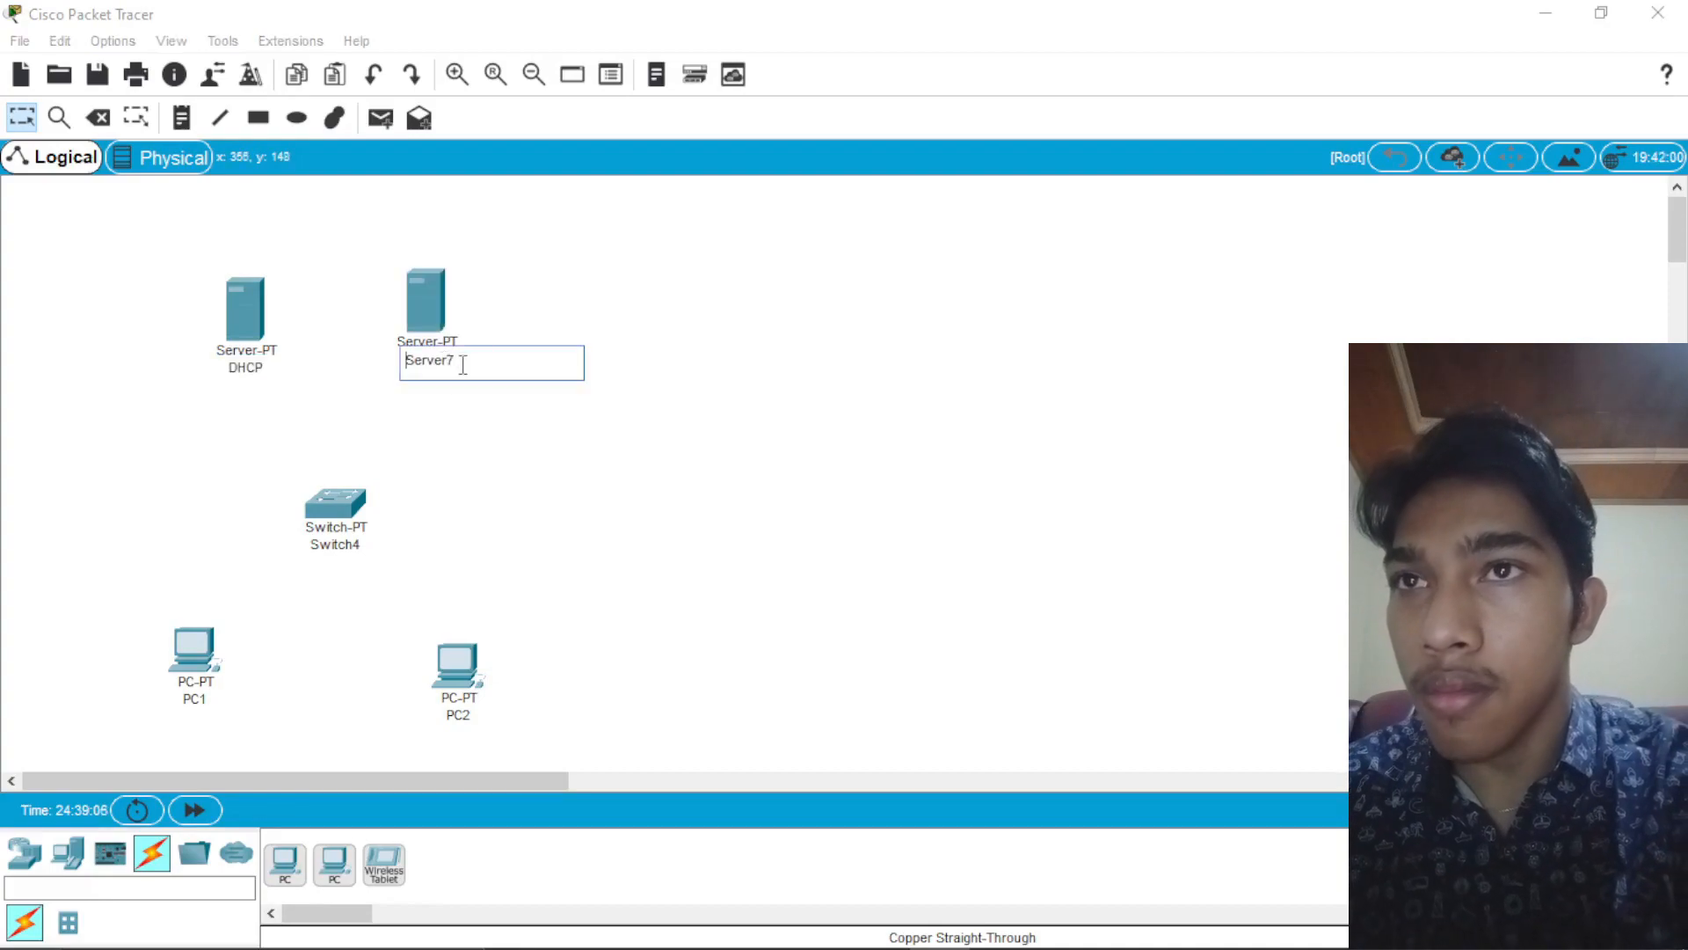
{"action": "key", "text": "BackSpace"}
{"action": "key", "text": "BackSpace"}
{"action": "key", "text": "BackSpace"}
{"action": "key", "text": "BackSpace"}
{"action": "key", "text": "BackSpace"}
{"action": "key", "text": "BackSpace"}
{"action": "key", "text": "BackSpace"}
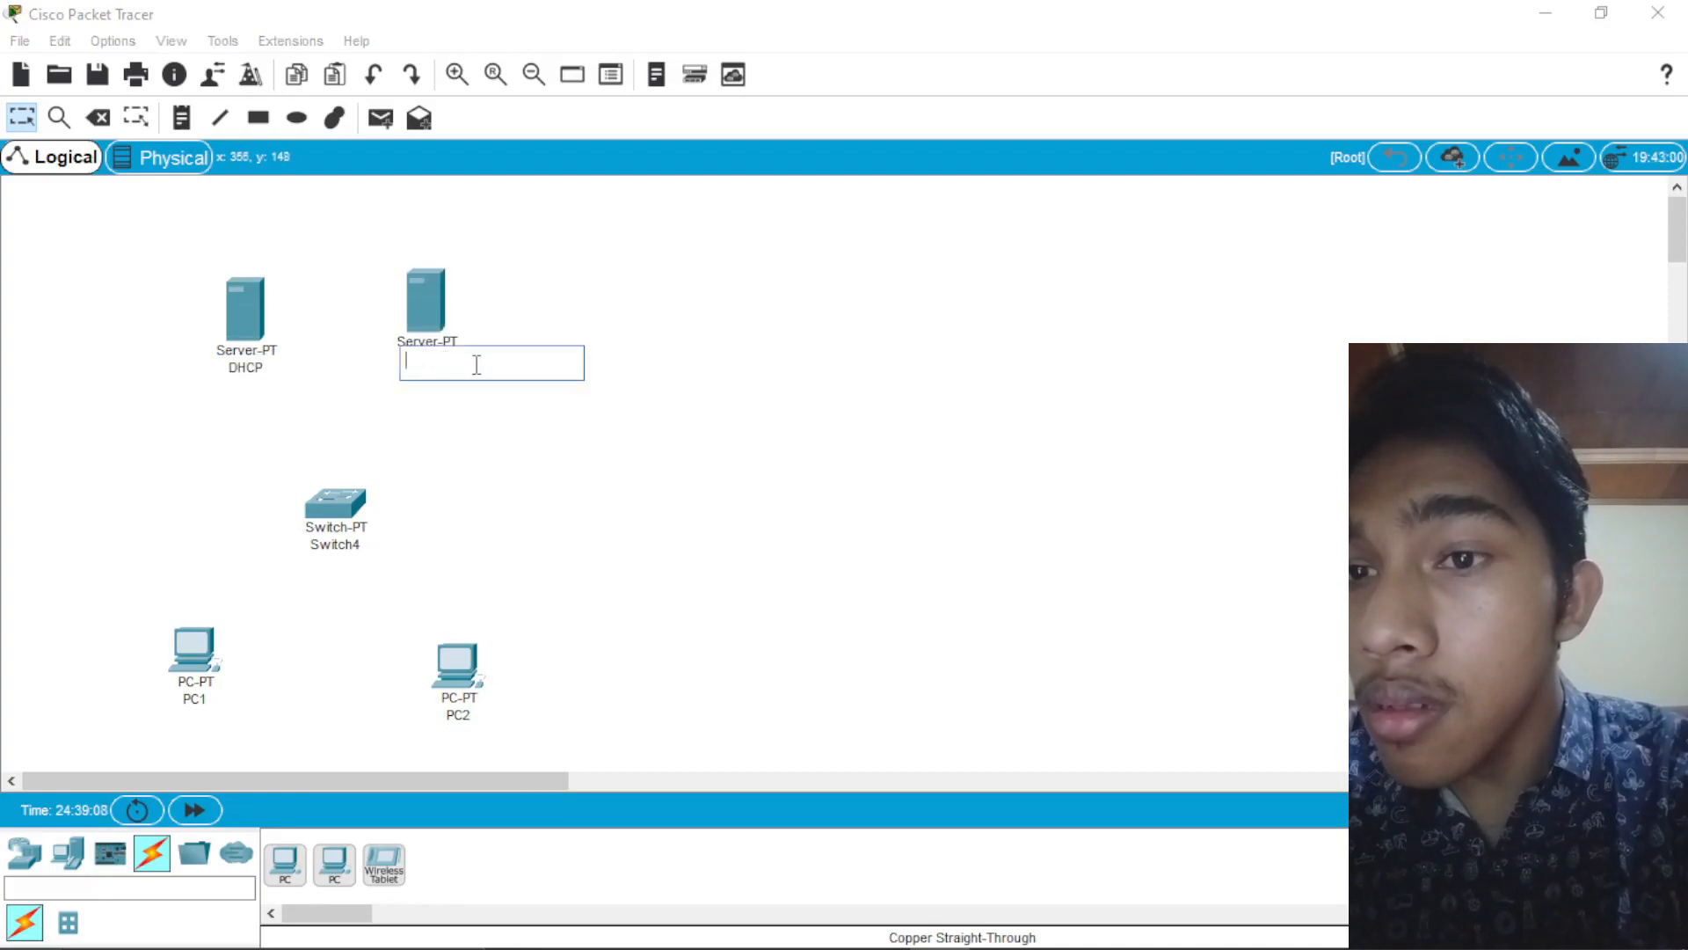
{"action": "left_click", "coordinate": [575, 446]}
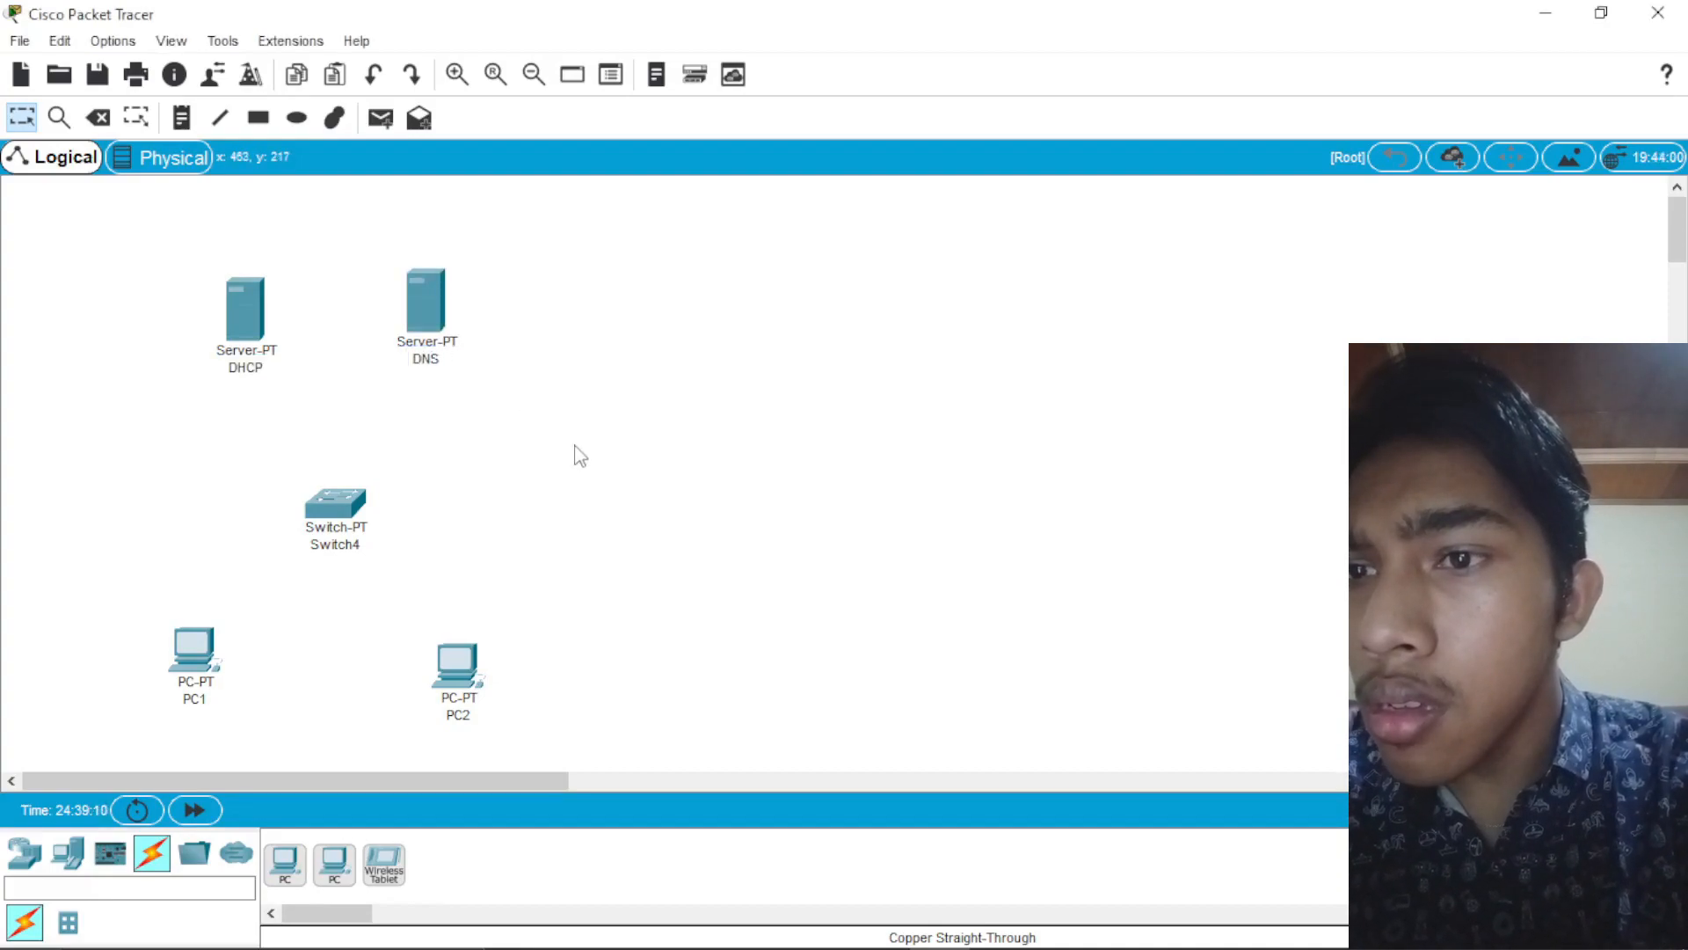
{"action": "left_click_drag", "start_coordinate": [240, 319], "coordinate": [240, 307]}
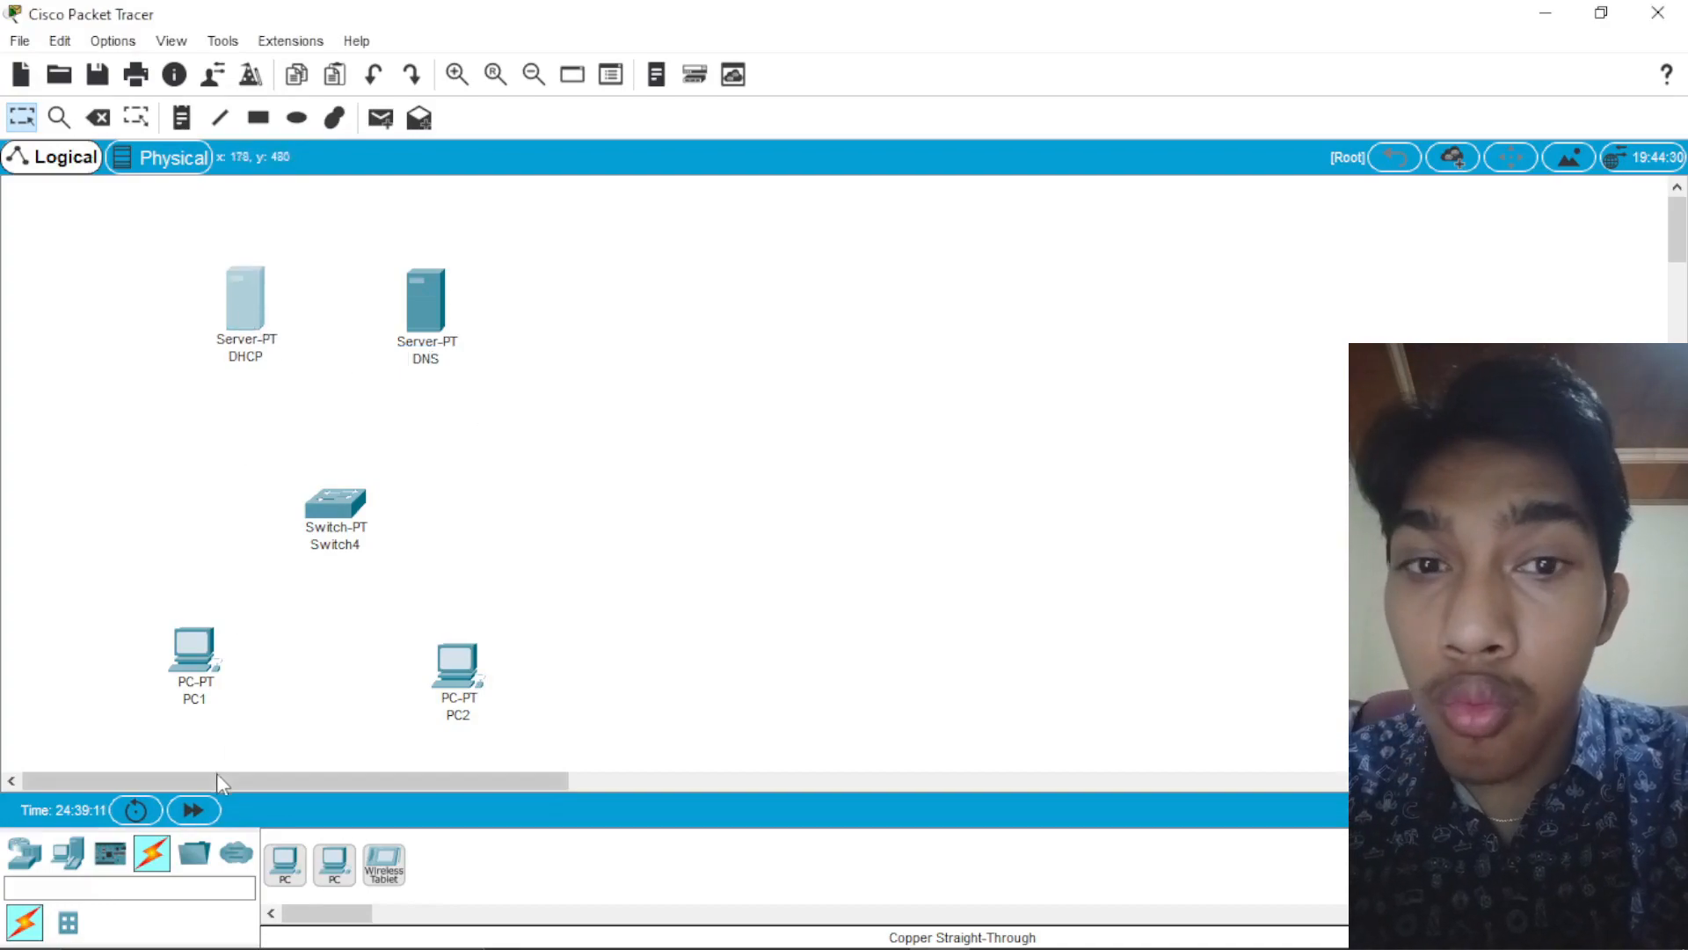
Step: Connect the DHCP server's FastEthernet0 to the switch's FastEthernet0/1 with a copper straight-through cable
{"action": "left_click", "coordinate": [152, 853]}
{"action": "left_click", "coordinate": [384, 862]}
{"action": "left_click", "coordinate": [251, 312]}
{"action": "left_click", "coordinate": [347, 311]}
{"action": "left_click", "coordinate": [332, 512]}
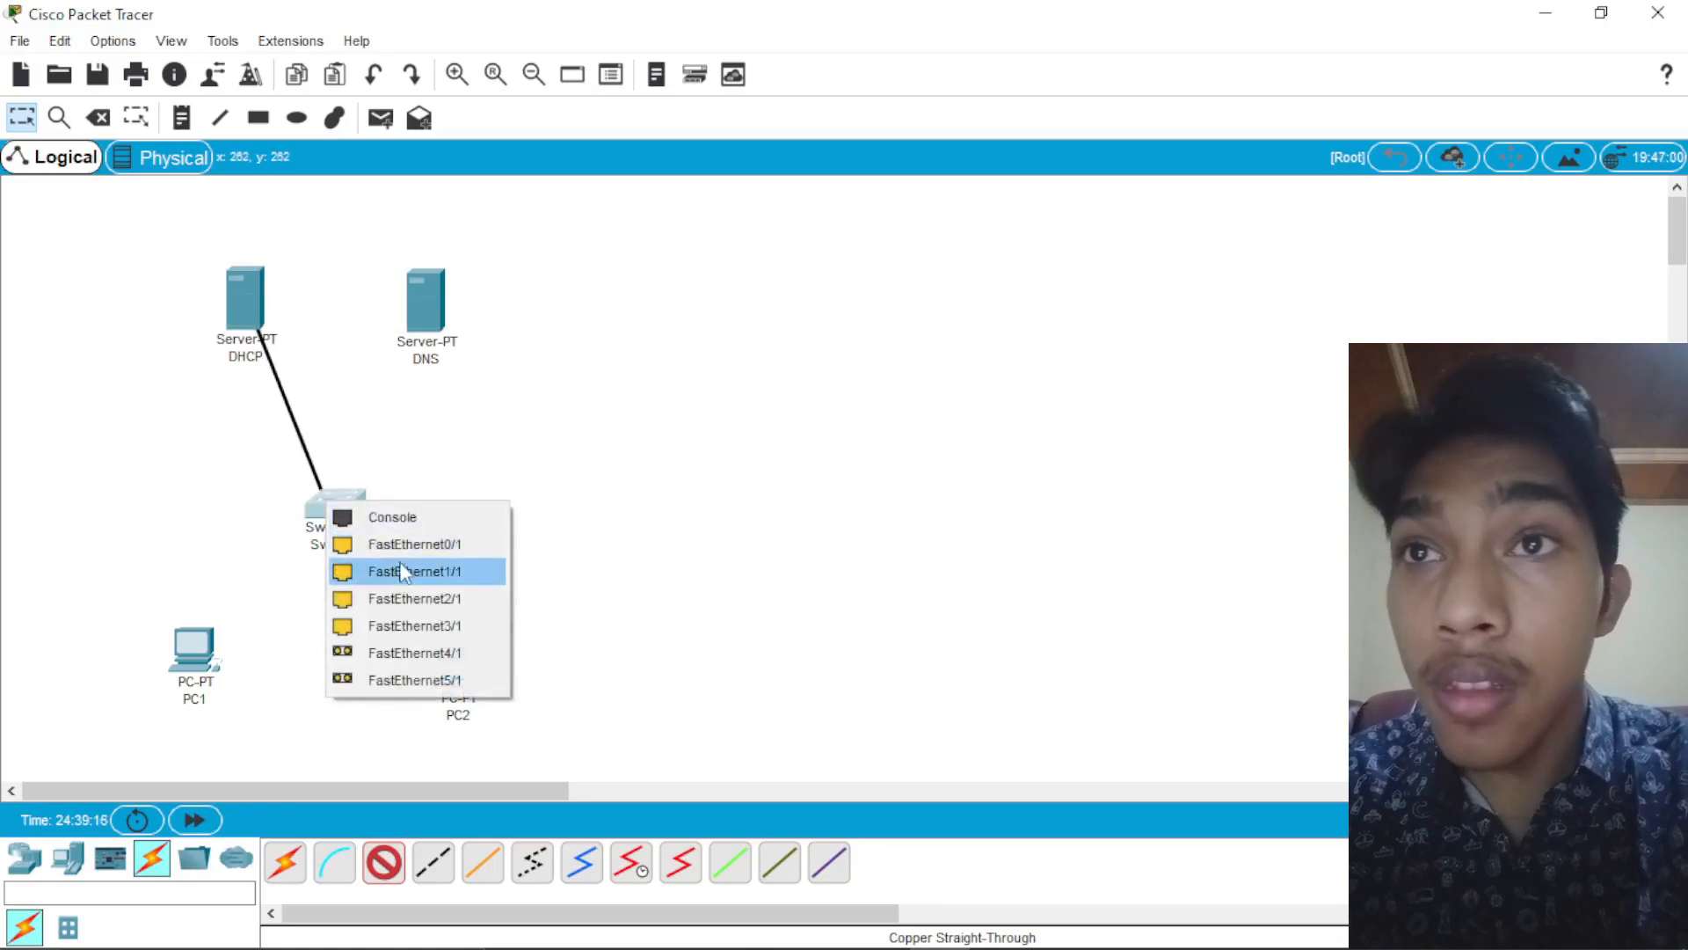
{"action": "left_click", "coordinate": [407, 569]}
Step: Connect the DNS server's FastEthernet0 to the switch's FastEthernet1/1 with a copper straight-through cable
{"action": "left_click", "coordinate": [385, 863]}
{"action": "left_click", "coordinate": [426, 303]}
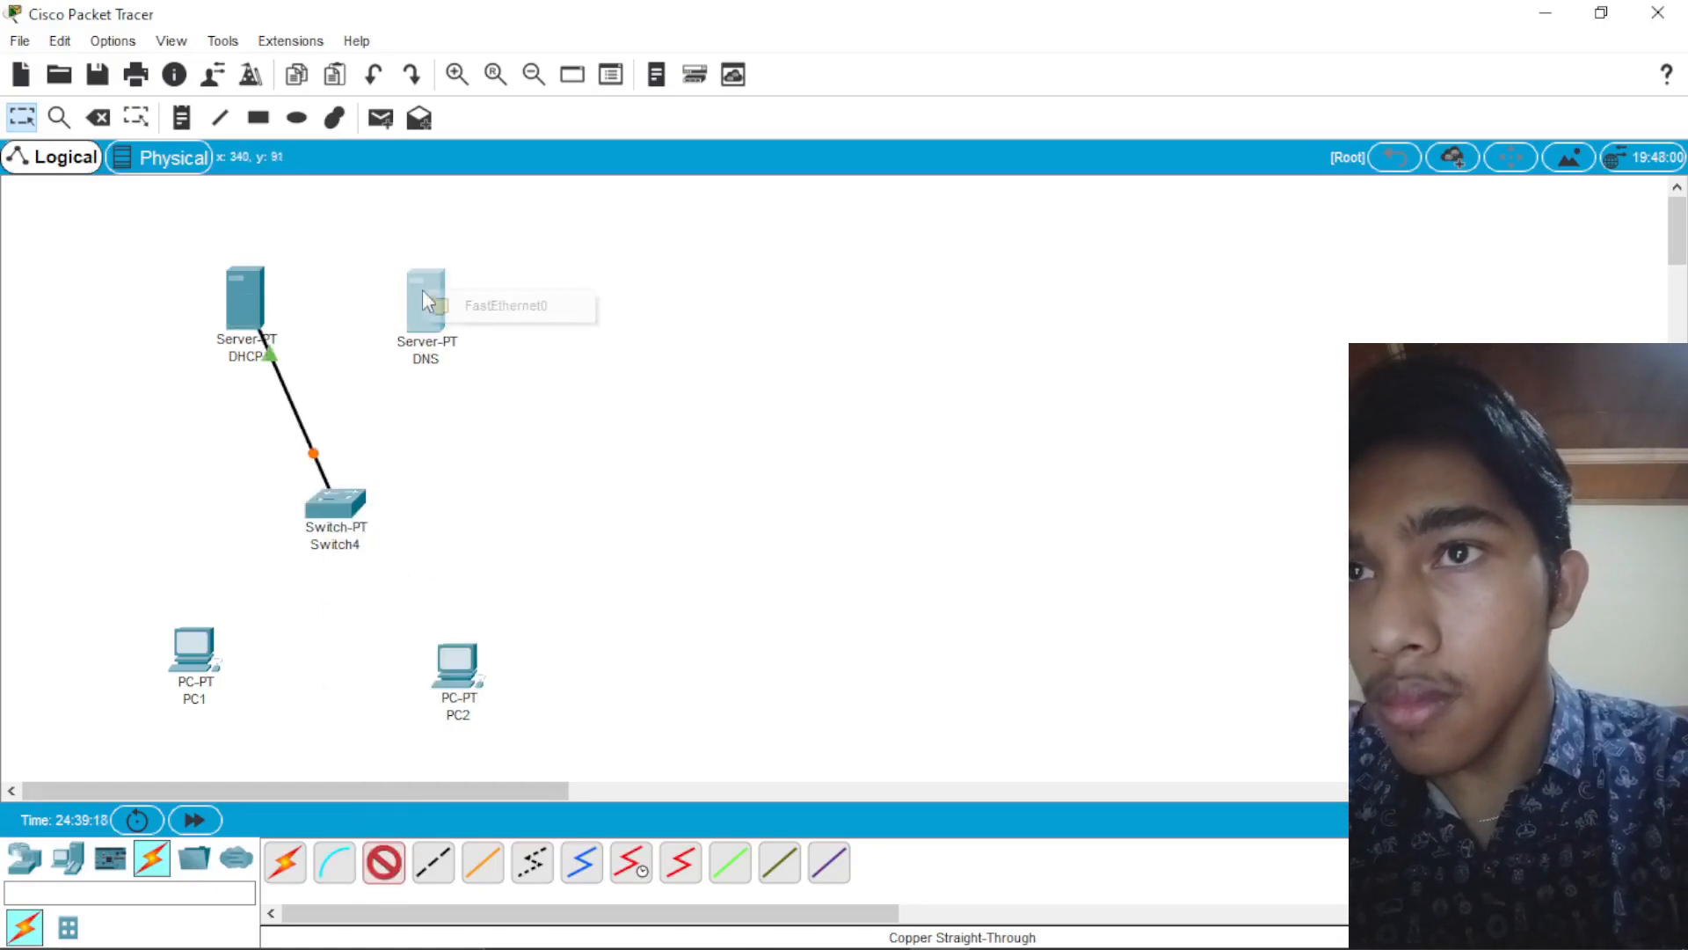
{"action": "left_click", "coordinate": [481, 302]}
{"action": "left_click", "coordinate": [362, 504]}
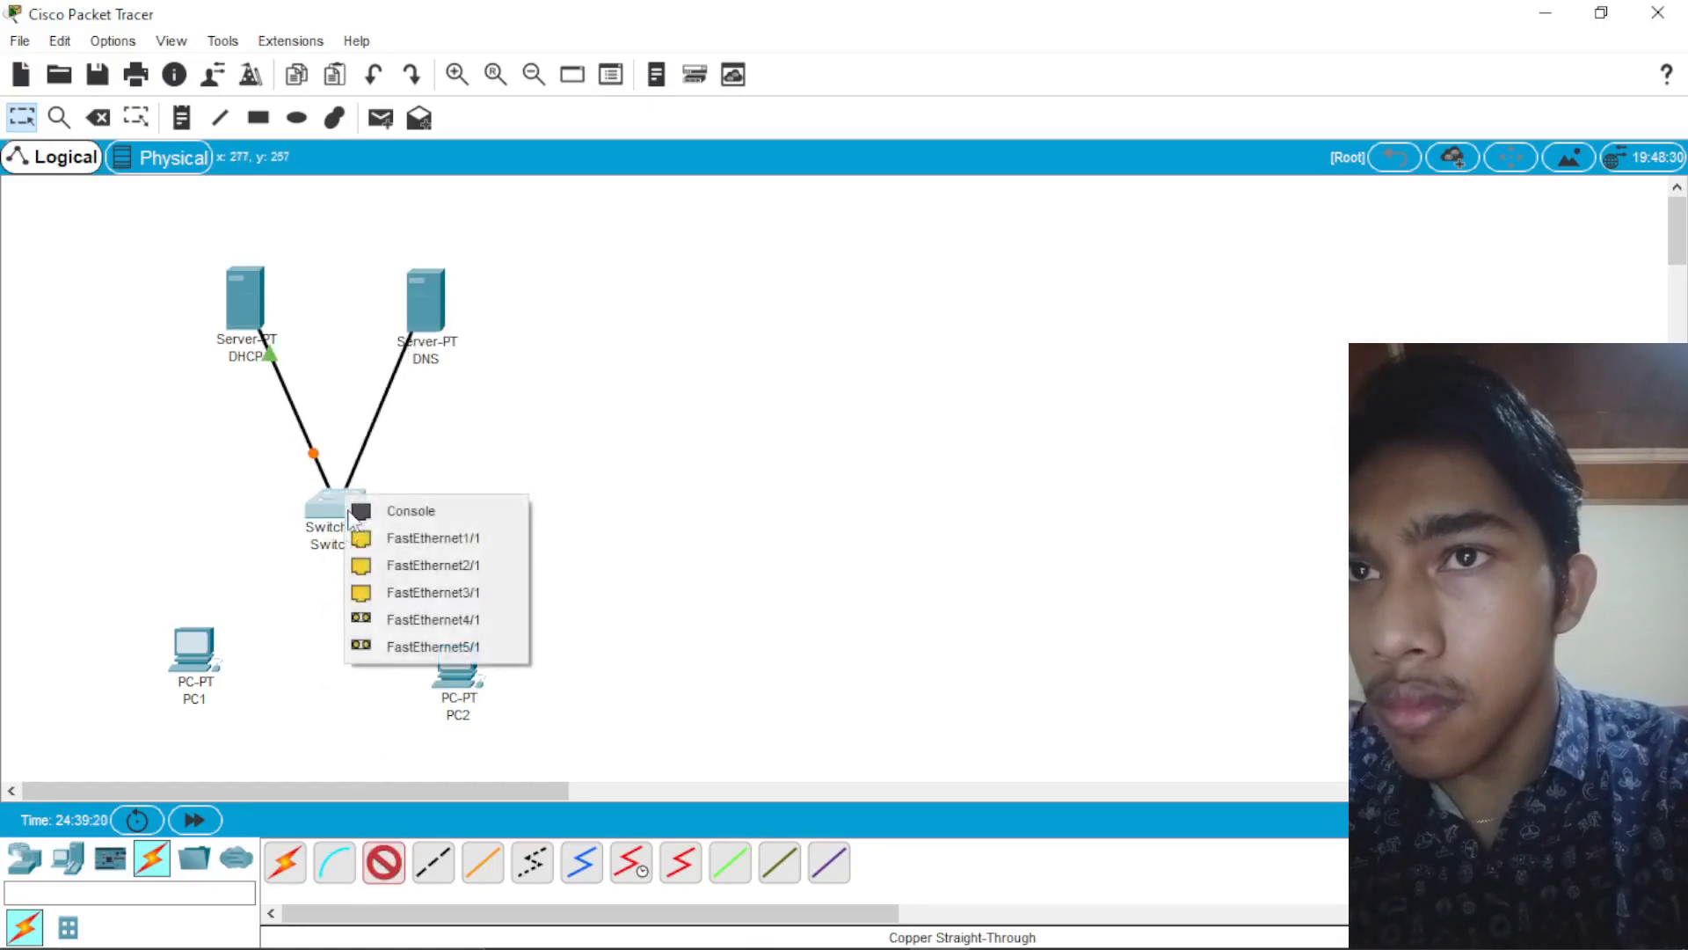
{"action": "left_click", "coordinate": [409, 538]}
Step: Connect PC1 to a free FastEthernet port on the switch with a copper straight-through cable
{"action": "left_click", "coordinate": [384, 863]}
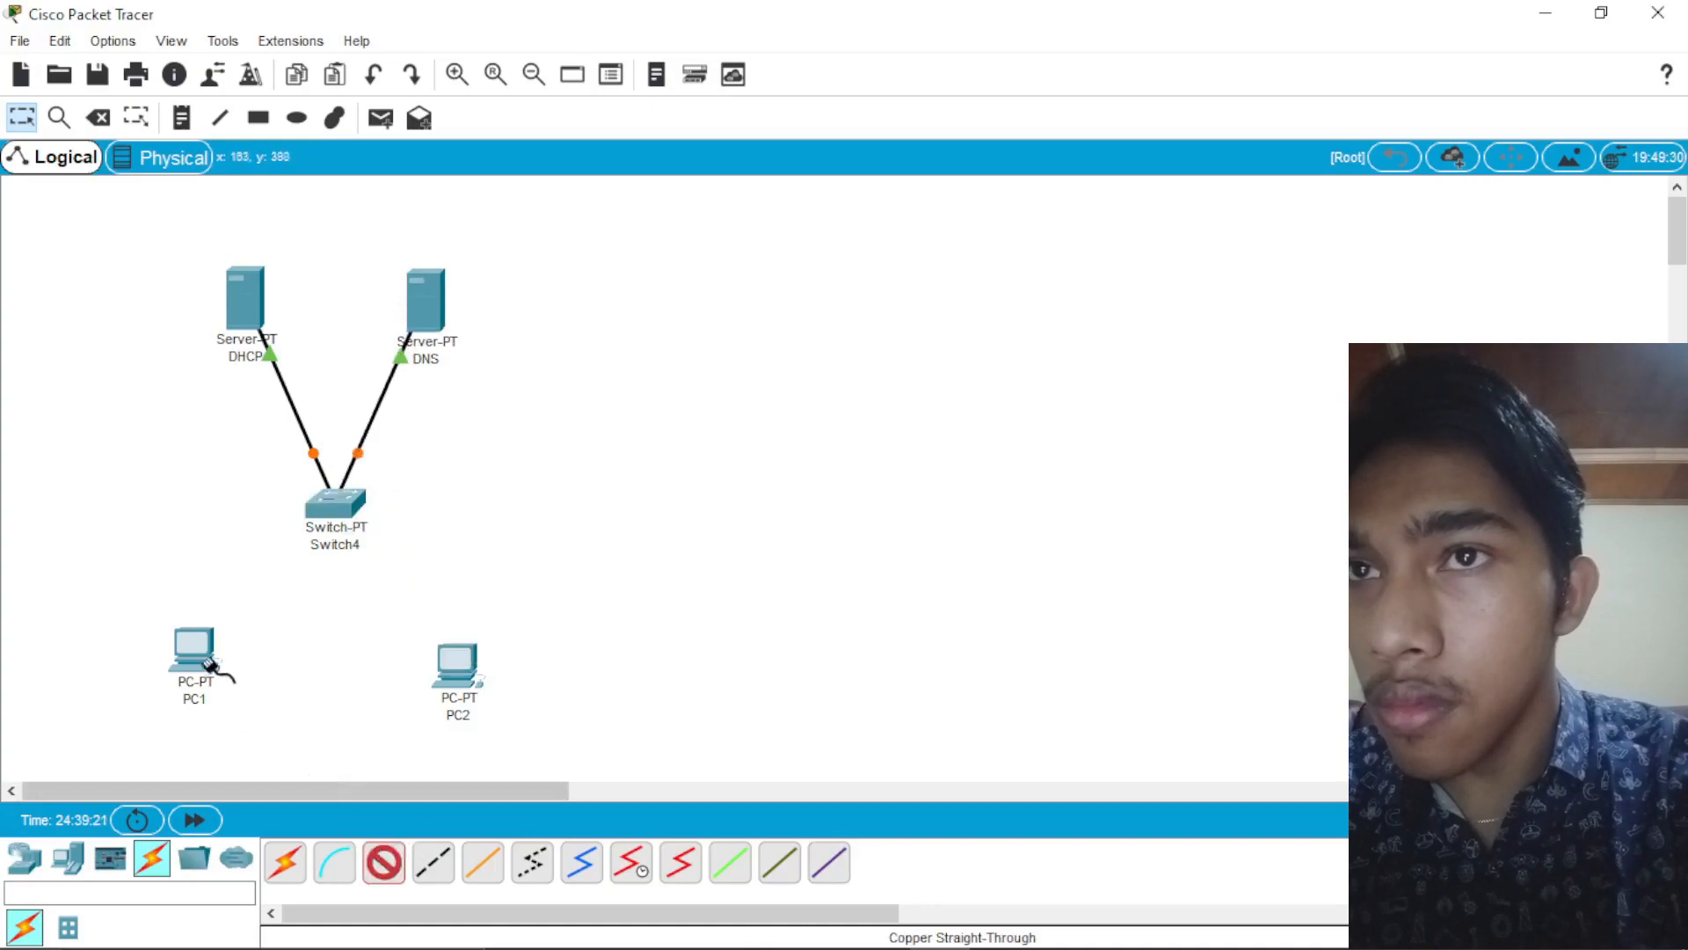
{"action": "left_click", "coordinate": [211, 670]}
{"action": "left_click", "coordinate": [316, 735]}
{"action": "left_click", "coordinate": [334, 503]}
{"action": "left_click", "coordinate": [378, 576]}
Step: Connect the switch's next free FastEthernet port to PC2 with a copper straight-through cable
{"action": "left_click", "coordinate": [384, 863]}
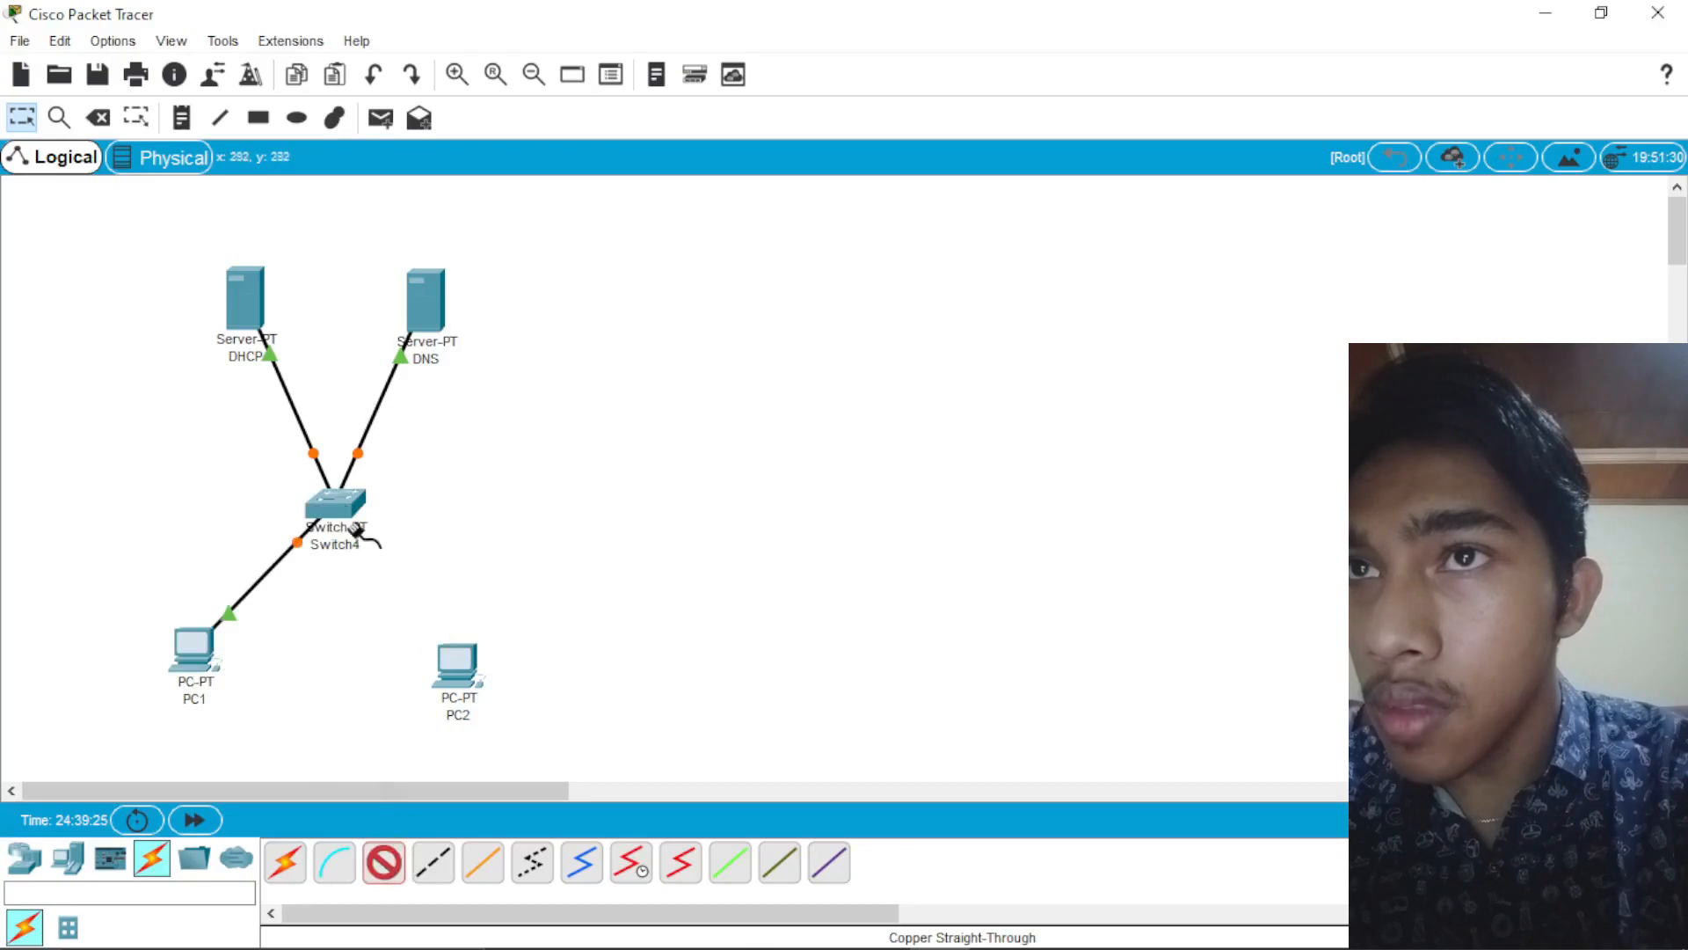
{"action": "left_click", "coordinate": [334, 499]}
{"action": "left_click", "coordinate": [421, 538]}
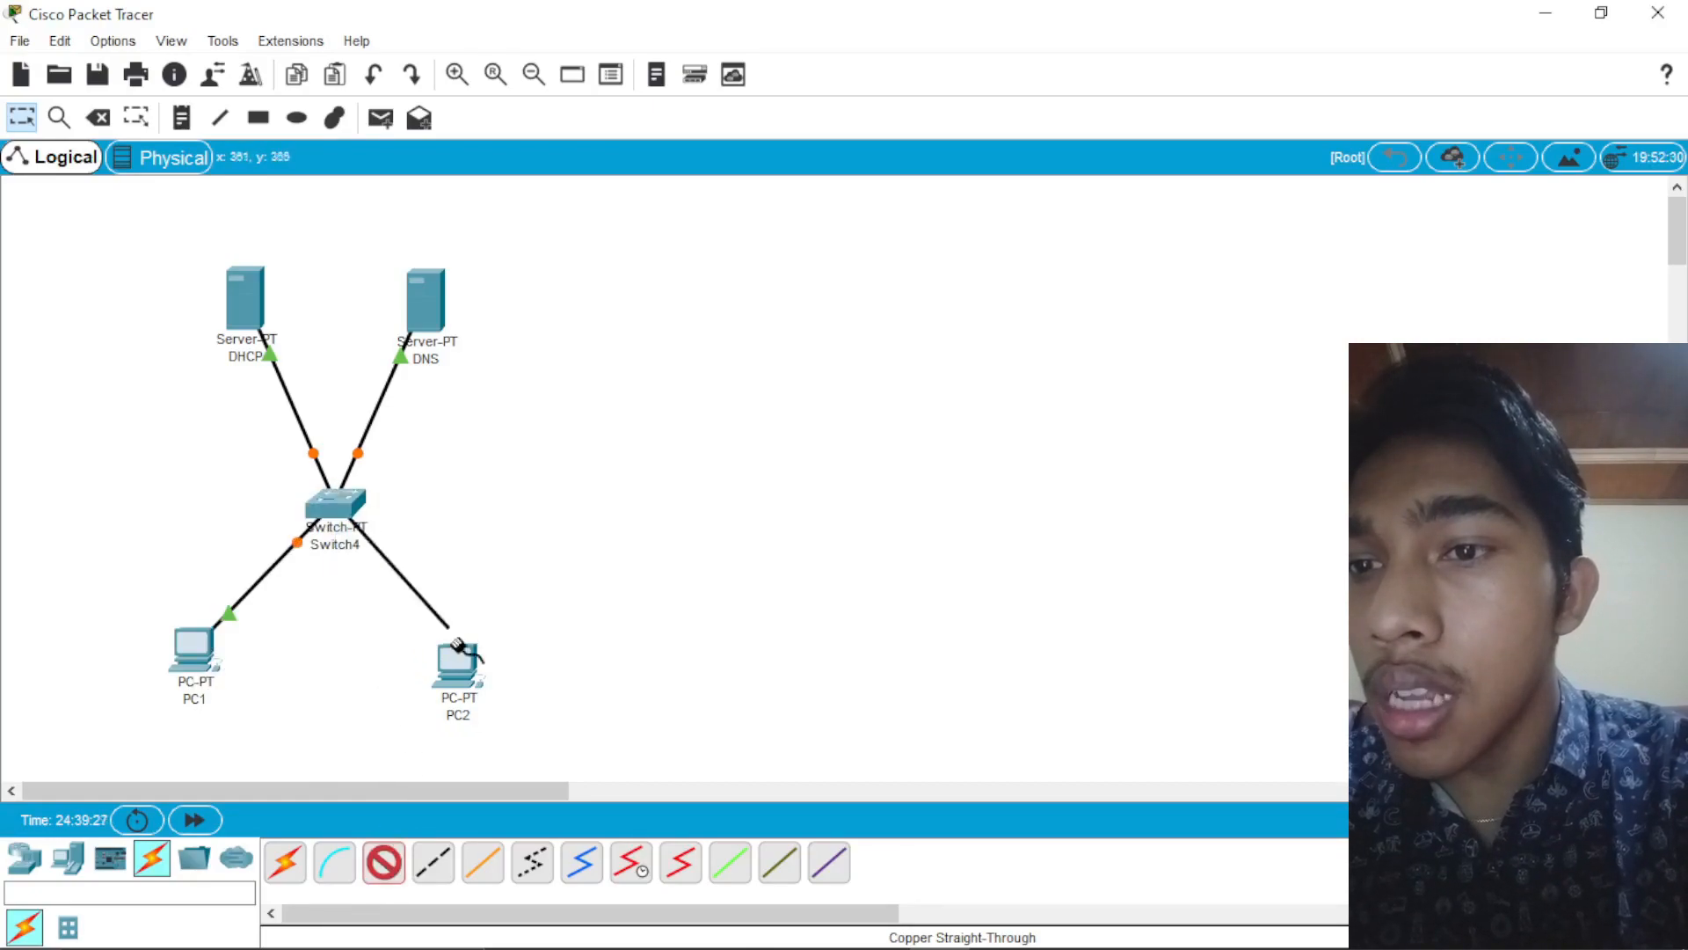
{"action": "left_click", "coordinate": [456, 661]}
{"action": "left_click", "coordinate": [521, 754]}
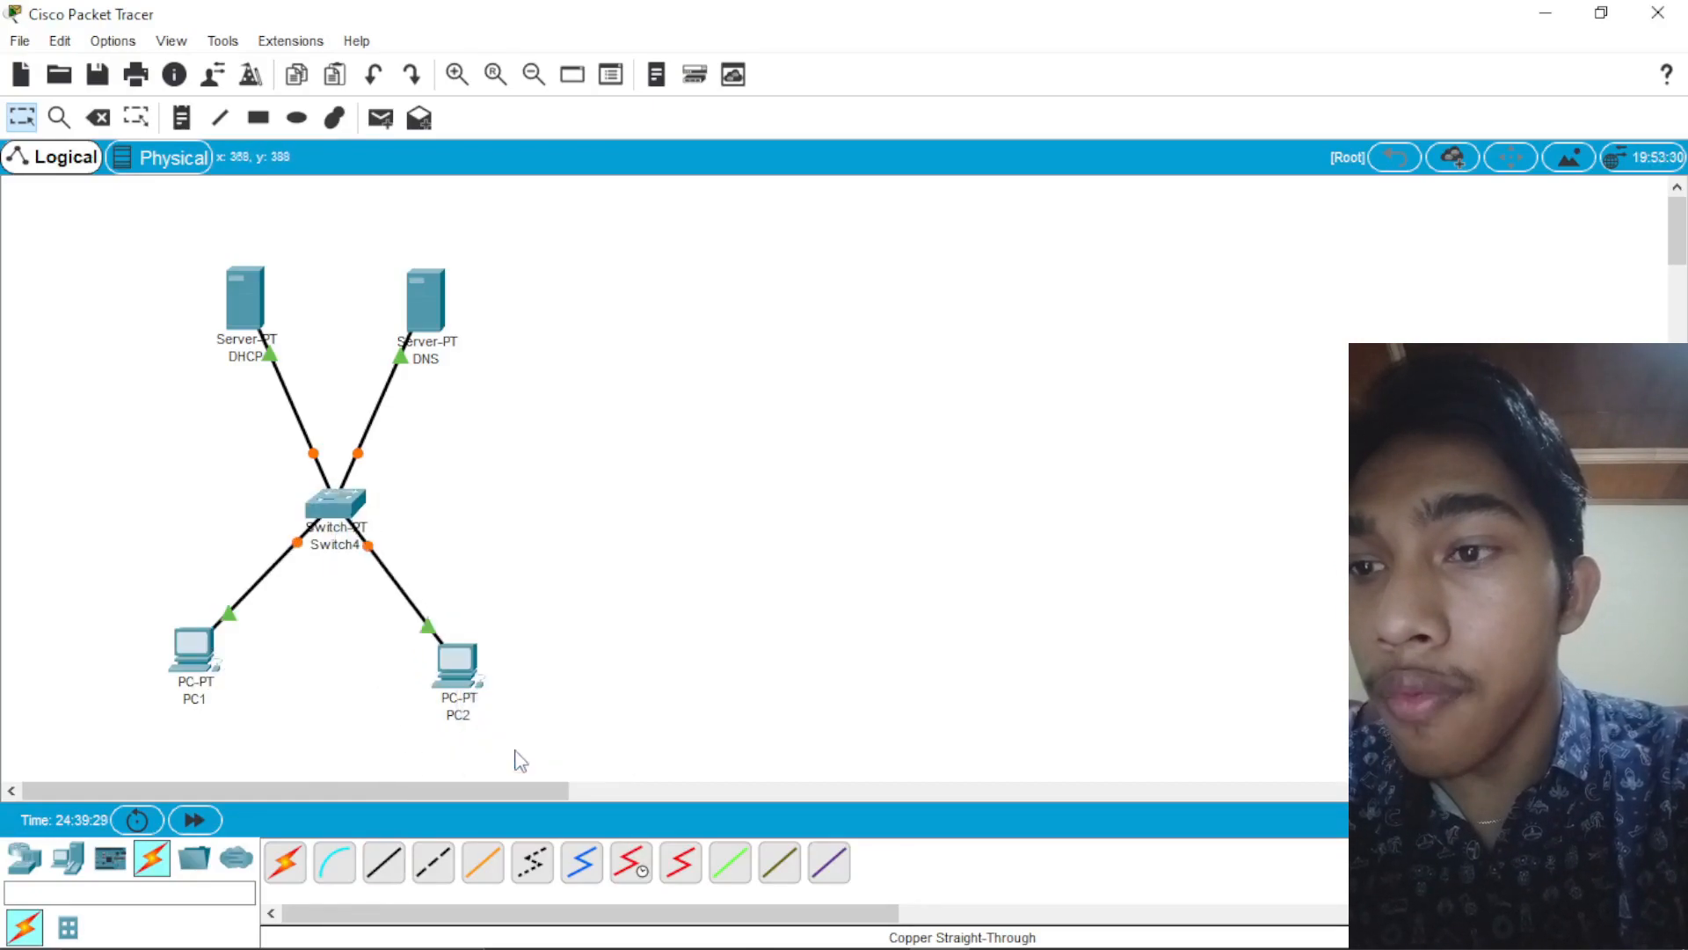
Step: Give the DHCP server the static IP address 192.168.1.1 with subnet mask 255.255.255.0 and close its window
{"action": "left_click", "coordinate": [356, 431]}
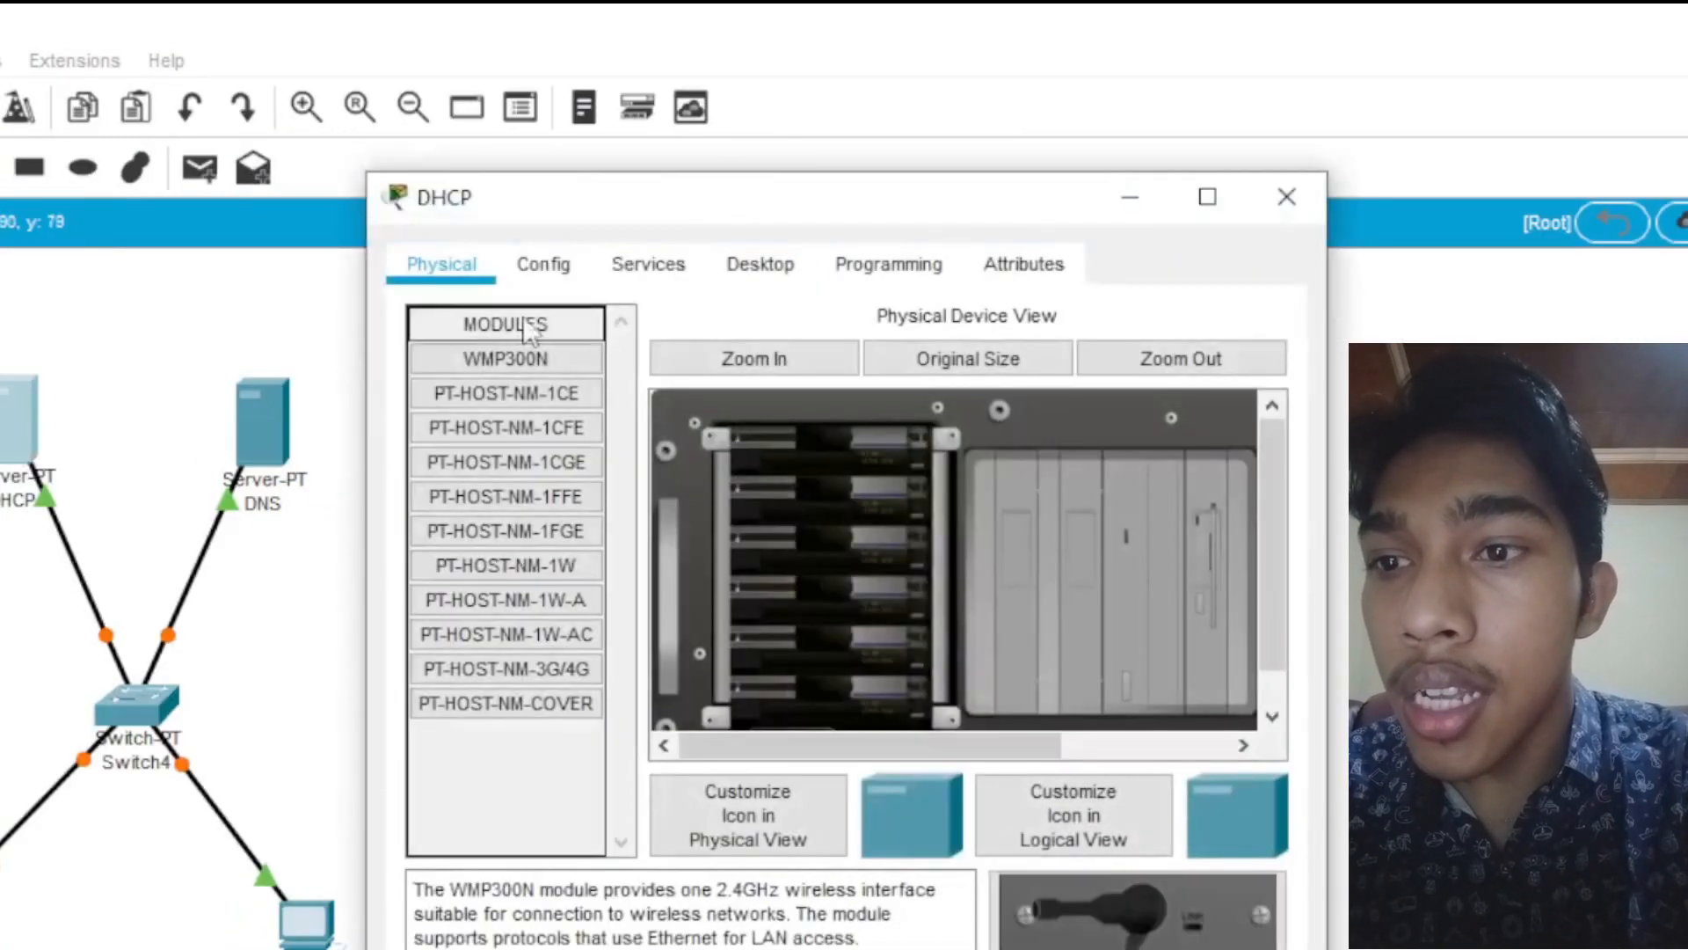
{"action": "left_click", "coordinate": [673, 278]}
{"action": "left_click", "coordinate": [737, 280]}
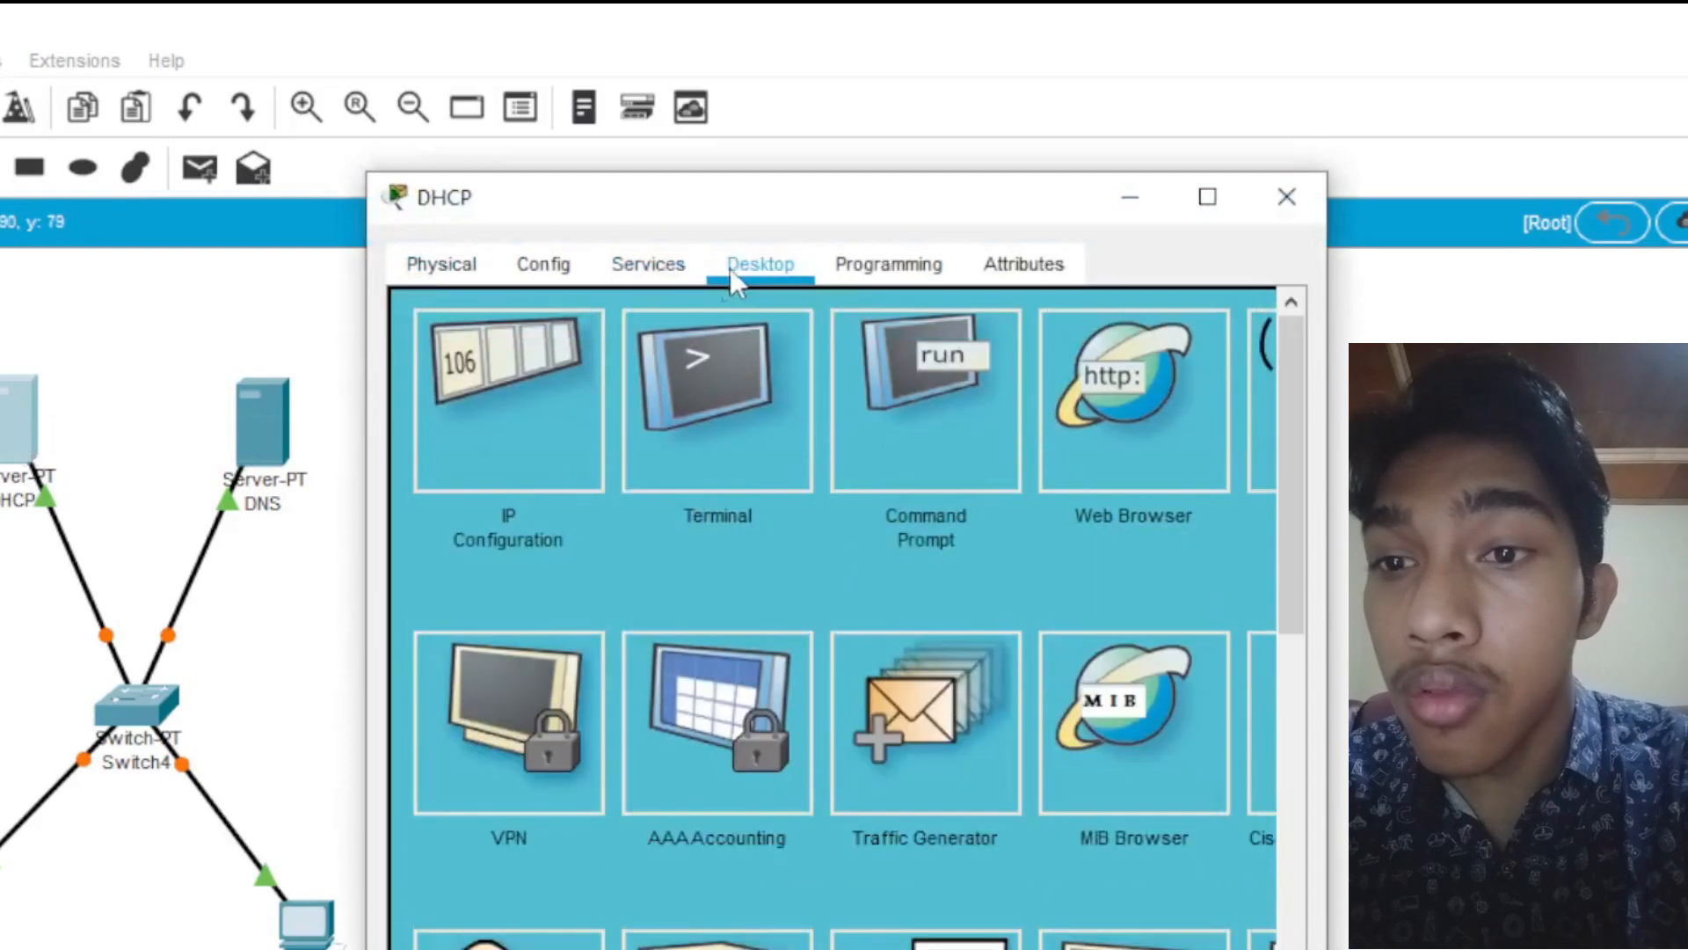
{"action": "left_click", "coordinate": [576, 364]}
{"action": "left_click", "coordinate": [729, 457]}
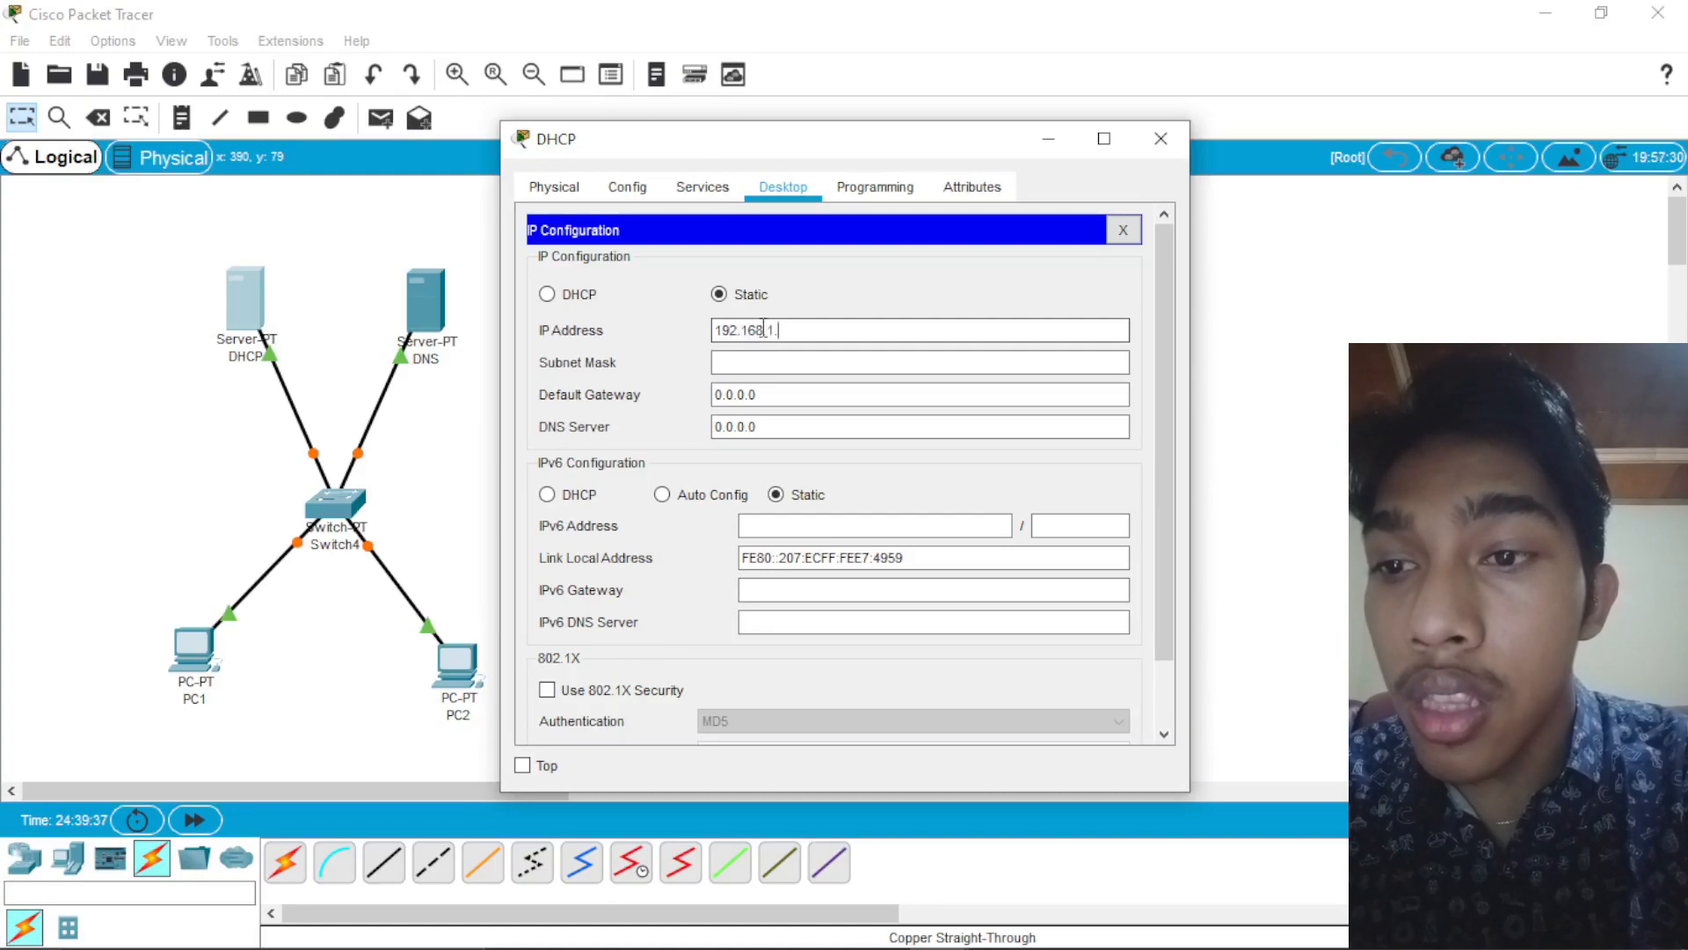
{"action": "left_click", "coordinate": [748, 365]}
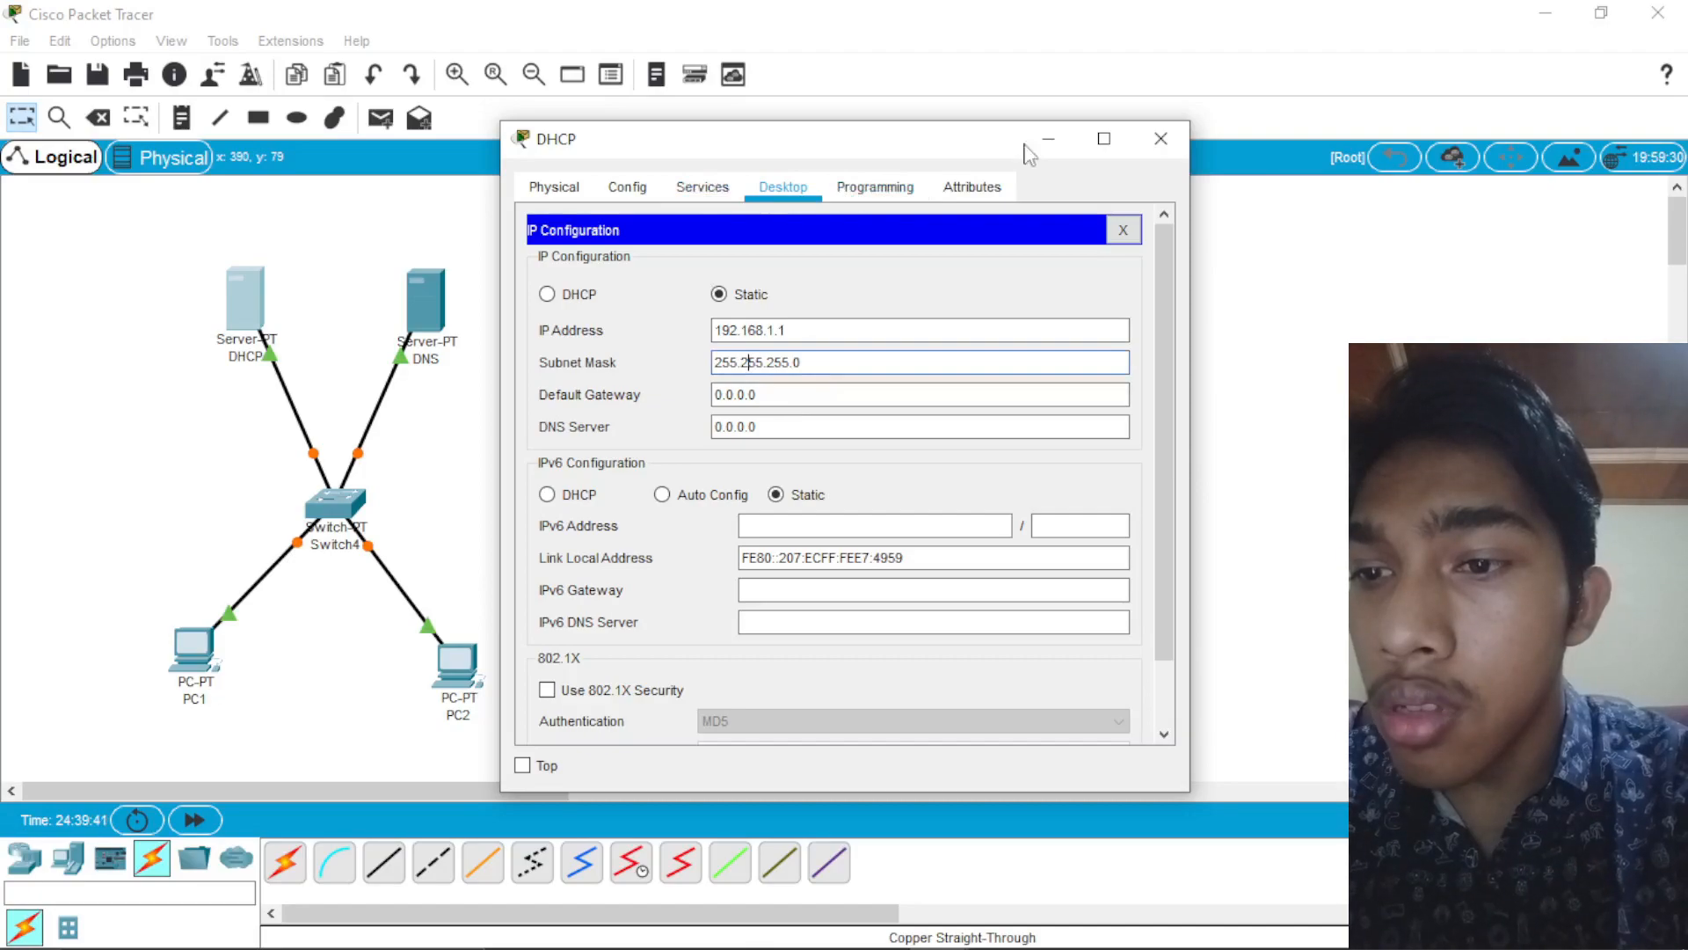
{"action": "left_click", "coordinate": [1161, 138]}
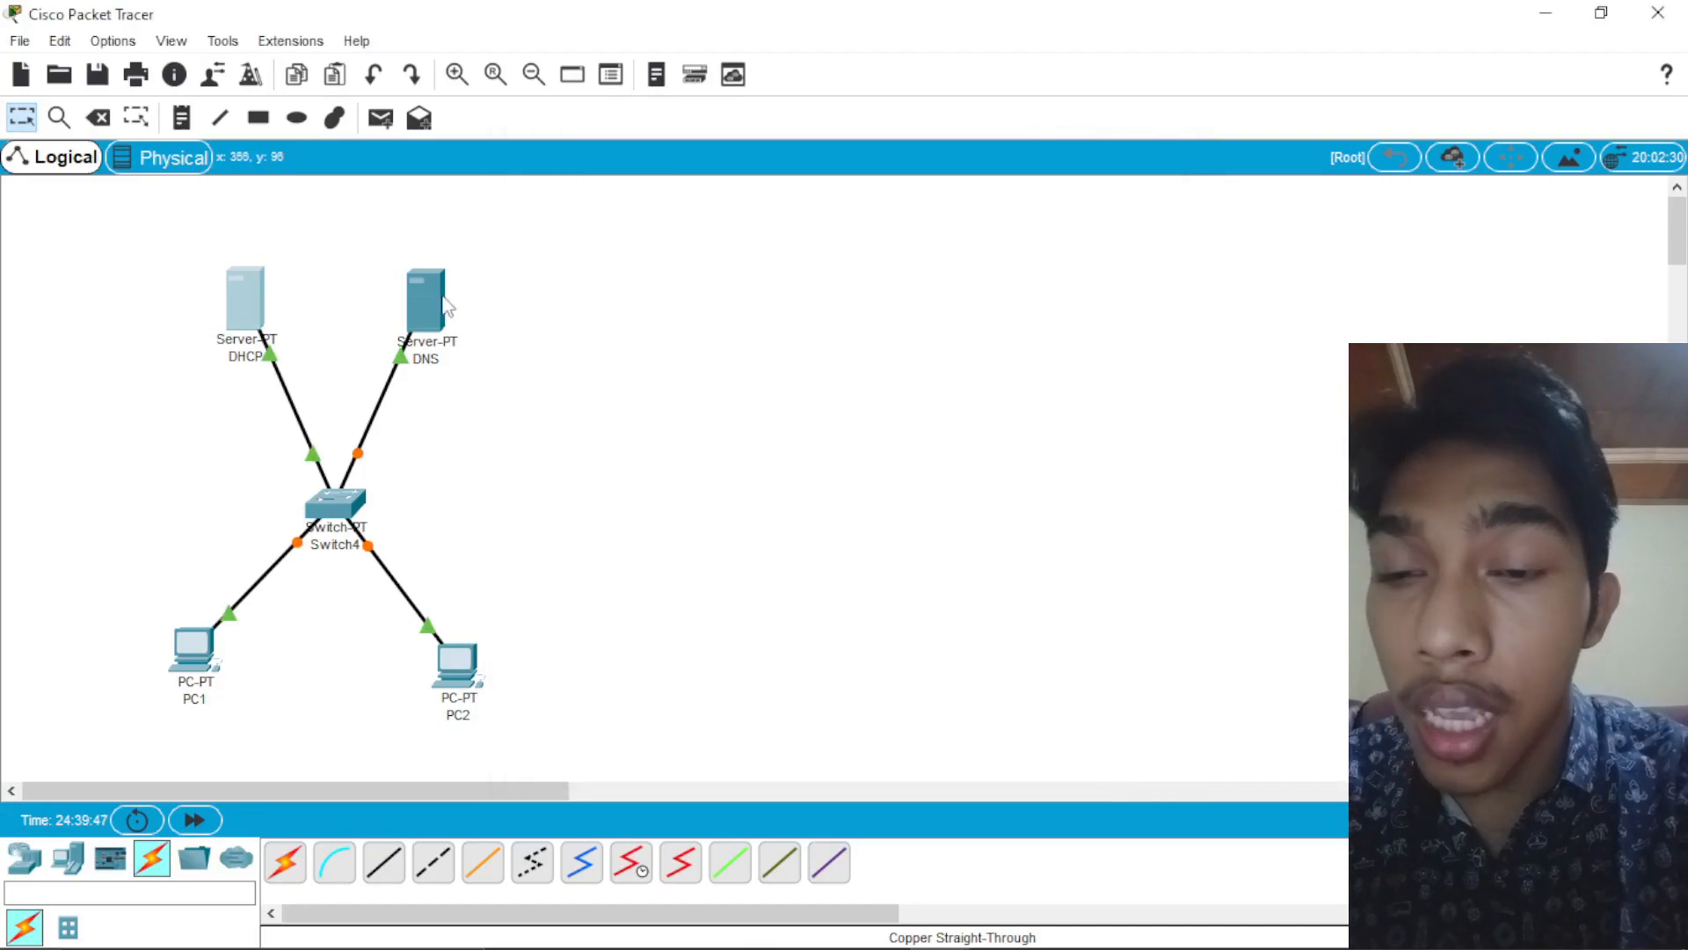
Step: Give the DNS server the static IP address 192.168.1.2 with subnet mask 255.255.255.0 and close its window
{"action": "left_click", "coordinate": [425, 299]}
{"action": "left_click", "coordinate": [772, 187]}
{"action": "left_click", "coordinate": [603, 277]}
{"action": "left_click", "coordinate": [790, 327]}
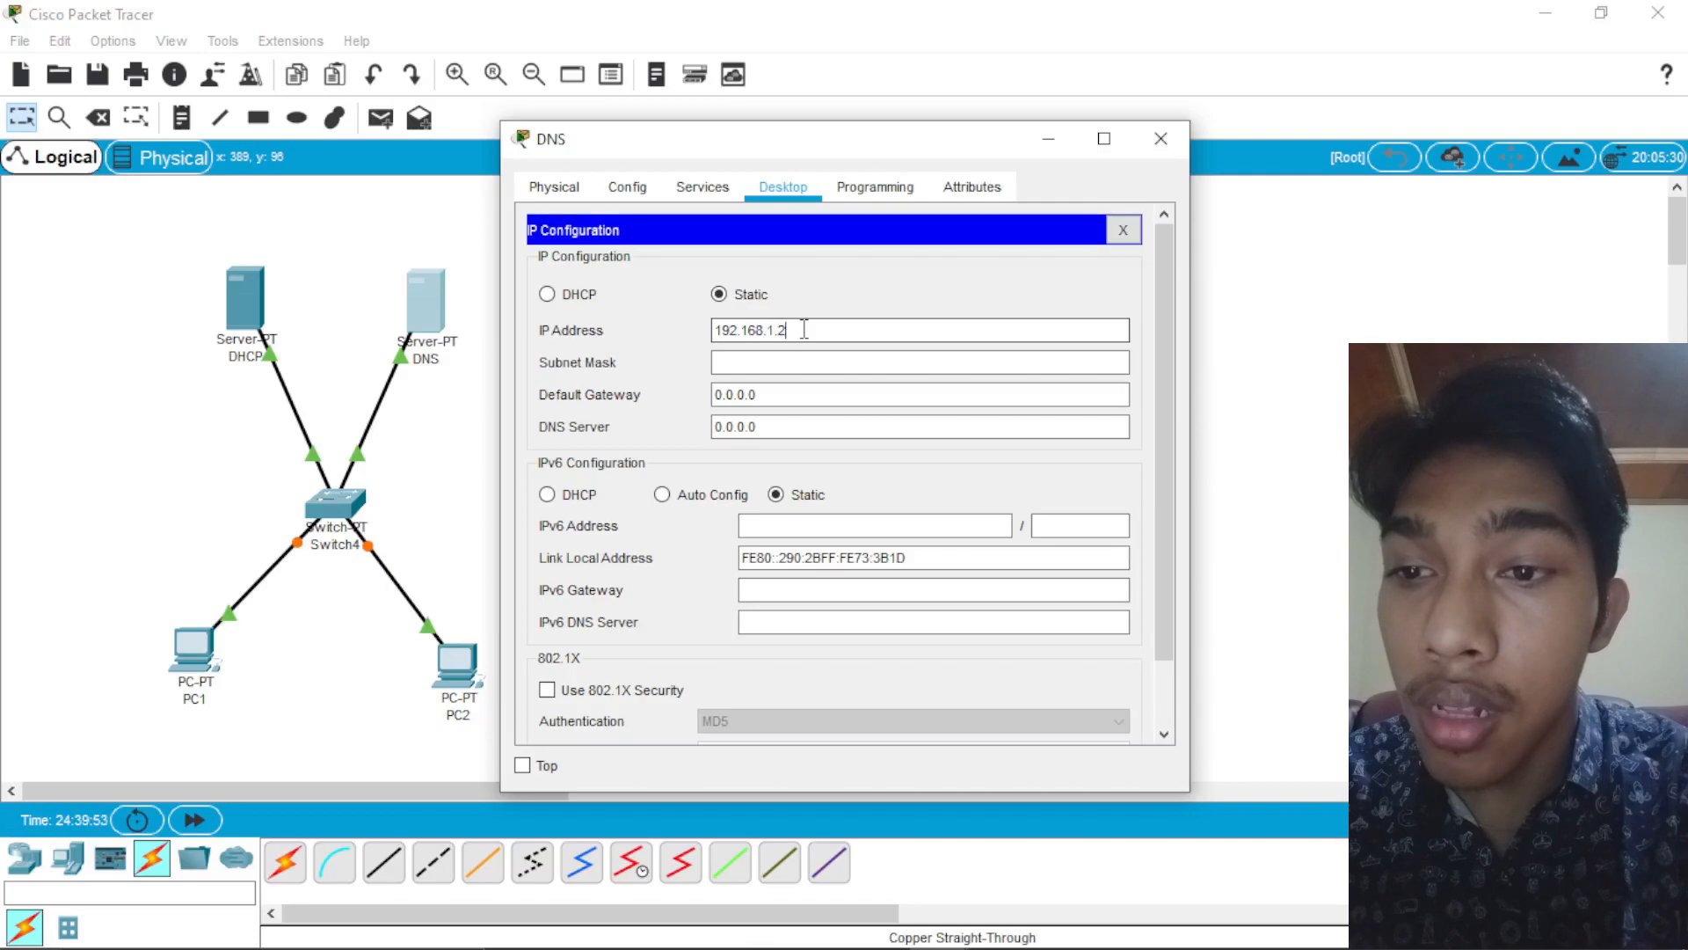
{"action": "key", "text": "Tab"}
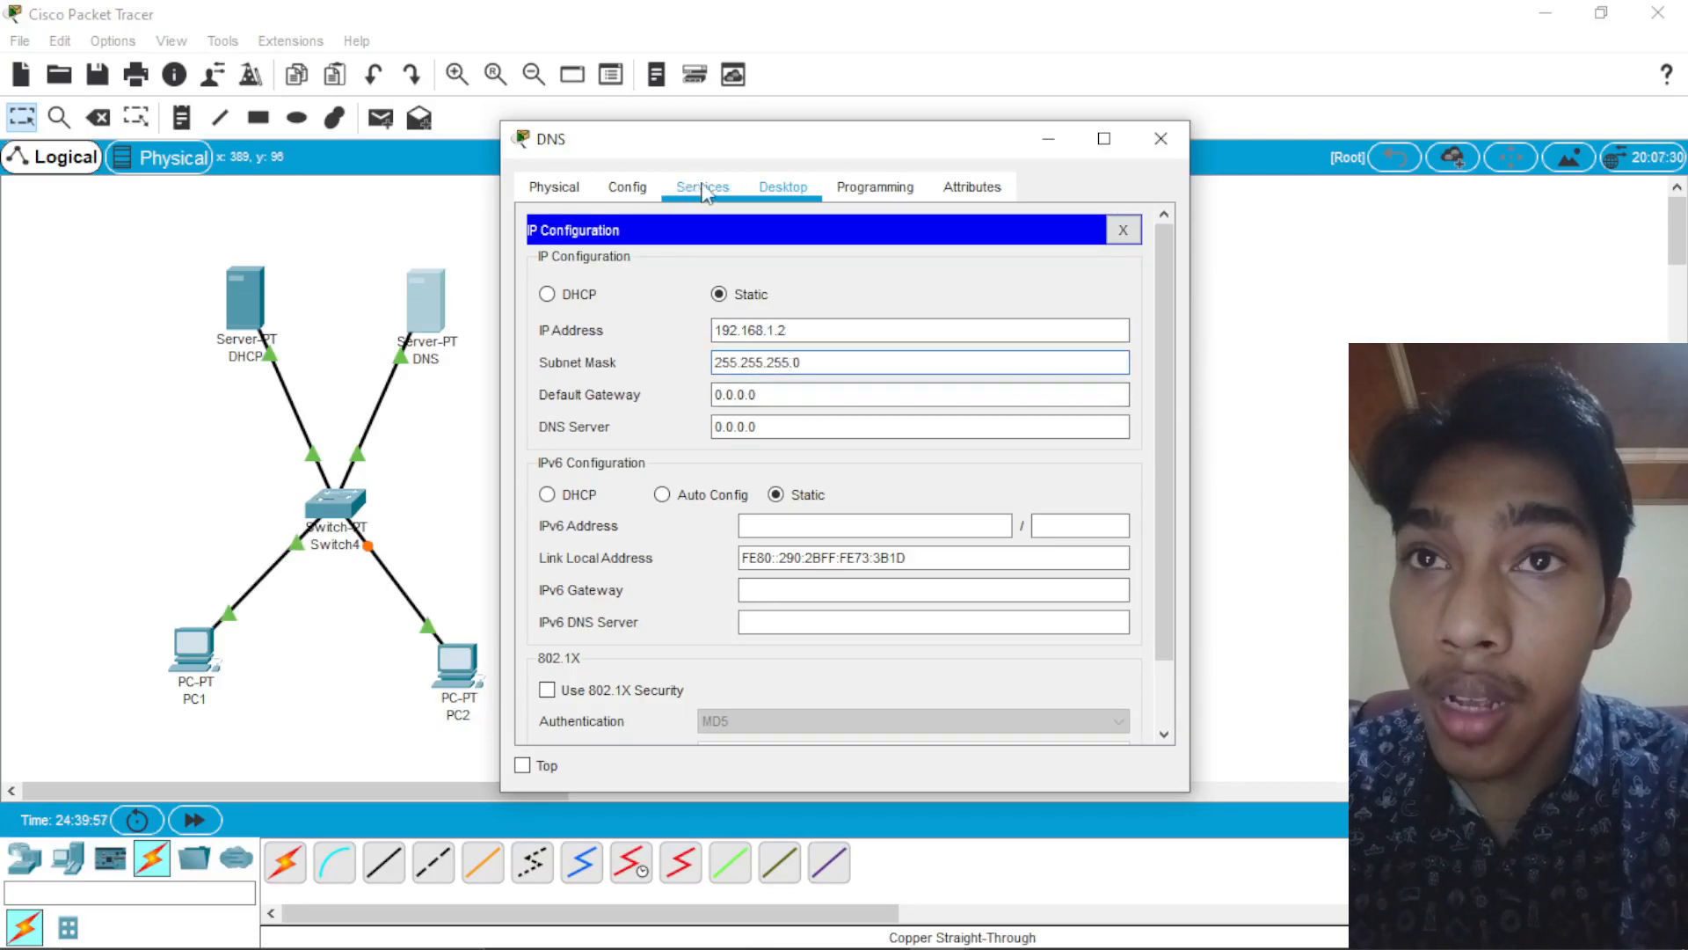
{"action": "left_click", "coordinate": [1160, 138]}
Step: In the DHCP server's serverPool, set the DNS server to 192.168.1.2 and the start IP address to 192.168.1.20, and save the pool
{"action": "left_click", "coordinate": [245, 299]}
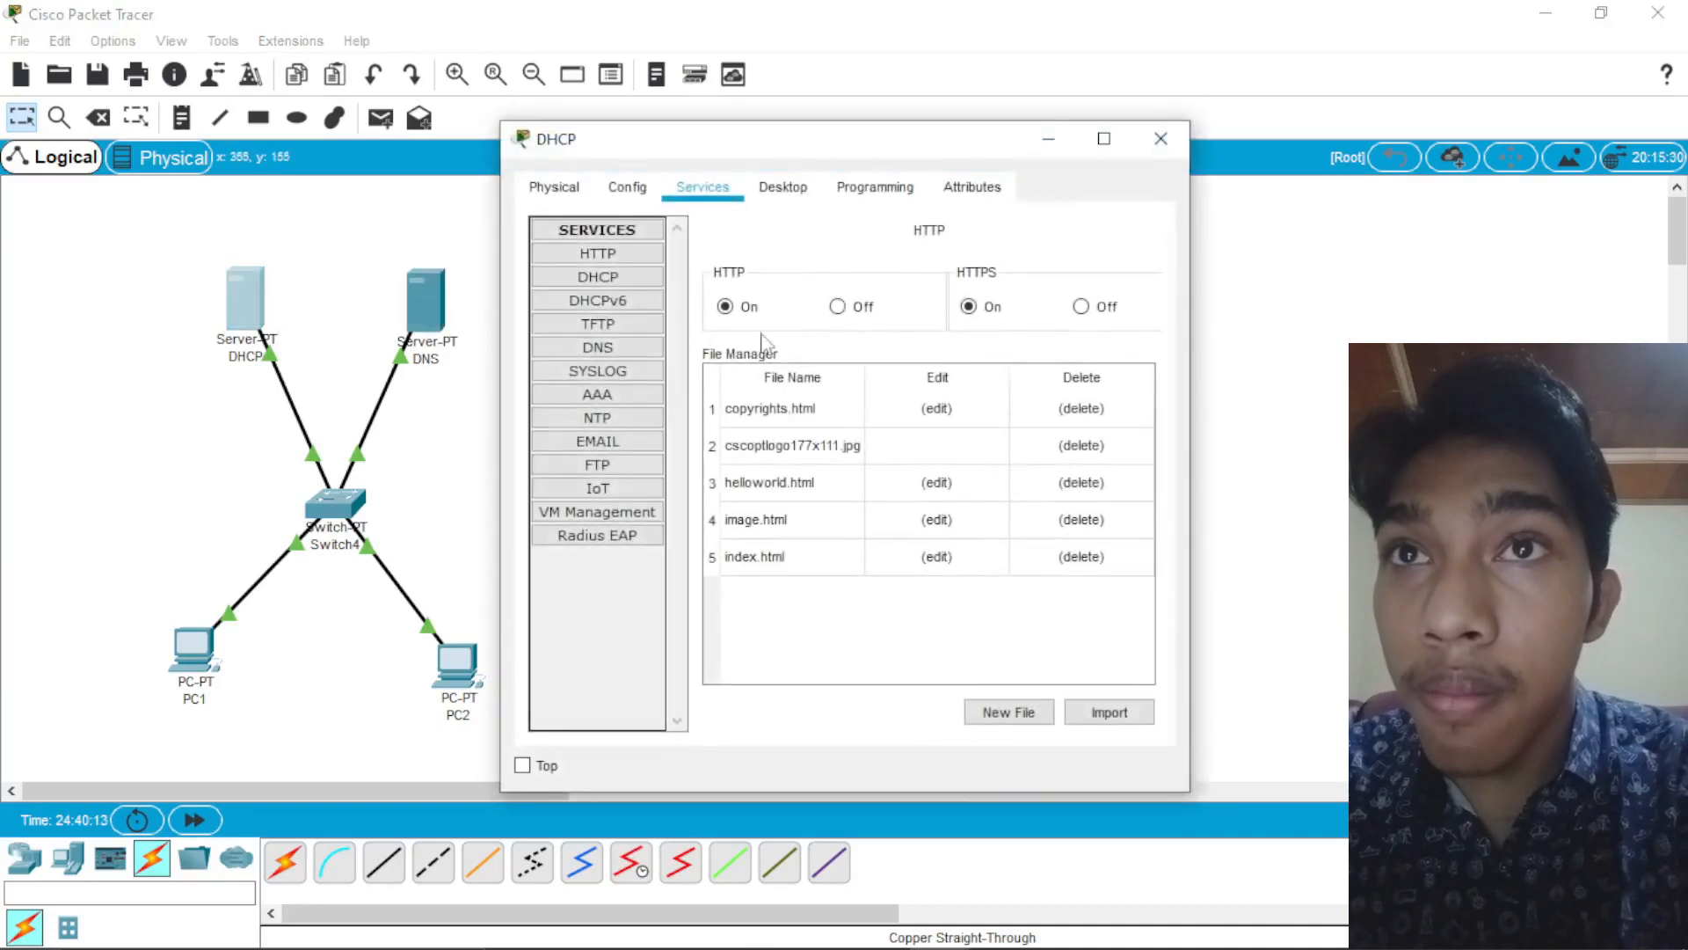
{"action": "left_click", "coordinate": [616, 277]}
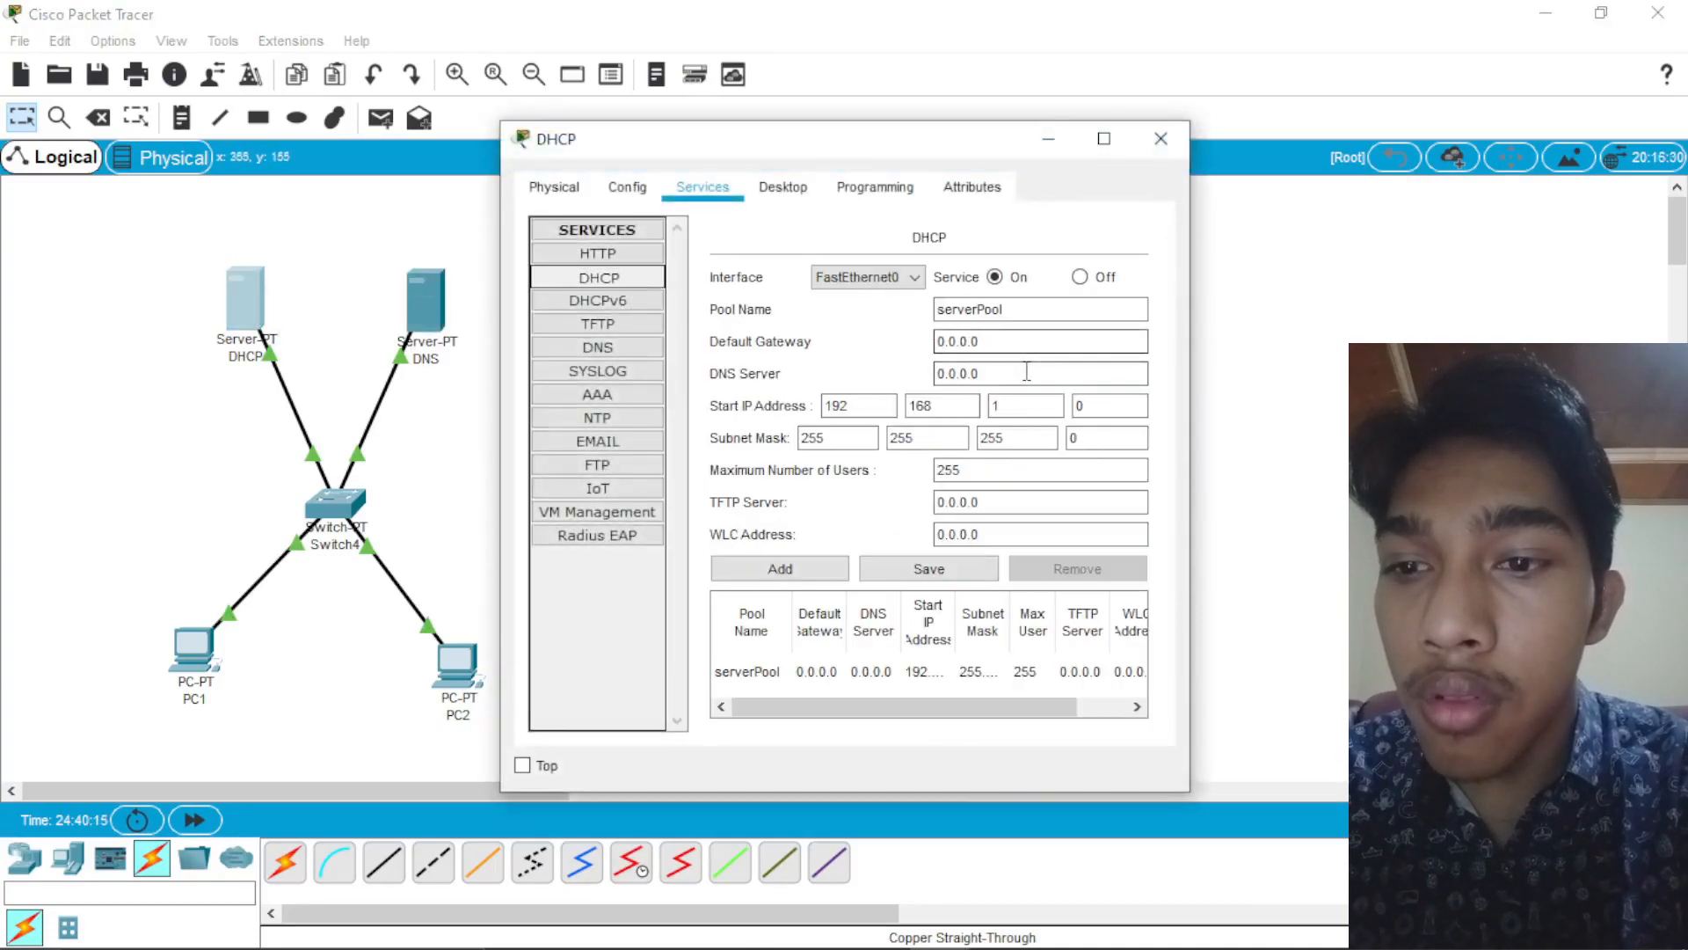
{"action": "left_click_drag", "start_coordinate": [980, 372], "coordinate": [917, 379]}
{"action": "key", "text": "BackSpace"}
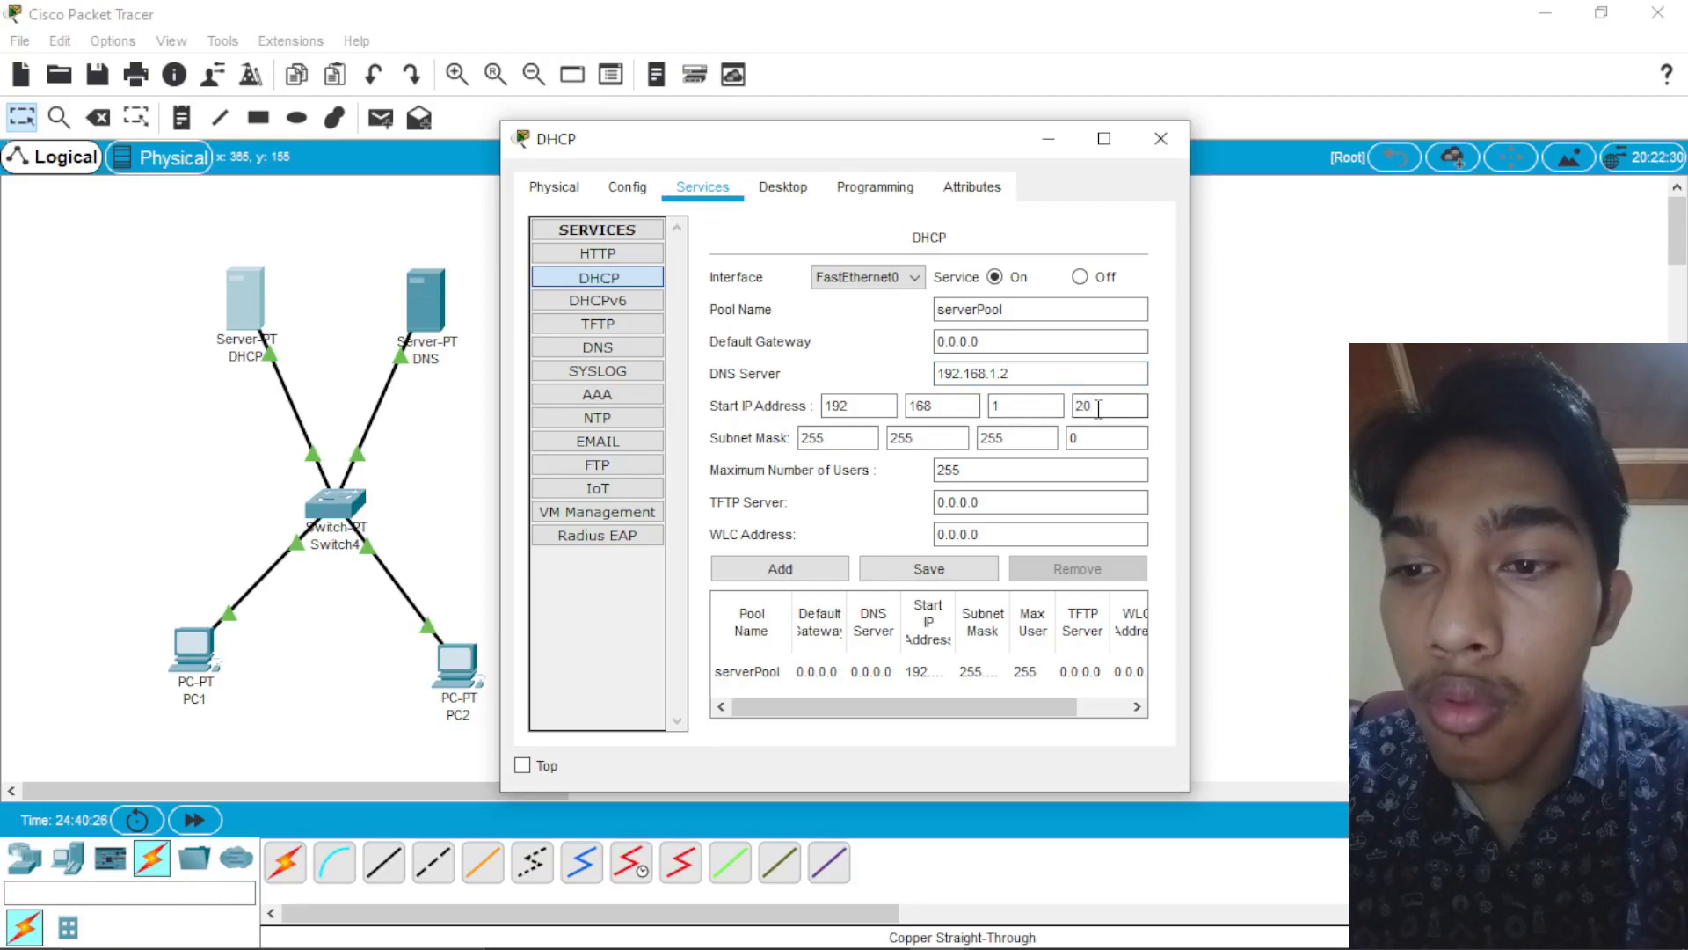
{"action": "left_click", "coordinate": [923, 571]}
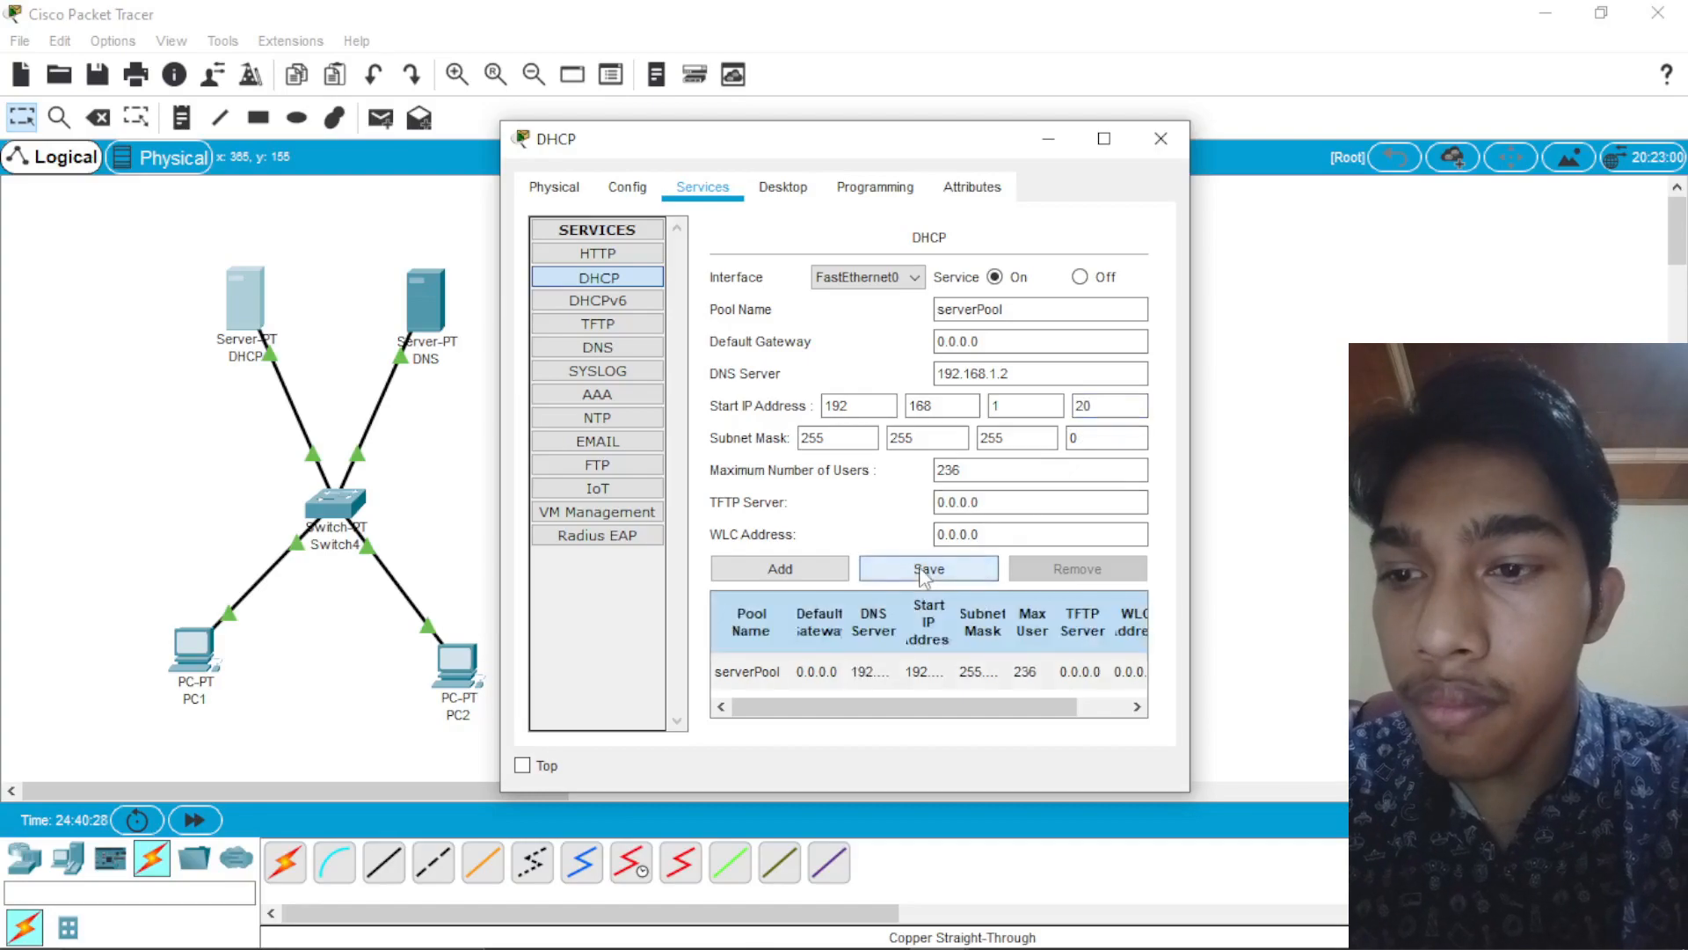
{"action": "left_click", "coordinate": [598, 347]}
{"action": "left_click", "coordinate": [1161, 138]}
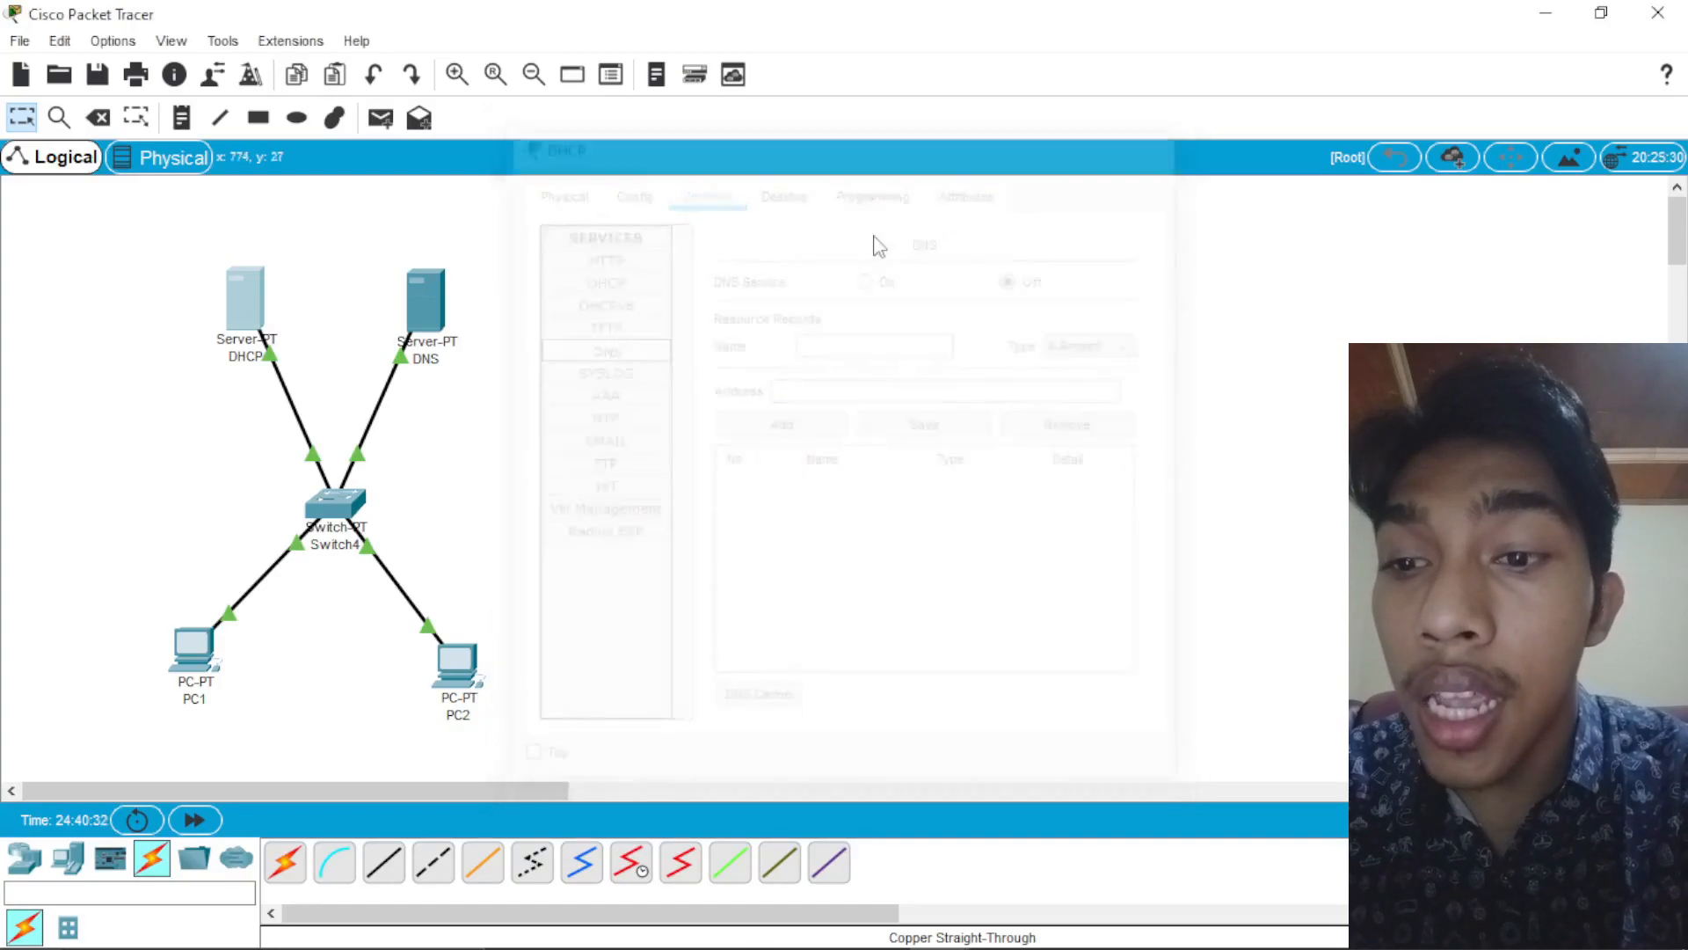
Step: Turn on the DNS service on the DNS server
{"action": "left_click", "coordinate": [440, 321]}
{"action": "left_click", "coordinate": [661, 317]}
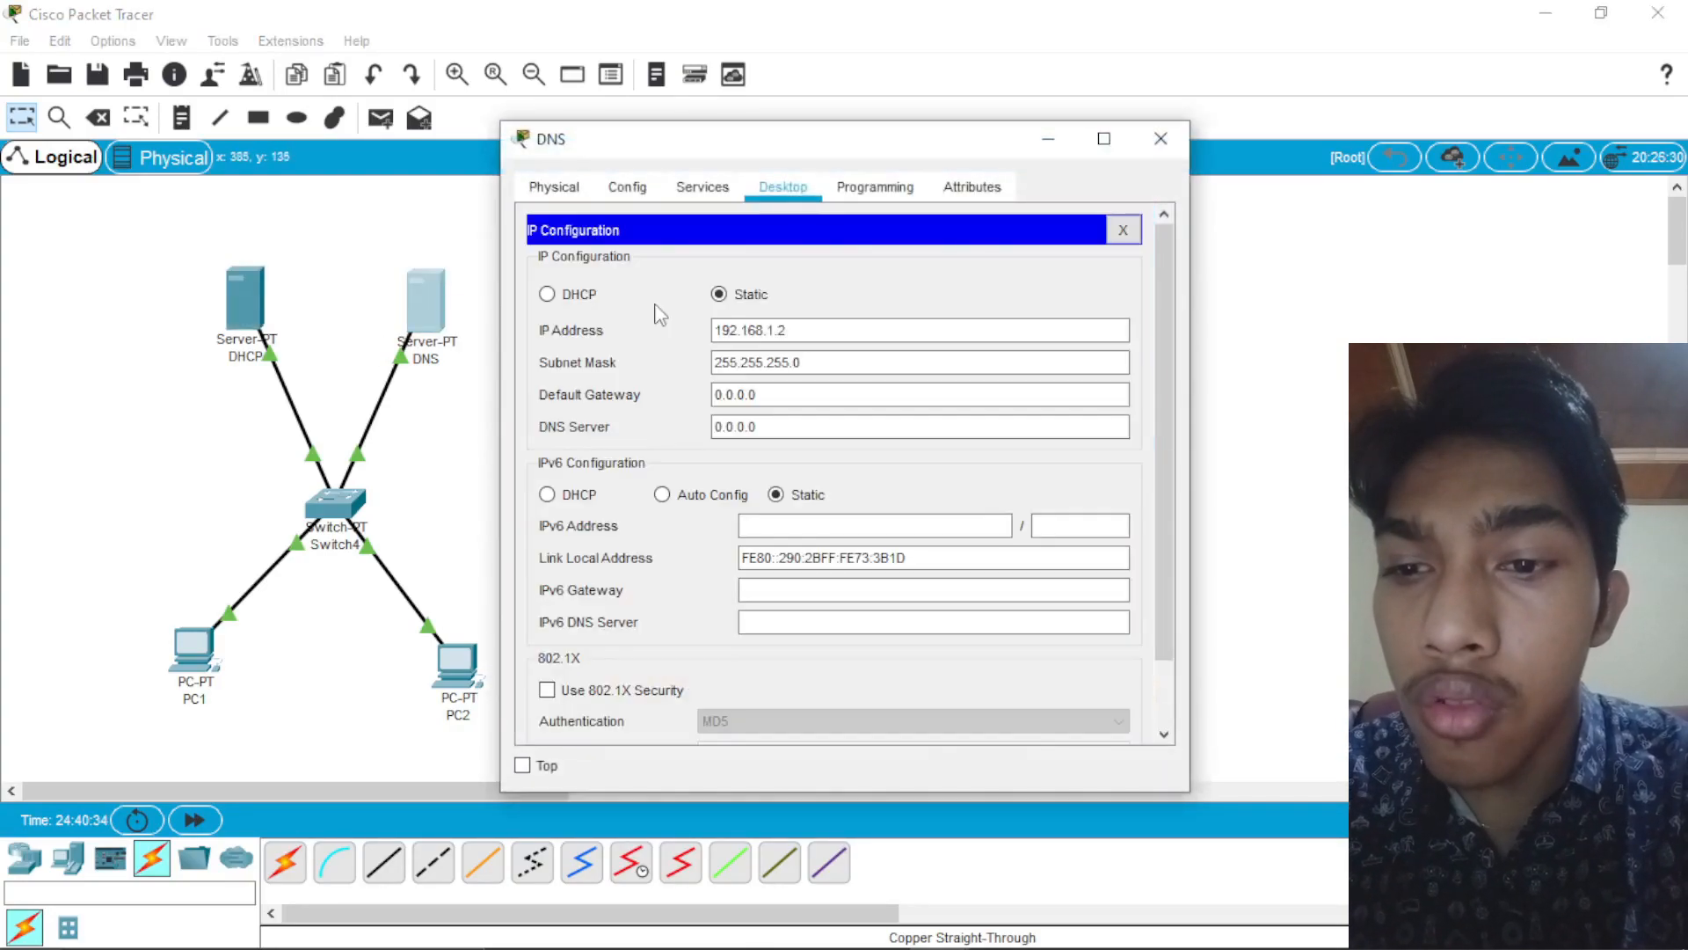
{"action": "left_click", "coordinate": [703, 187]}
{"action": "left_click", "coordinate": [598, 348]}
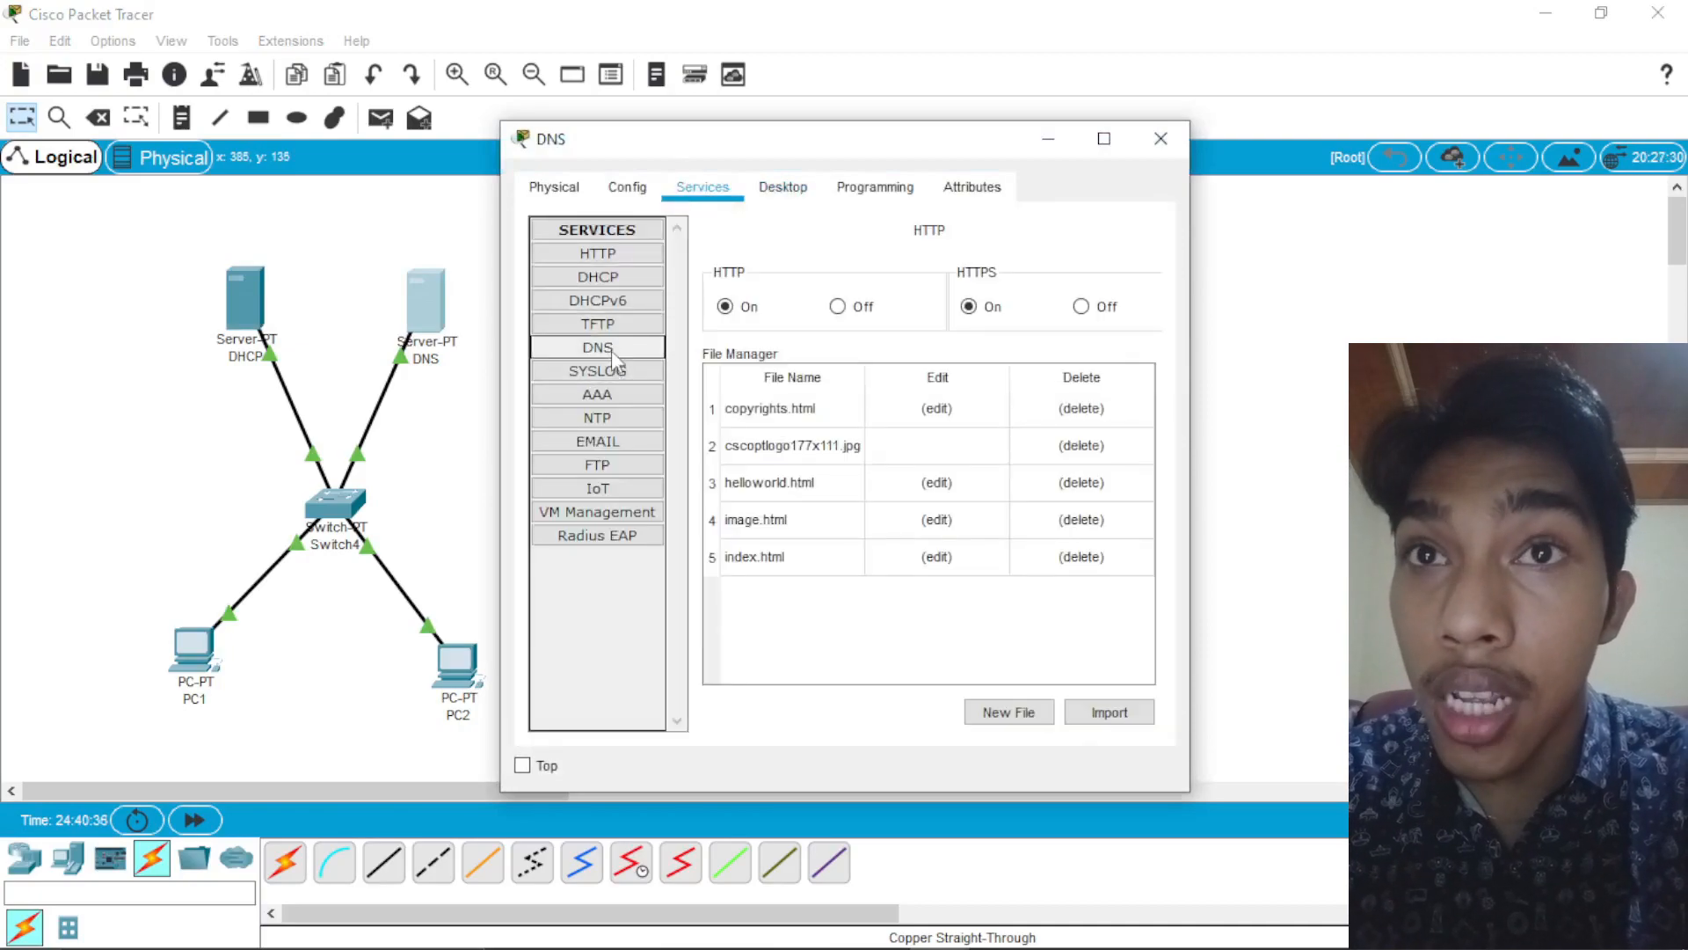
{"action": "left_click", "coordinate": [891, 341]}
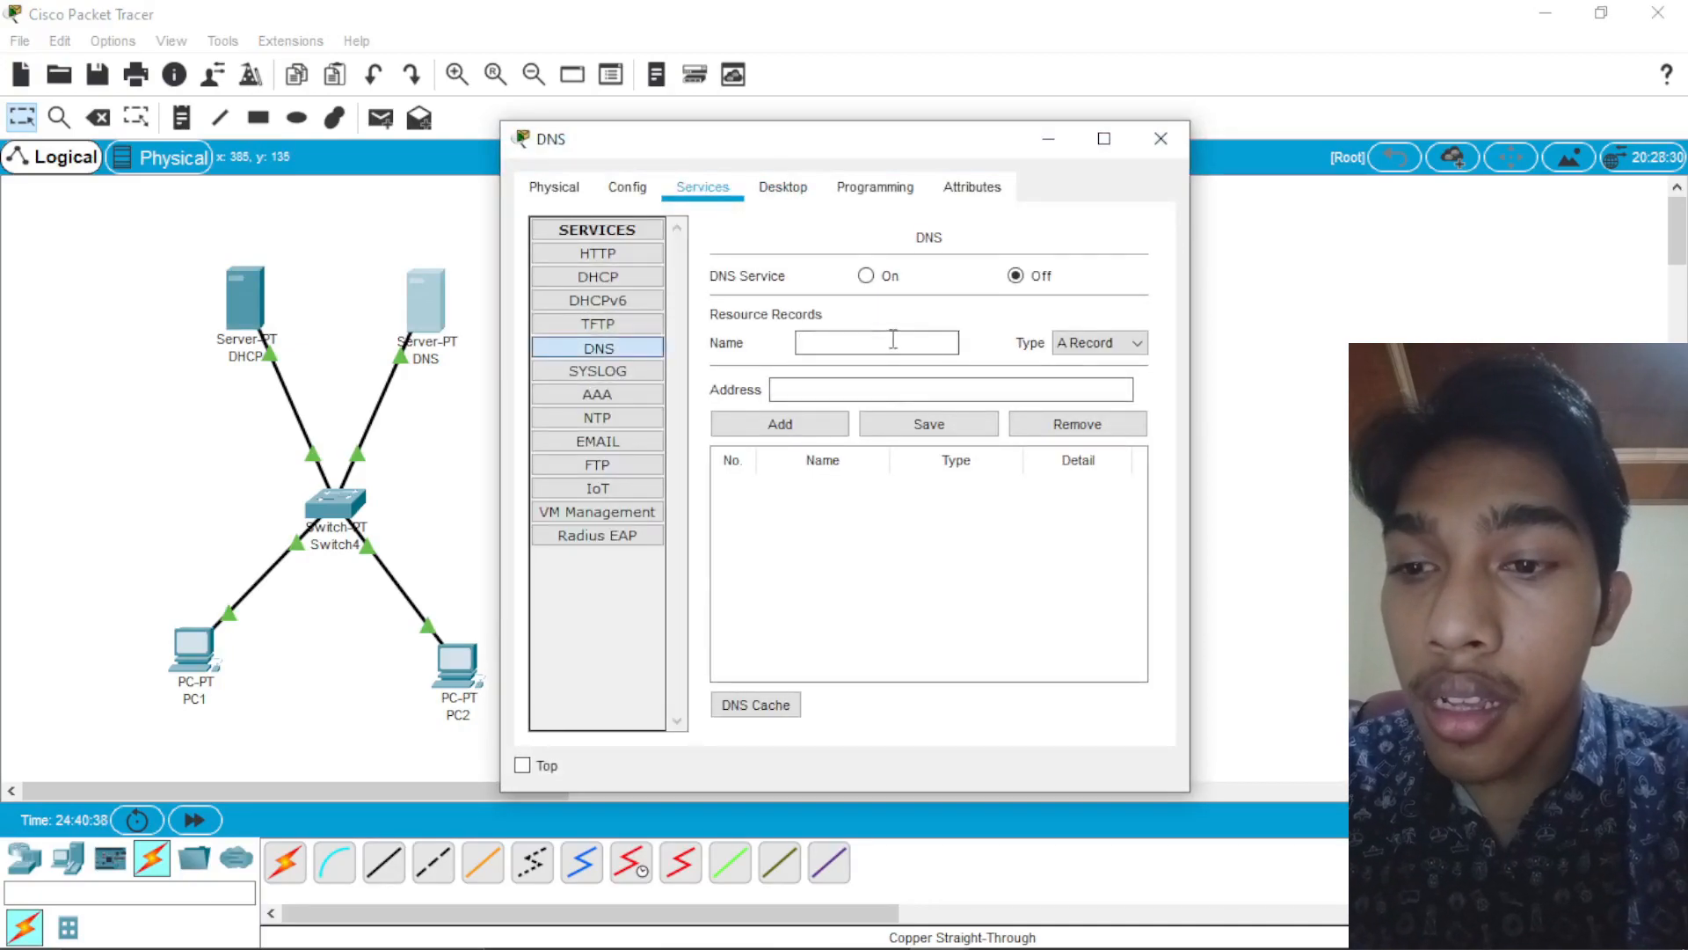
{"action": "left_click", "coordinate": [866, 275]}
{"action": "left_click", "coordinate": [873, 345]}
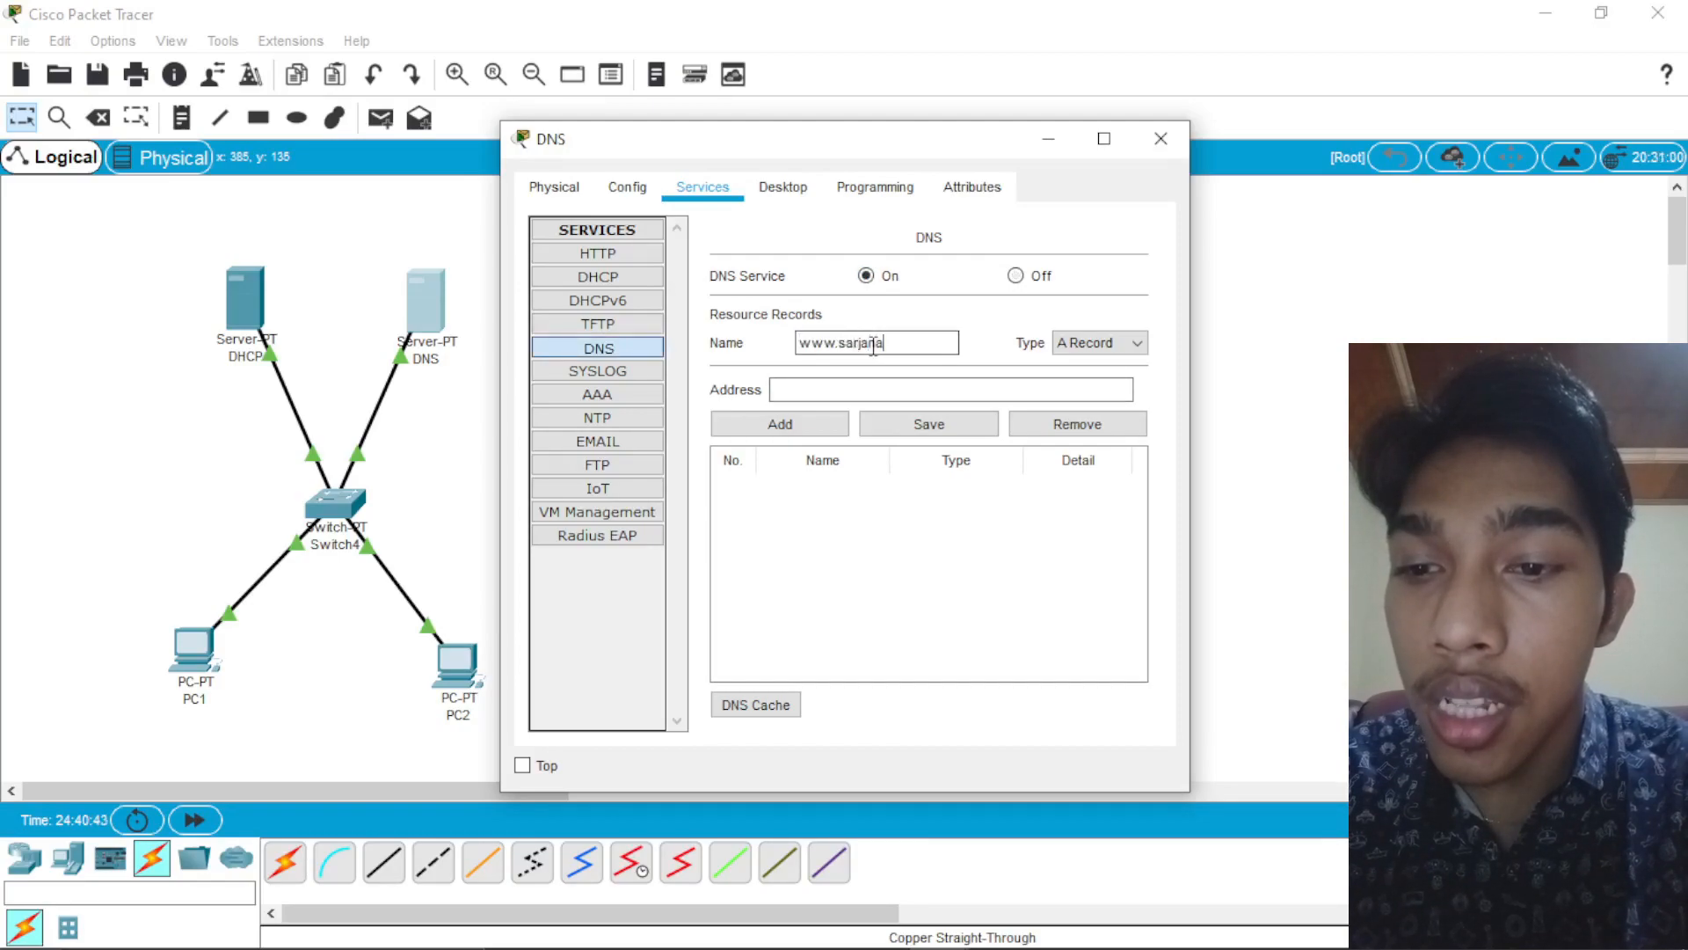
{"action": "left_click", "coordinate": [878, 388]}
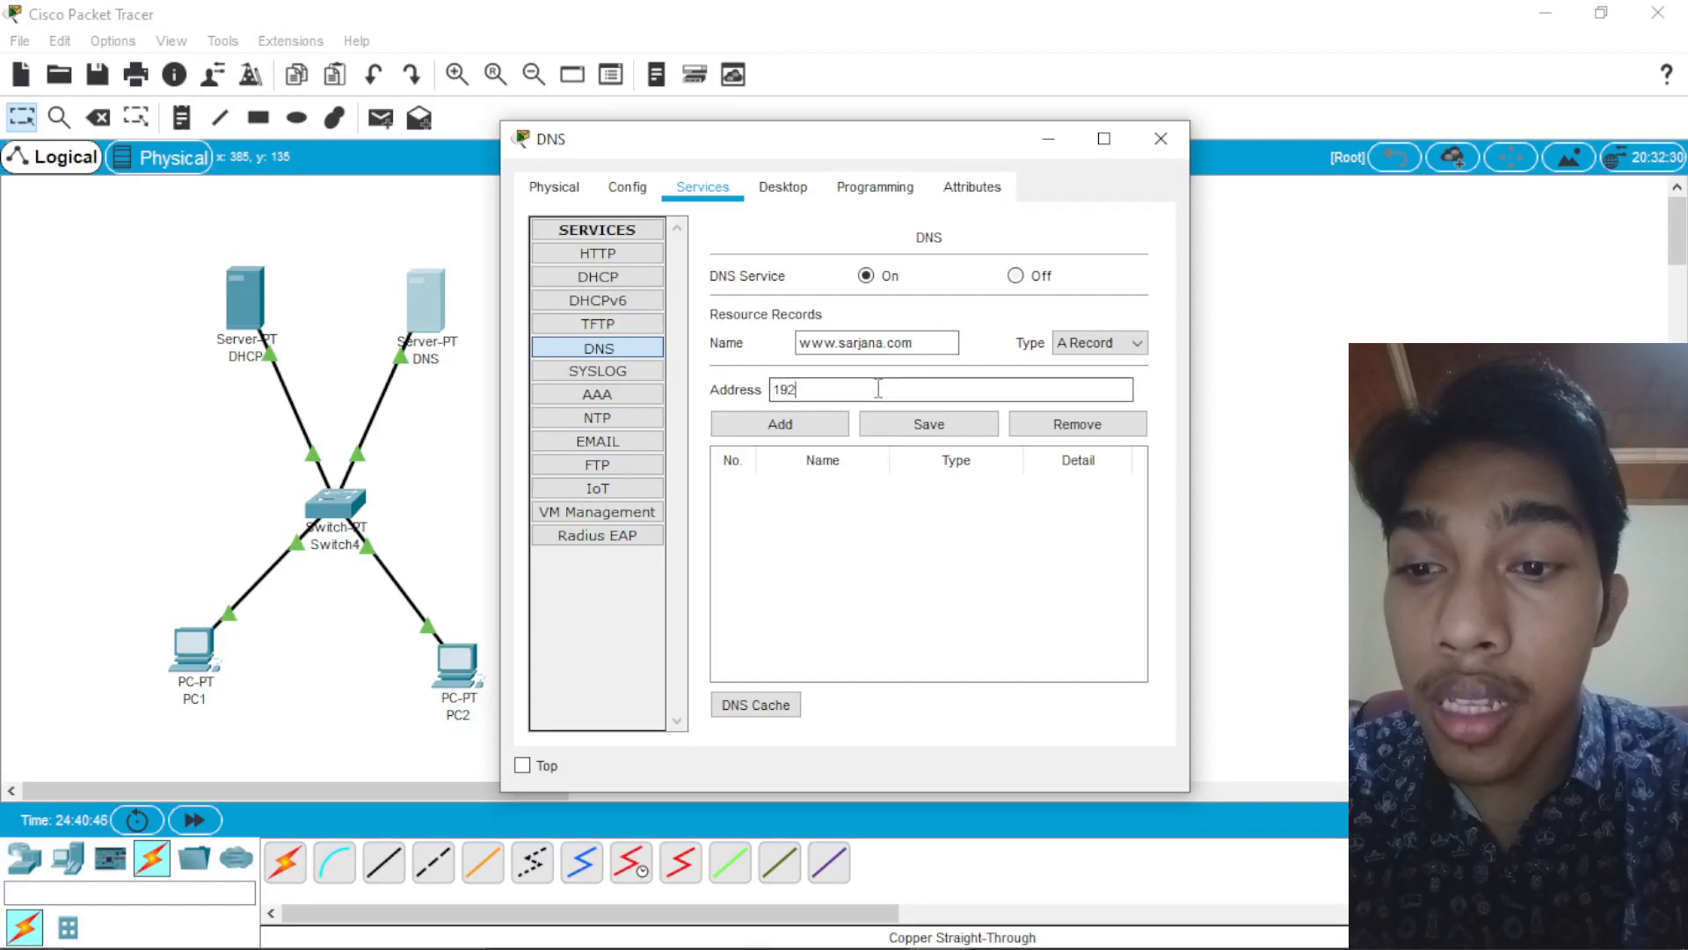
{"action": "type", "text": "192.168.1.2"}
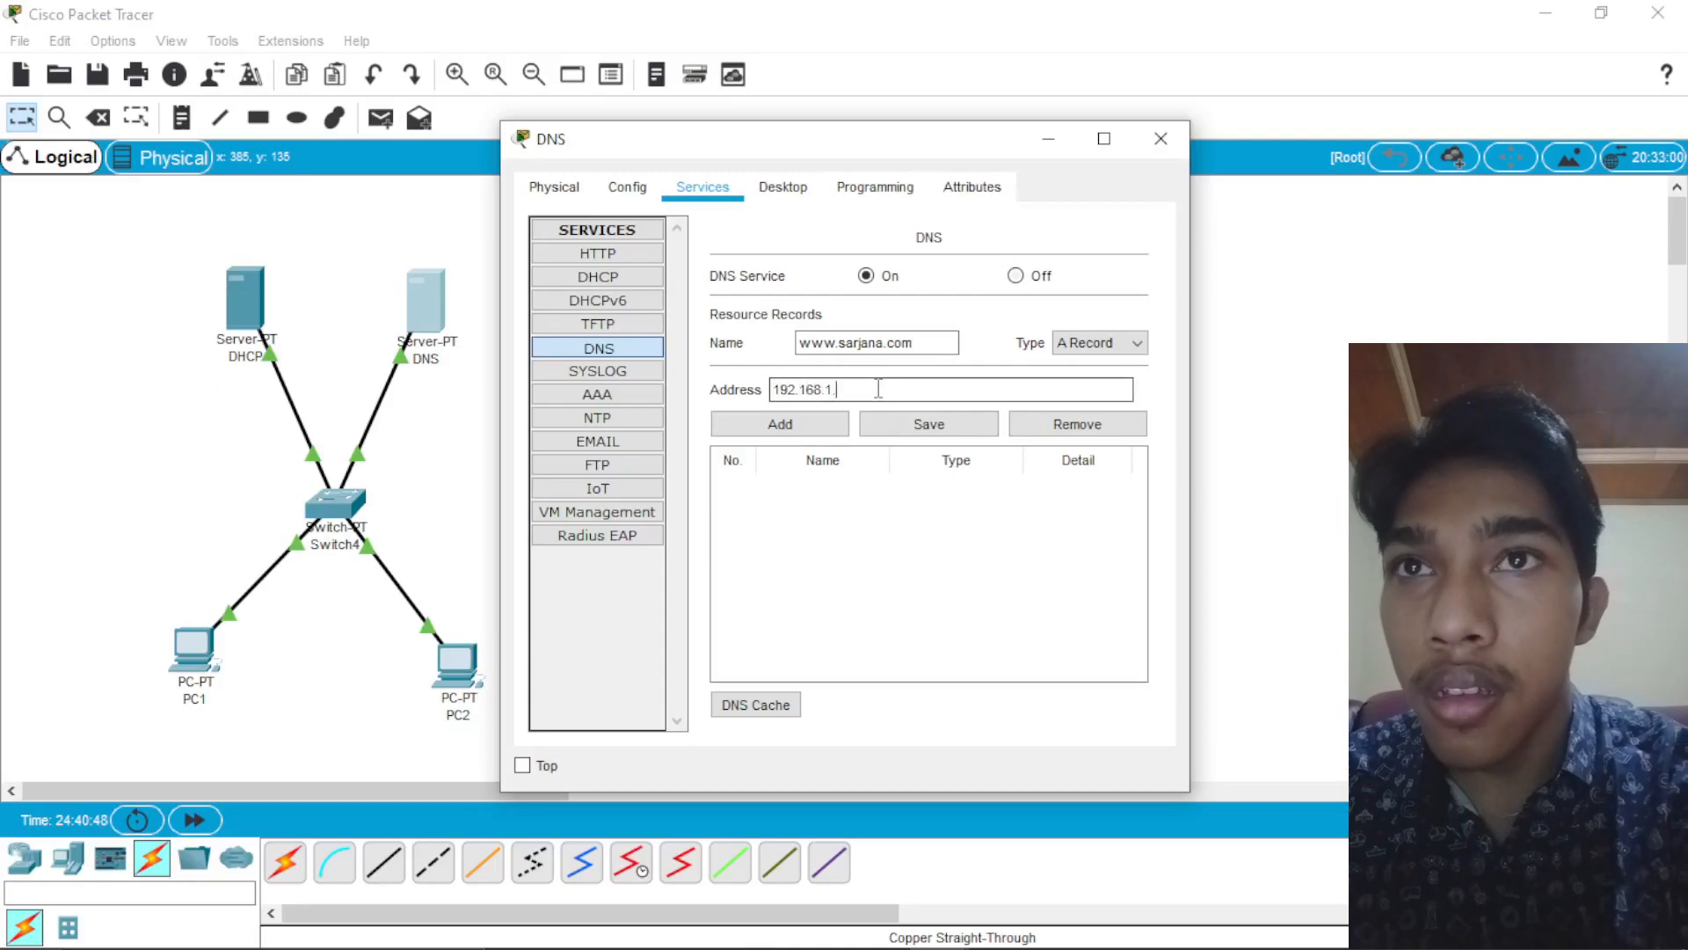
{"action": "left_click", "coordinate": [800, 425]}
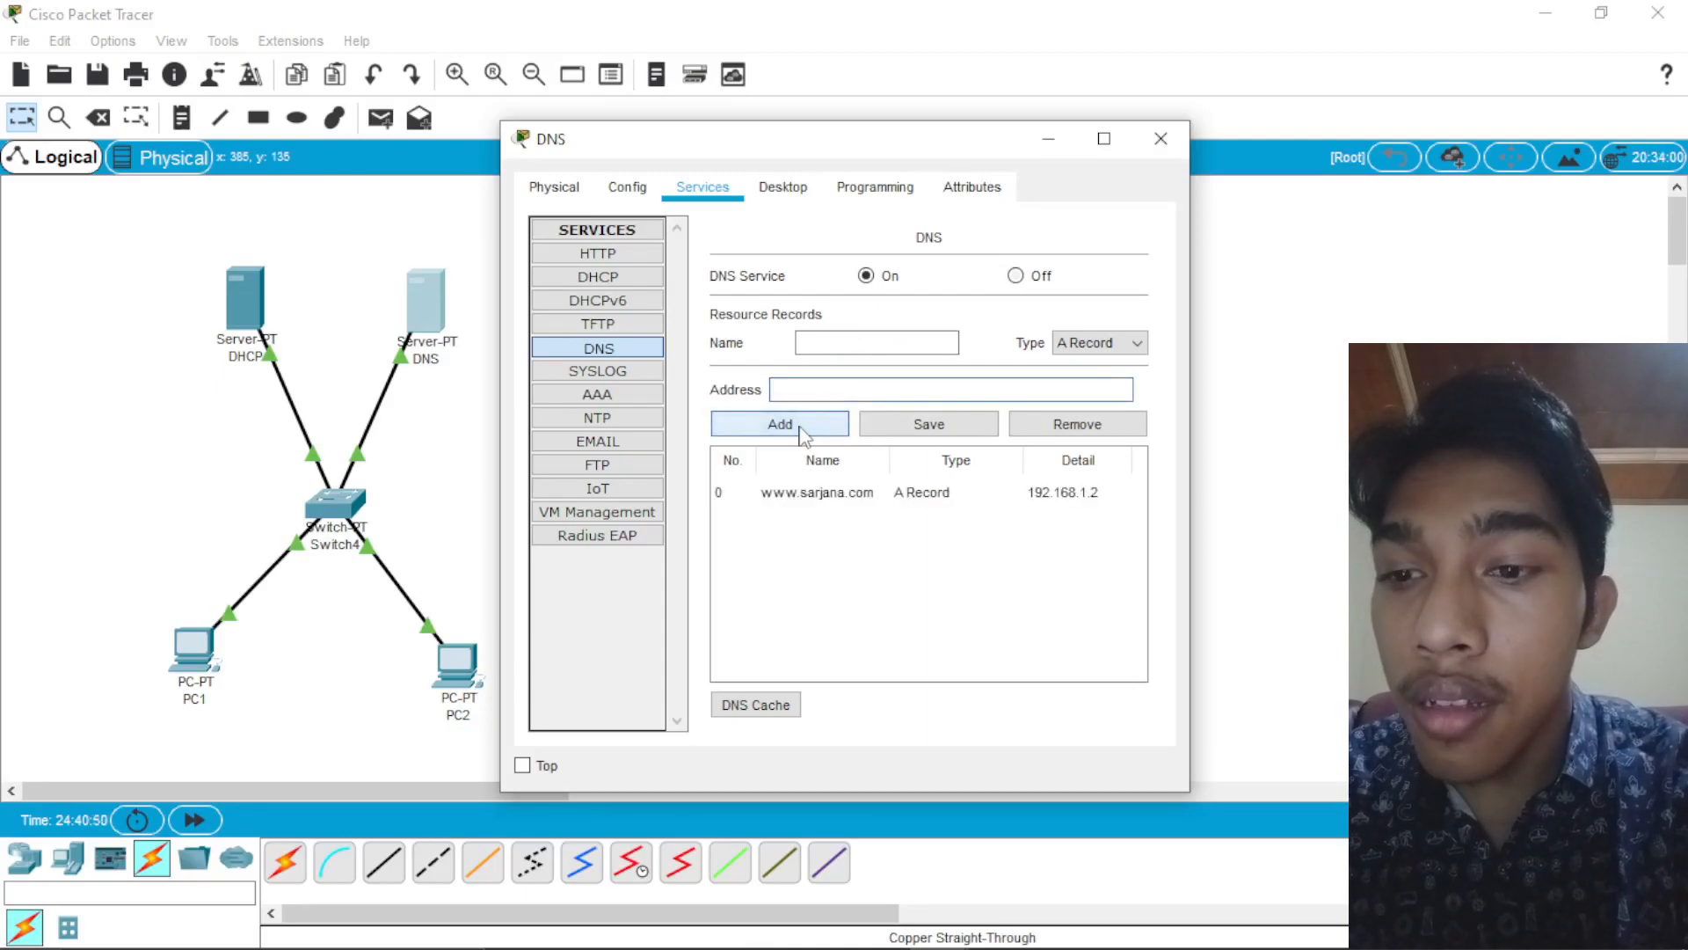
{"action": "left_click", "coordinate": [1161, 138]}
Step: Switch PC1's IP configuration to DHCP and close its window
{"action": "left_click", "coordinate": [195, 649]}
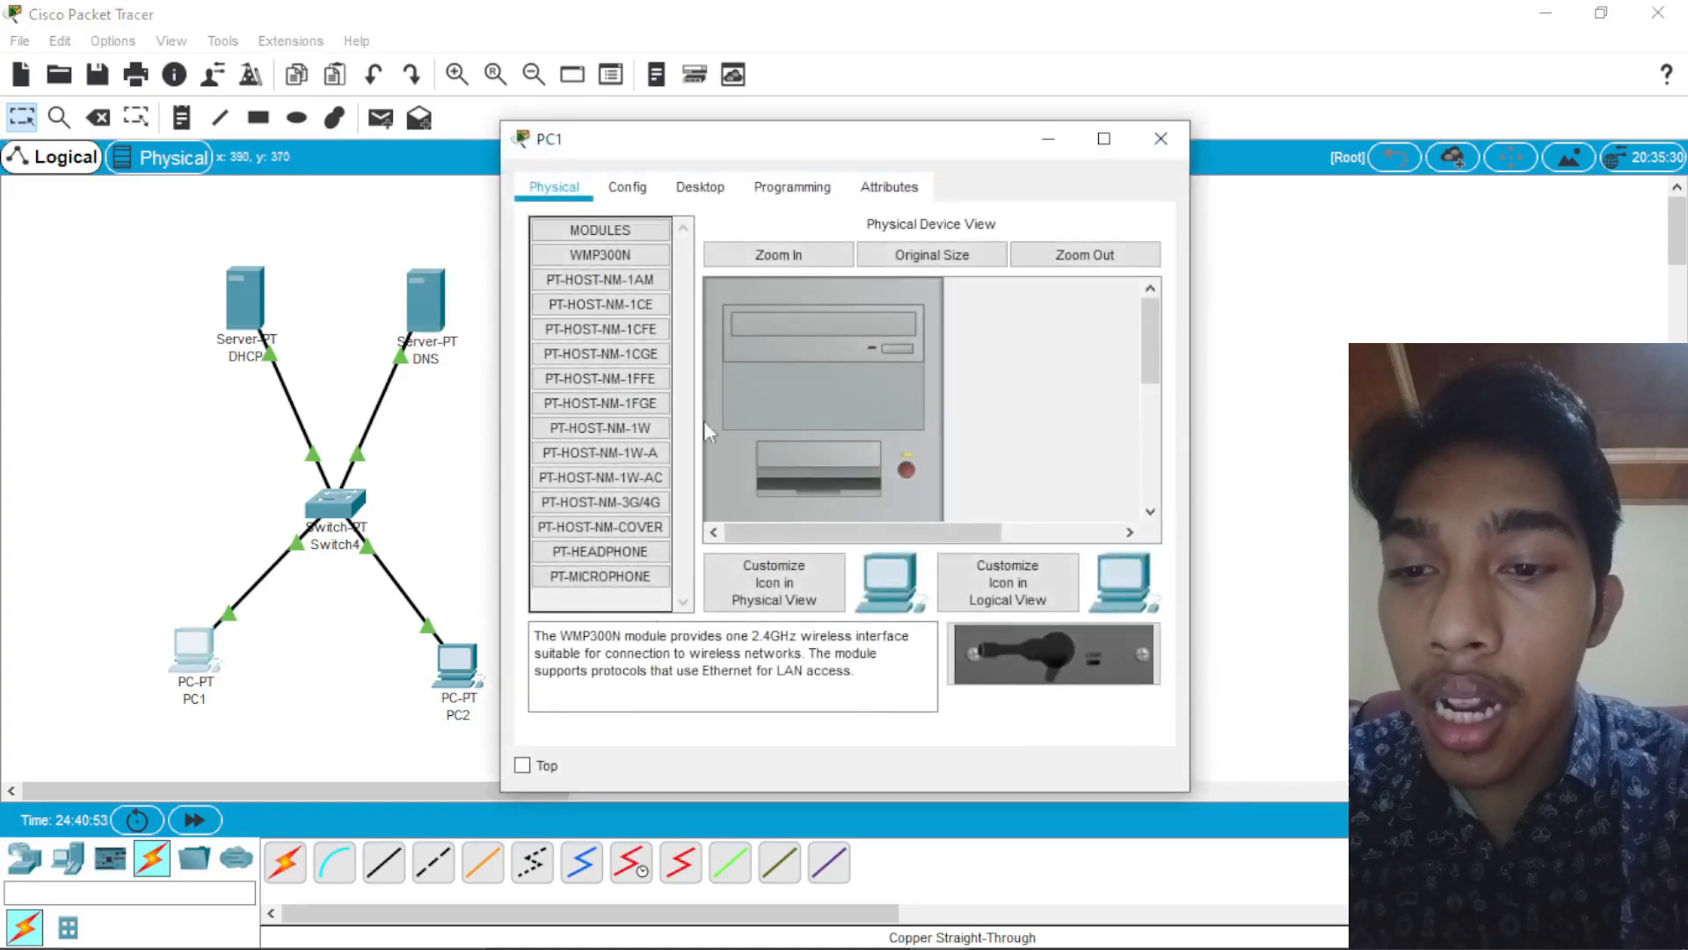
{"action": "left_click", "coordinate": [700, 188]}
{"action": "left_click", "coordinate": [642, 276]}
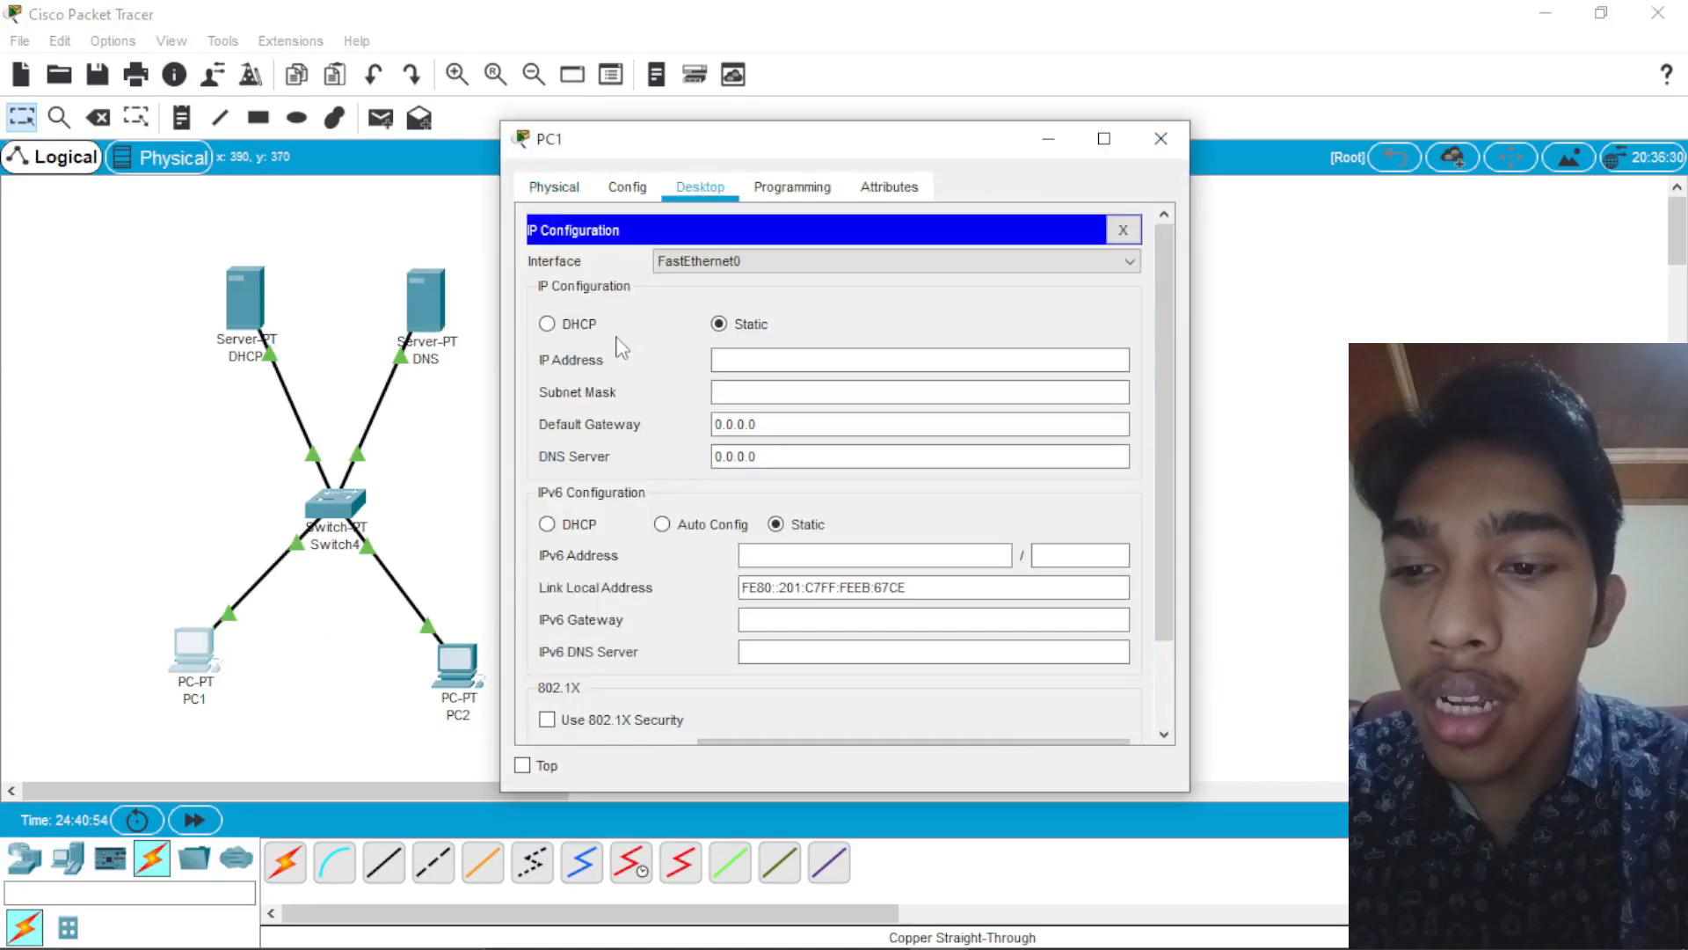
{"action": "left_click", "coordinate": [578, 325]}
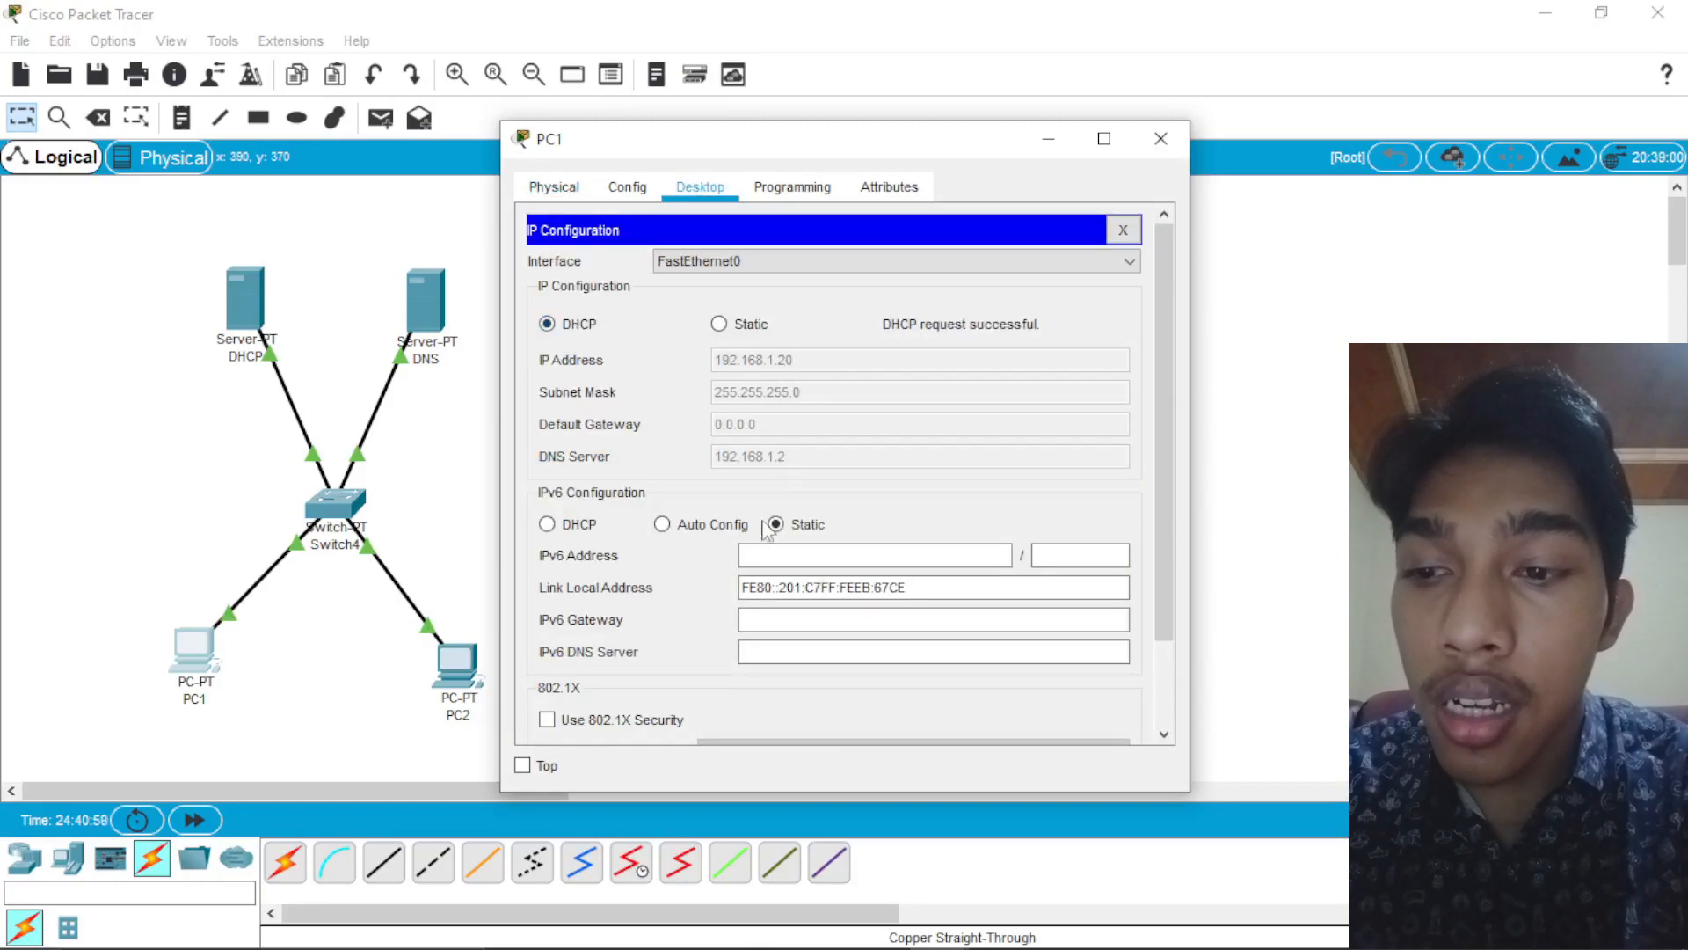
{"action": "left_click", "coordinate": [1160, 138]}
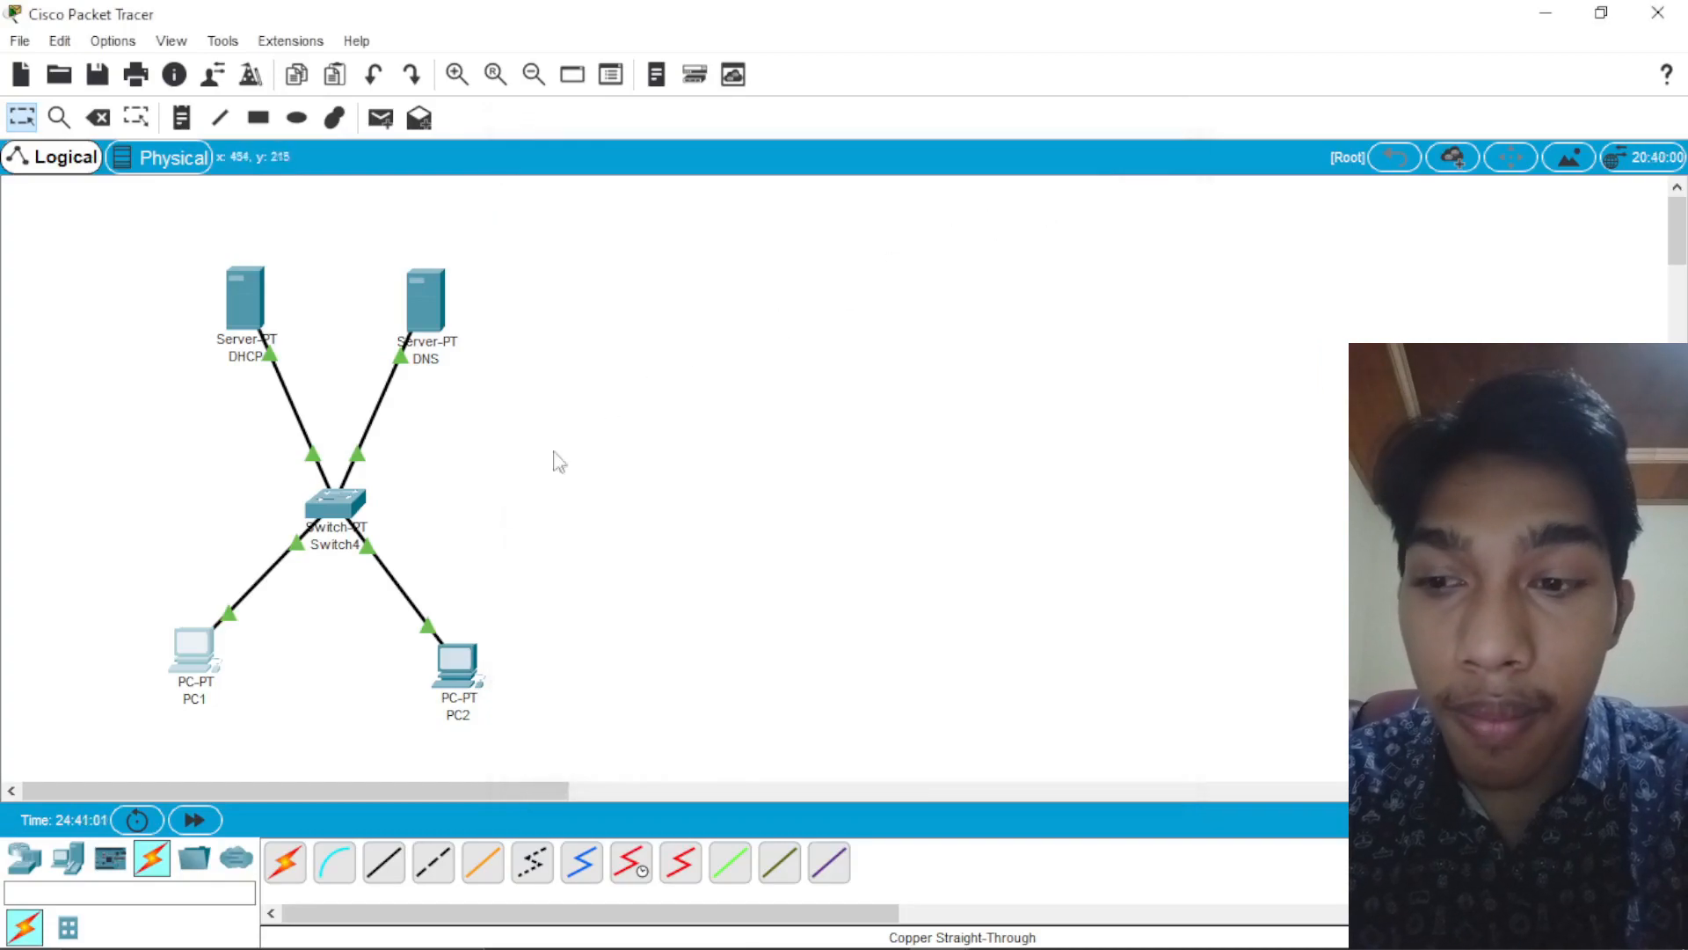
Step: Switch PC2's IP configuration to DHCP and close the IP configuration
{"action": "double_click", "coordinate": [473, 661]}
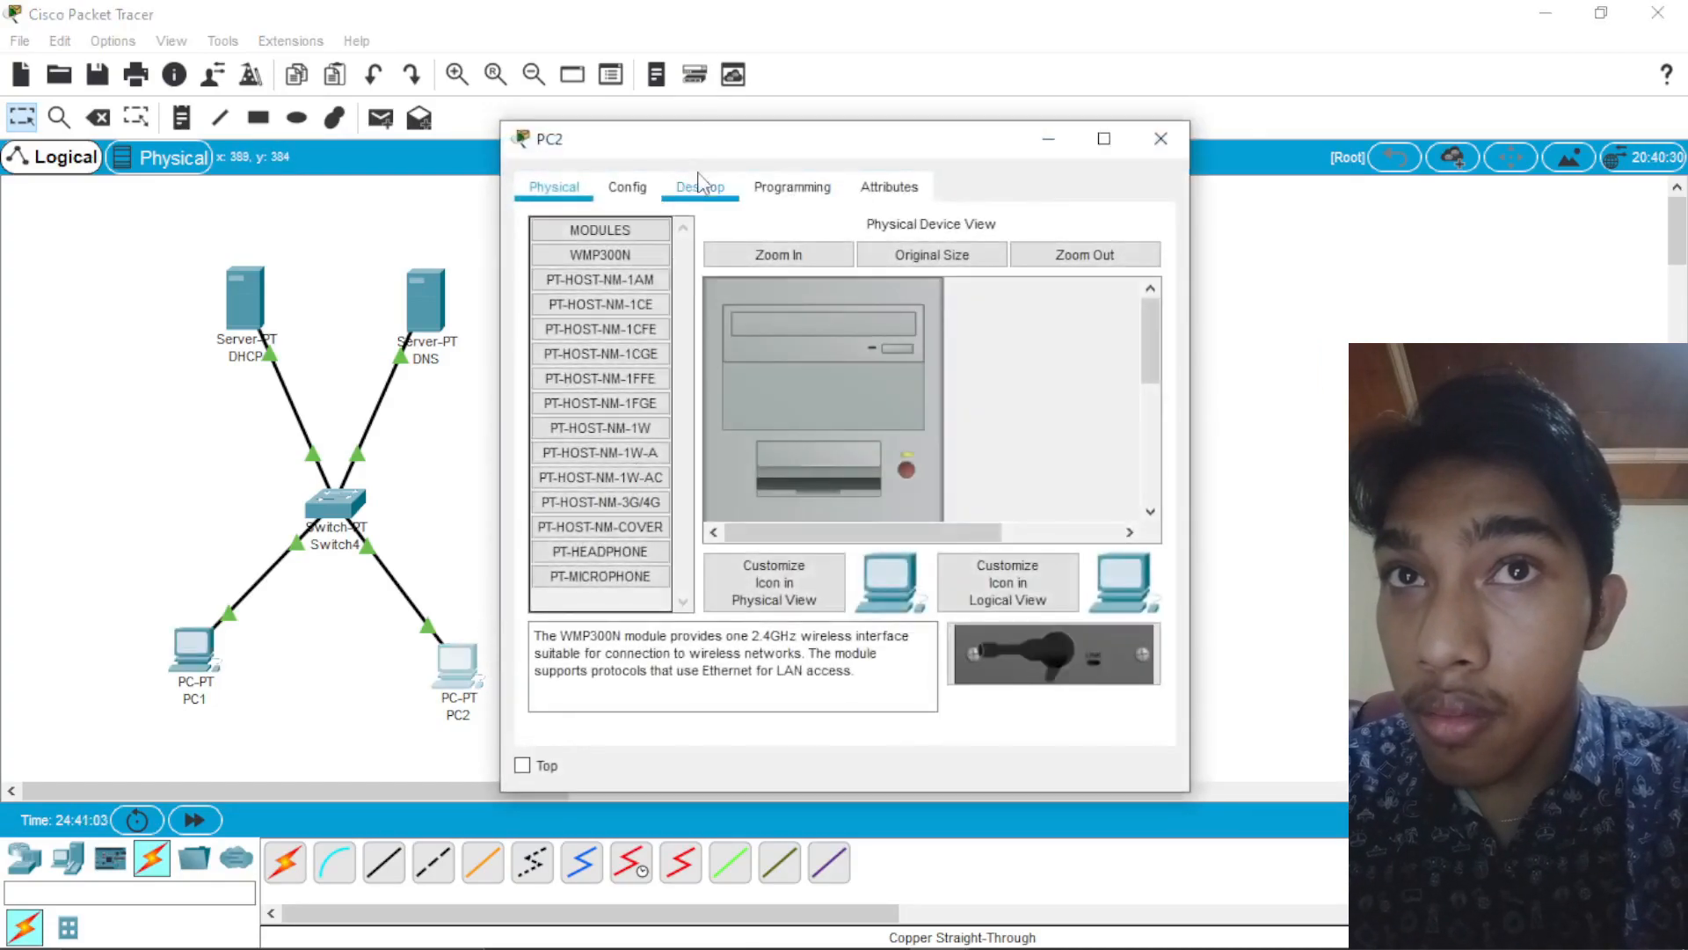
{"action": "left_click", "coordinate": [701, 187]}
{"action": "left_click", "coordinate": [637, 271]}
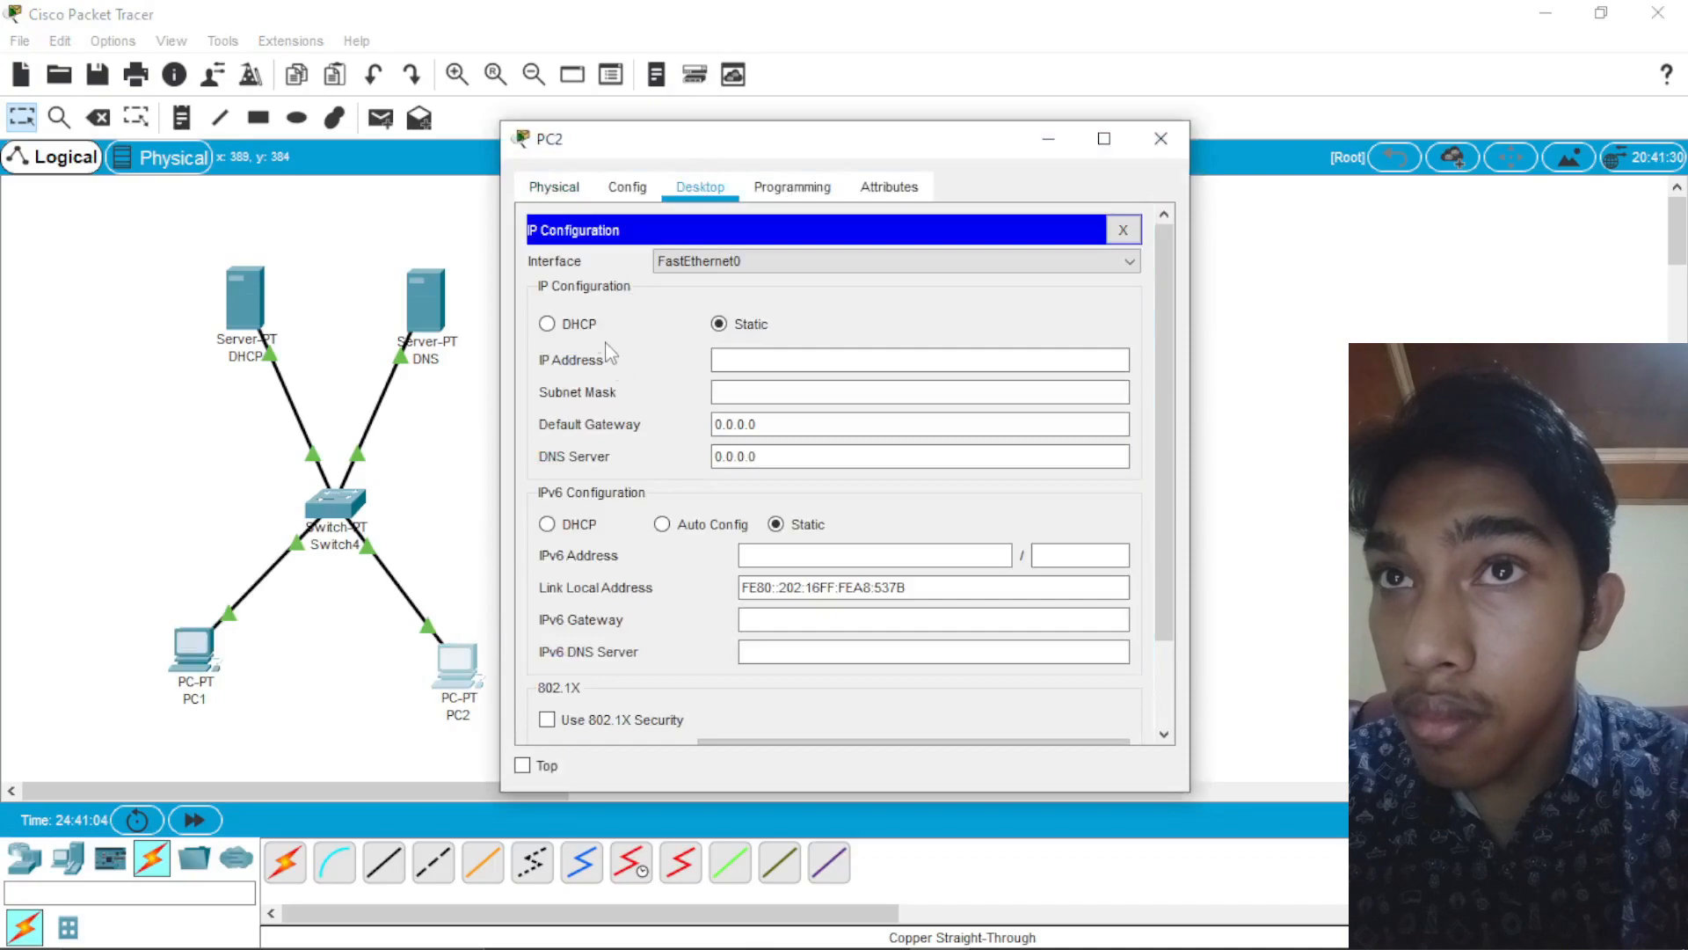
{"action": "left_click", "coordinate": [563, 323]}
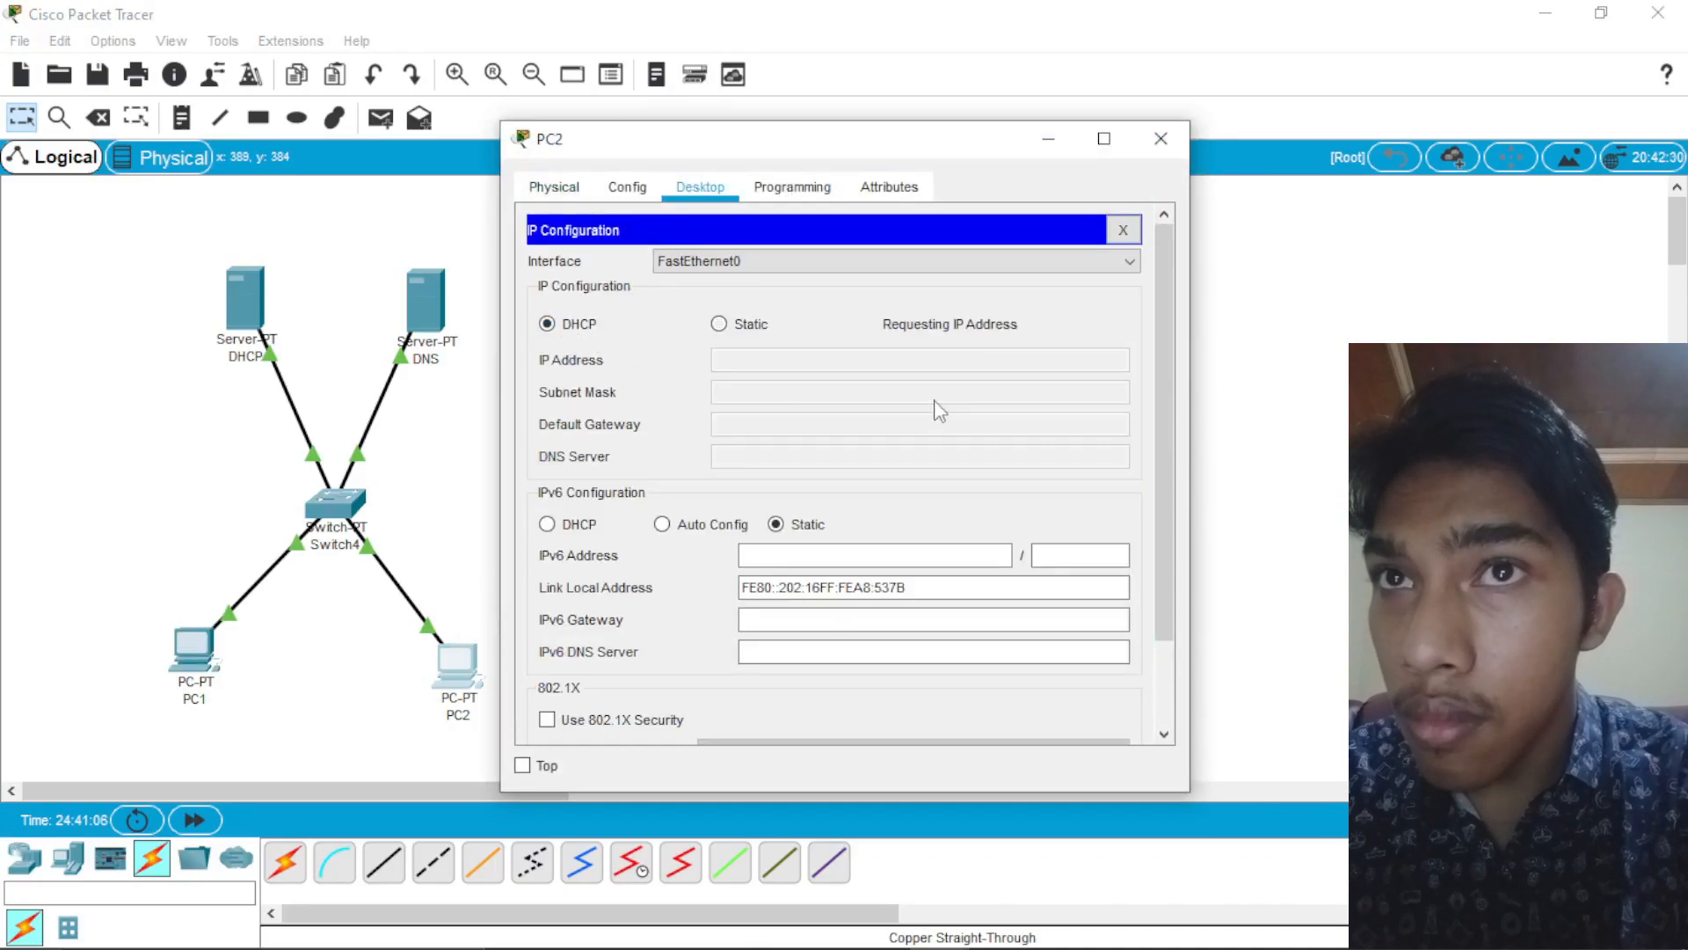
{"action": "left_click", "coordinate": [1123, 230]}
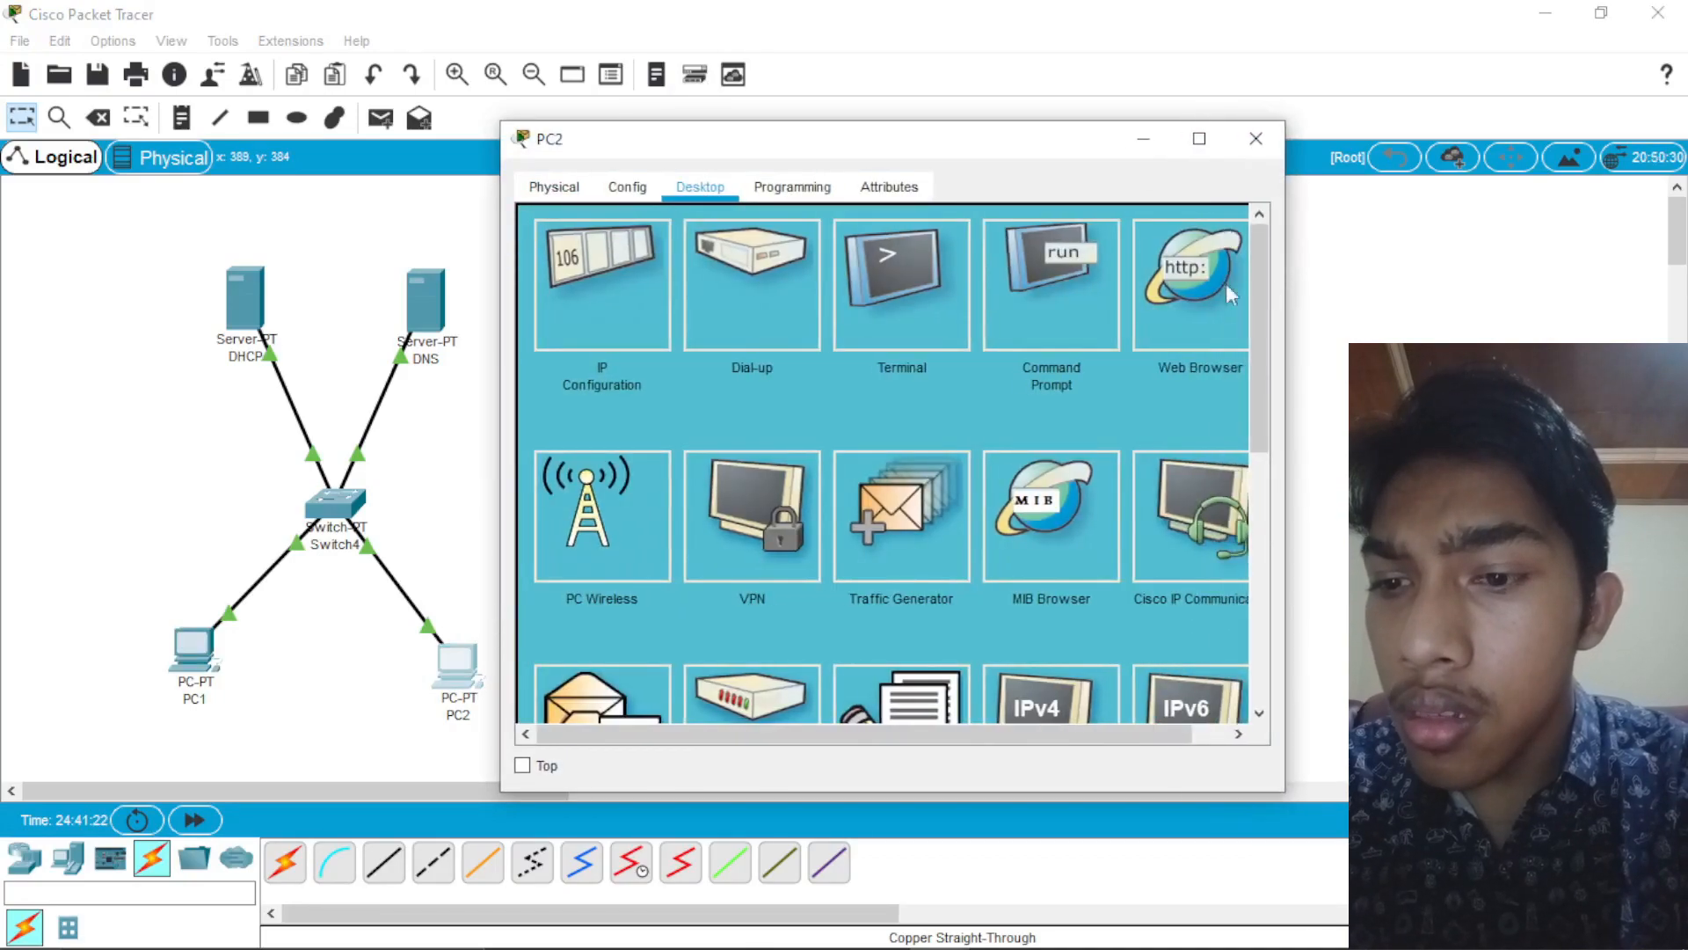
{"action": "left_click", "coordinate": [1180, 283]}
{"action": "left_click", "coordinate": [677, 256]}
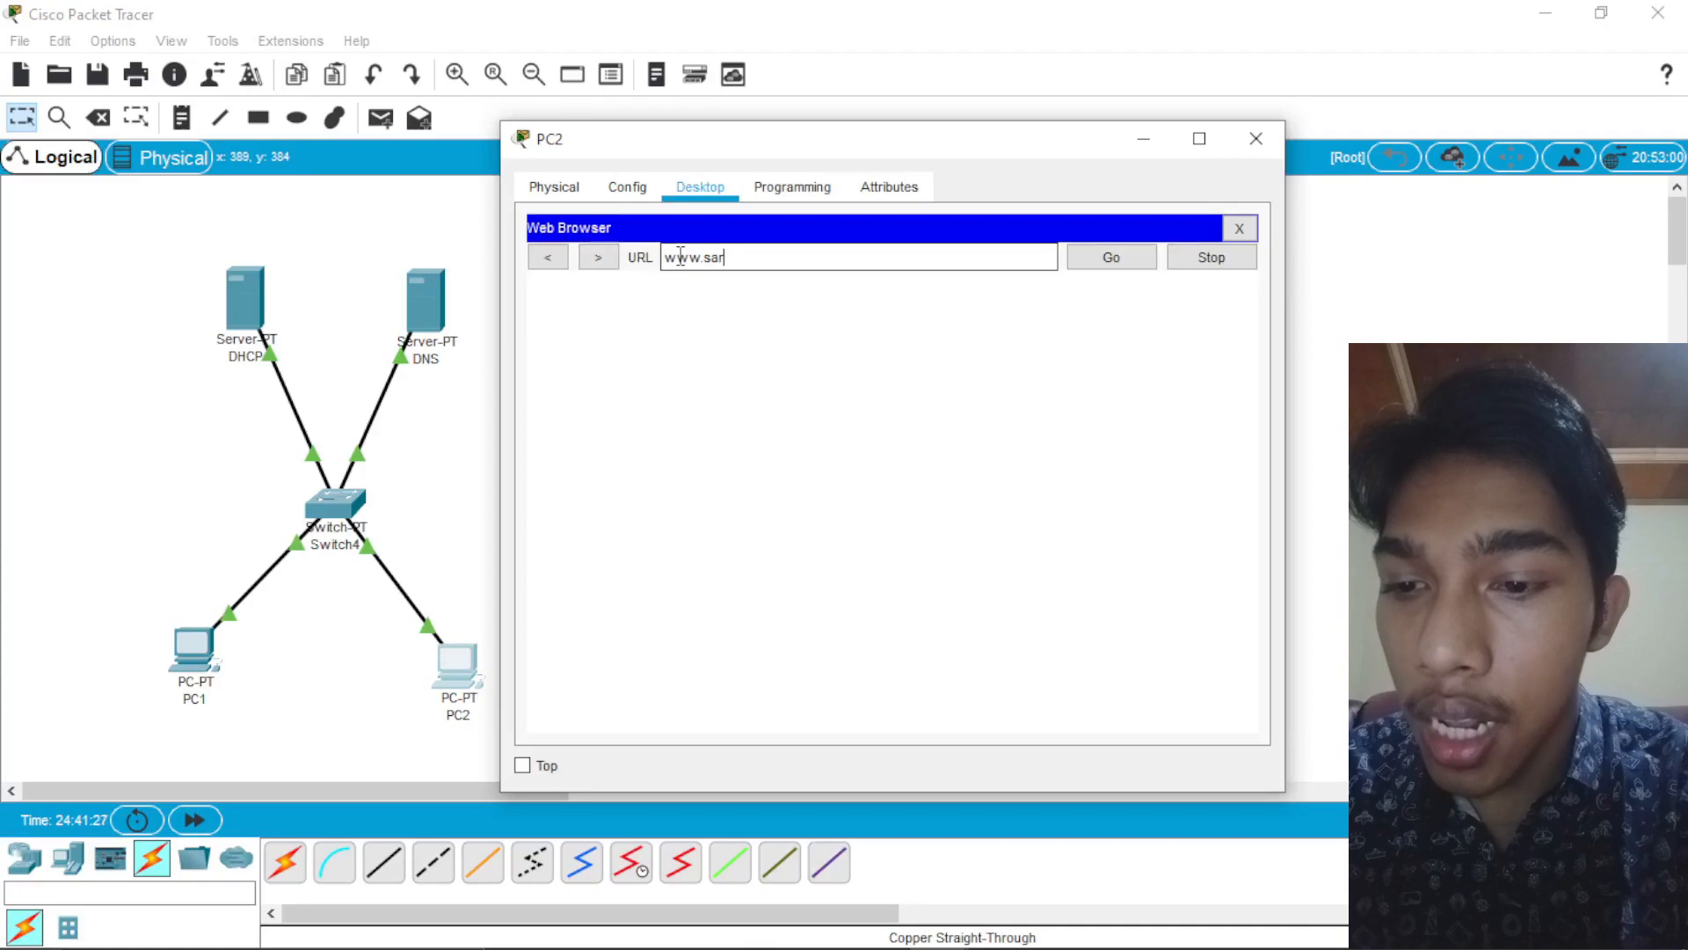
{"action": "type", "text": "www.sarjana.com"}
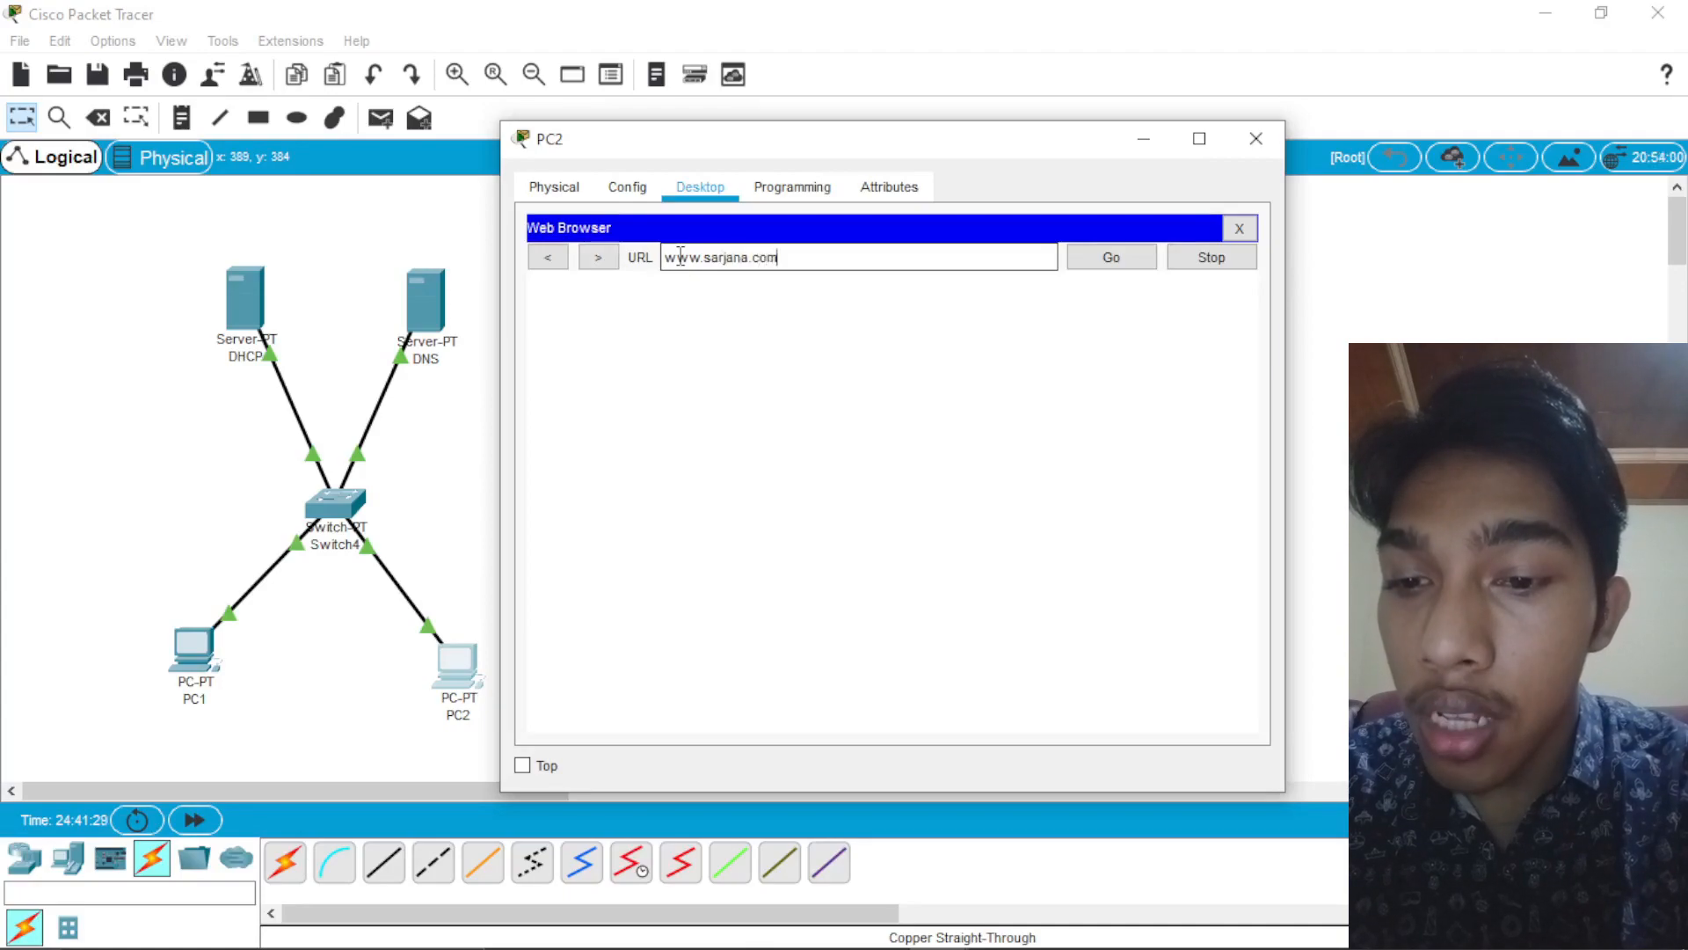
{"action": "key", "text": "Return"}
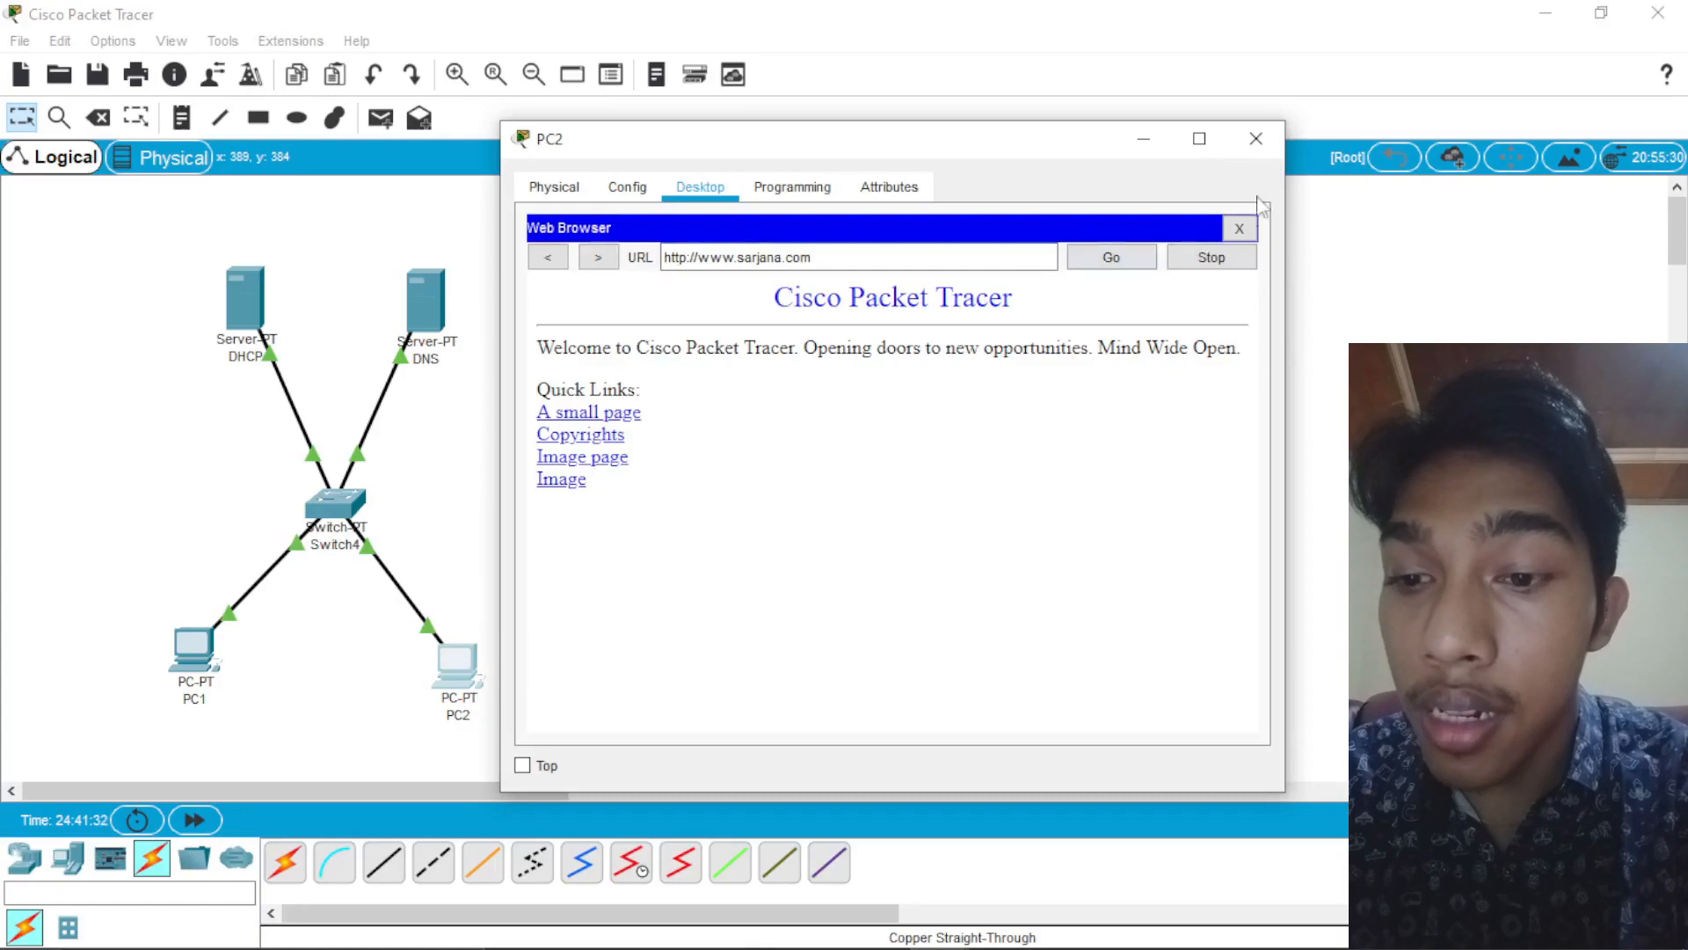
{"action": "left_click", "coordinate": [1256, 138]}
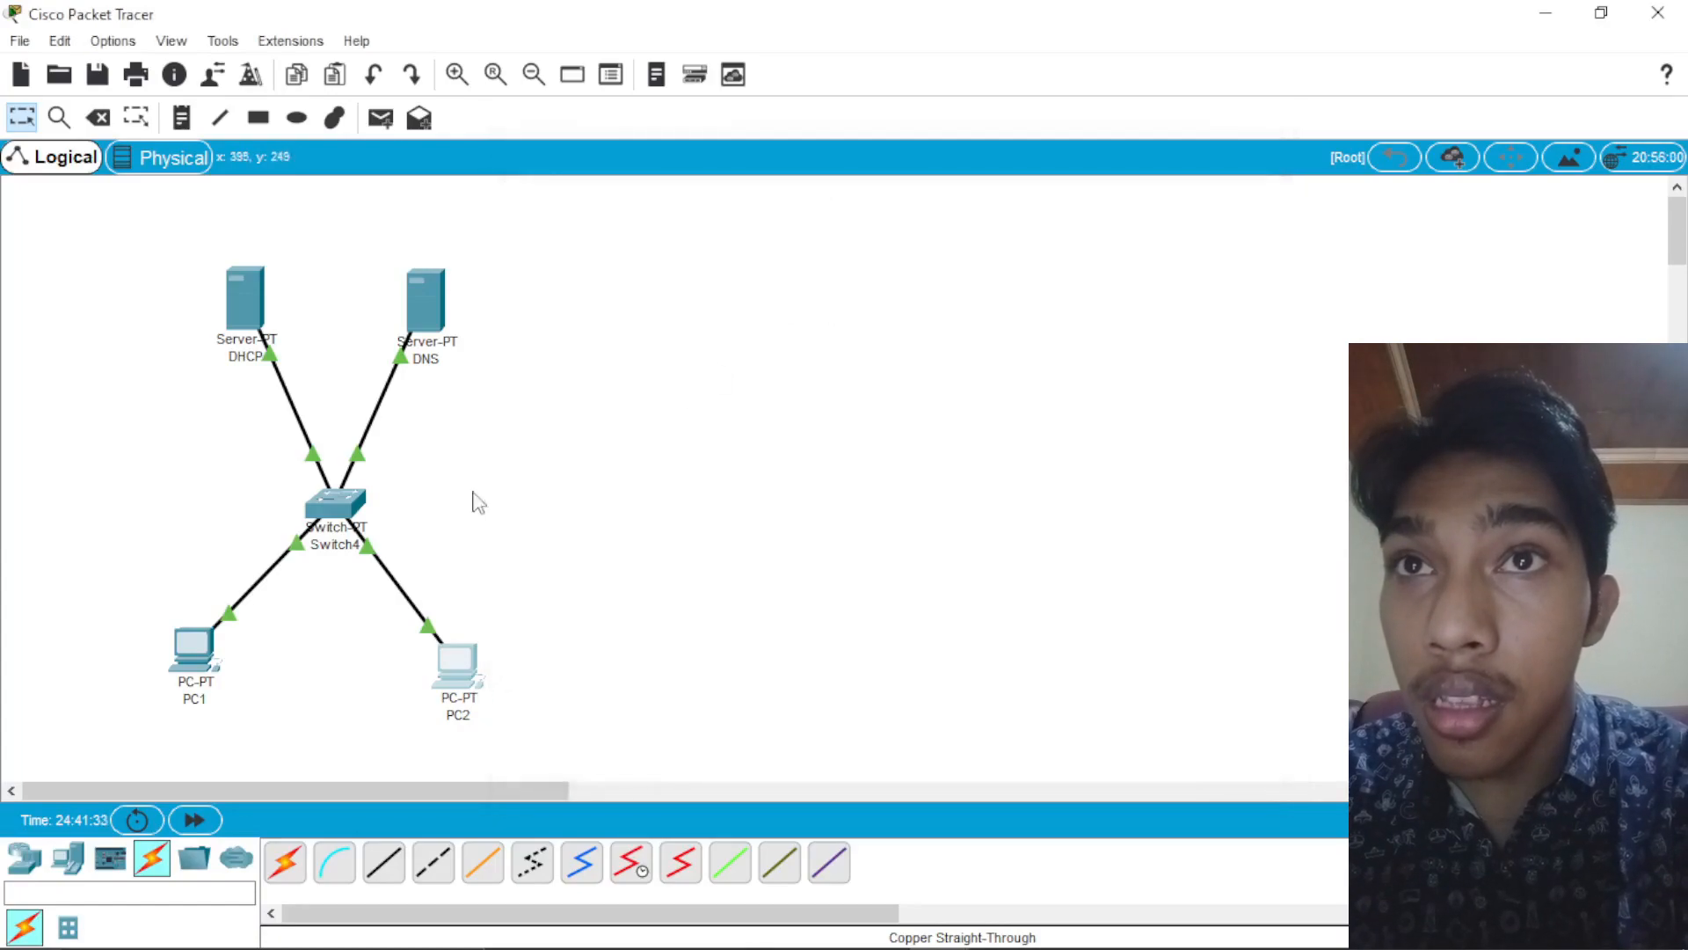
{"action": "left_click", "coordinate": [195, 651]}
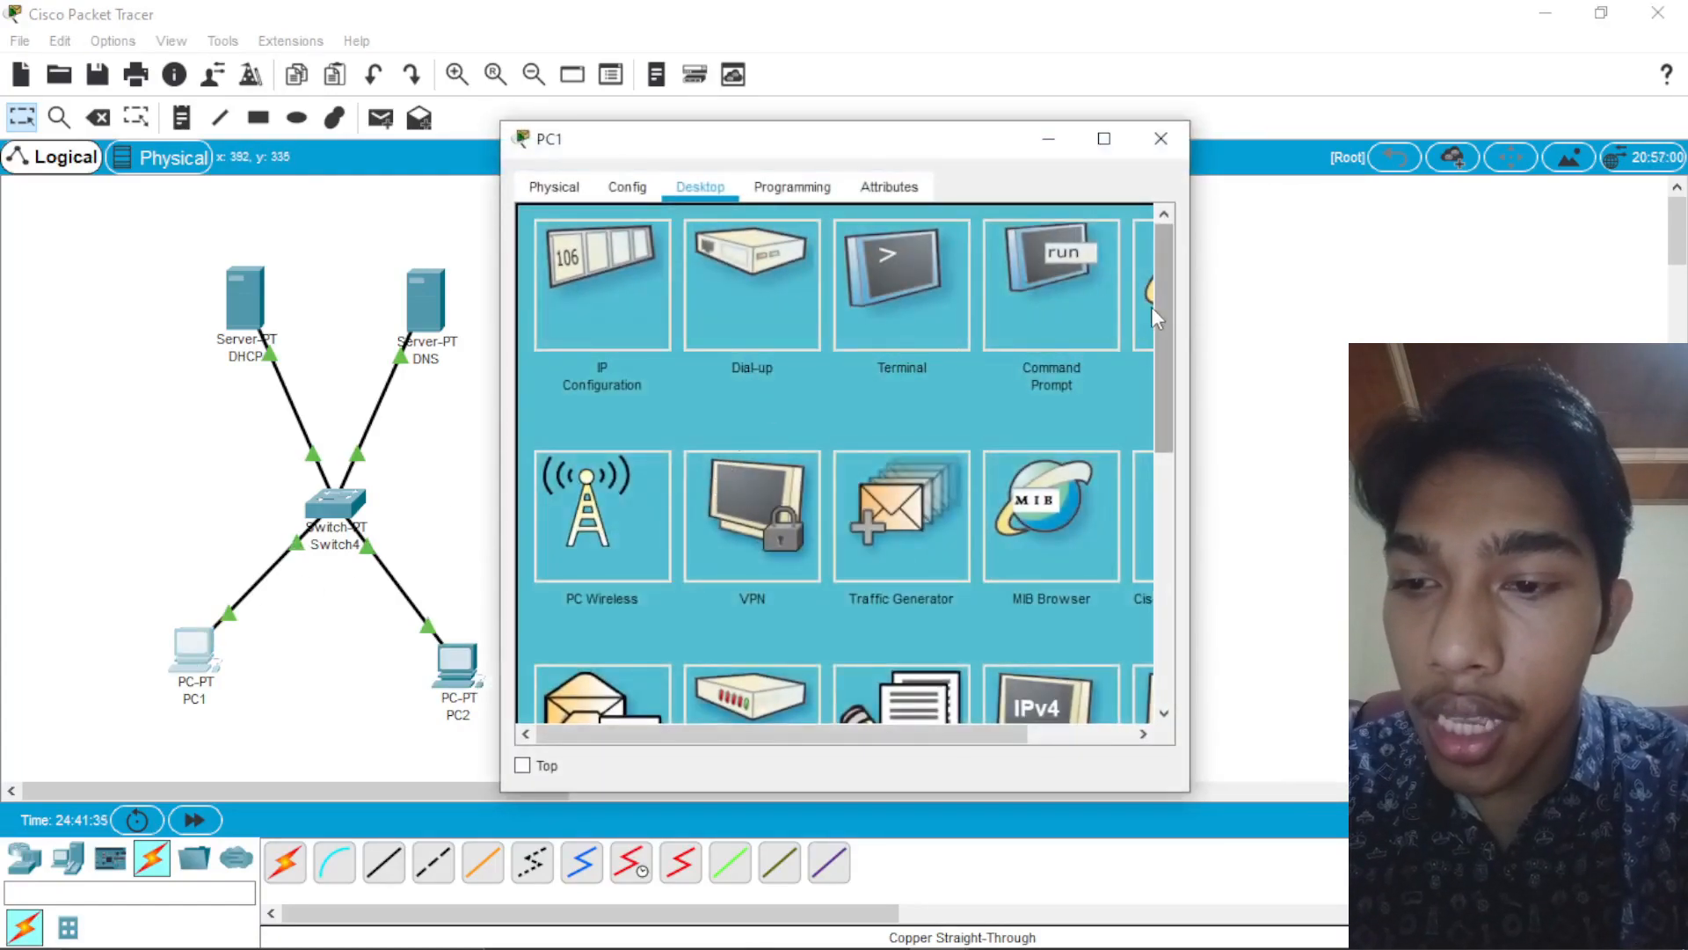
{"action": "left_click", "coordinate": [1152, 307]}
{"action": "left_click", "coordinate": [826, 264]}
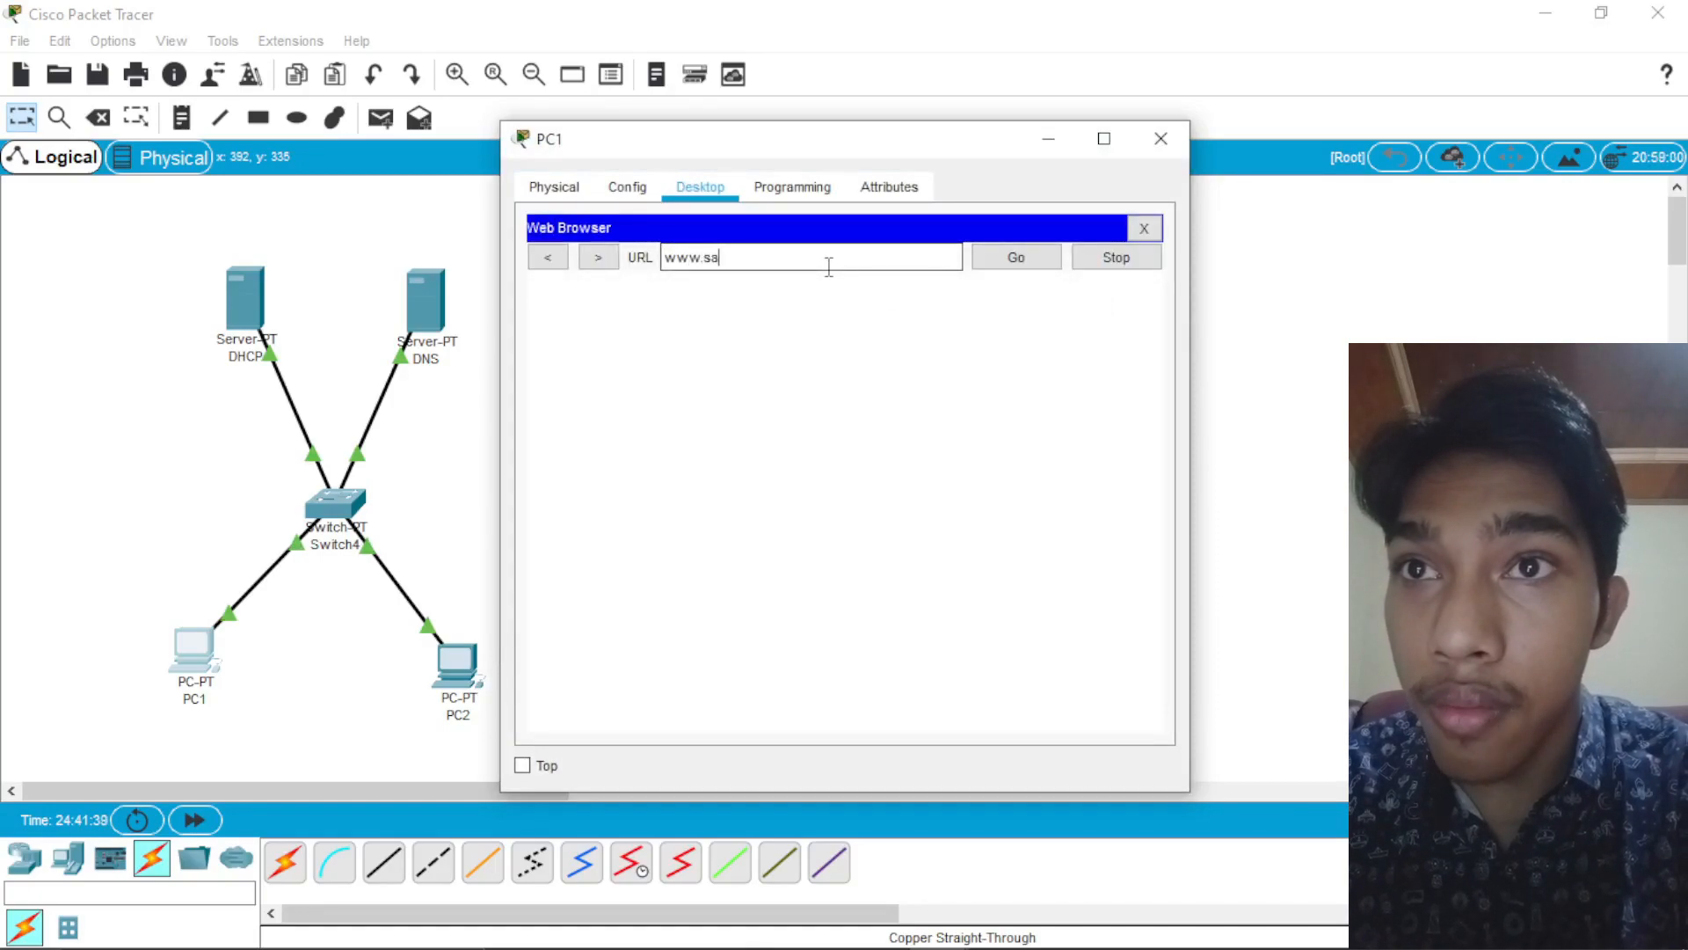
{"action": "type", "text": "www.sarjana"}
{"action": "type", "text": ".com"}
{"action": "key", "text": "Return"}
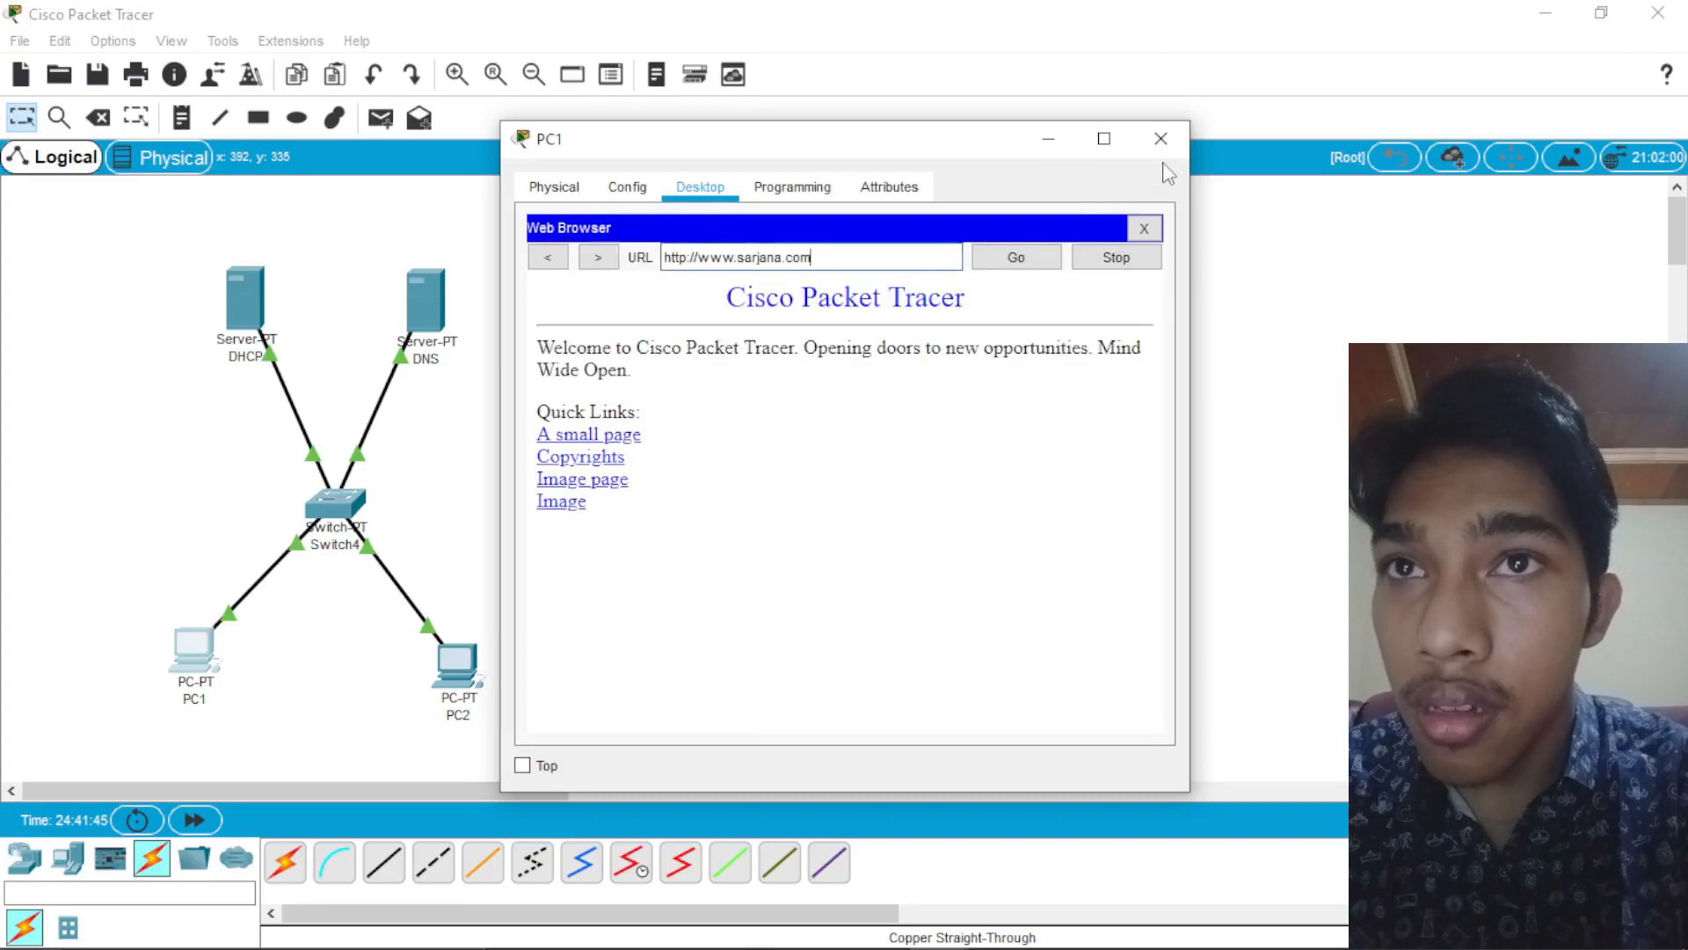
{"action": "left_click", "coordinate": [1161, 138]}
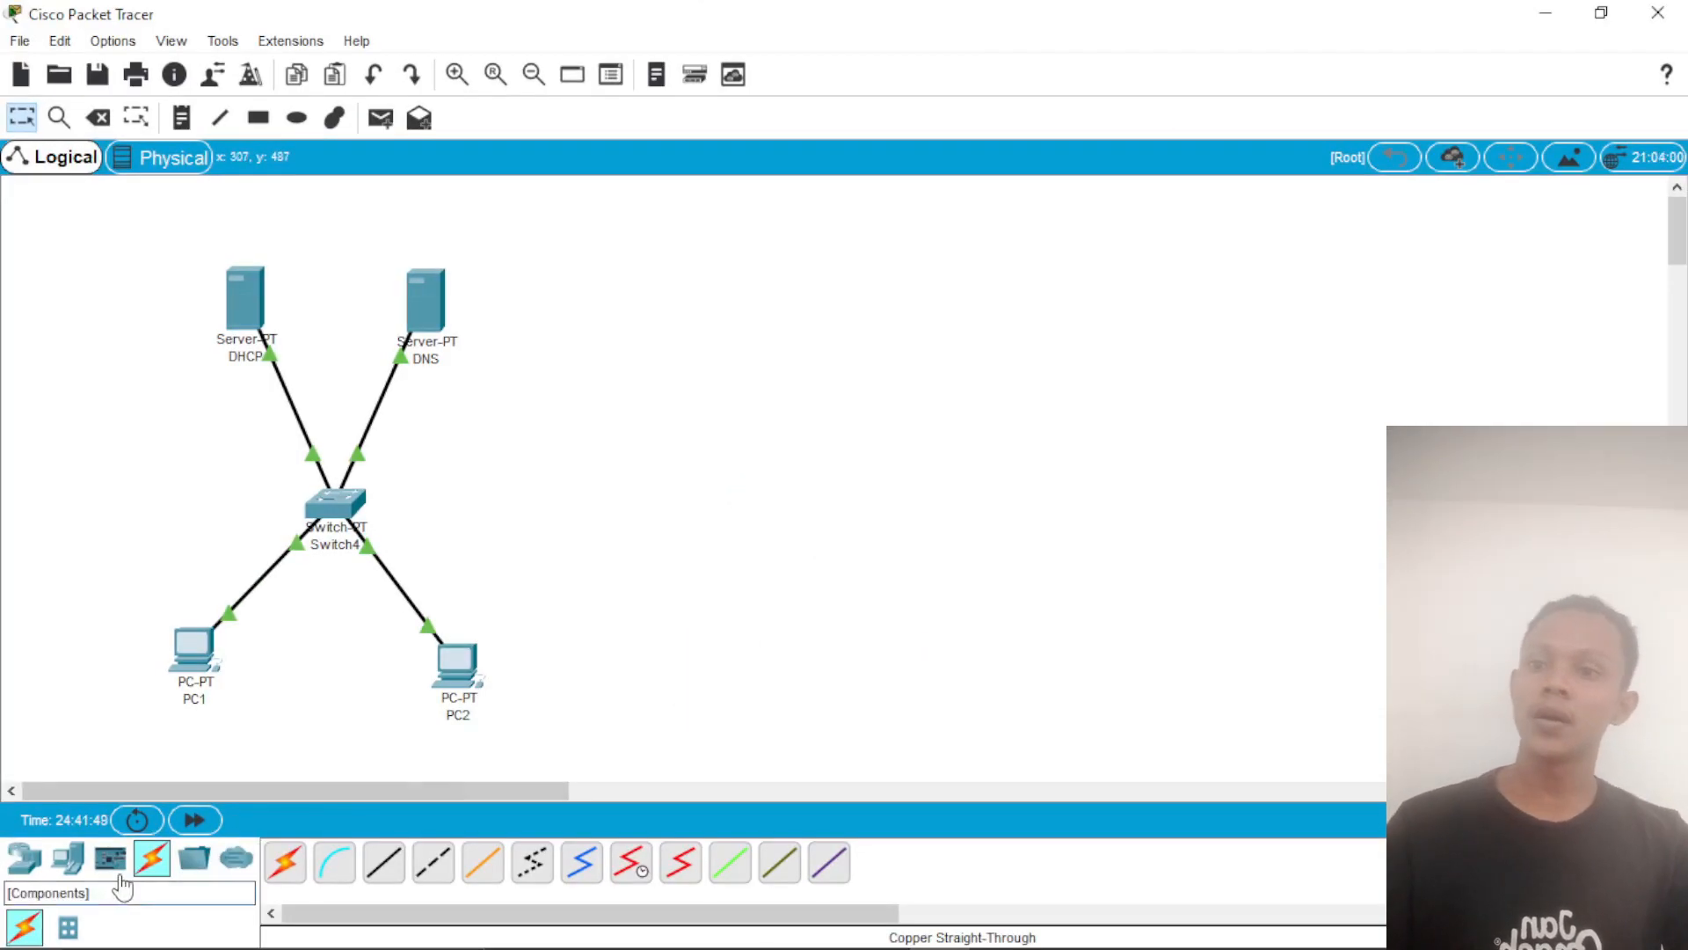
Step: Place a new generic server in the empty area beside the DNS server
{"action": "key", "text": "e"}
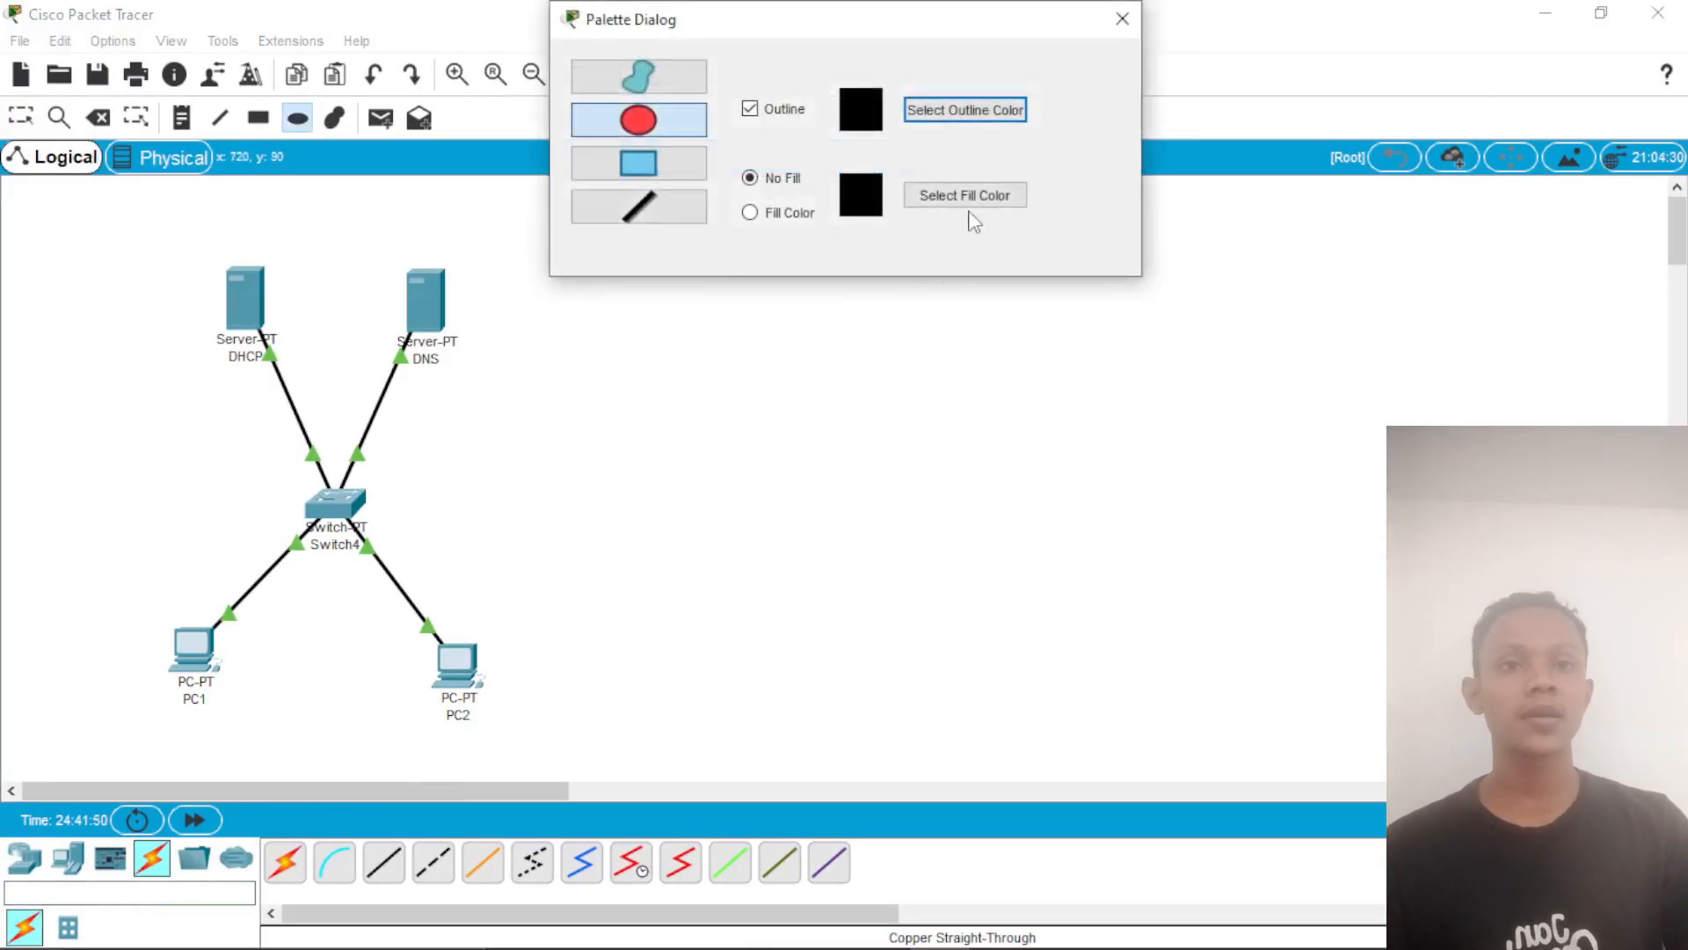
{"action": "left_click", "coordinate": [1122, 19]}
{"action": "left_click", "coordinate": [193, 890]}
{"action": "type", "text": "ser"}
{"action": "left_click_drag", "start_coordinate": [284, 865], "coordinate": [726, 414]}
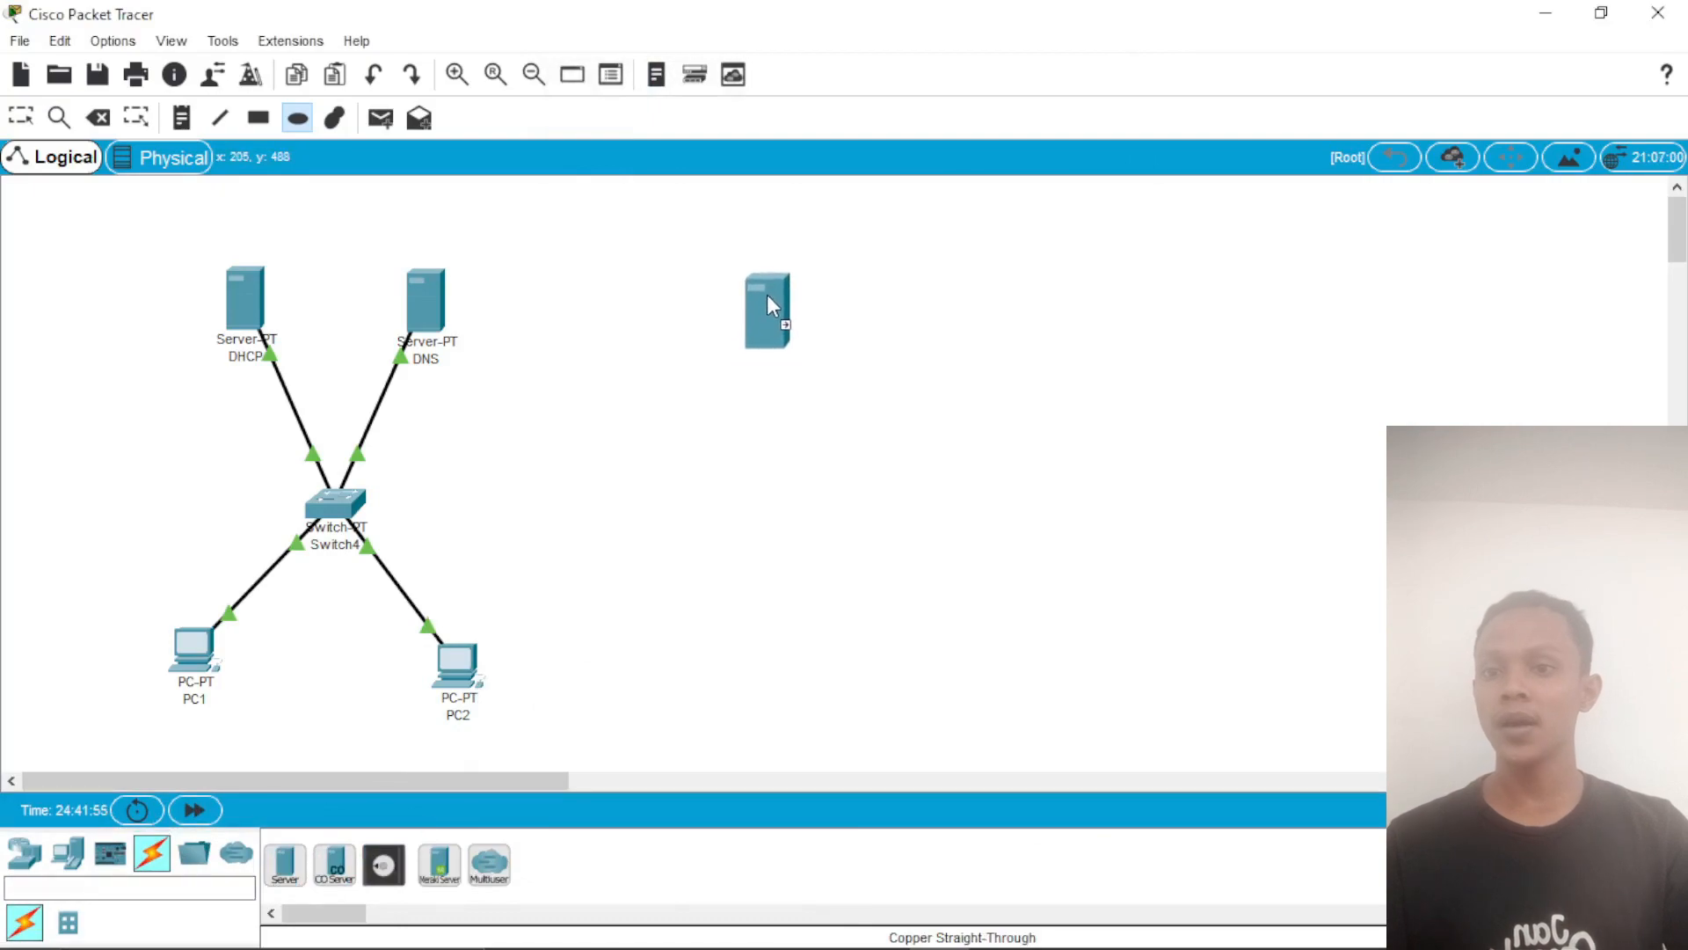
{"action": "left_click_drag", "start_coordinate": [768, 297], "coordinate": [768, 299]}
Step: Find the generic PT-Switch and place one below the new server
{"action": "left_click", "coordinate": [194, 889]}
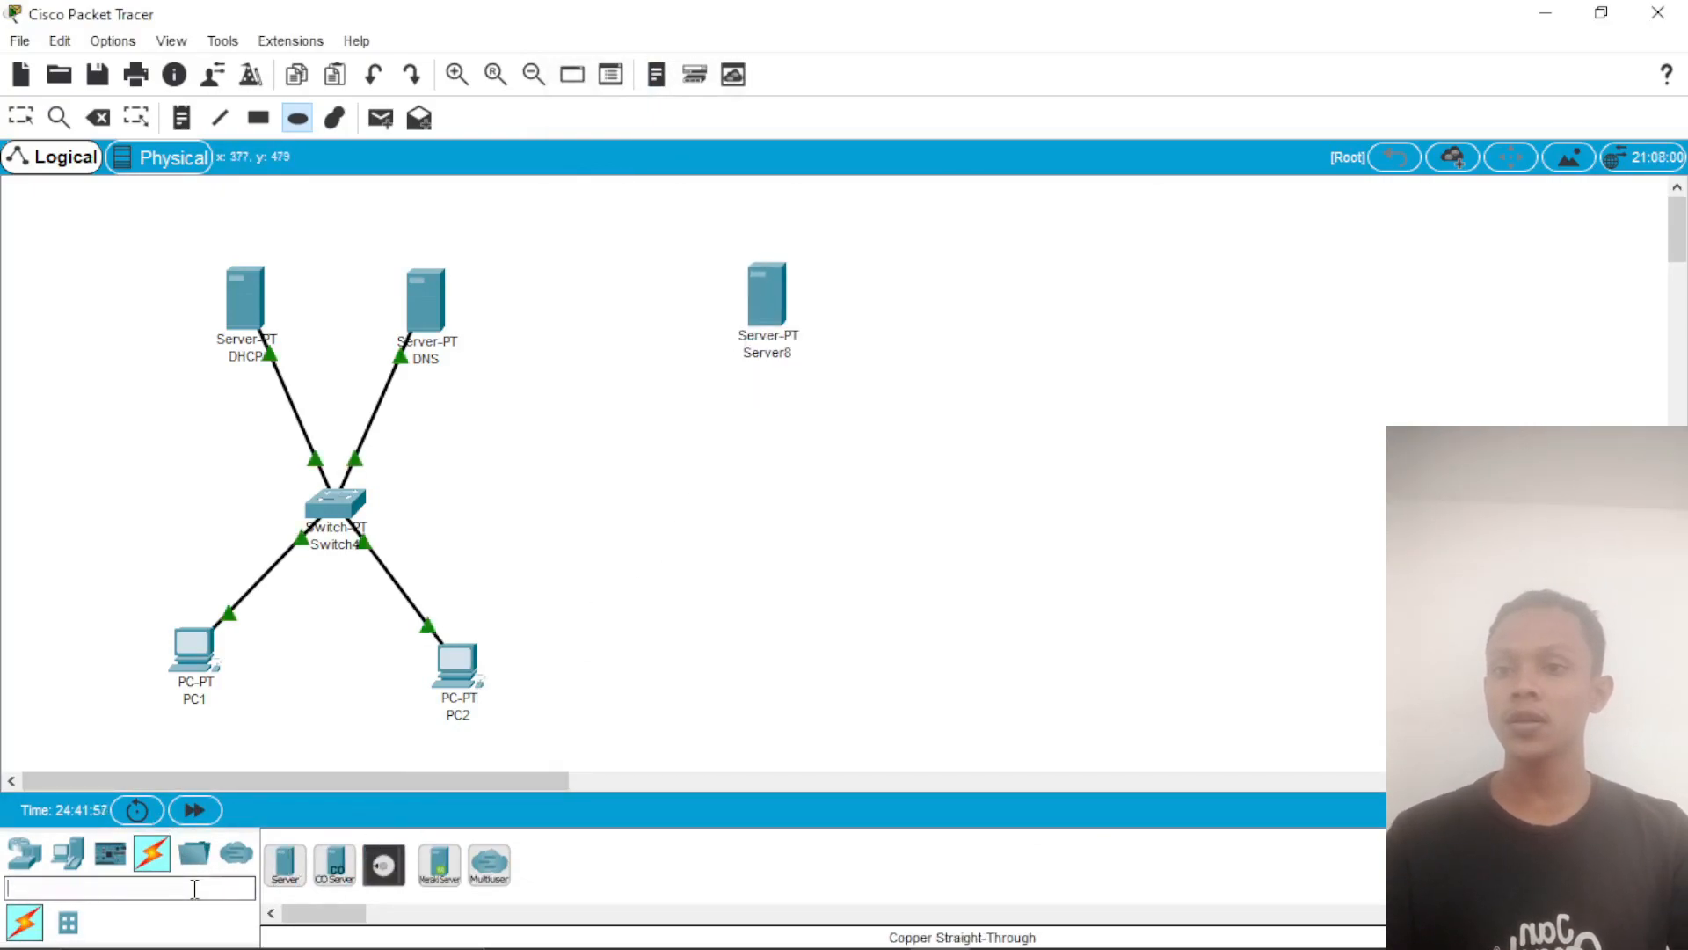
{"action": "type", "text": "sw"}
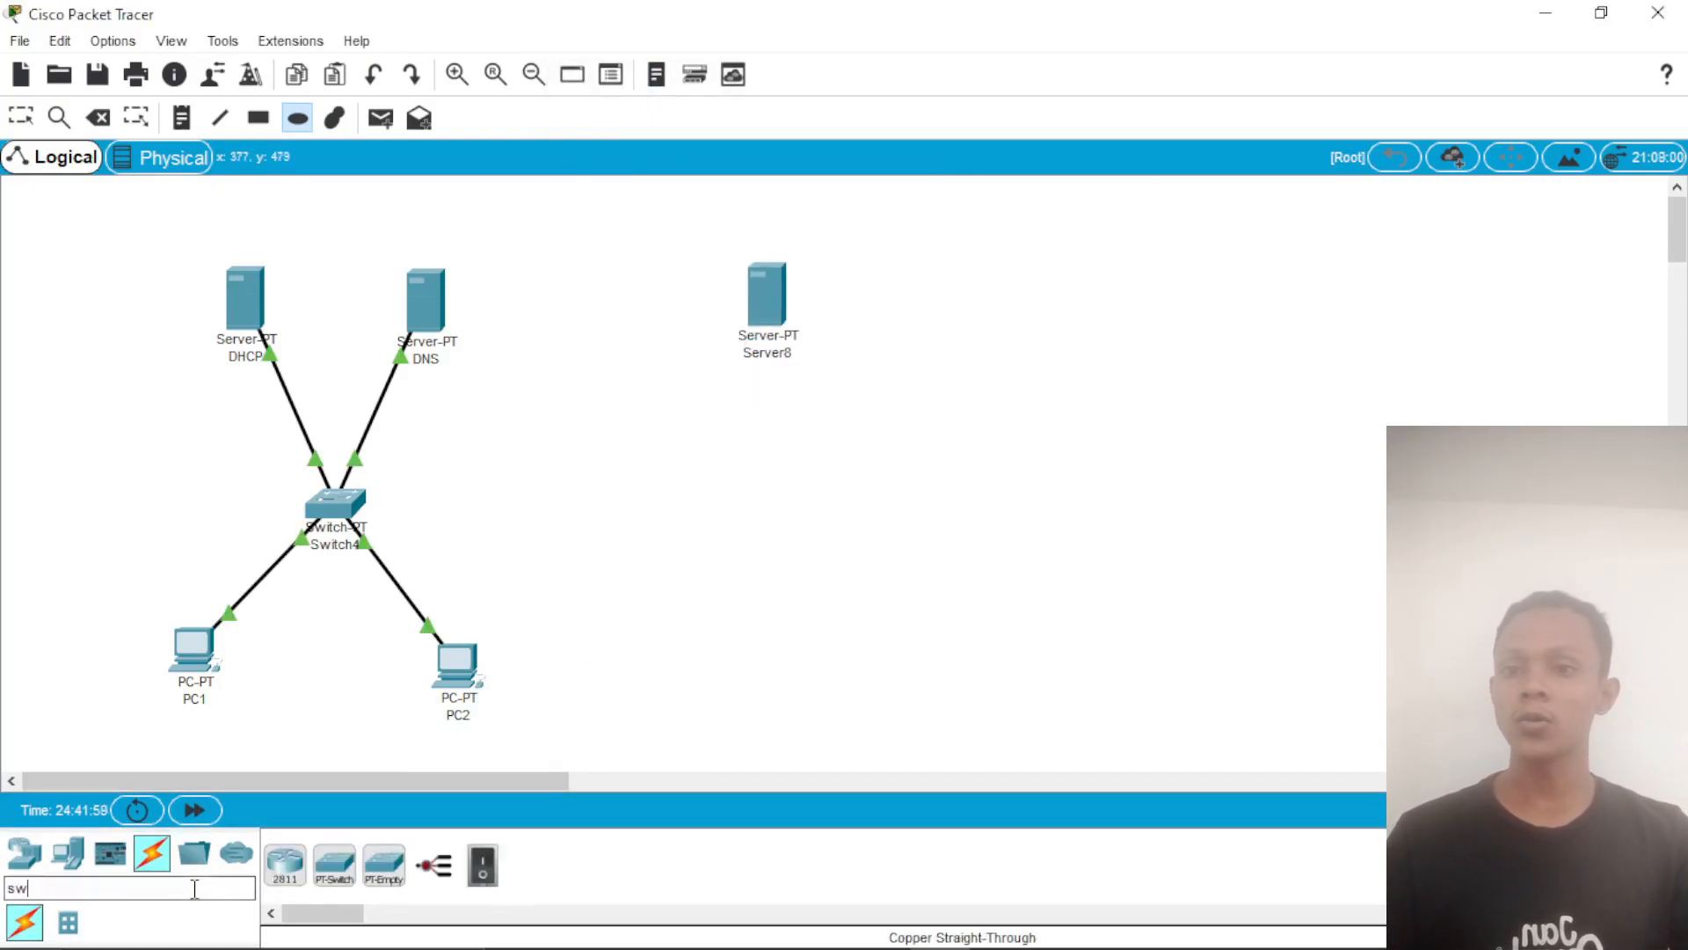
{"action": "left_click_drag", "start_coordinate": [334, 866], "coordinate": [767, 495]}
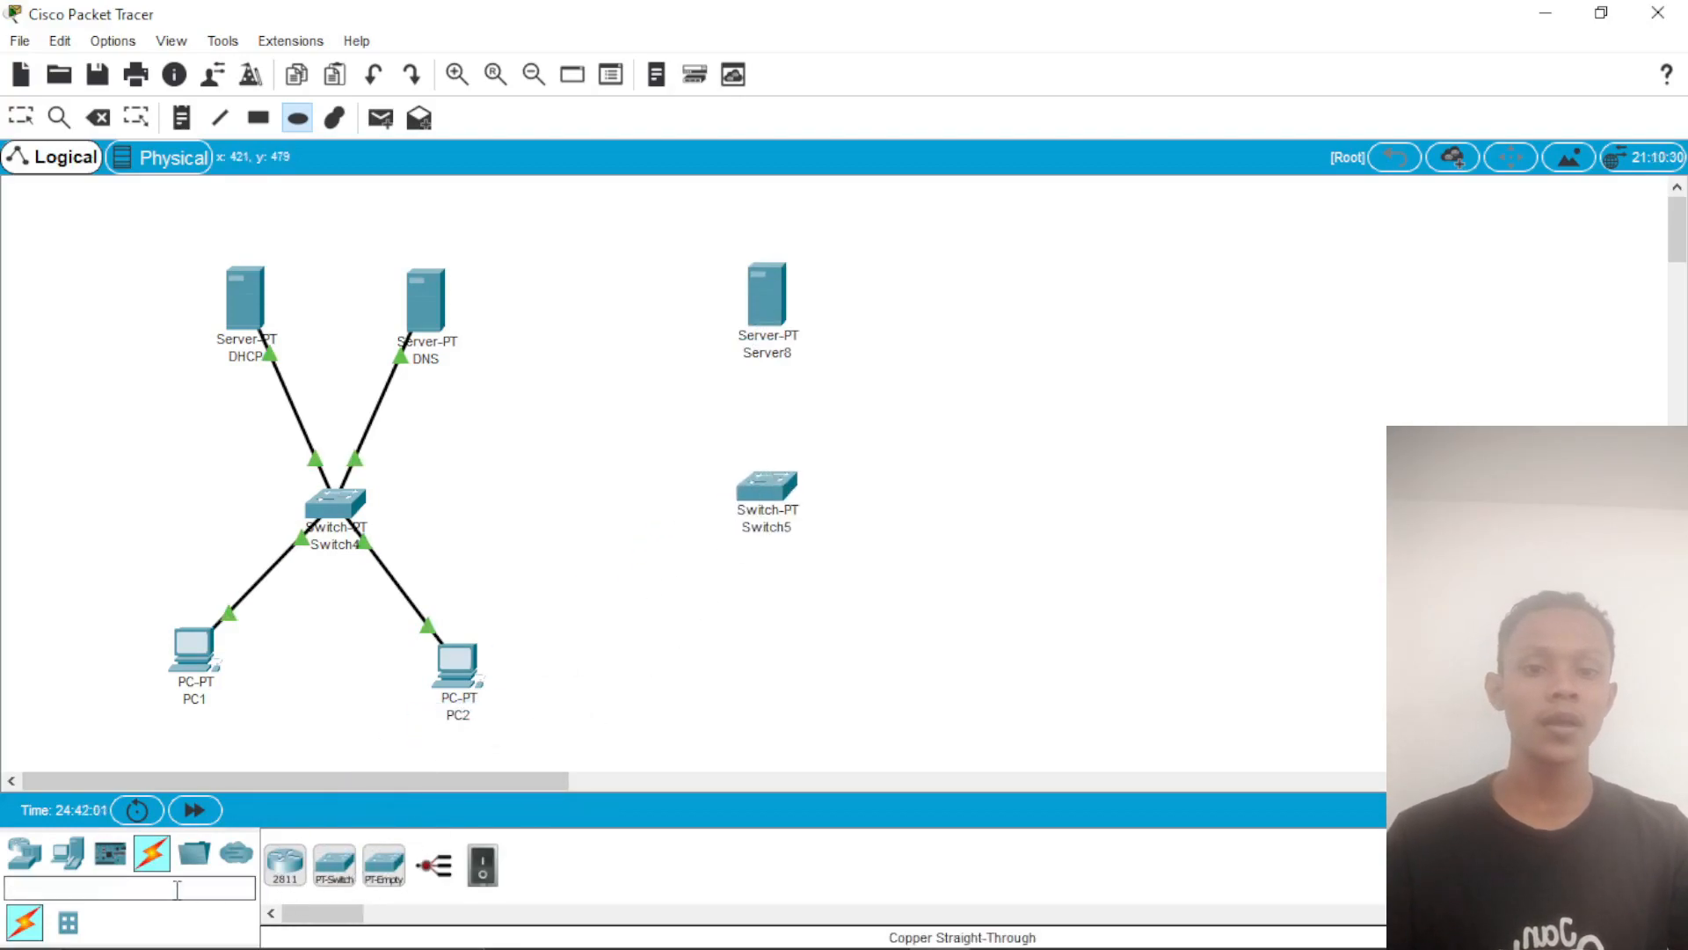
Step: Place two PCs side by side below the new switch
{"action": "type", "text": "p"}
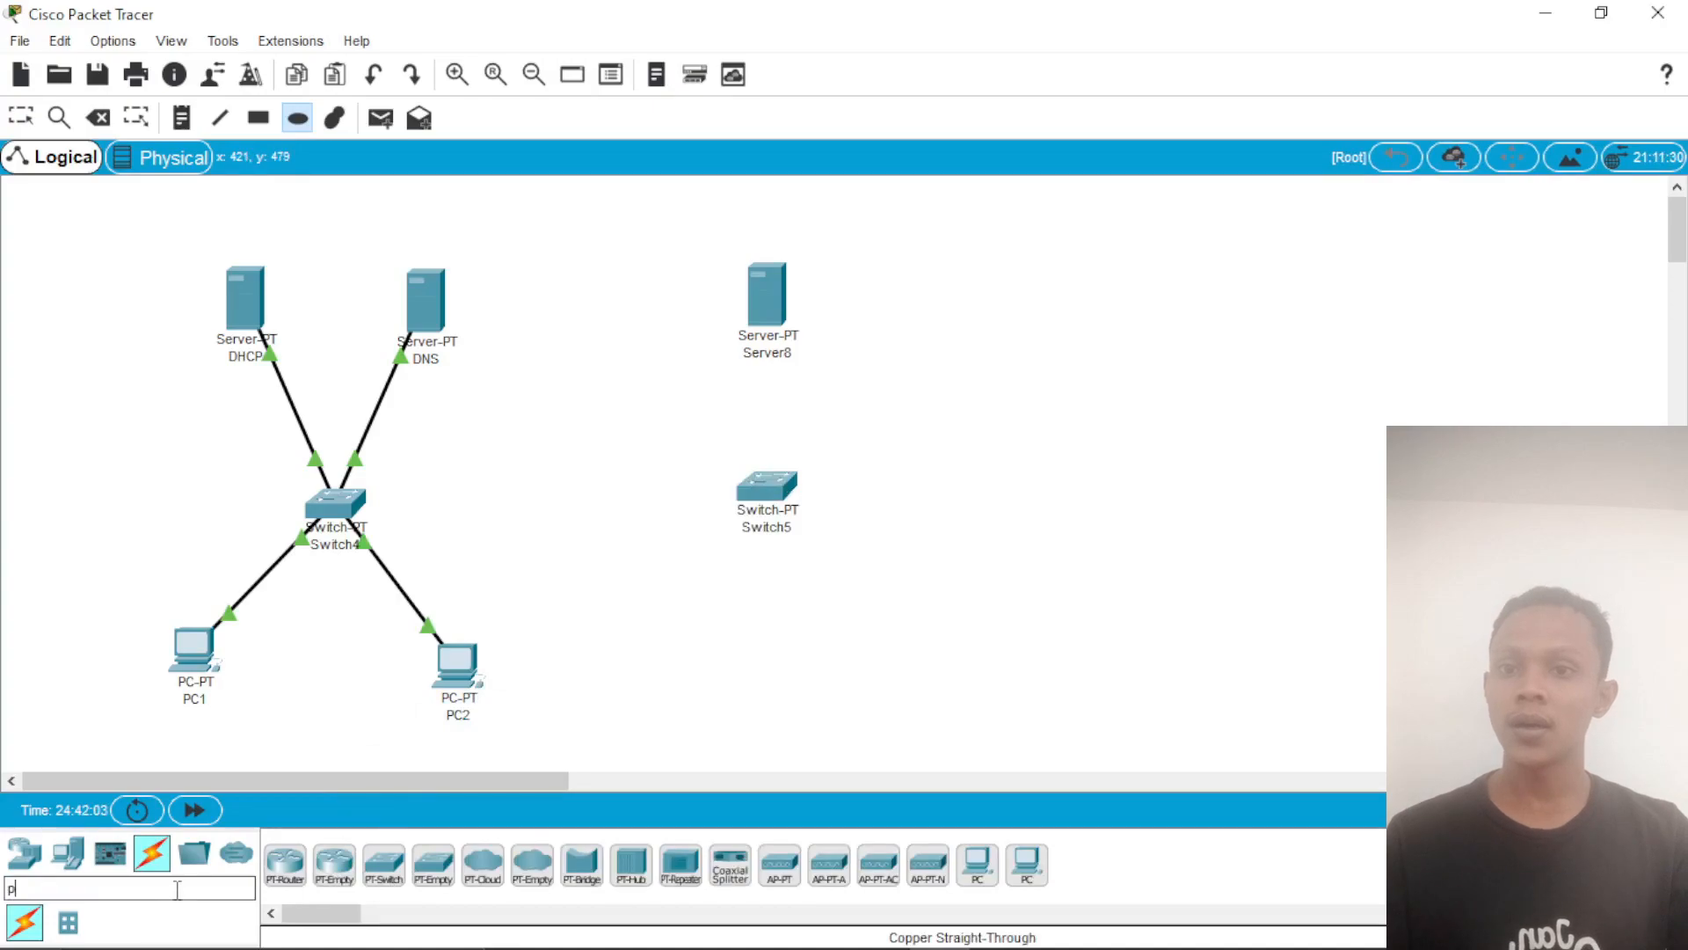
{"action": "type", "text": "c"}
{"action": "left_click_drag", "start_coordinate": [284, 864], "coordinate": [690, 681]}
{"action": "left_click_drag", "start_coordinate": [285, 864], "coordinate": [916, 682]}
Step: Rename the two new PCs as PC3 and PC4
{"action": "left_click", "coordinate": [694, 715]}
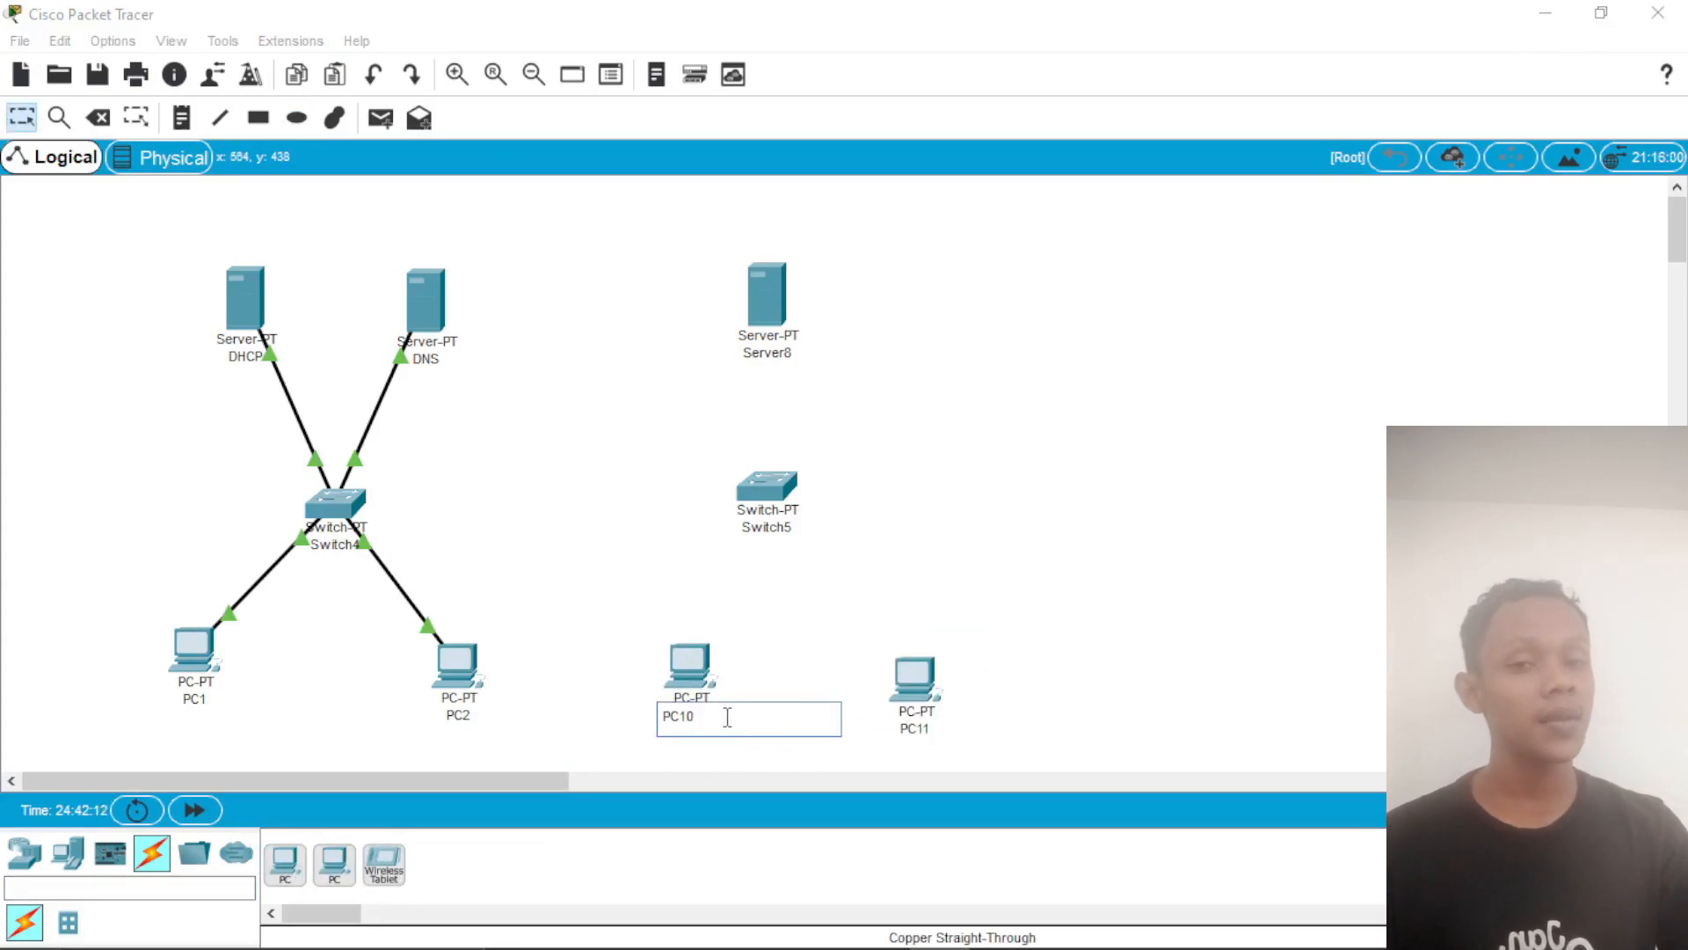
{"action": "key", "text": "BackSpace"}
{"action": "key", "text": "BackSpace"}
{"action": "type", "text": "3"}
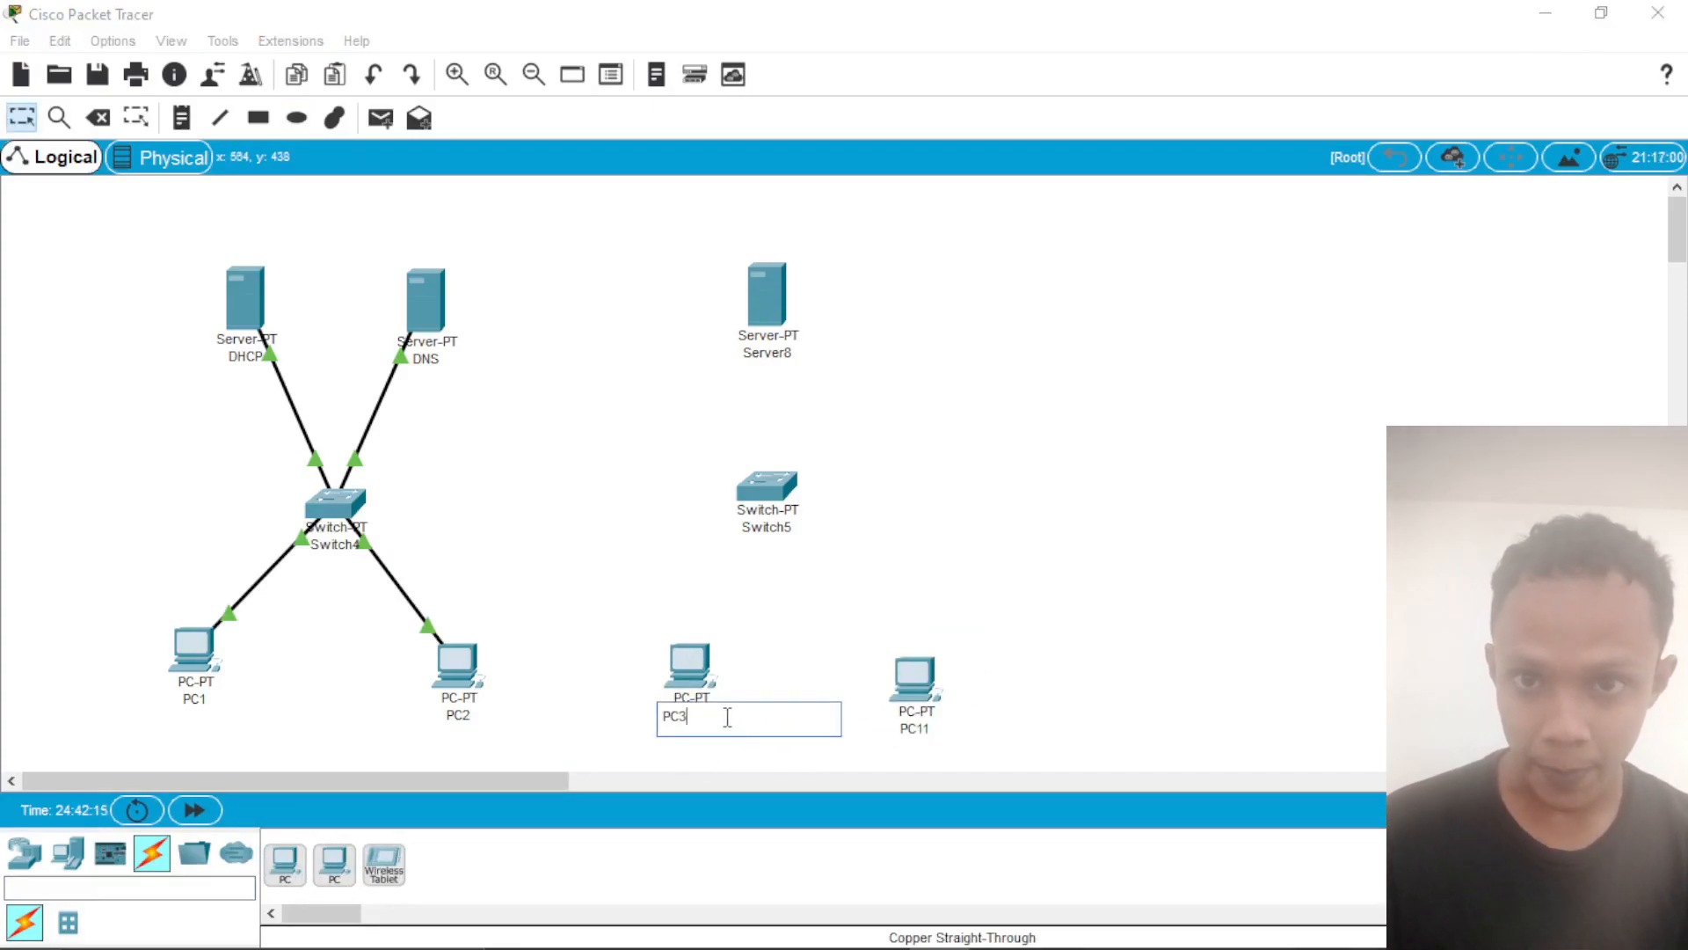
{"action": "left_click", "coordinate": [919, 729]}
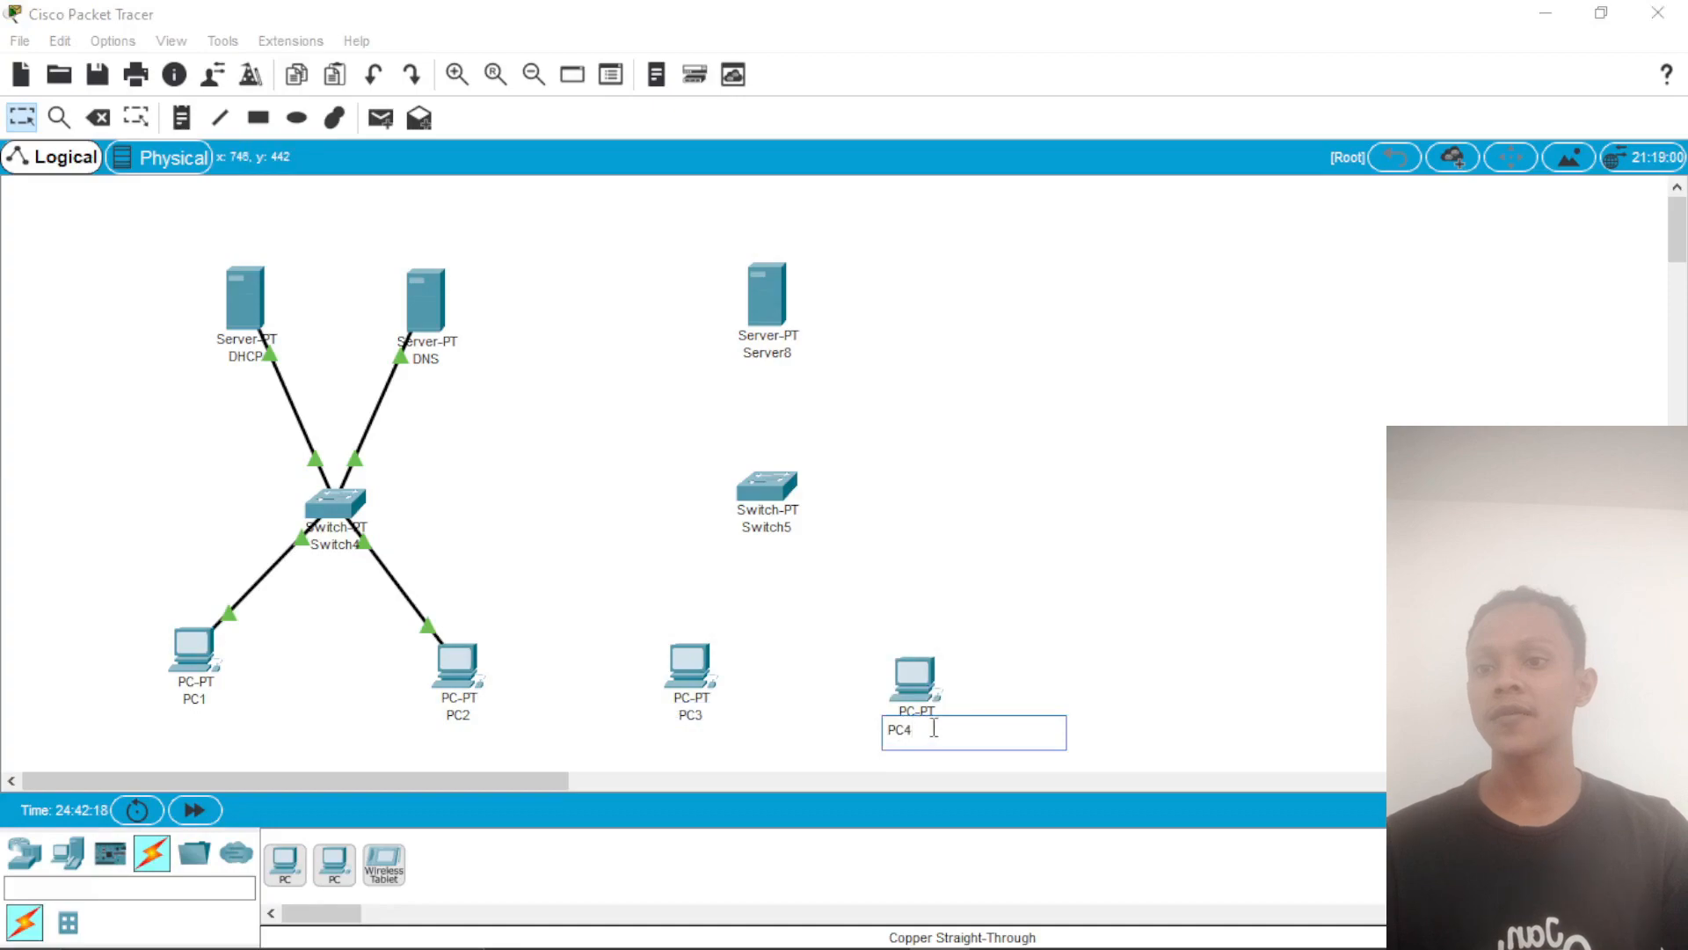
{"action": "left_click", "coordinate": [851, 414]}
Step: Rename the new server as EMAIL
{"action": "left_click", "coordinate": [768, 352]}
{"action": "left_click_drag", "start_coordinate": [797, 355], "coordinate": [727, 350]}
{"action": "key", "text": "BackSpace"}
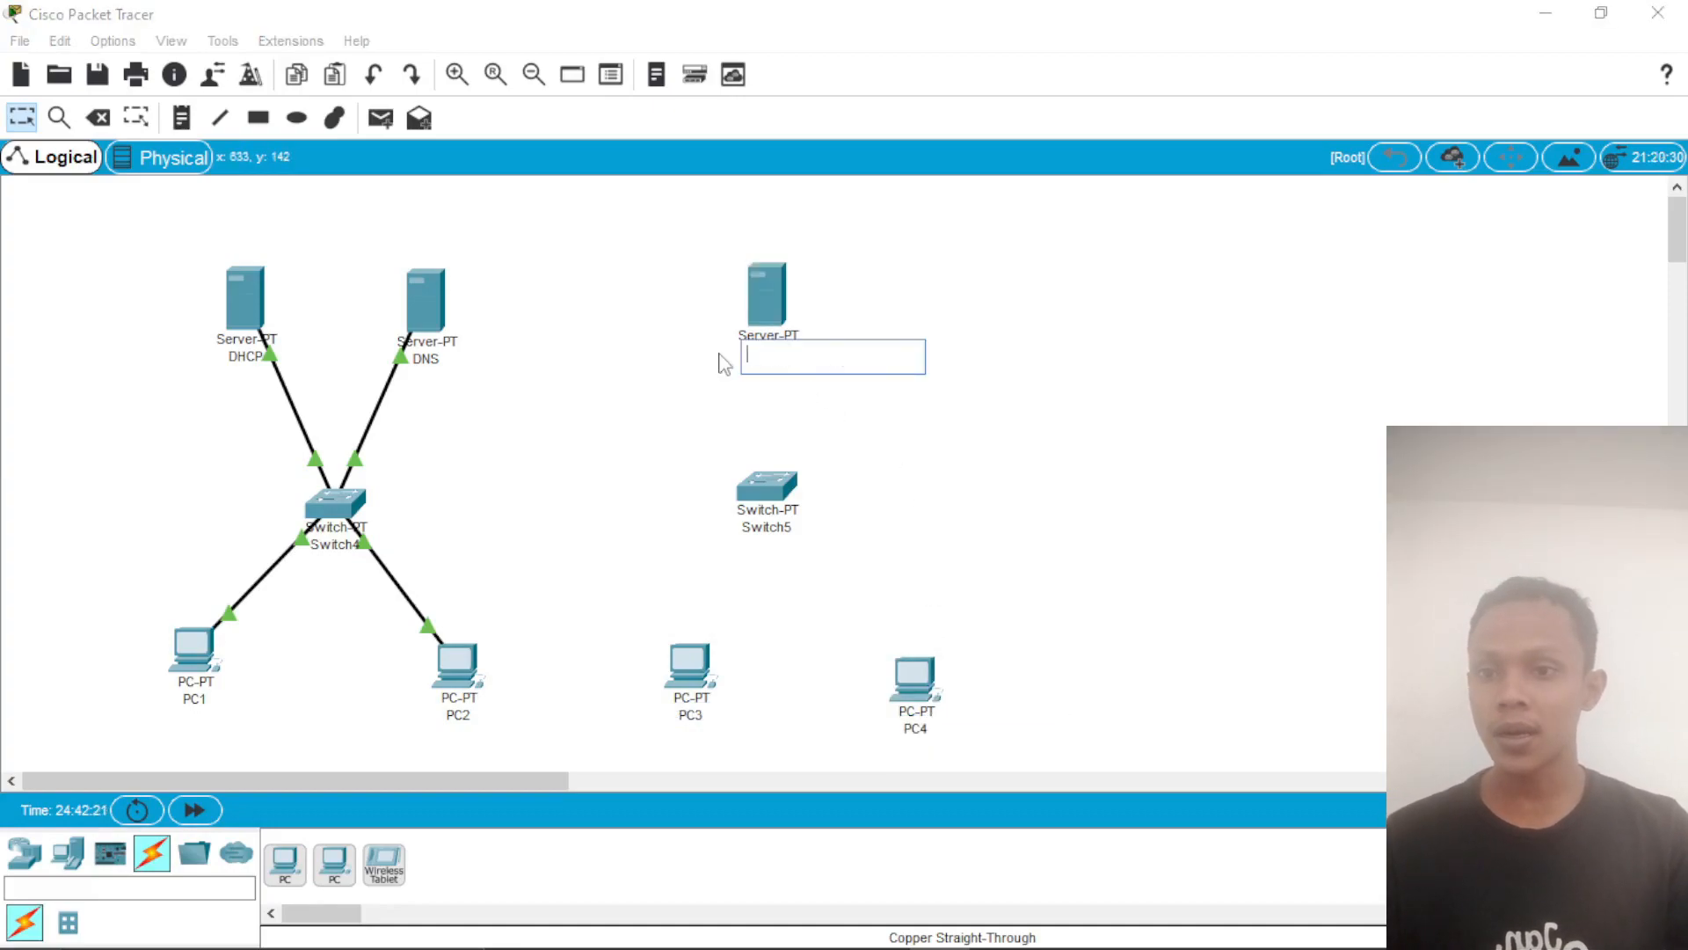
{"action": "type", "text": "EM"}
{"action": "key", "text": "Return"}
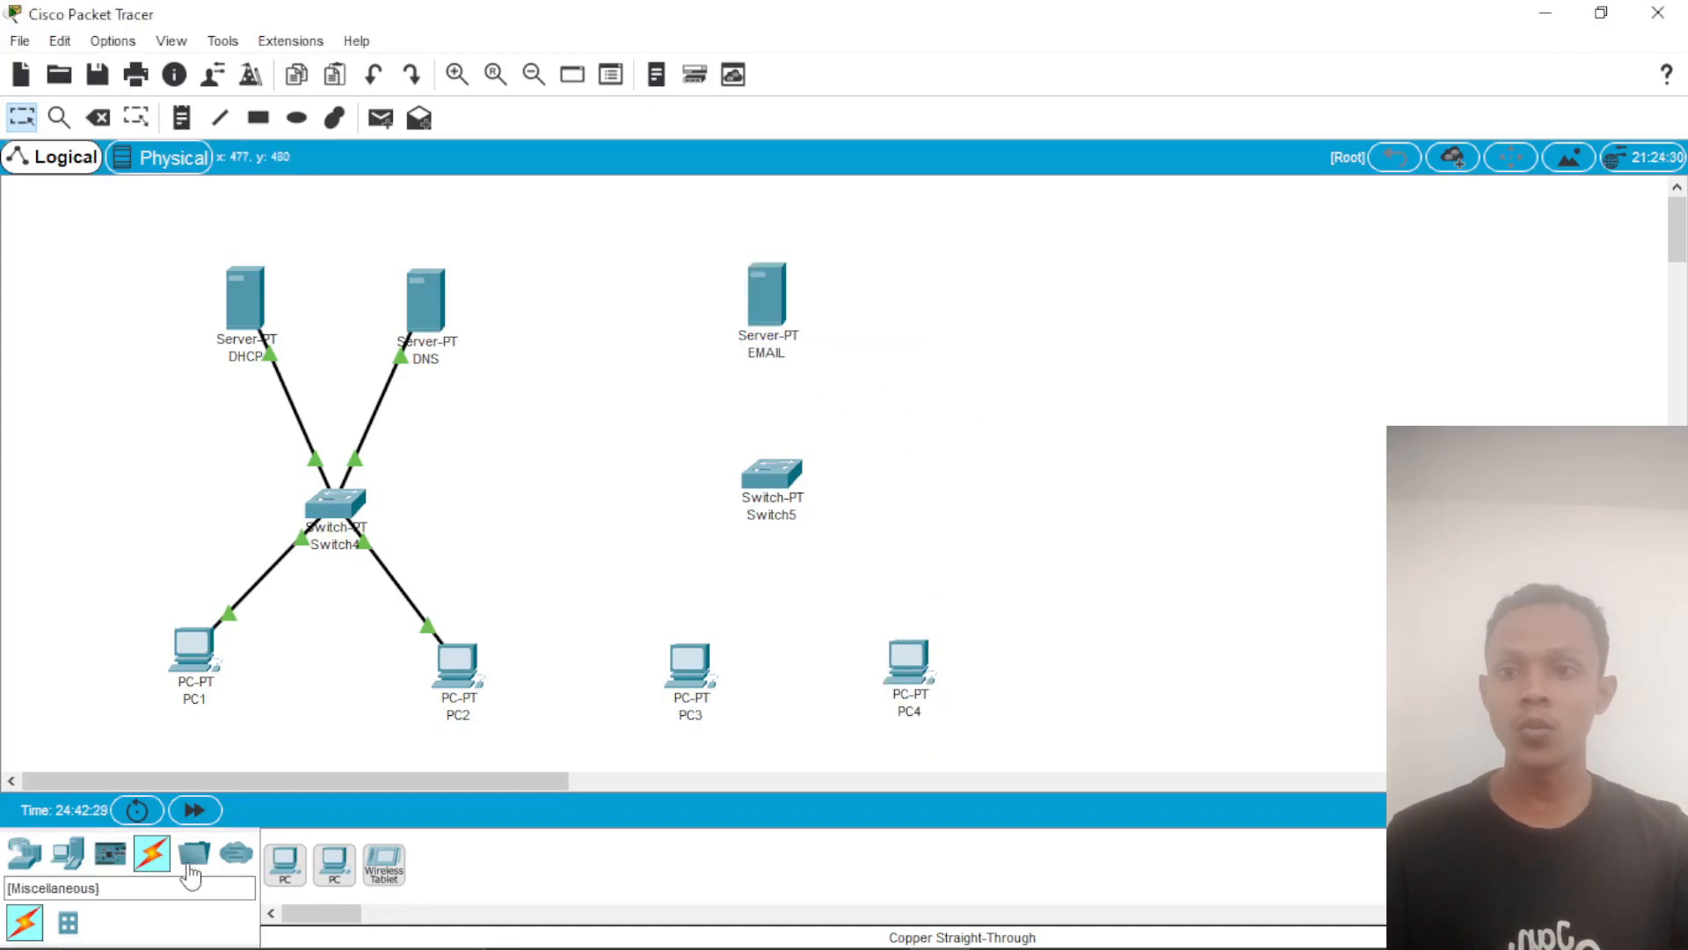
Step: Connect the EMAIL server to the new switch below it with a copper straight-through cable
{"action": "left_click", "coordinate": [152, 852]}
{"action": "left_click", "coordinate": [385, 864]}
{"action": "left_click", "coordinate": [761, 308]}
{"action": "left_click", "coordinate": [820, 323]}
{"action": "left_click", "coordinate": [766, 475]}
{"action": "left_click", "coordinate": [804, 510]}
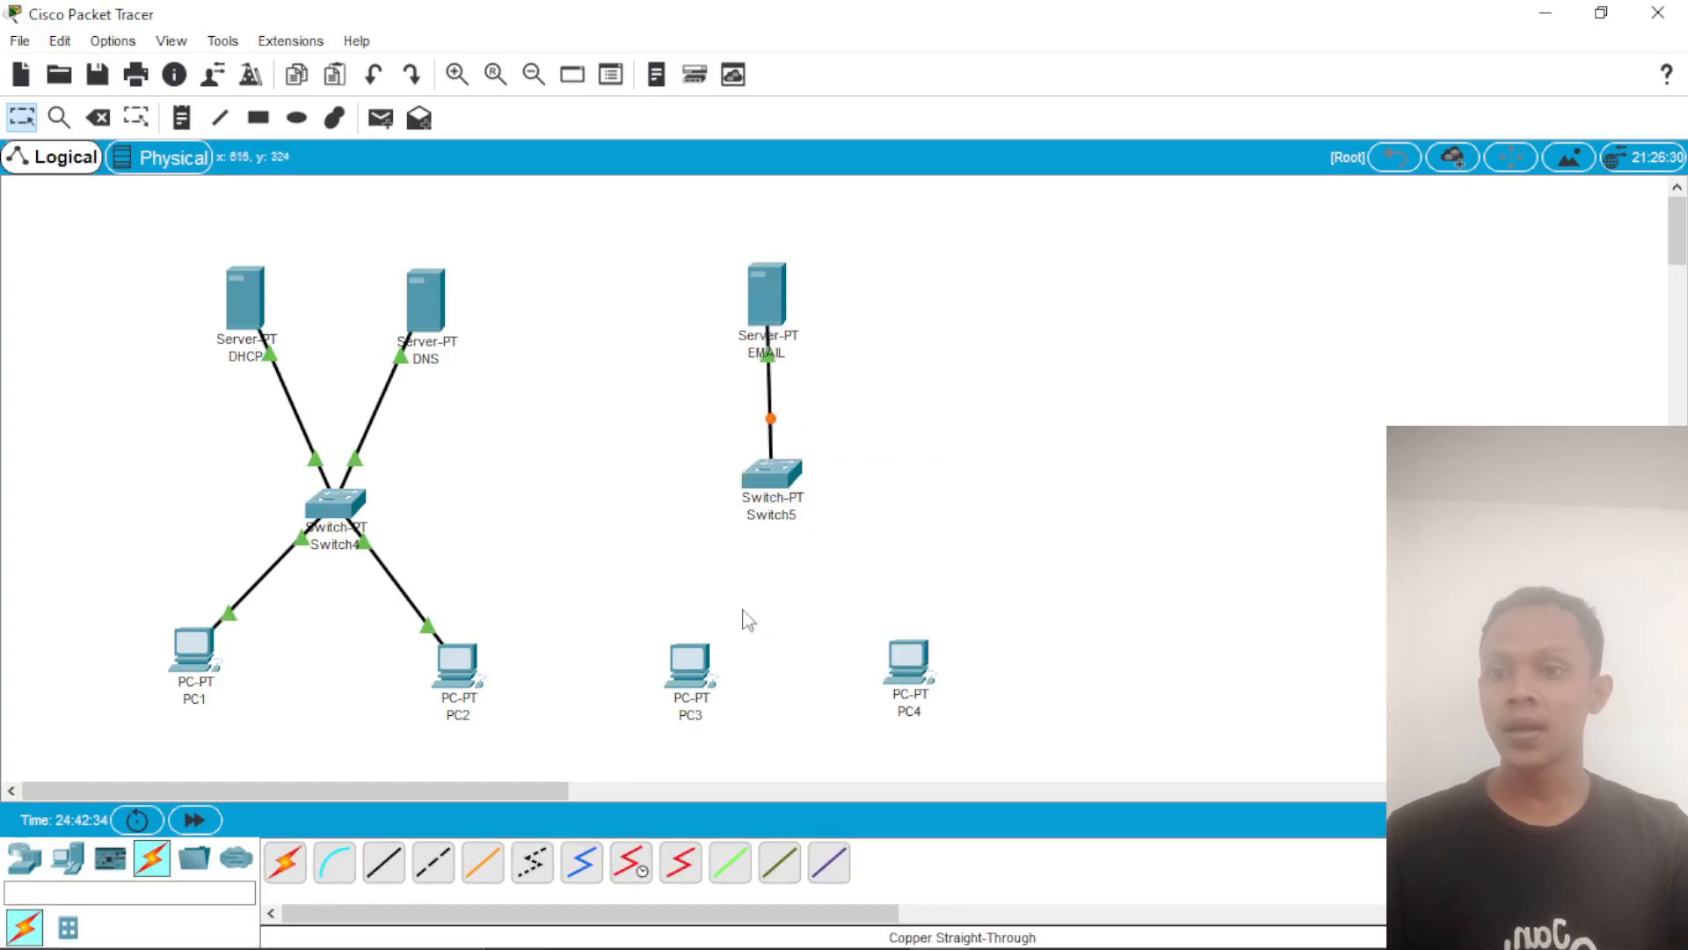
Step: Connect Switch5 to PC3 with a copper straight-through cable
{"action": "left_click", "coordinate": [384, 865]}
{"action": "left_click", "coordinate": [773, 475]}
{"action": "left_click", "coordinate": [834, 535]}
{"action": "left_click", "coordinate": [702, 670]}
{"action": "left_click", "coordinate": [758, 759]}
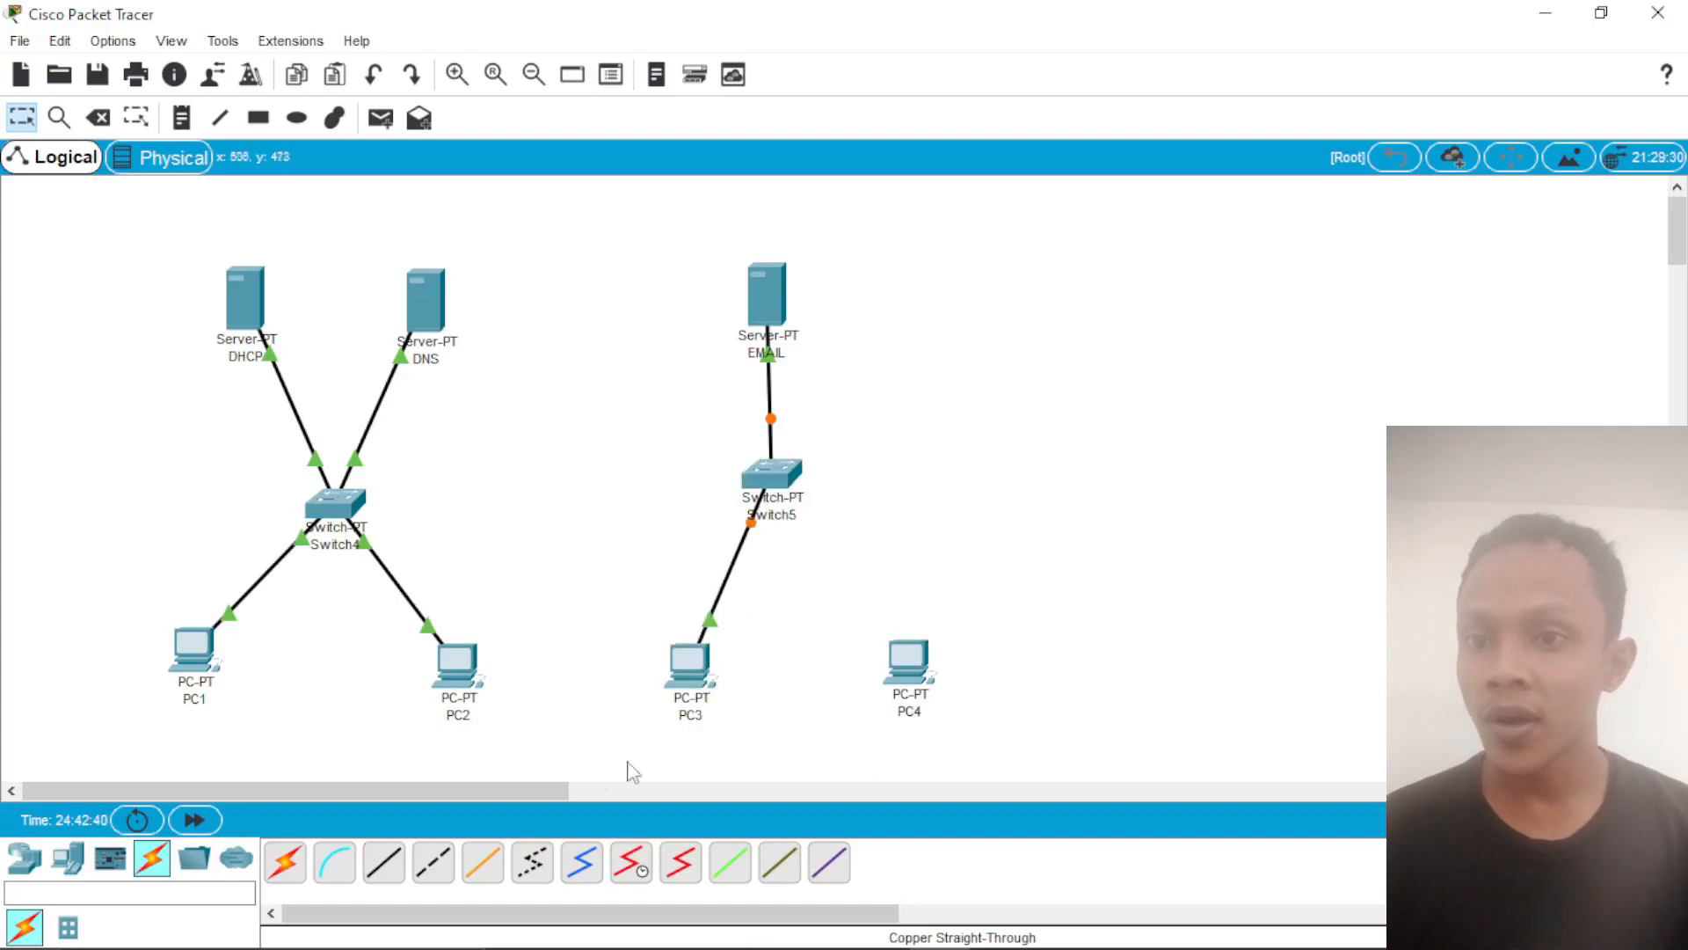
Step: Connect Switch5 to PC4 with a copper straight-through cable
{"action": "left_click", "coordinate": [384, 864]}
{"action": "left_click", "coordinate": [772, 473]}
{"action": "left_click", "coordinate": [835, 554]}
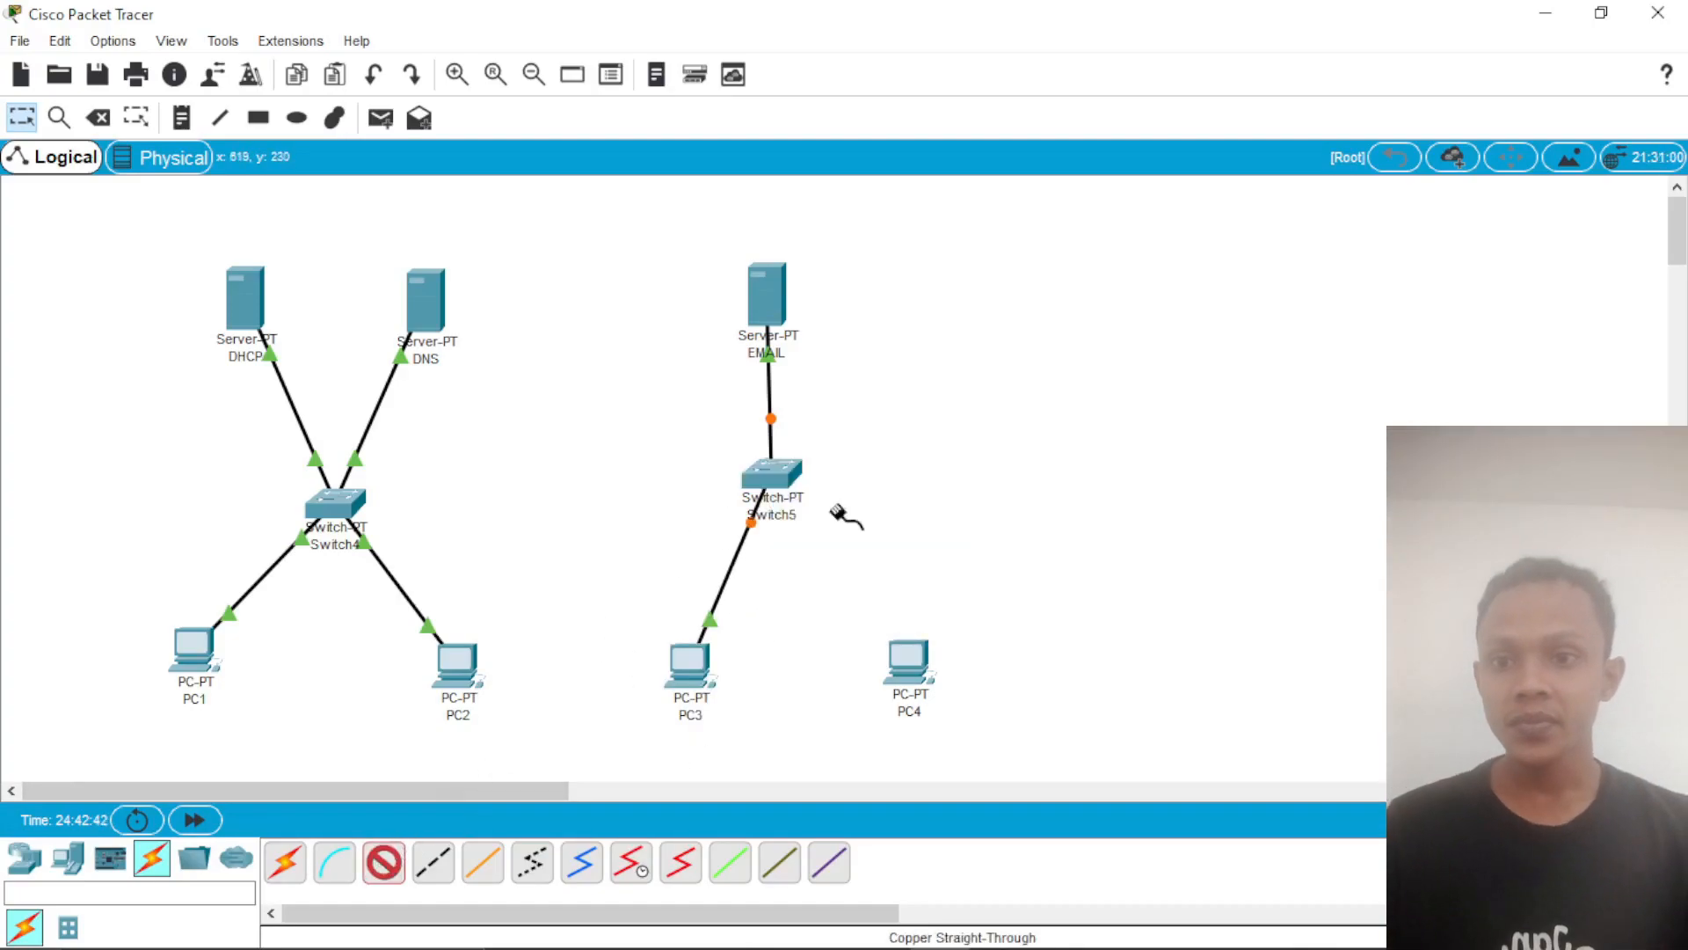
{"action": "left_click", "coordinate": [908, 661]}
{"action": "left_click", "coordinate": [976, 760]}
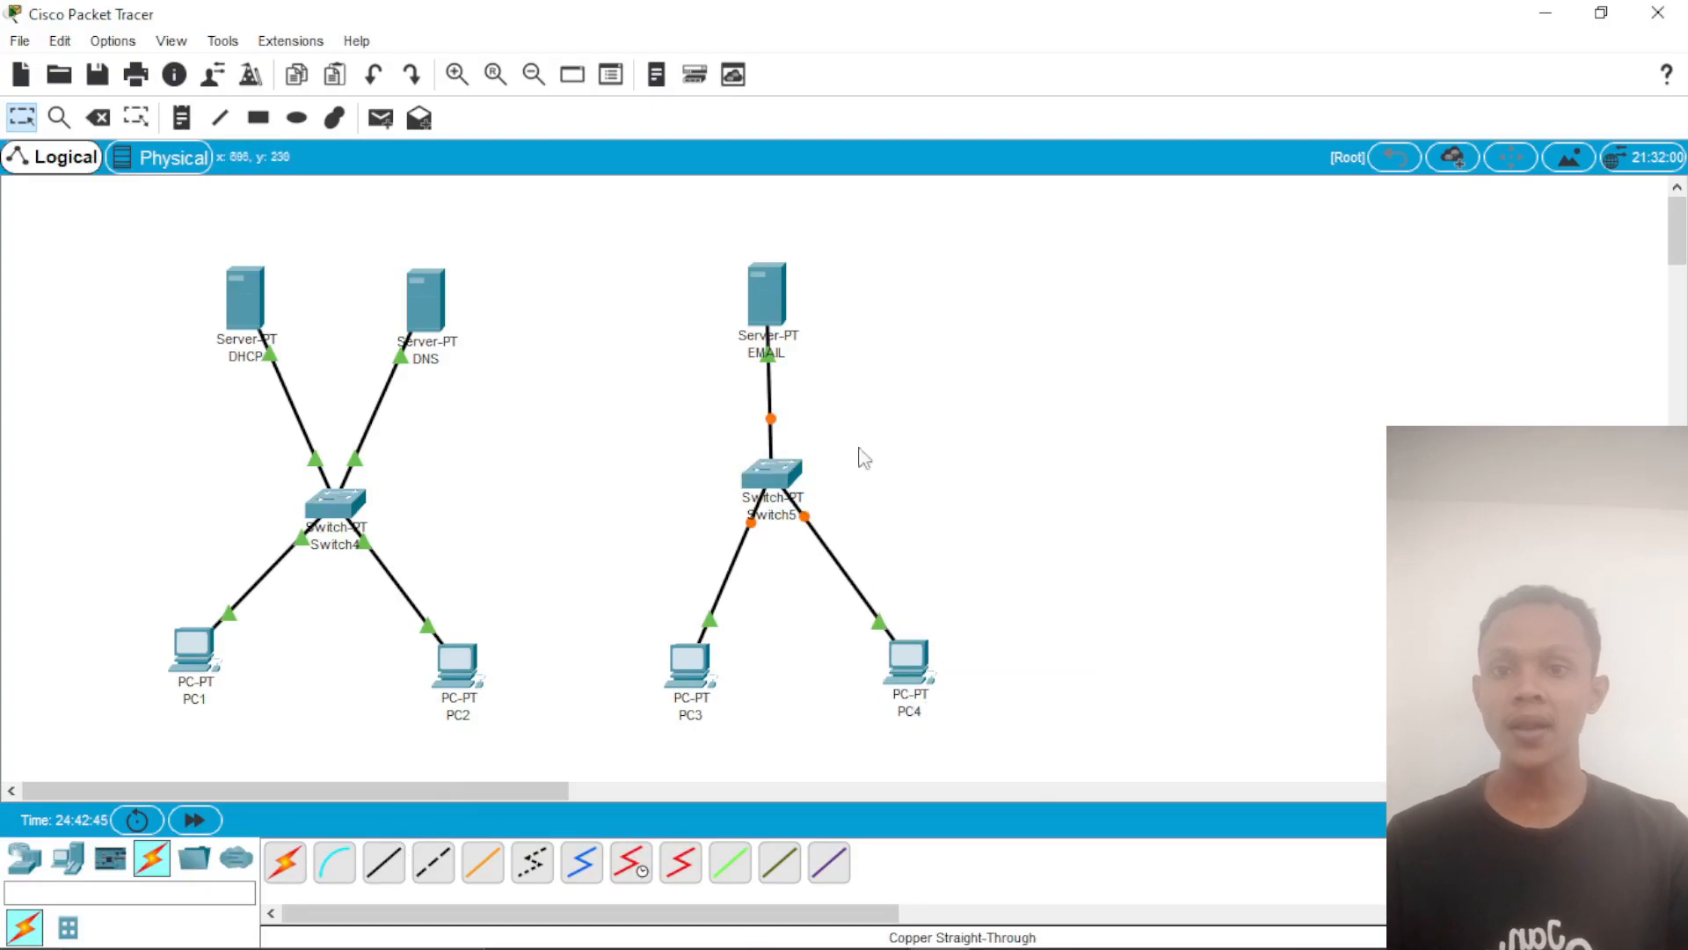
Step: Assign the EMAIL server the static IP address 172.16.10.1 with the default subnet mask
{"action": "left_click", "coordinate": [769, 299]}
{"action": "left_click", "coordinate": [781, 186]}
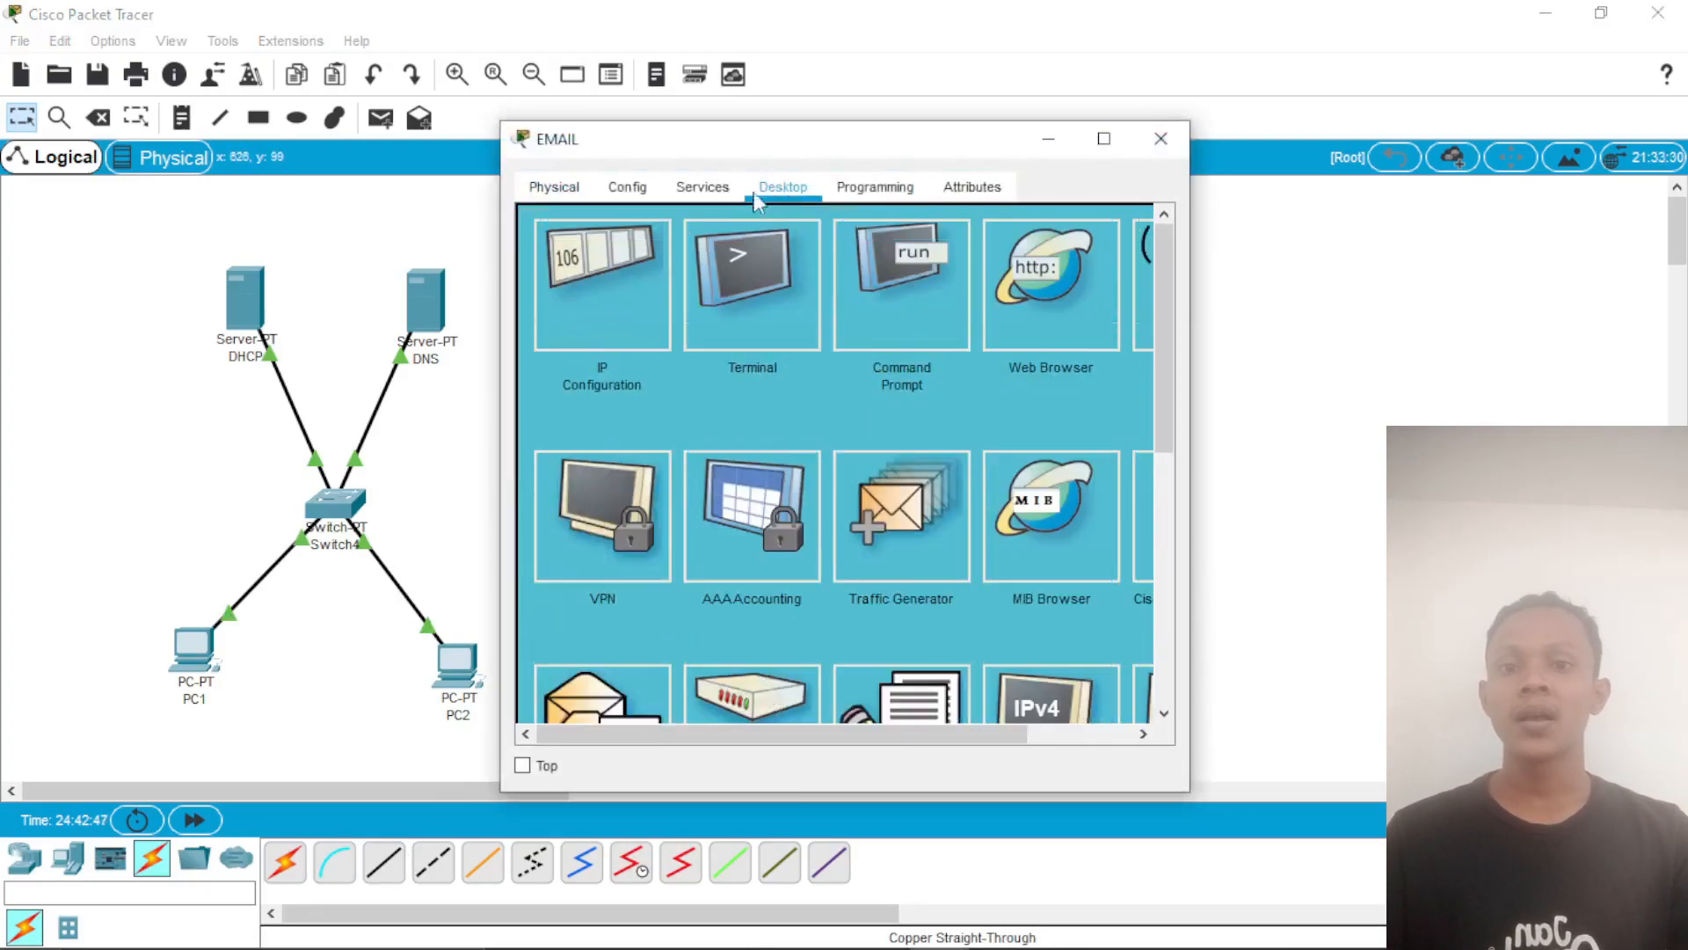
{"action": "left_click", "coordinate": [589, 264]}
{"action": "left_click", "coordinate": [826, 320]}
{"action": "type", "text": "17"}
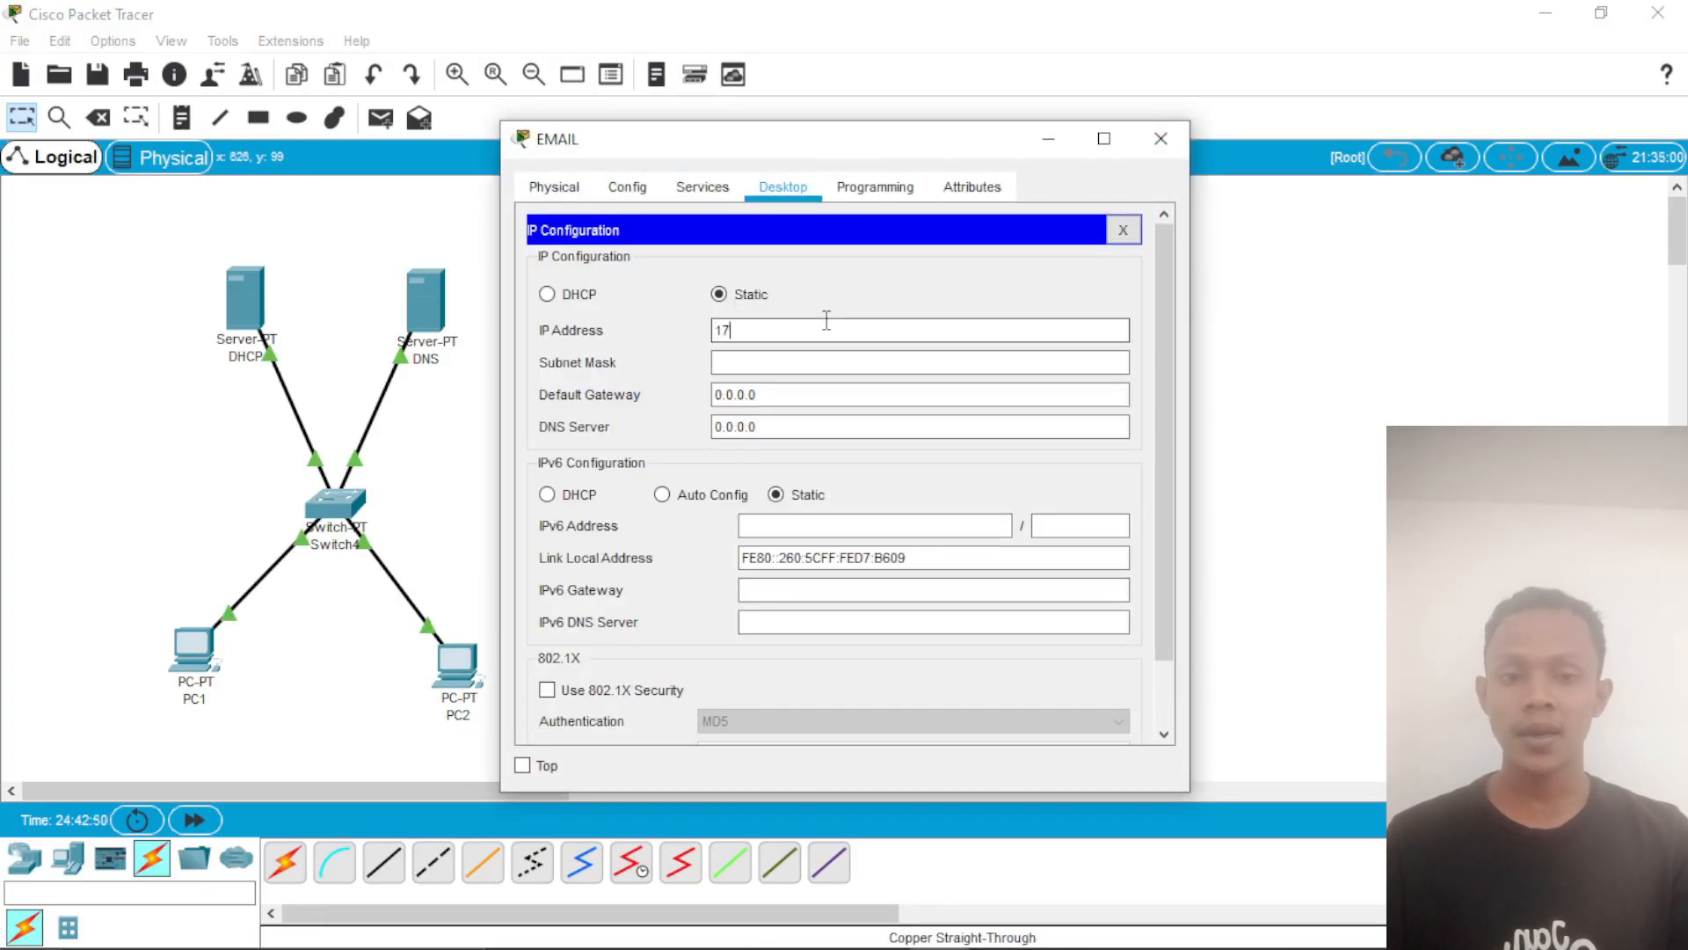
{"action": "type", "text": "2.168"}
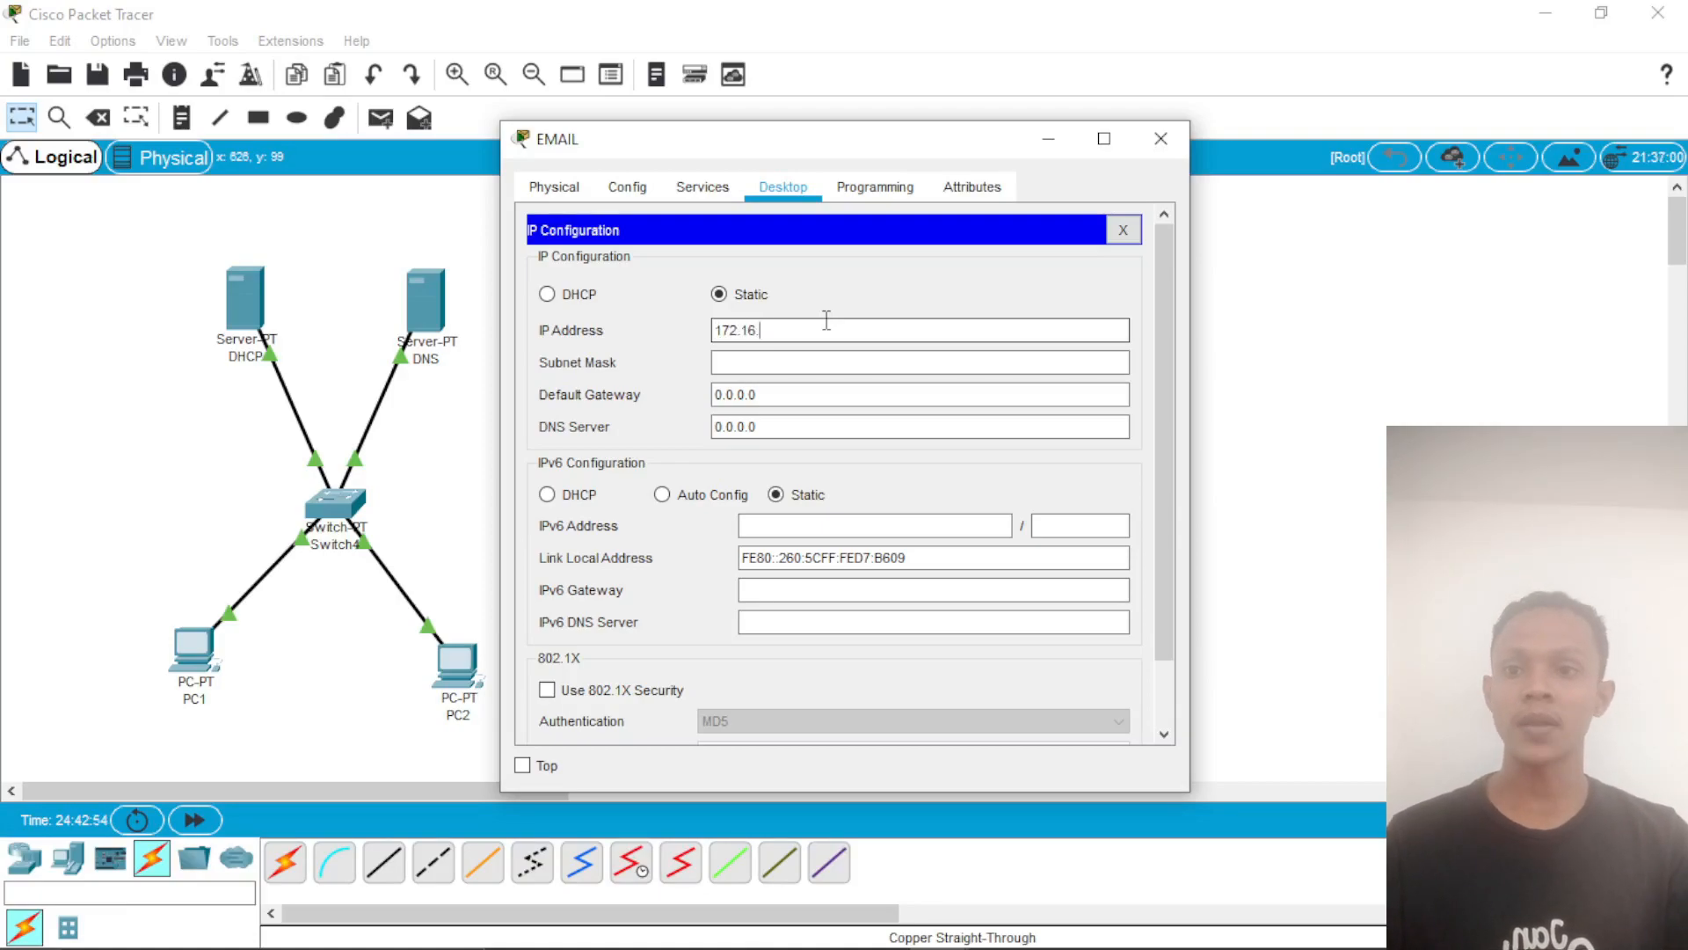
{"action": "left_click", "coordinate": [841, 361]}
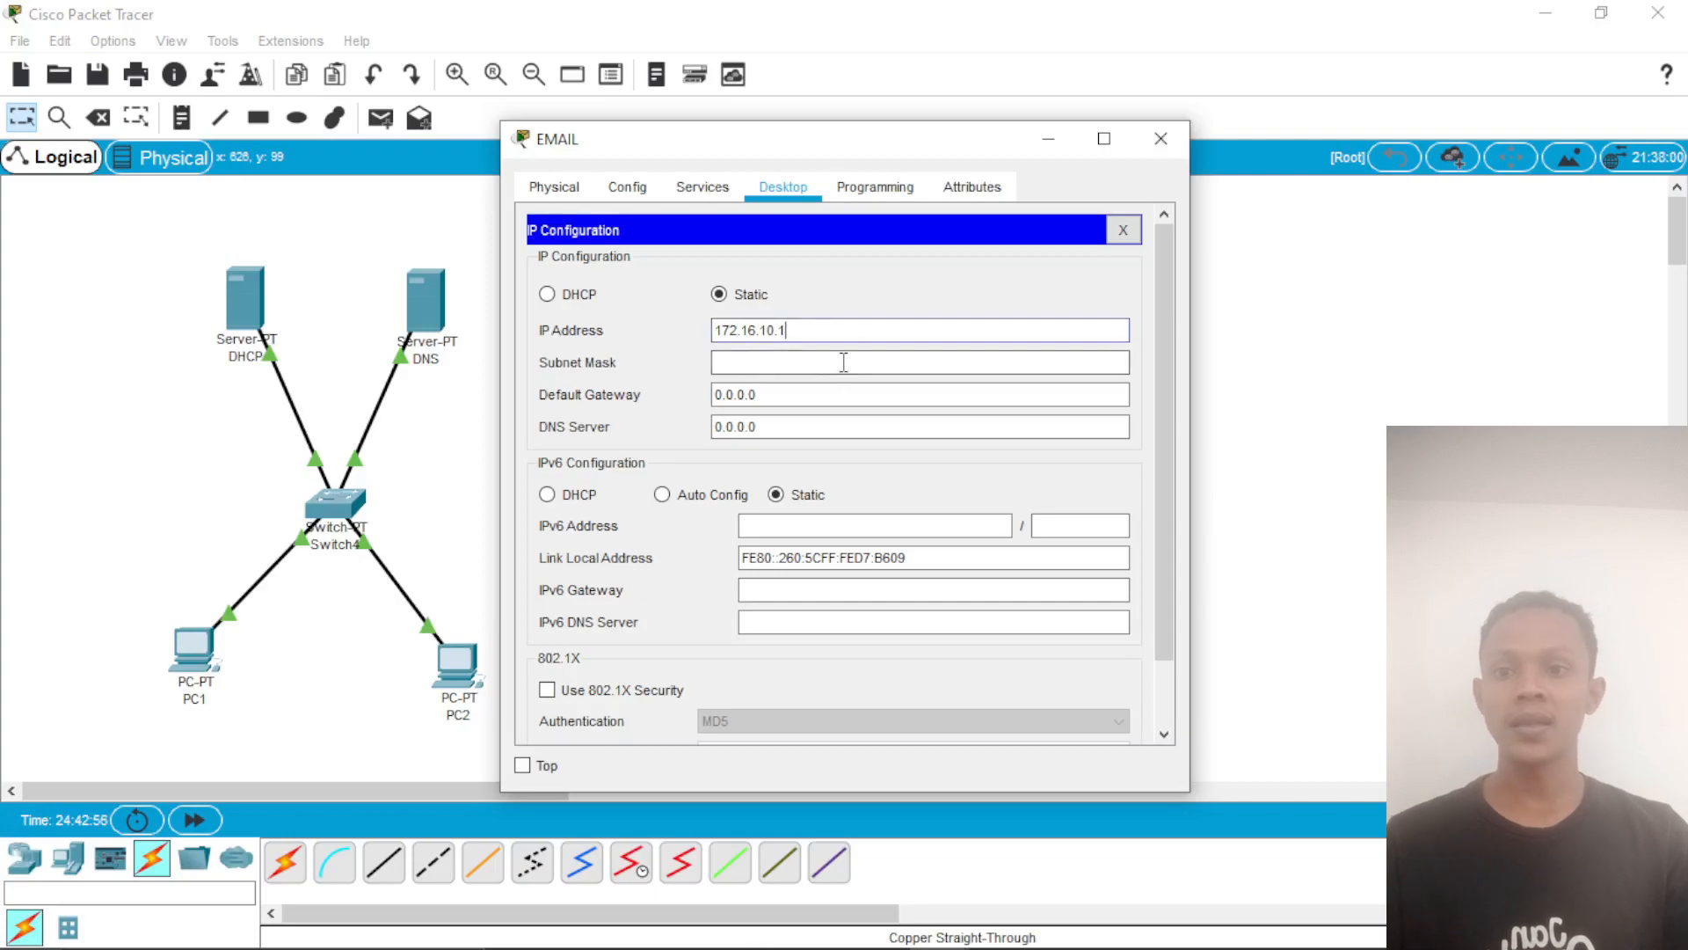
Step: Turn on the EMAIL server's DHCP service and save serverPool with DNS server 172.16.10.1 and start IP address 172.16.10.30
{"action": "left_click", "coordinate": [702, 192]}
{"action": "left_click", "coordinate": [660, 278]}
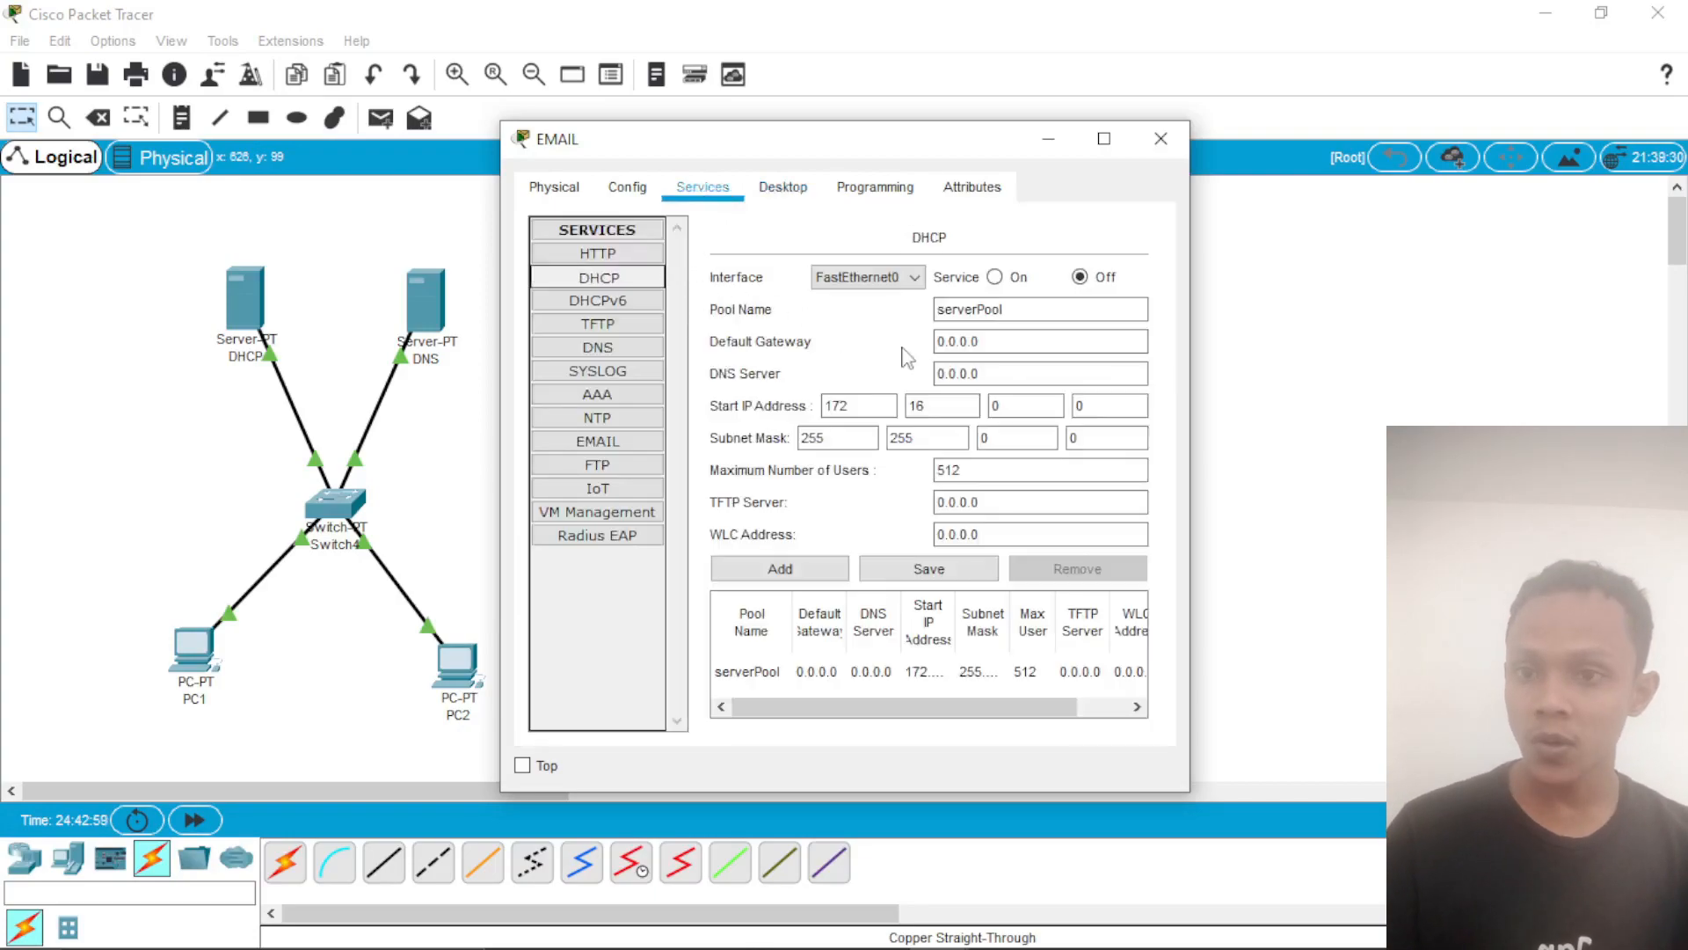
{"action": "left_click", "coordinate": [996, 277]}
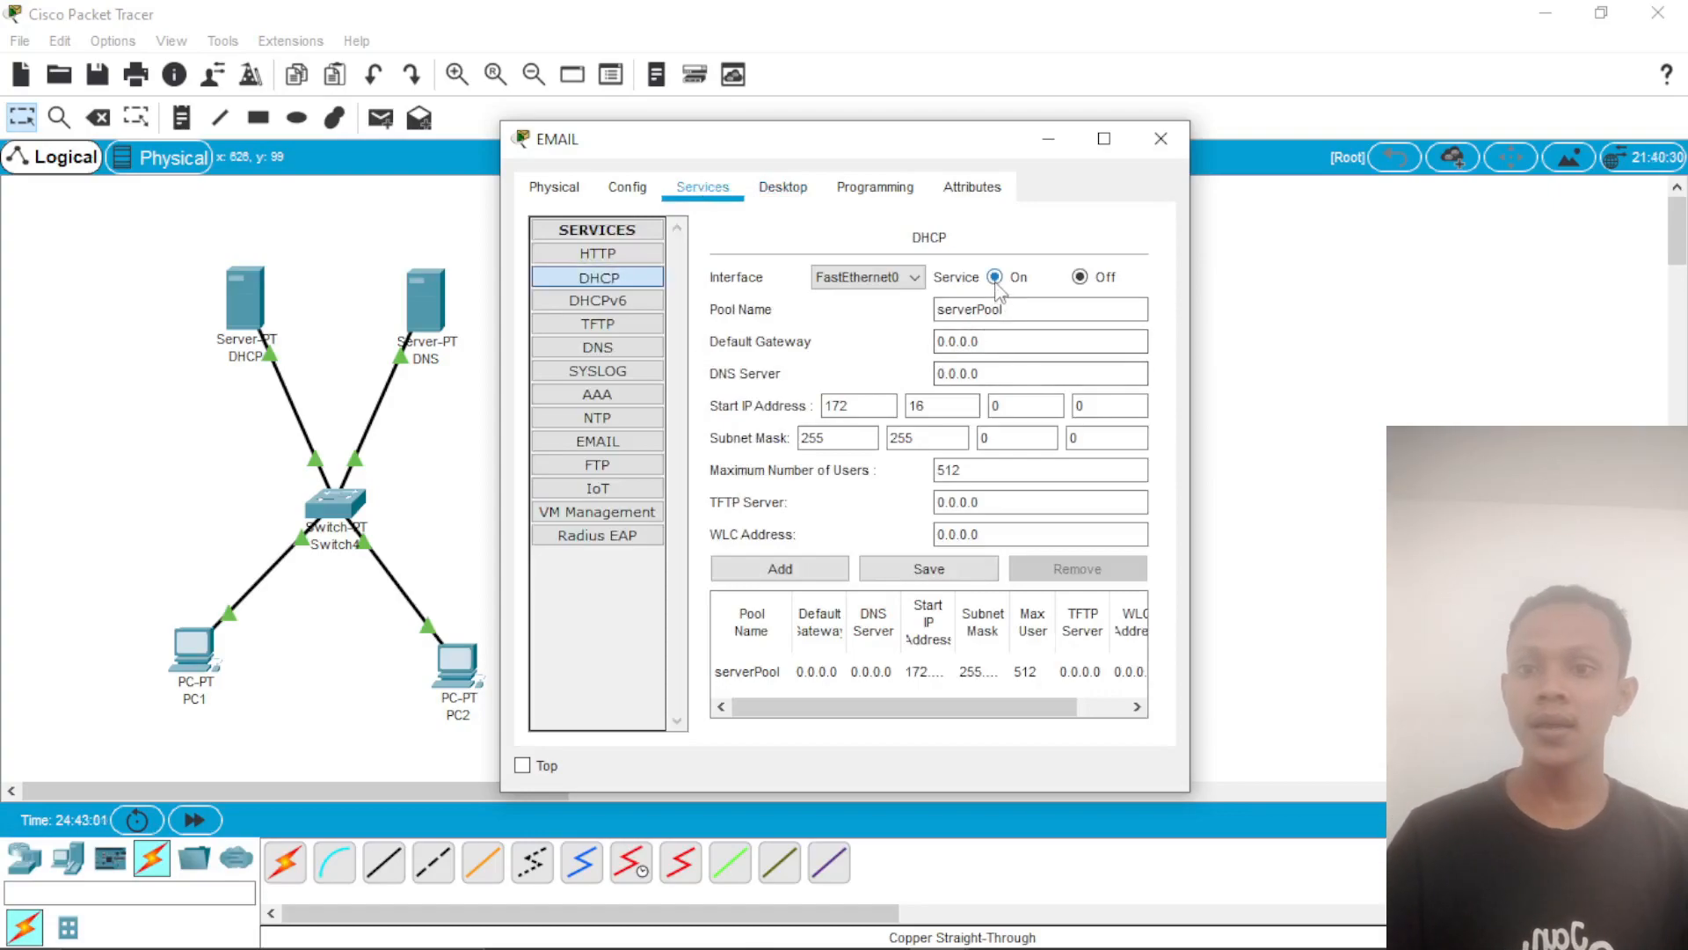
{"action": "left_click_drag", "start_coordinate": [1007, 371], "coordinate": [923, 379]}
{"action": "key", "text": "BackSpace"}
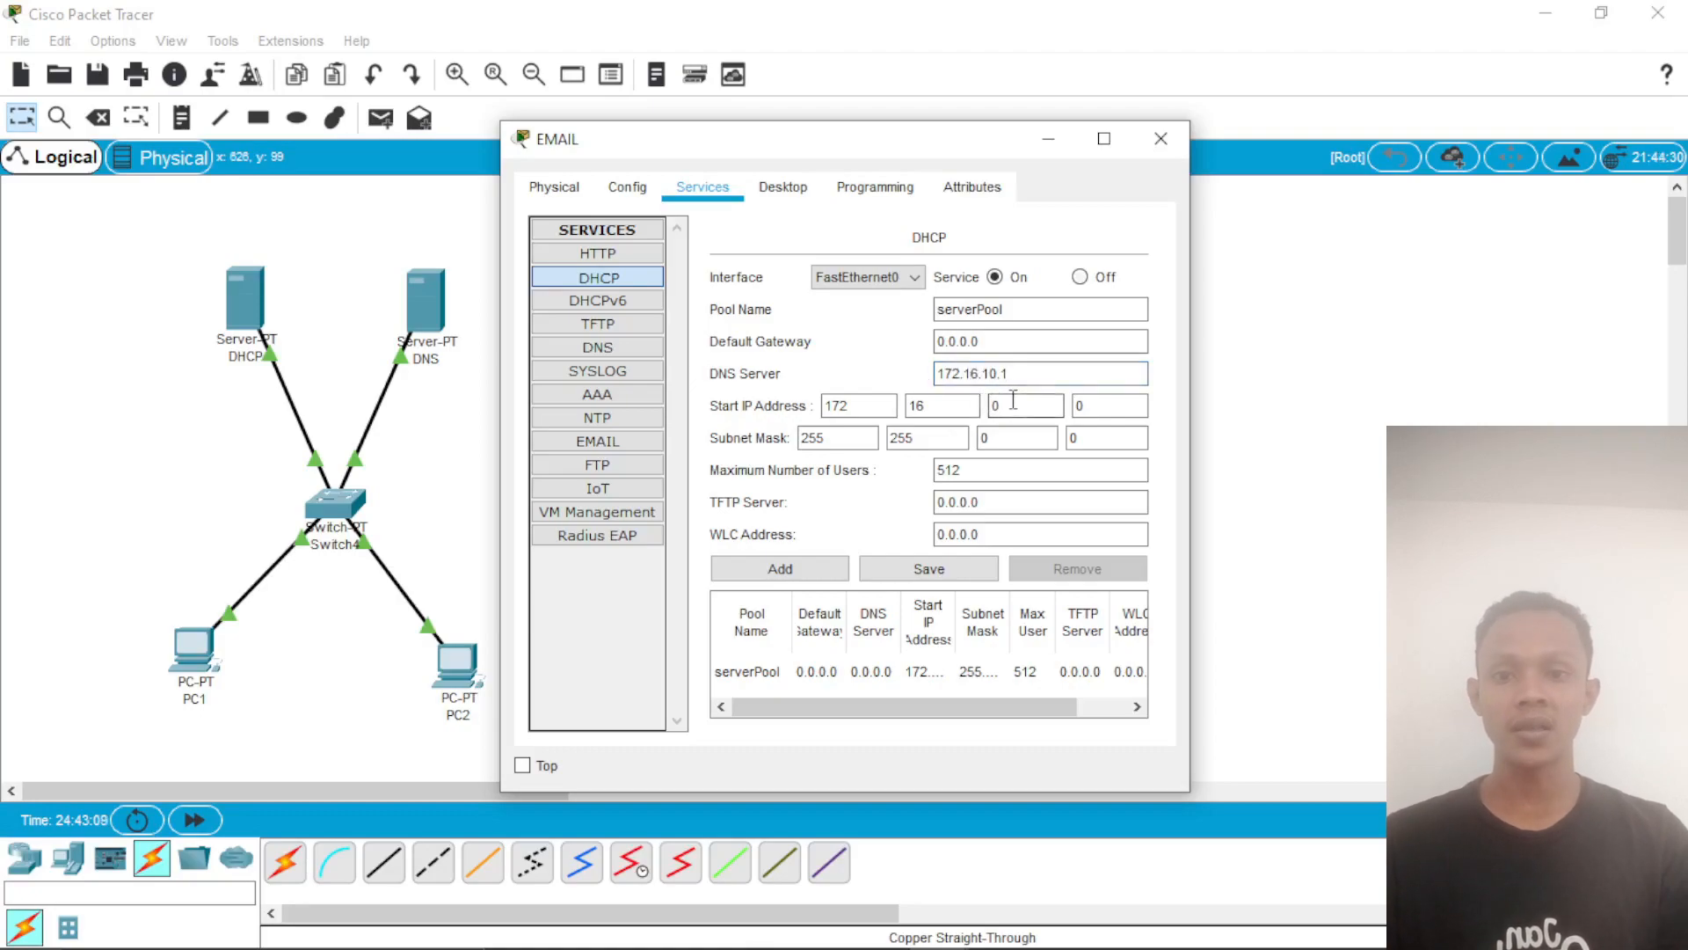
{"action": "left_click", "coordinate": [1099, 407]}
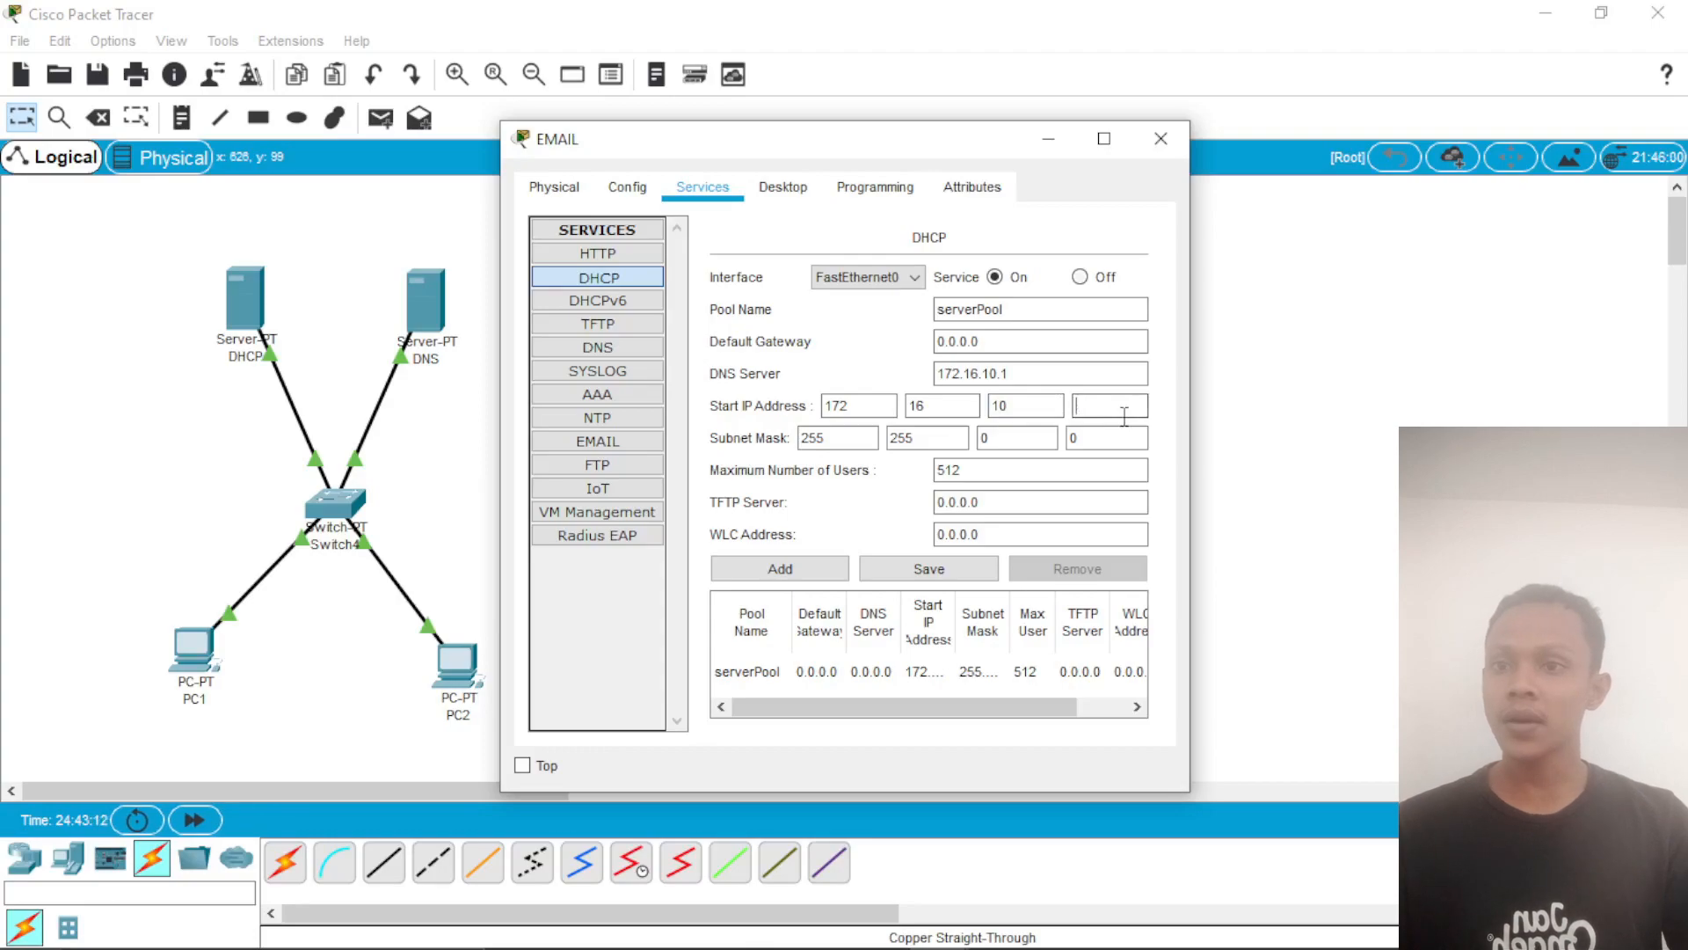
{"action": "type", "text": "30"}
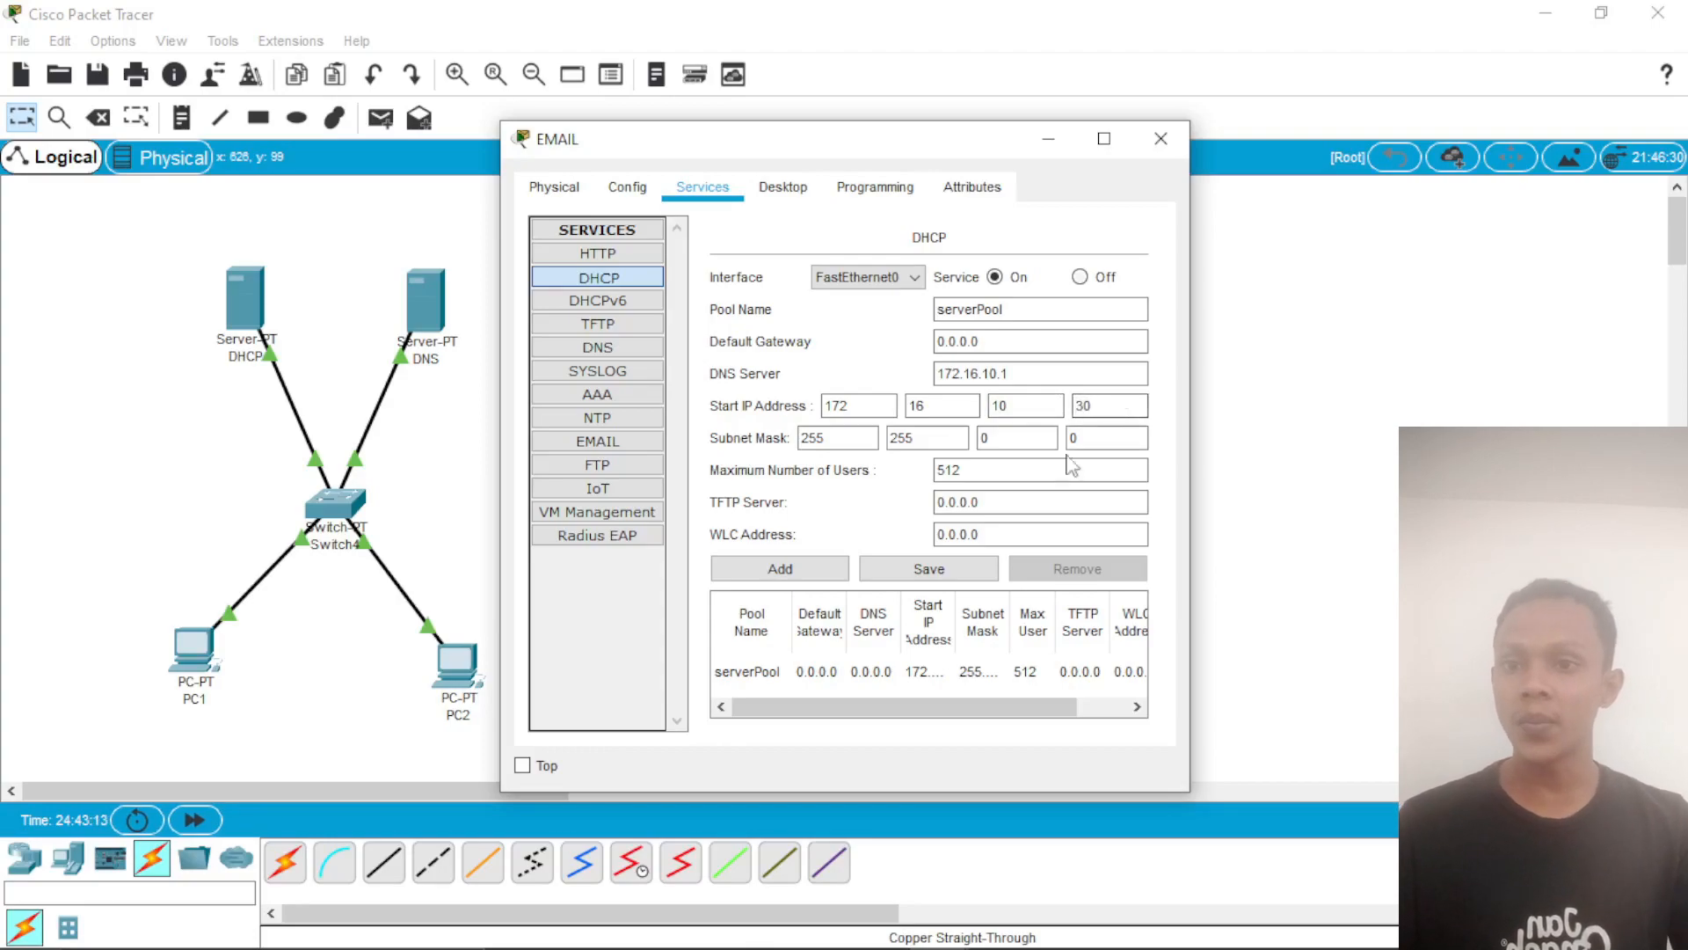
{"action": "left_click", "coordinate": [970, 573]}
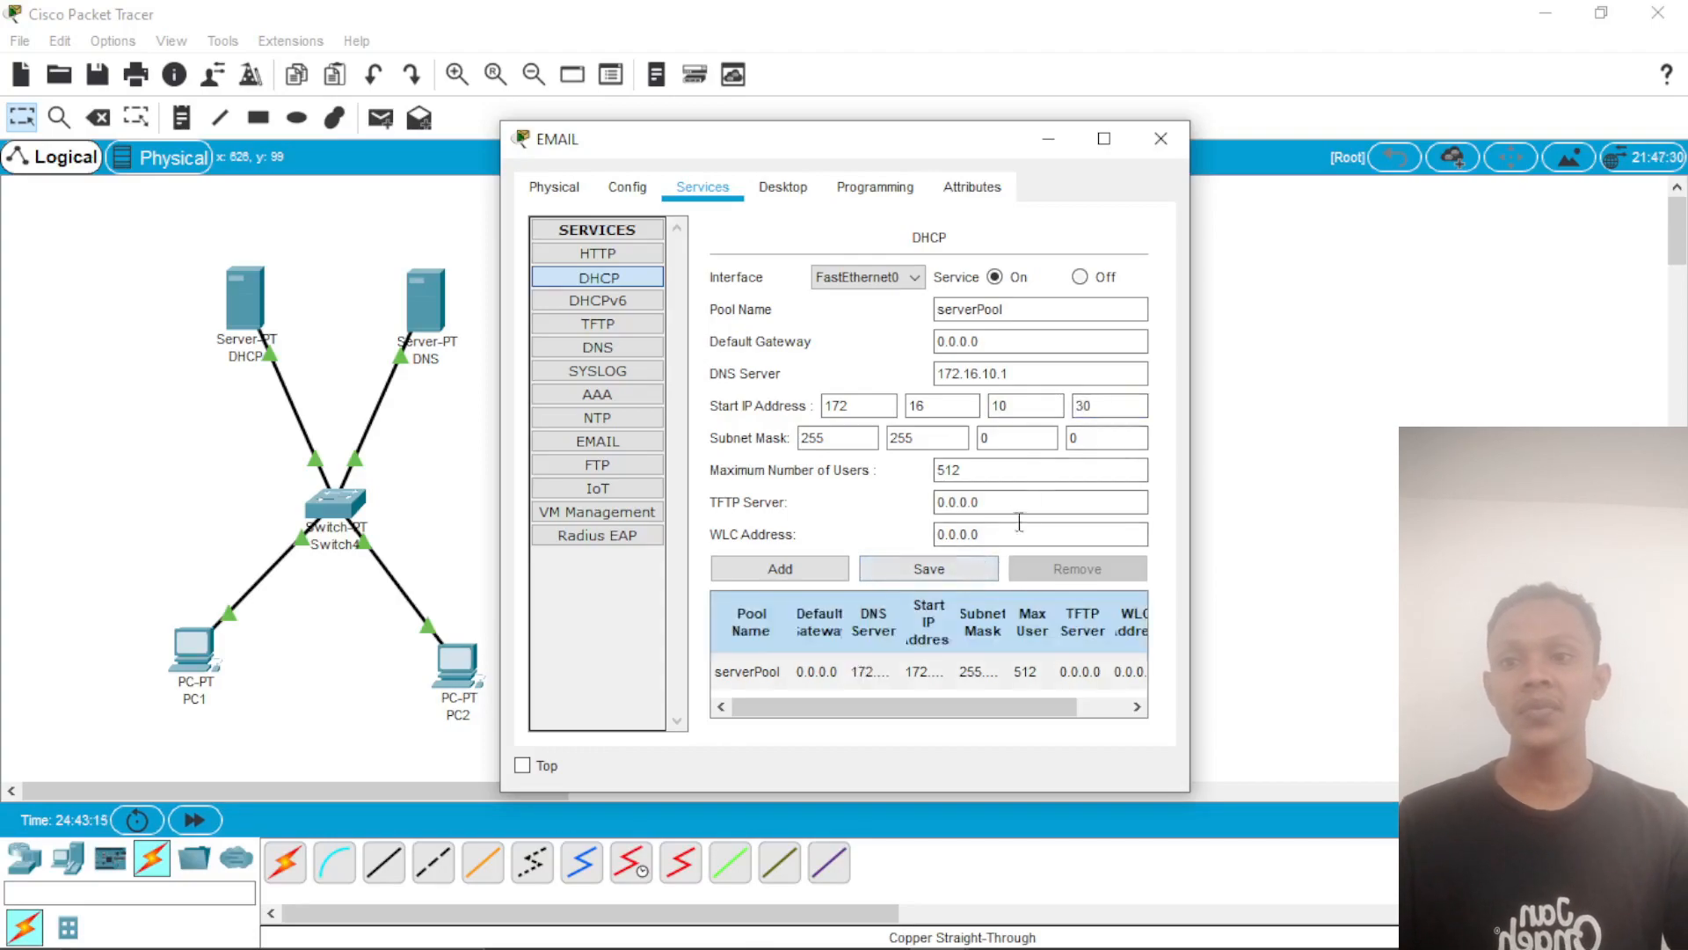
Step: Turn on the EMAIL server's DNS service and add an A record for mahasiswa.com with address 172.16.10.1
{"action": "left_click", "coordinate": [626, 350]}
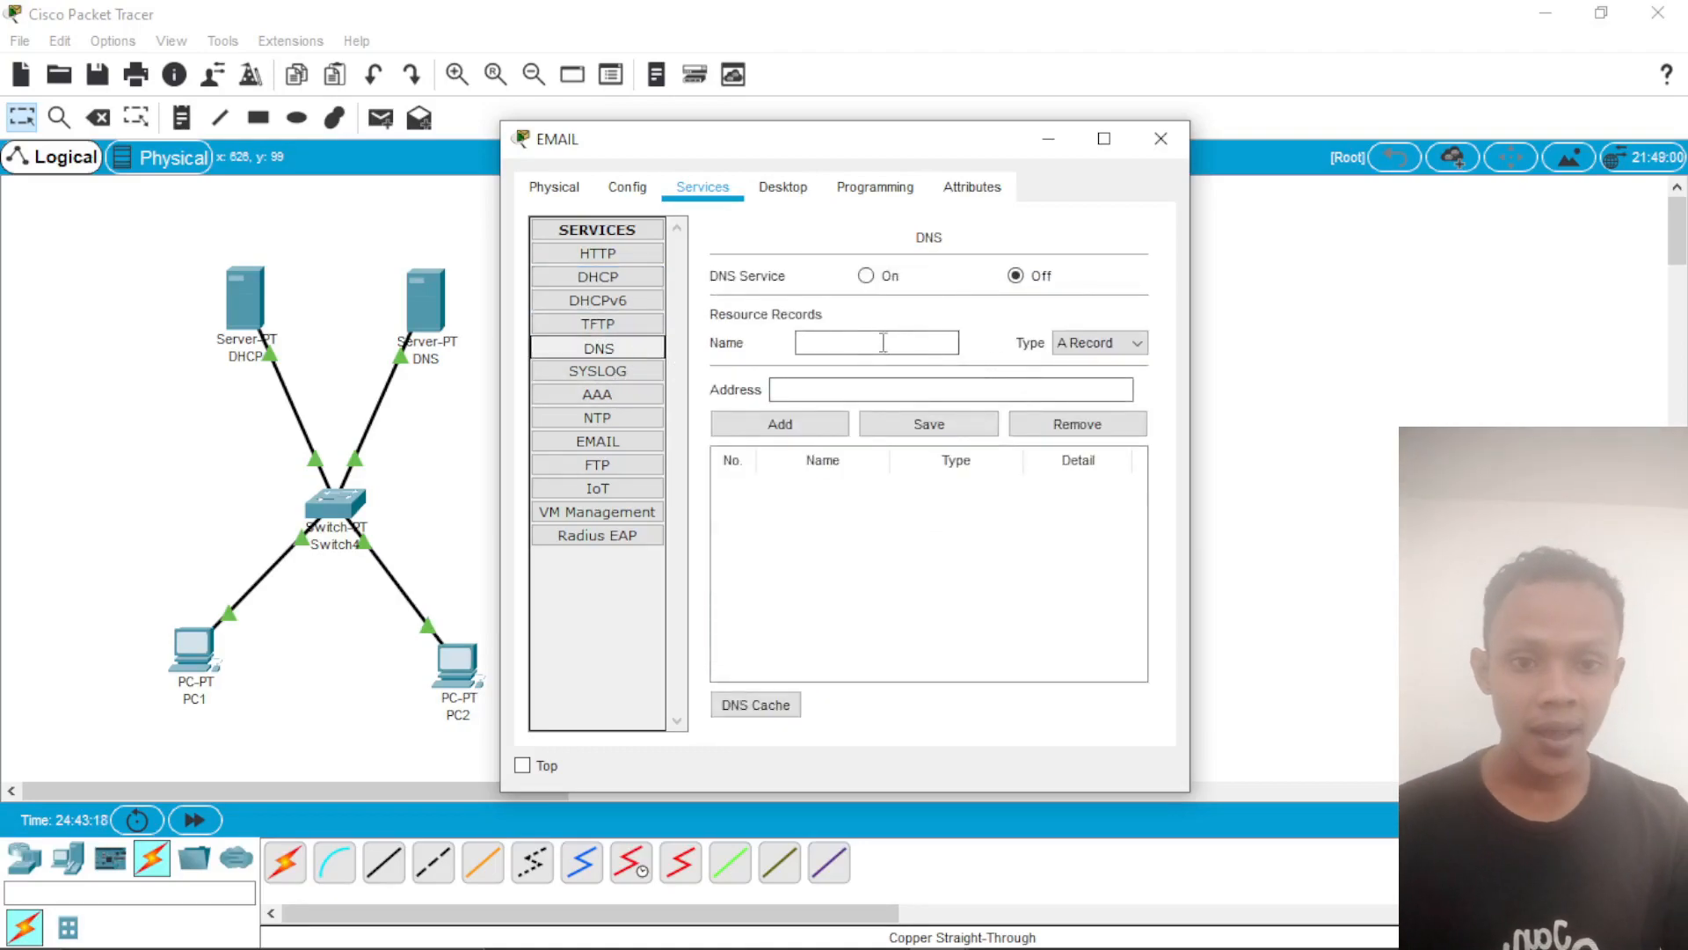
{"action": "left_click", "coordinate": [866, 275]}
{"action": "left_click", "coordinate": [869, 343]}
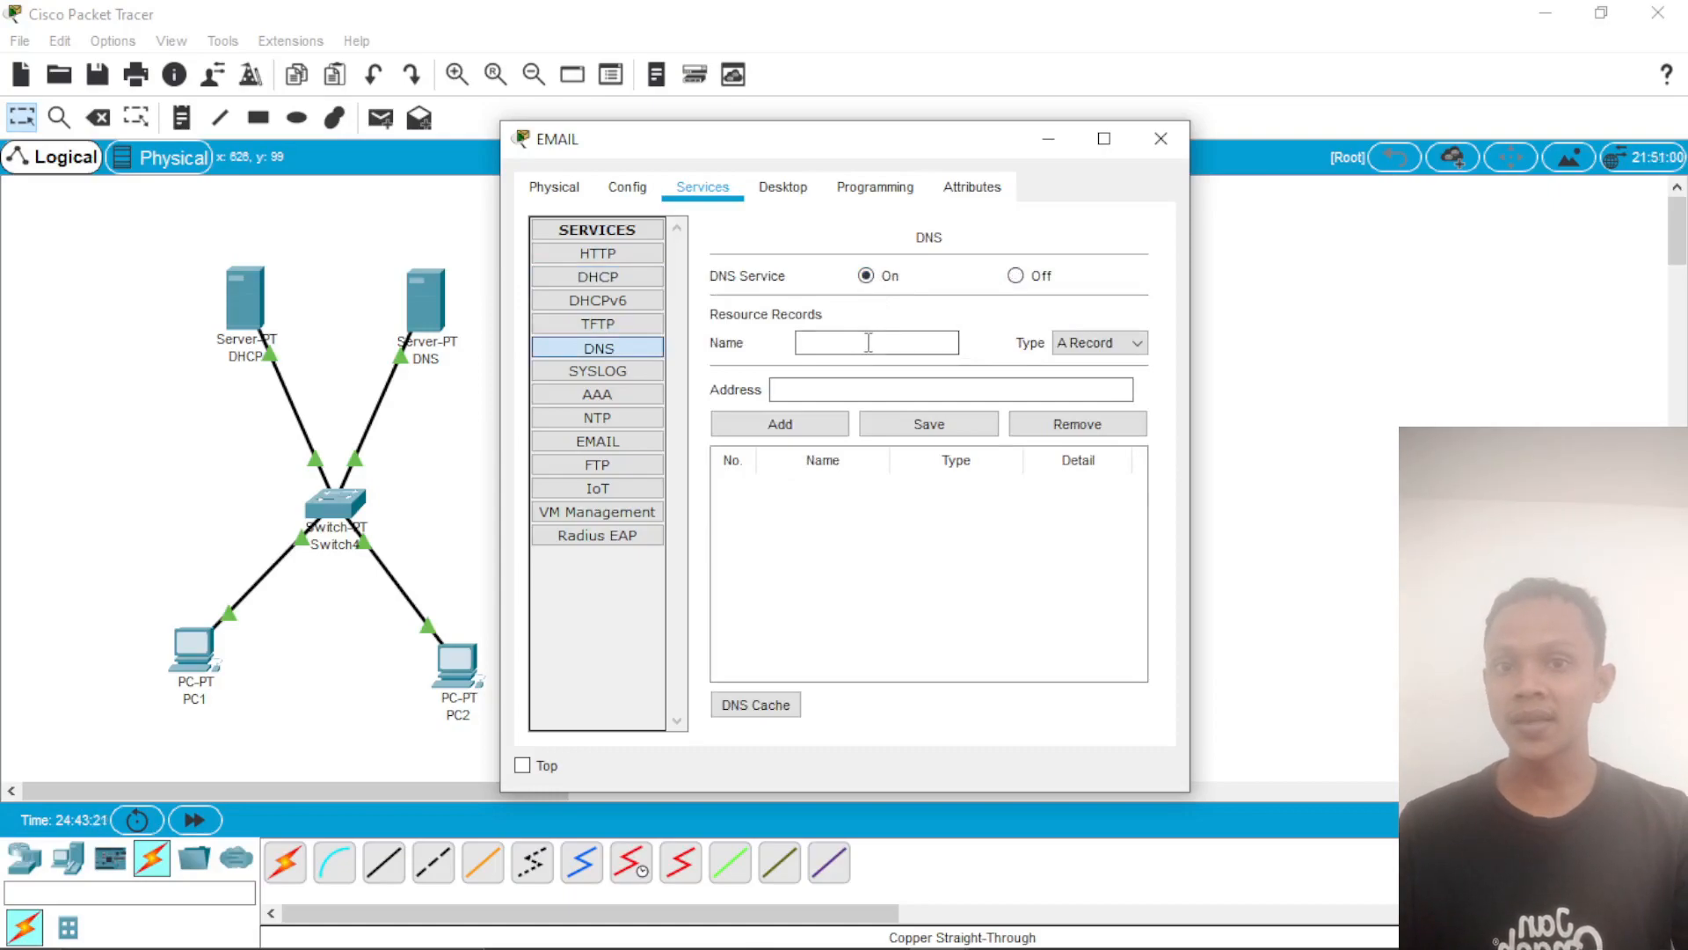
{"action": "type", "text": "mahasiswa"}
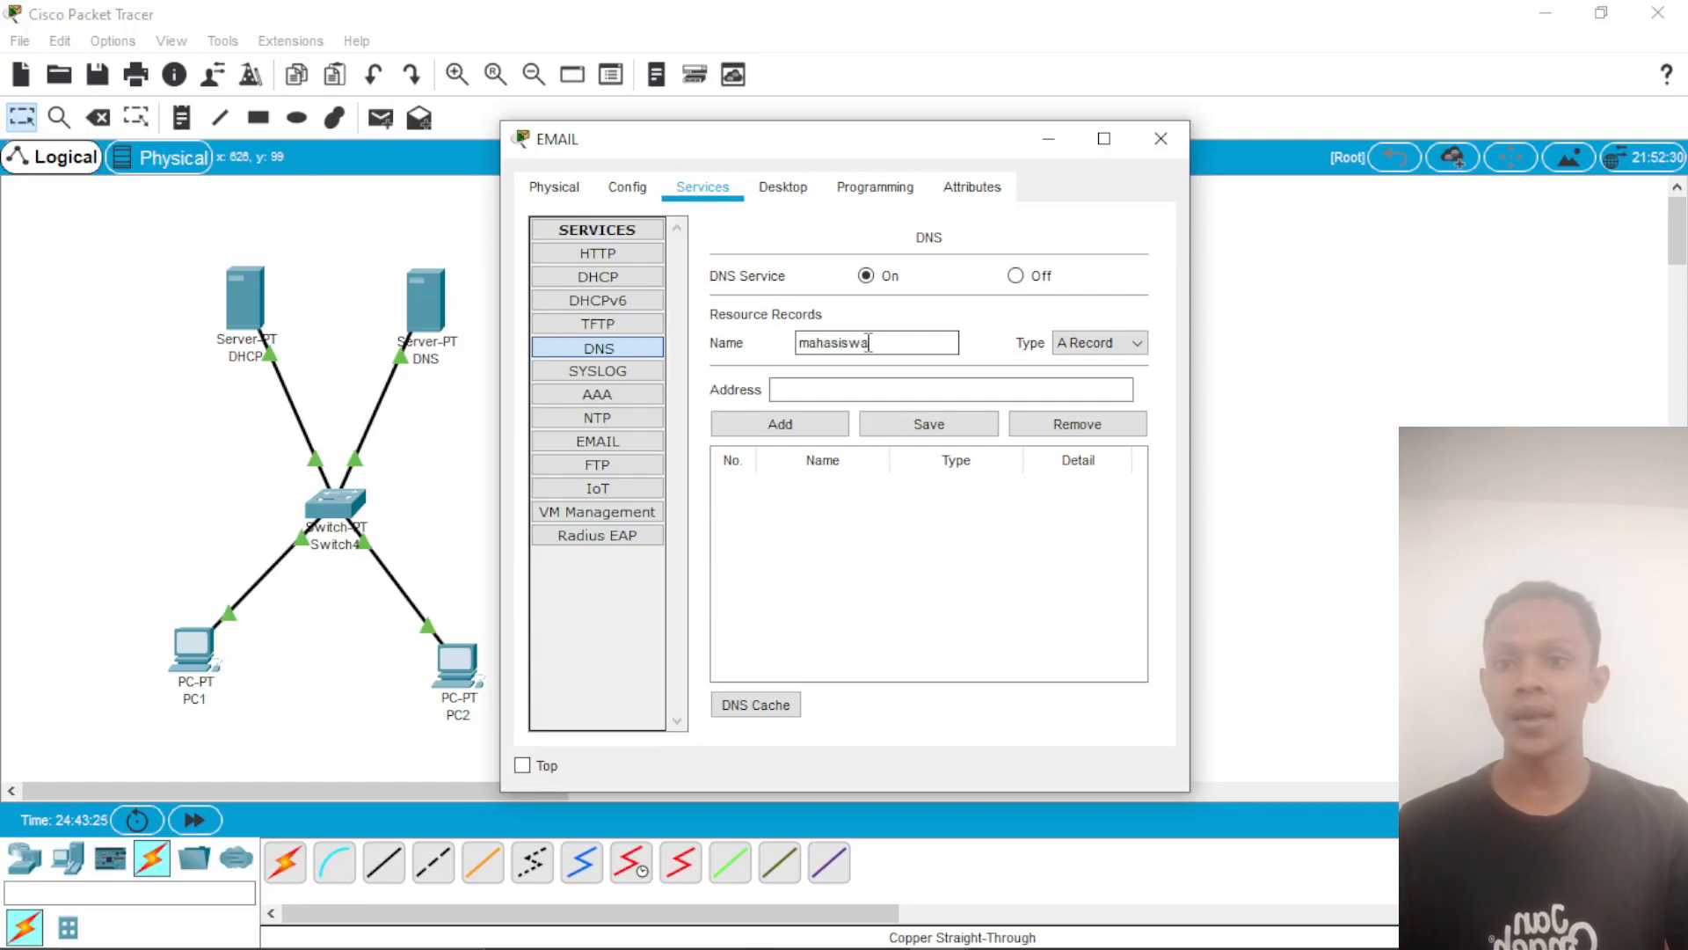
{"action": "type", "text": ".com"}
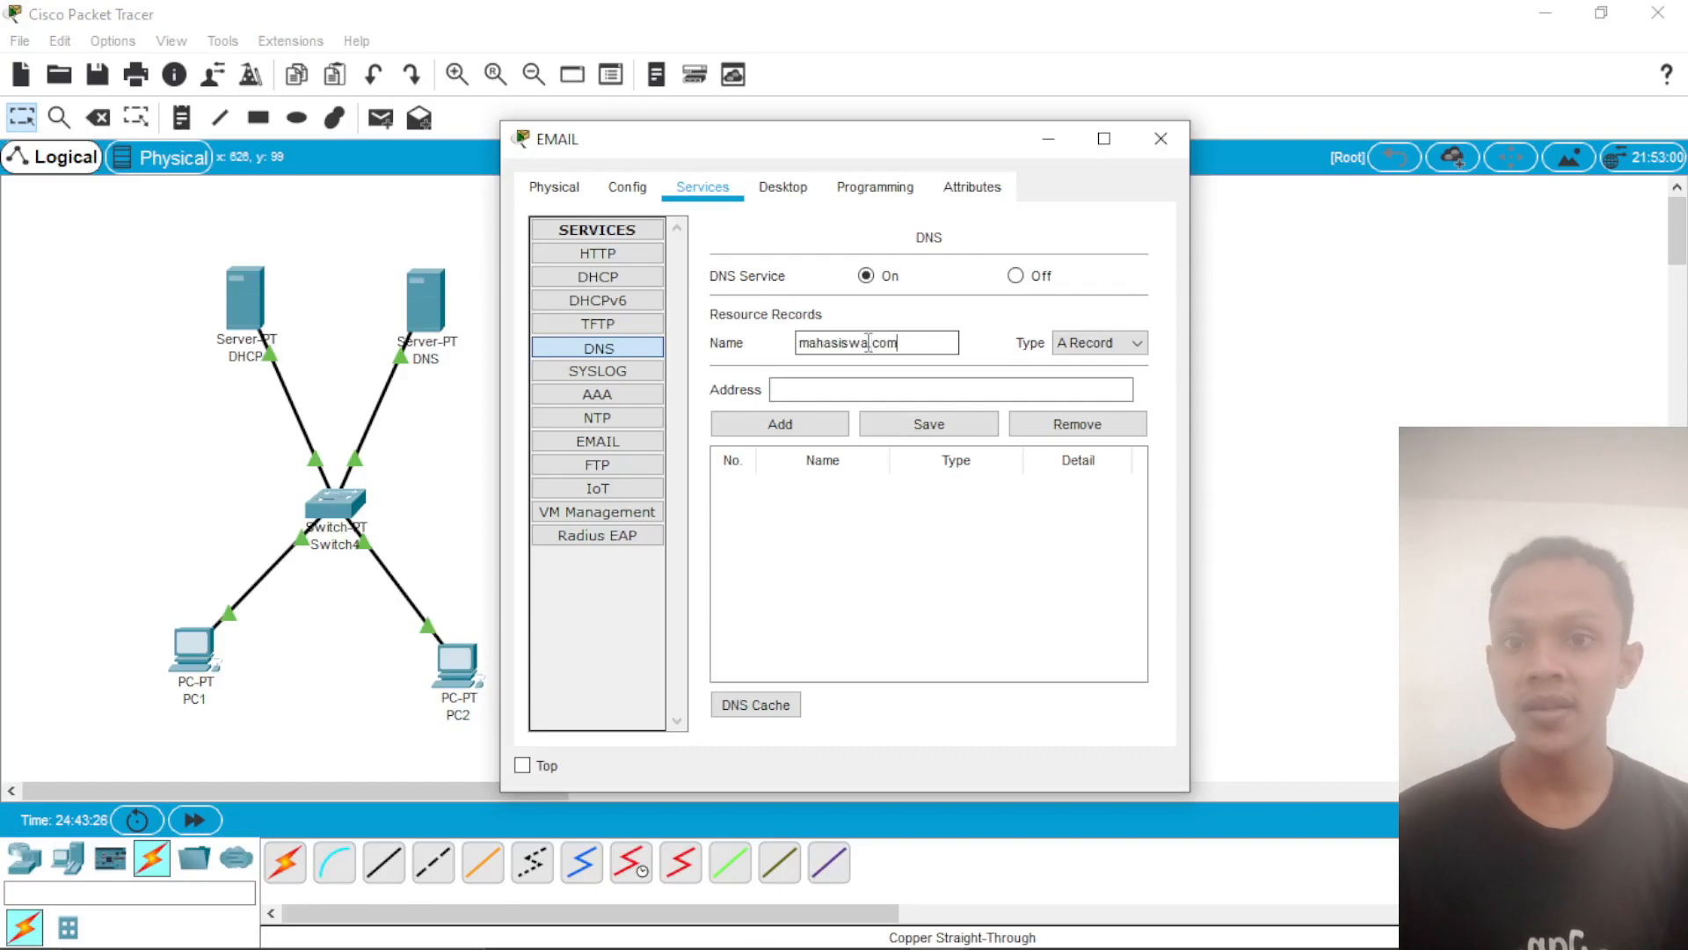
{"action": "left_click", "coordinate": [867, 383]}
{"action": "type", "text": "1"}
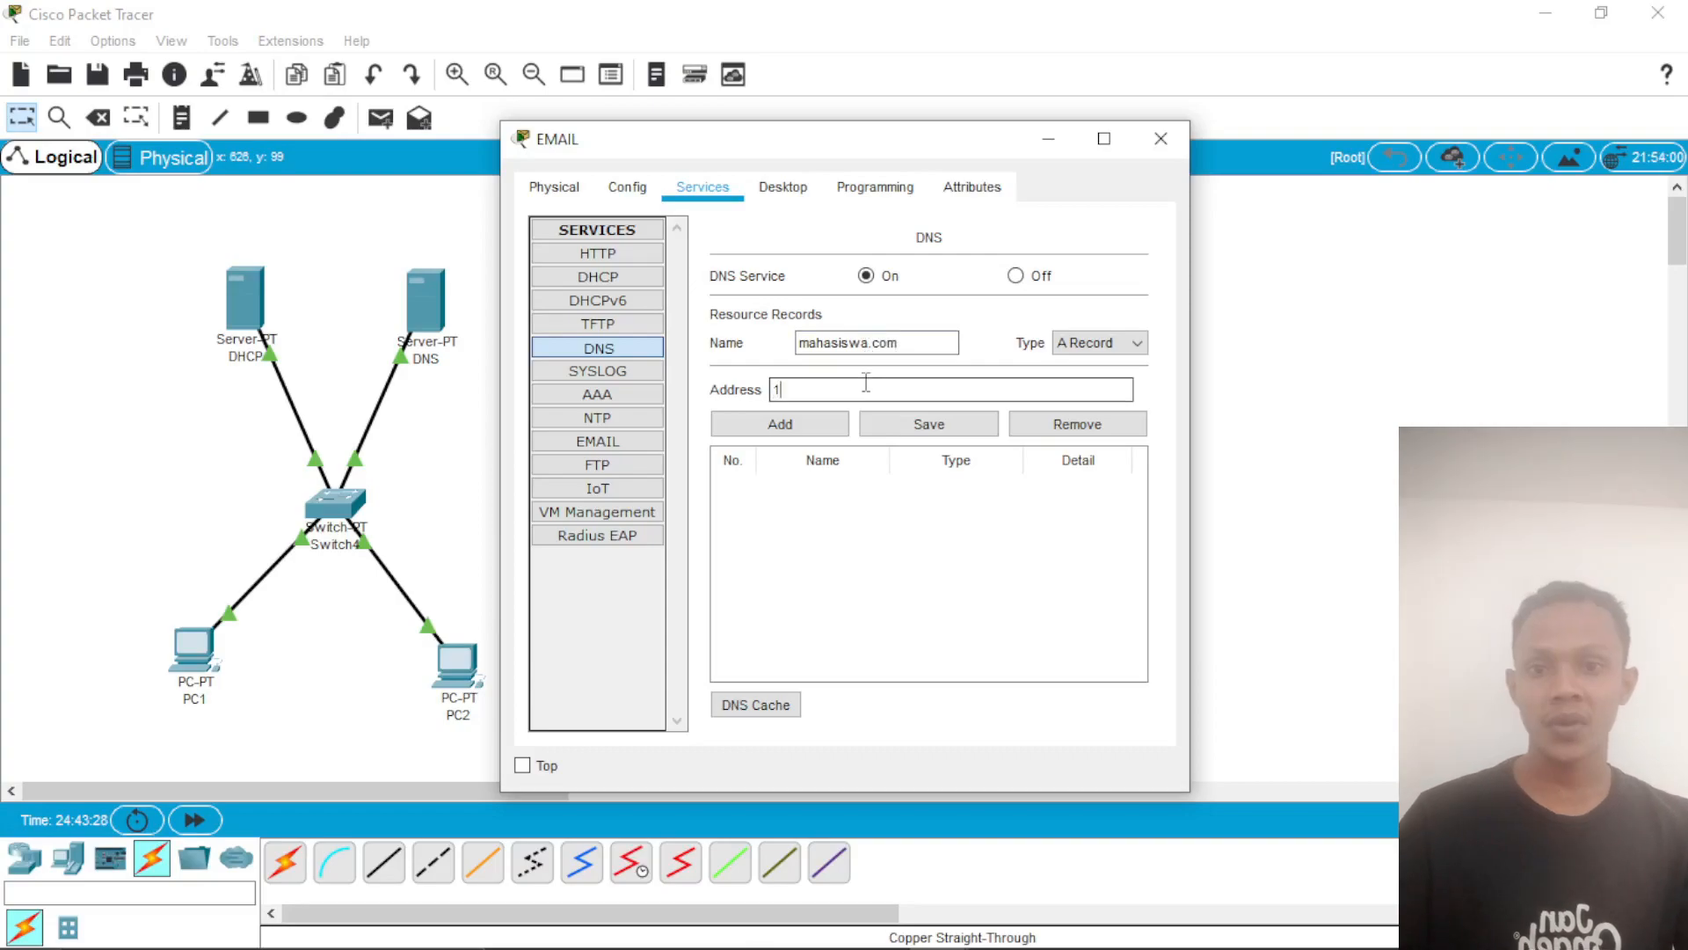
{"action": "type", "text": "72.16.10.1"}
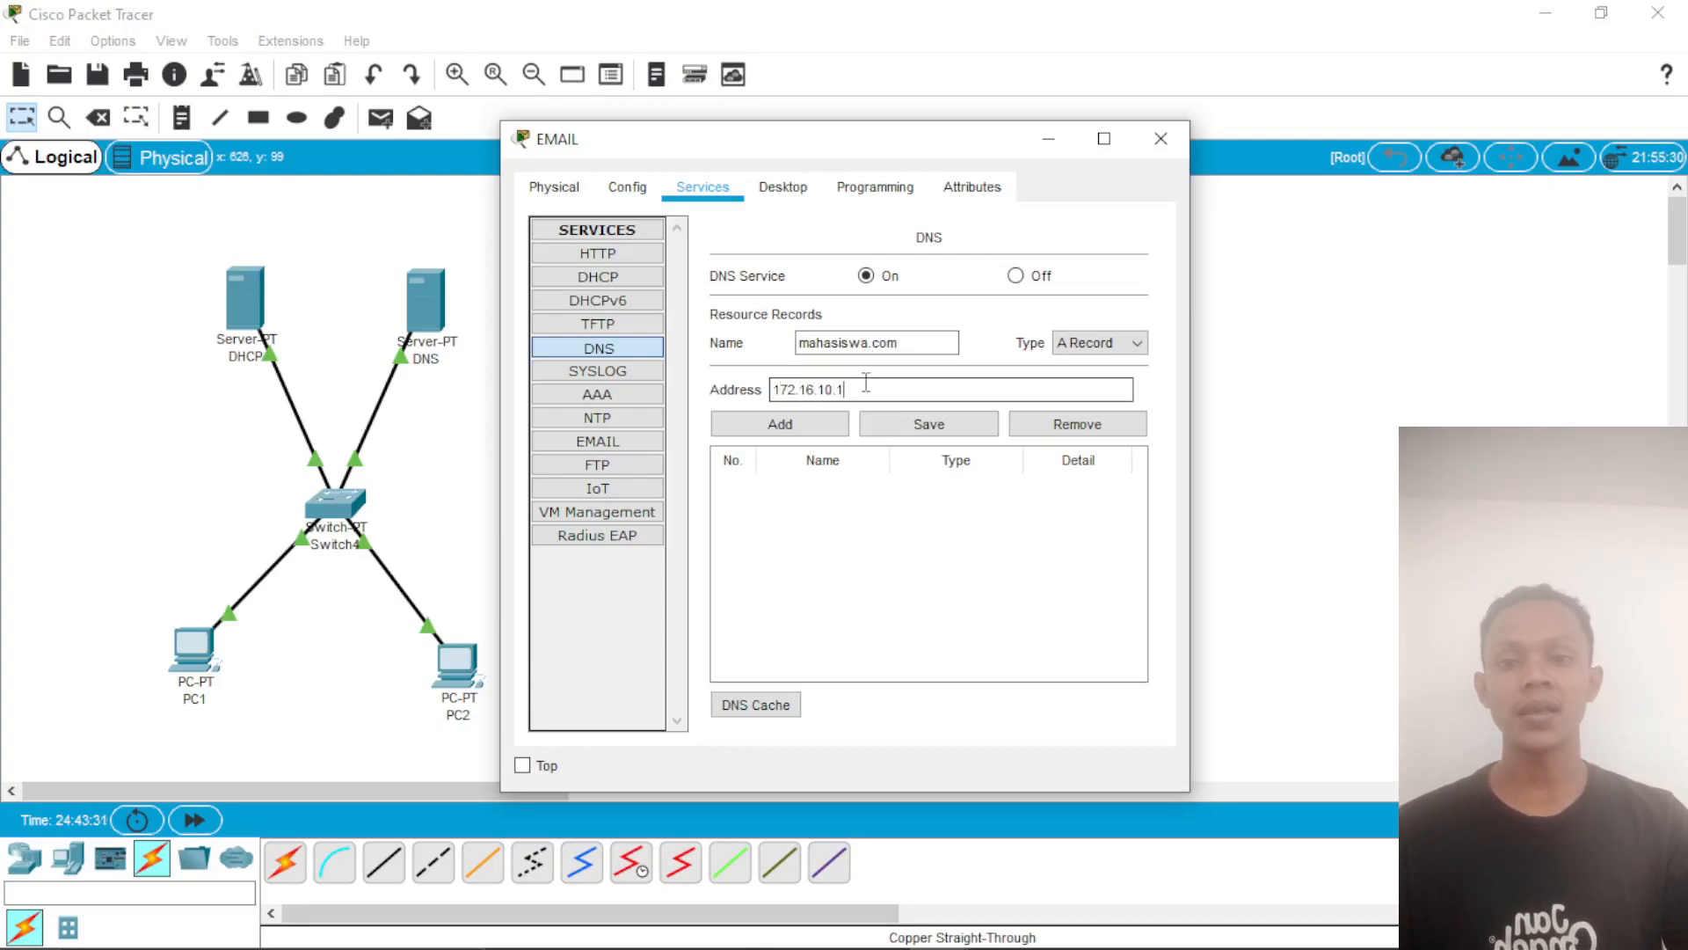
{"action": "left_click", "coordinate": [827, 426]}
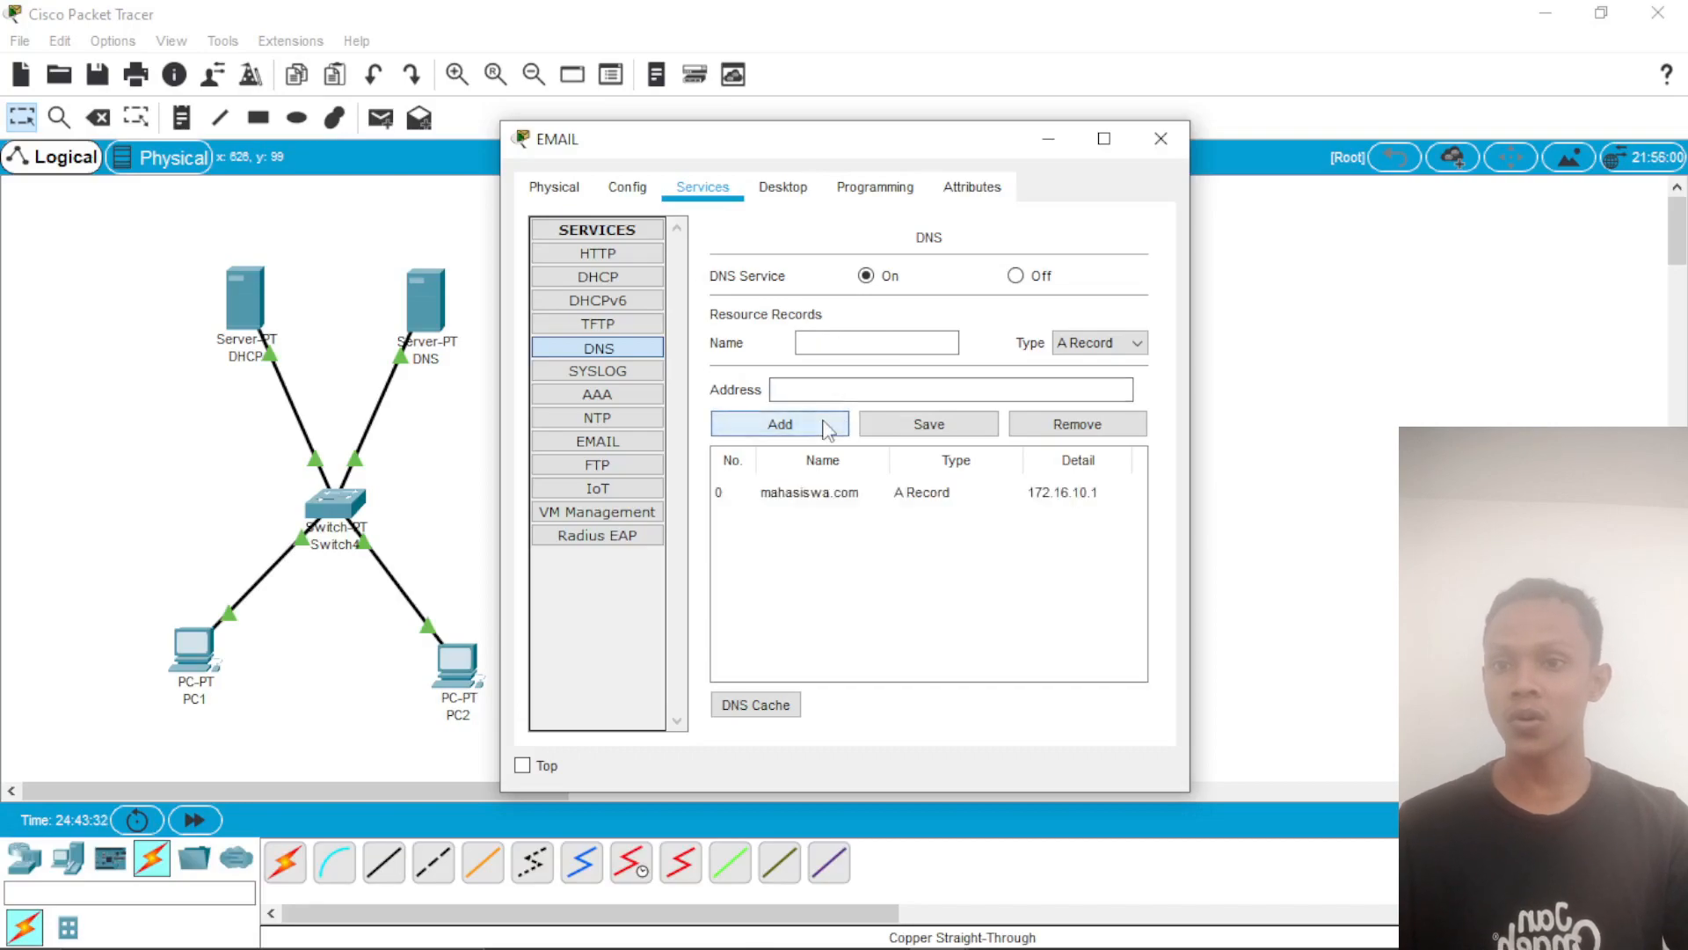
Step: Set the EMAIL server's mail service domain name to mahasiswa.com
{"action": "left_click", "coordinate": [662, 444]}
{"action": "left_click", "coordinate": [912, 364]}
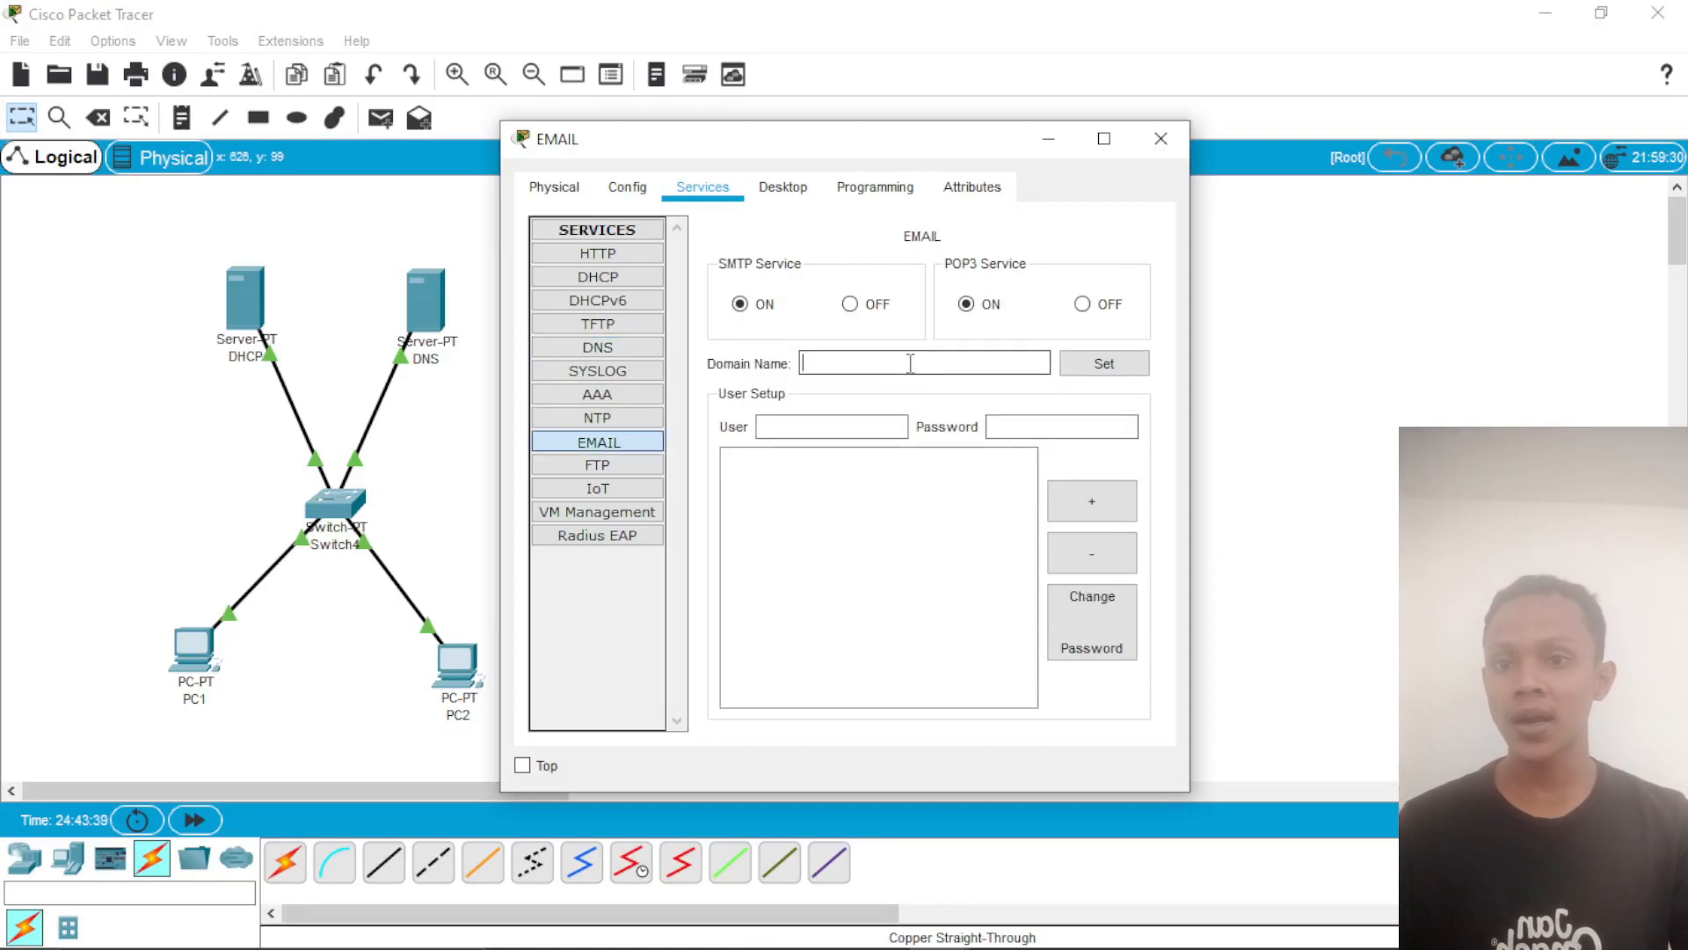
{"action": "type", "text": "ma"}
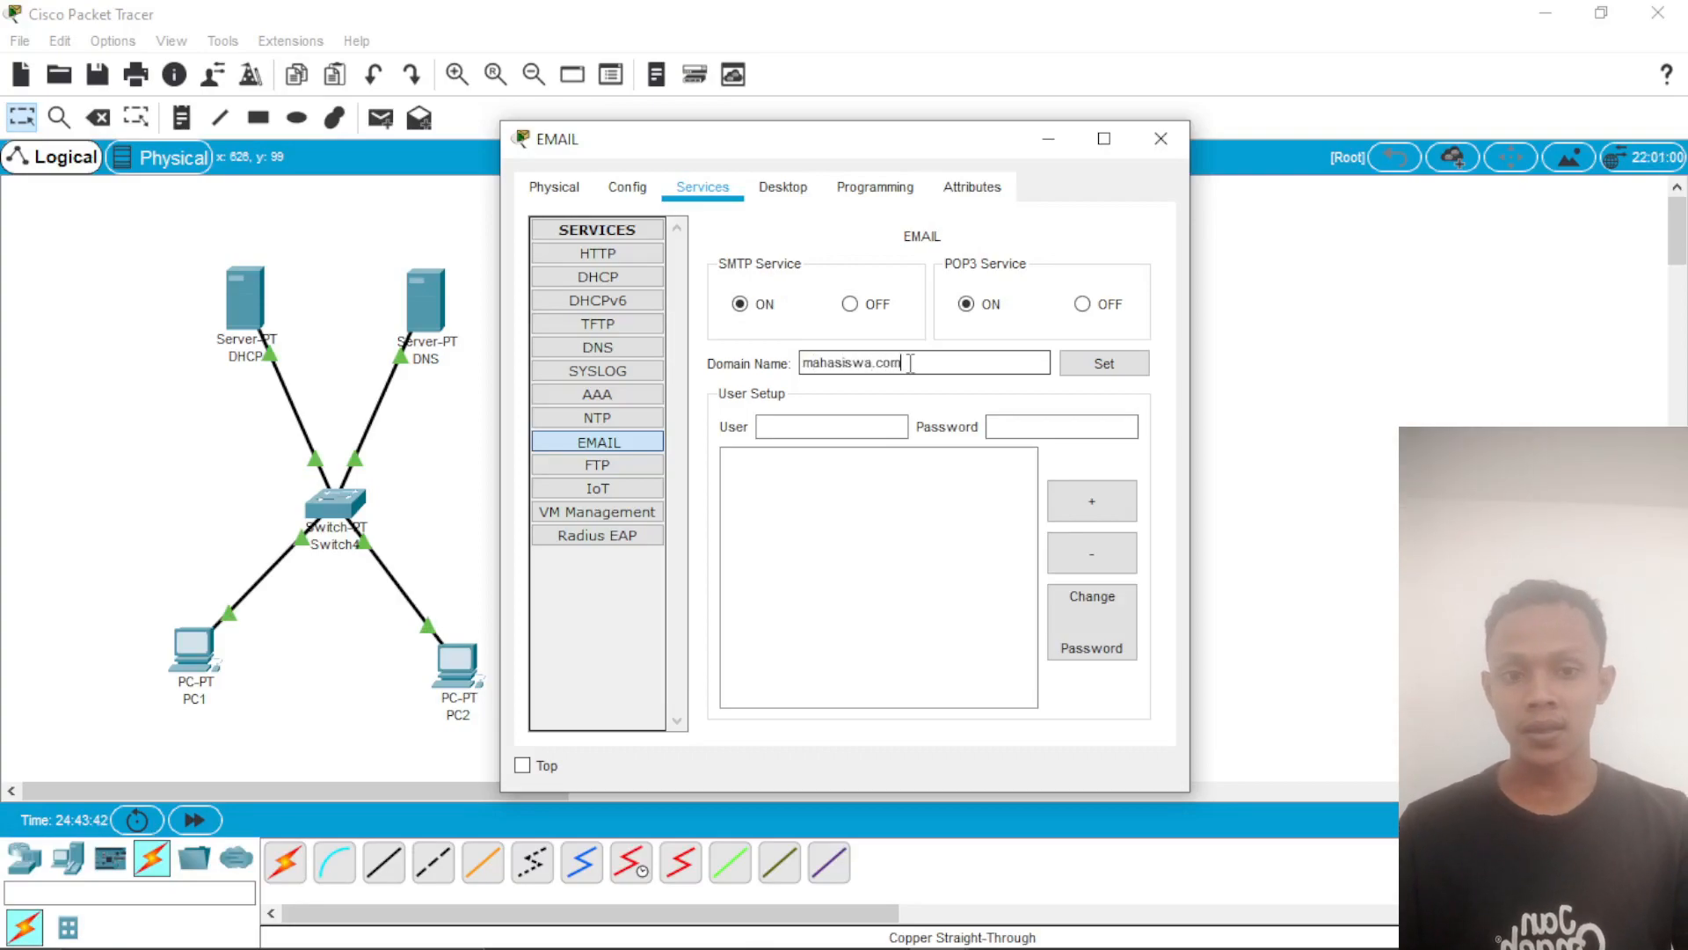
{"action": "type", "text": "hasiswa.com"}
{"action": "left_click", "coordinate": [1101, 369]}
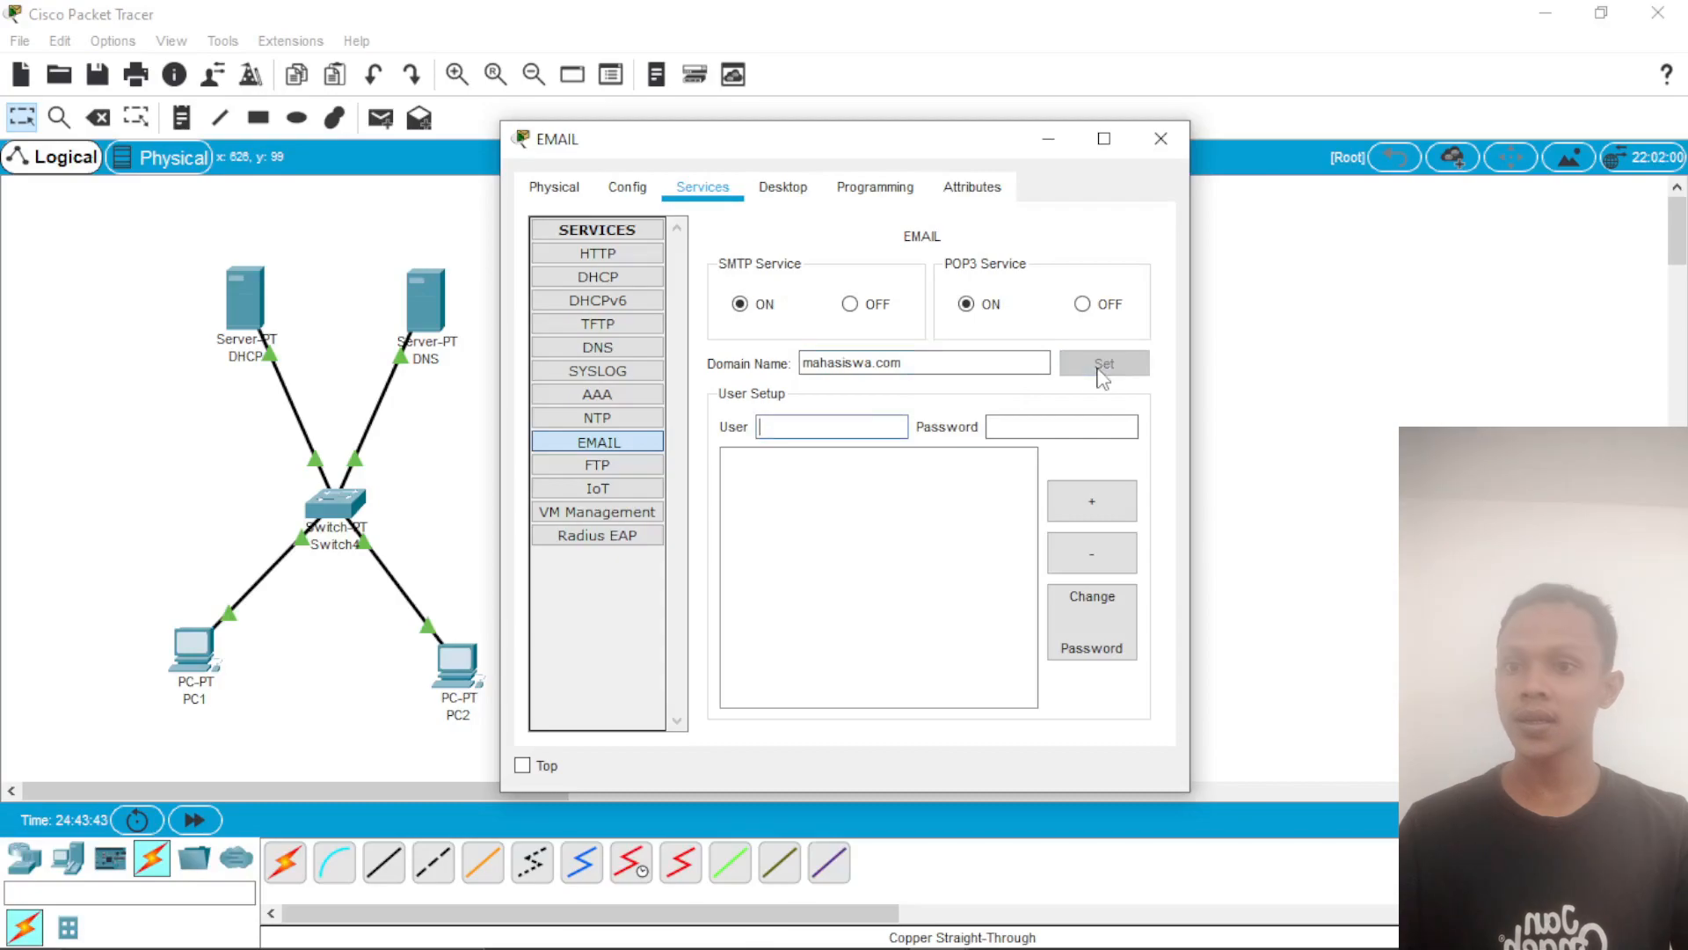
Step: Add the mail account user1 on the EMAIL server and enter its account password
{"action": "type", "text": "user1"}
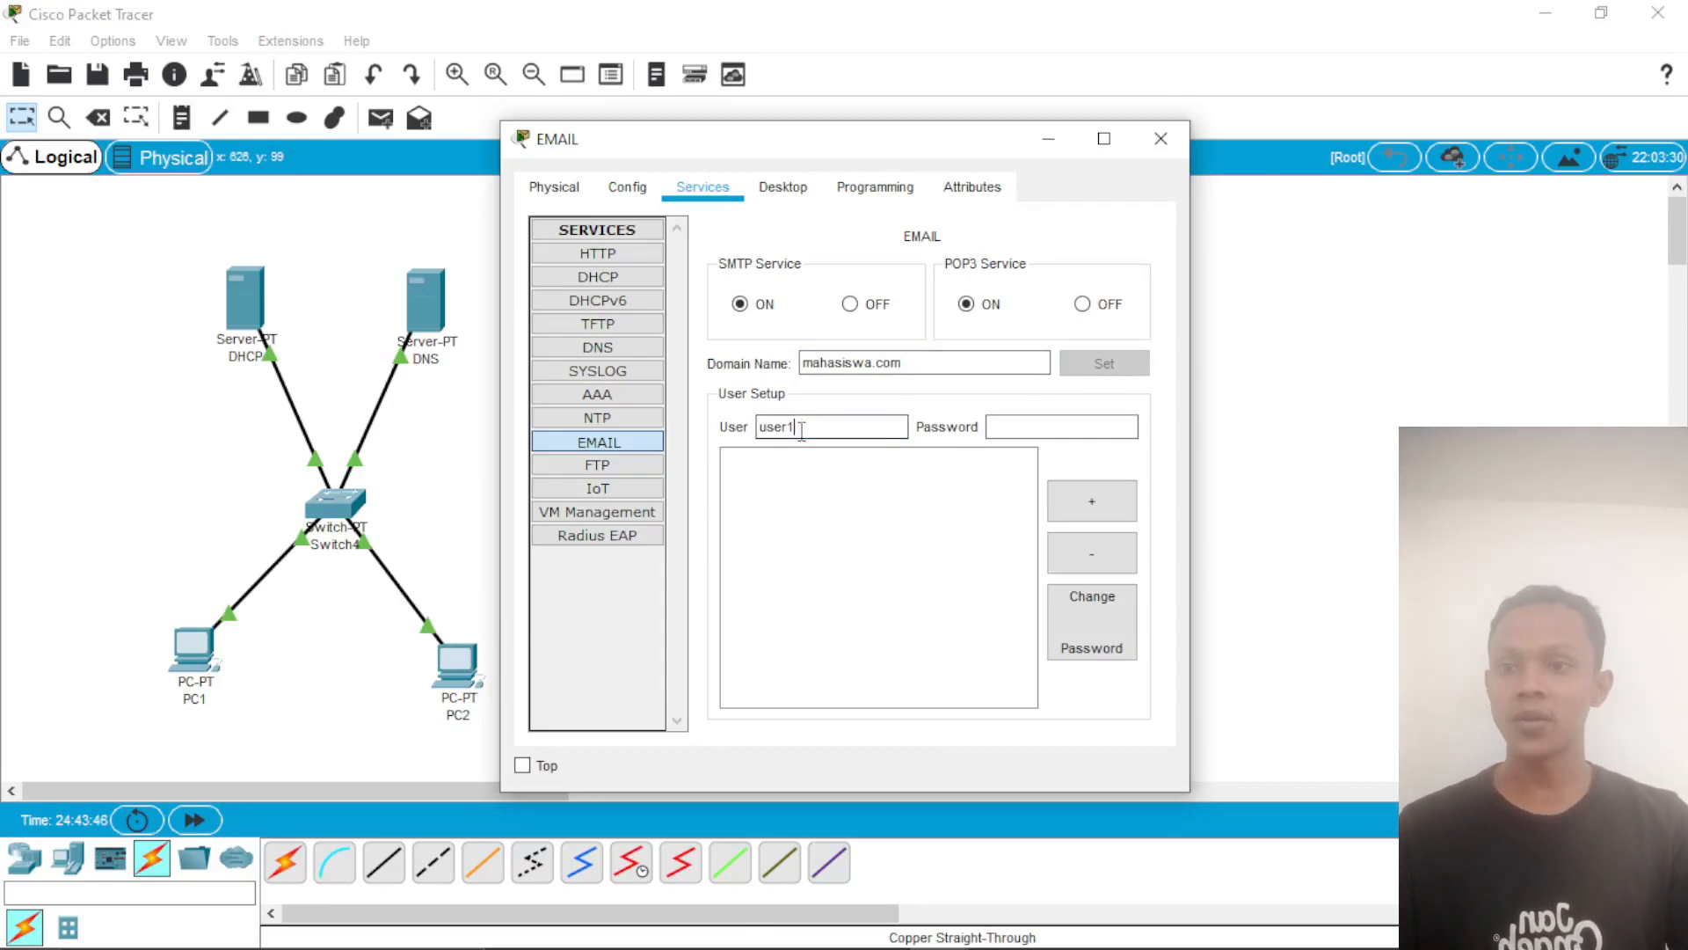
{"action": "left_click", "coordinate": [1004, 424]}
{"action": "type", "text": "1"}
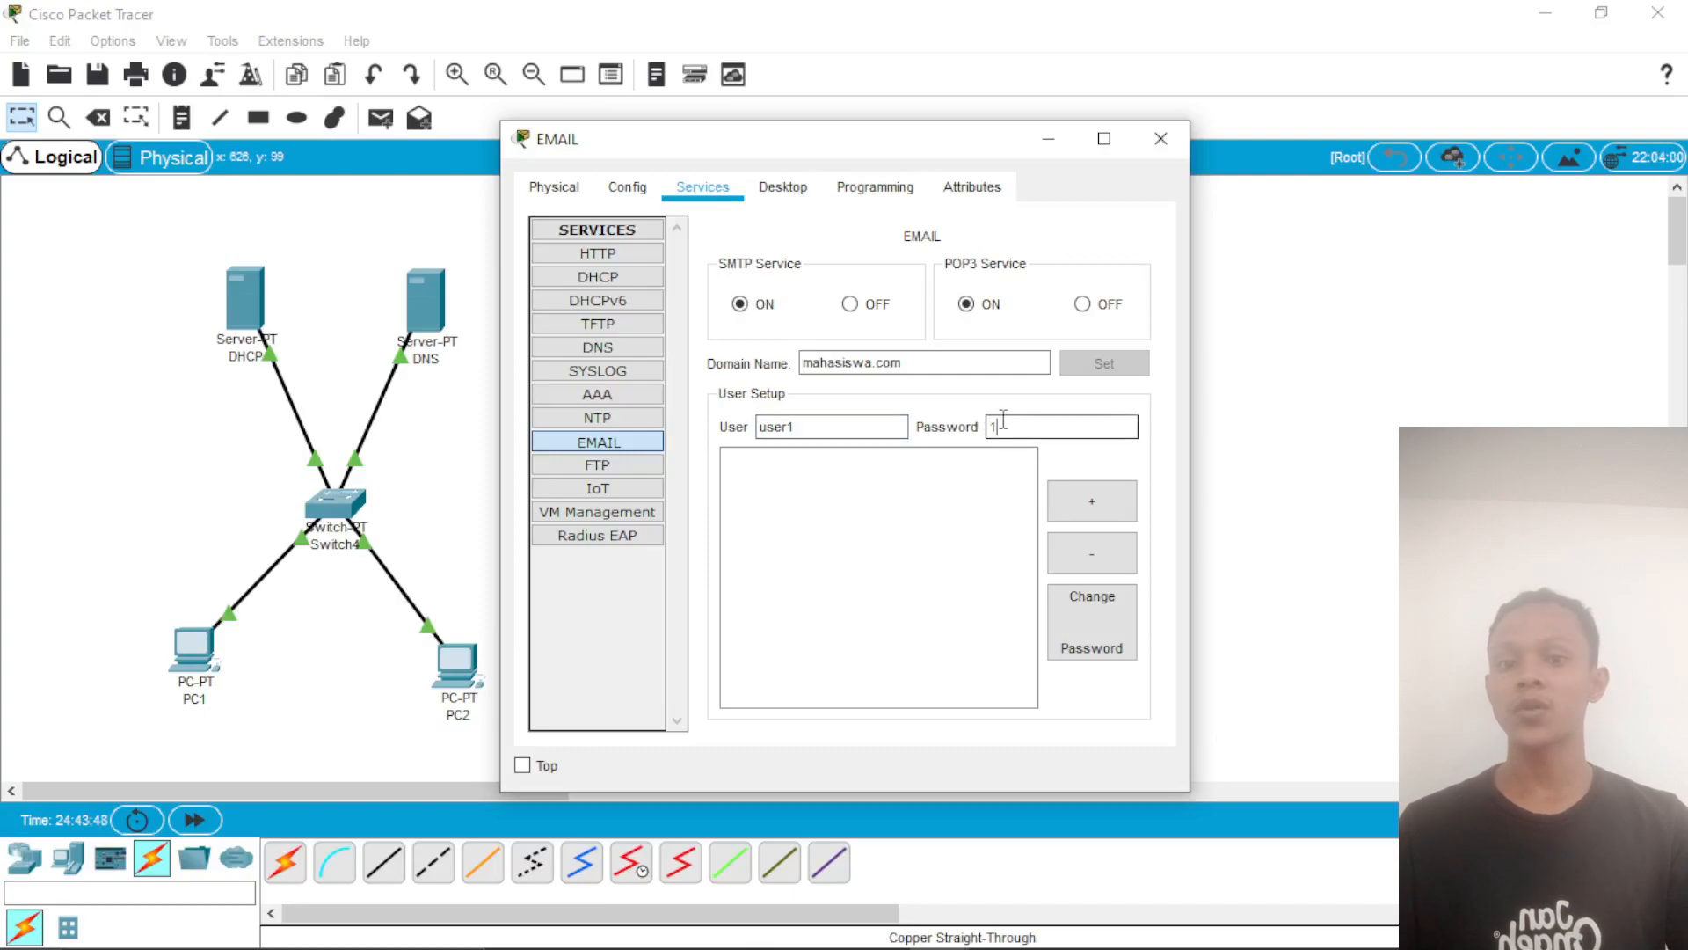
{"action": "left_click", "coordinate": [1089, 505]}
Step: Add the mail account user2 on the EMAIL server and enter its account password
{"action": "left_click", "coordinate": [844, 428]}
{"action": "type", "text": "user2"}
{"action": "left_click", "coordinate": [1007, 427]}
{"action": "type", "text": "1"}
{"action": "left_click", "coordinate": [1091, 501]}
Step: Add the mail account user3 on the EMAIL server and enter its account password
{"action": "left_click", "coordinate": [821, 426]}
{"action": "type", "text": "use"}
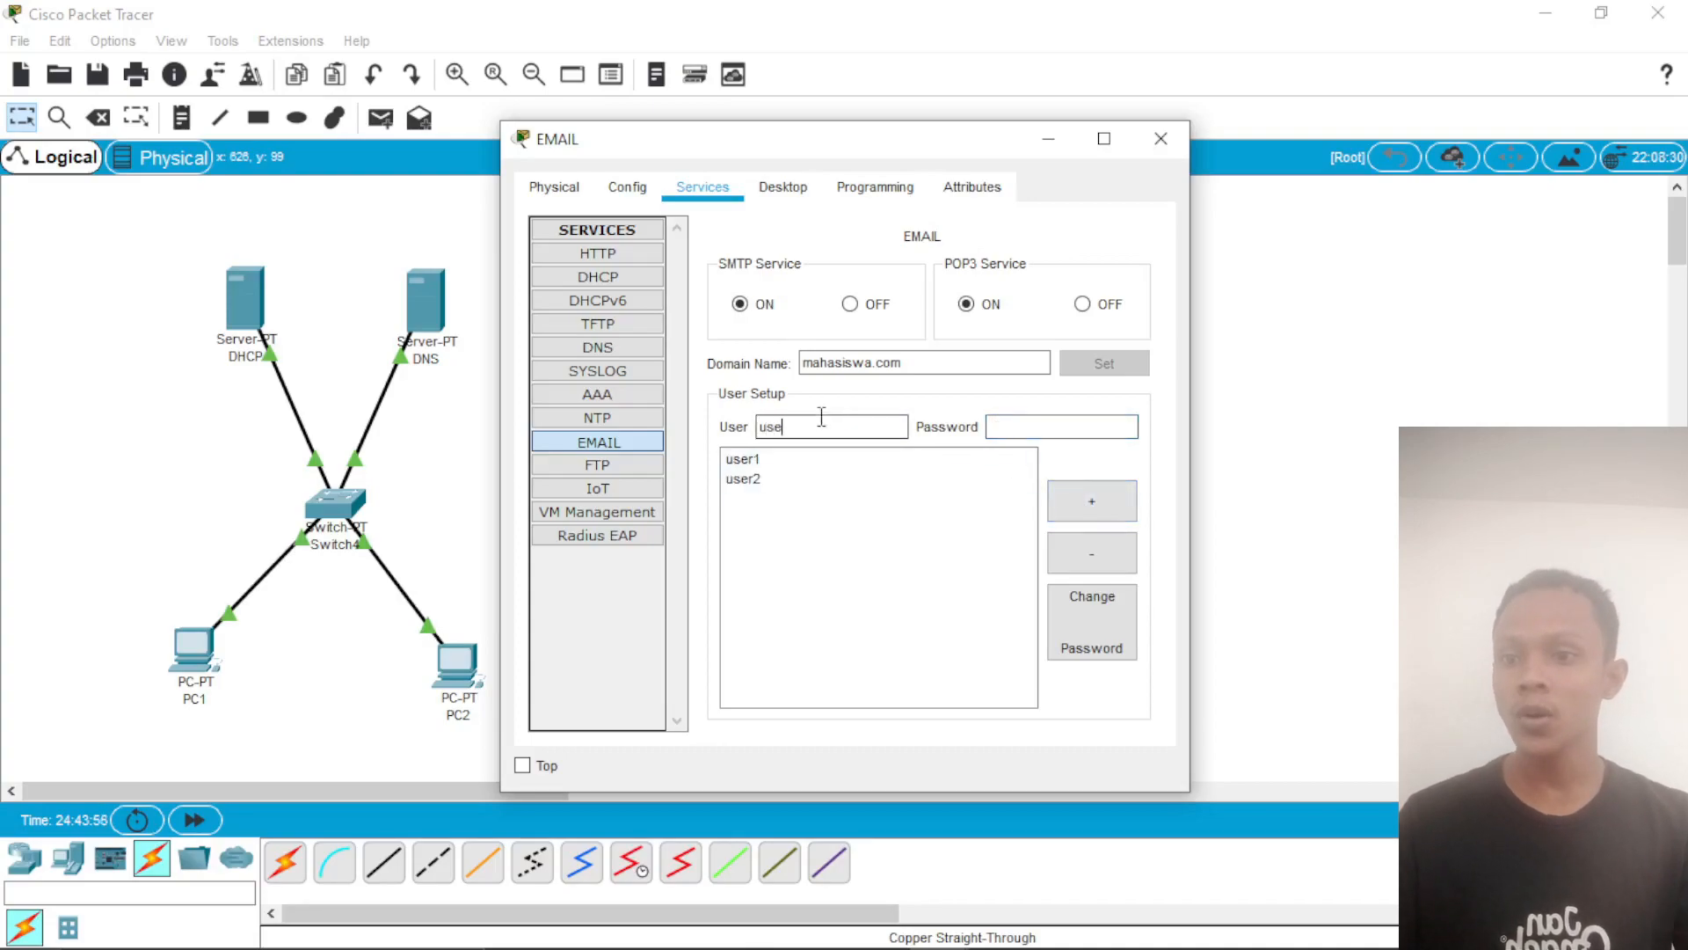
{"action": "type", "text": "r3"}
{"action": "left_click", "coordinate": [1026, 429]}
{"action": "type", "text": "1"}
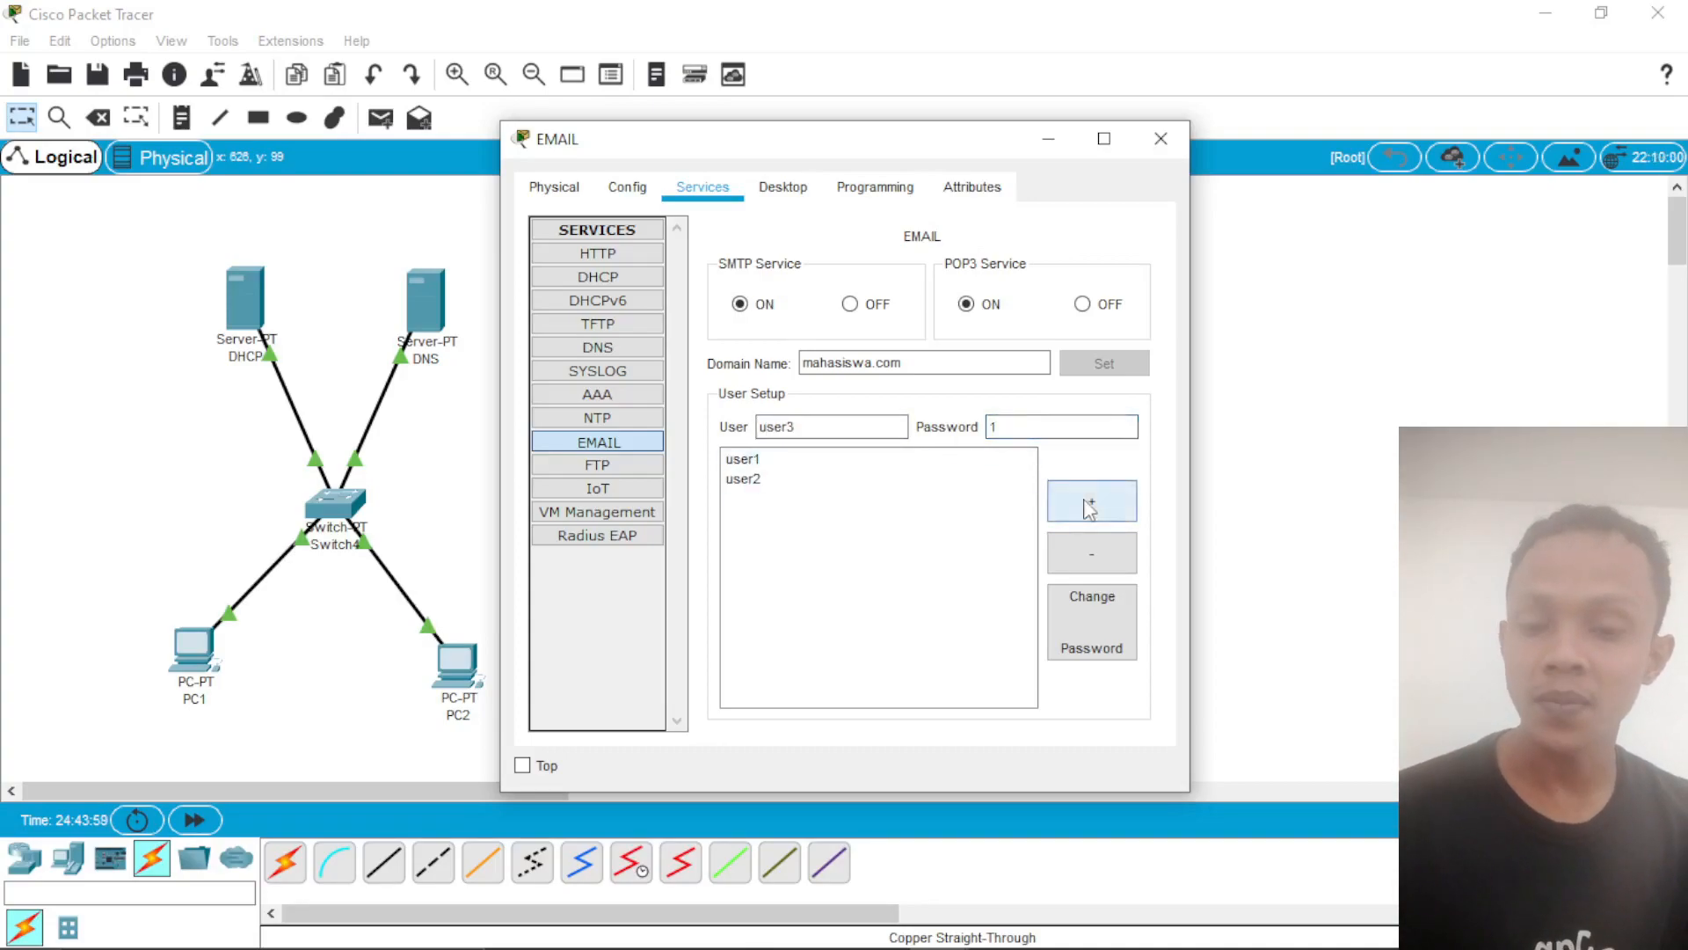
{"action": "left_click", "coordinate": [1089, 505]}
Step: Add the mail account user4 with its account password and close the EMAIL server's settings
{"action": "left_click", "coordinate": [865, 426]}
{"action": "type", "text": "user4"}
{"action": "left_click", "coordinate": [994, 427]}
{"action": "type", "text": "1"}
{"action": "left_click", "coordinate": [1091, 502]}
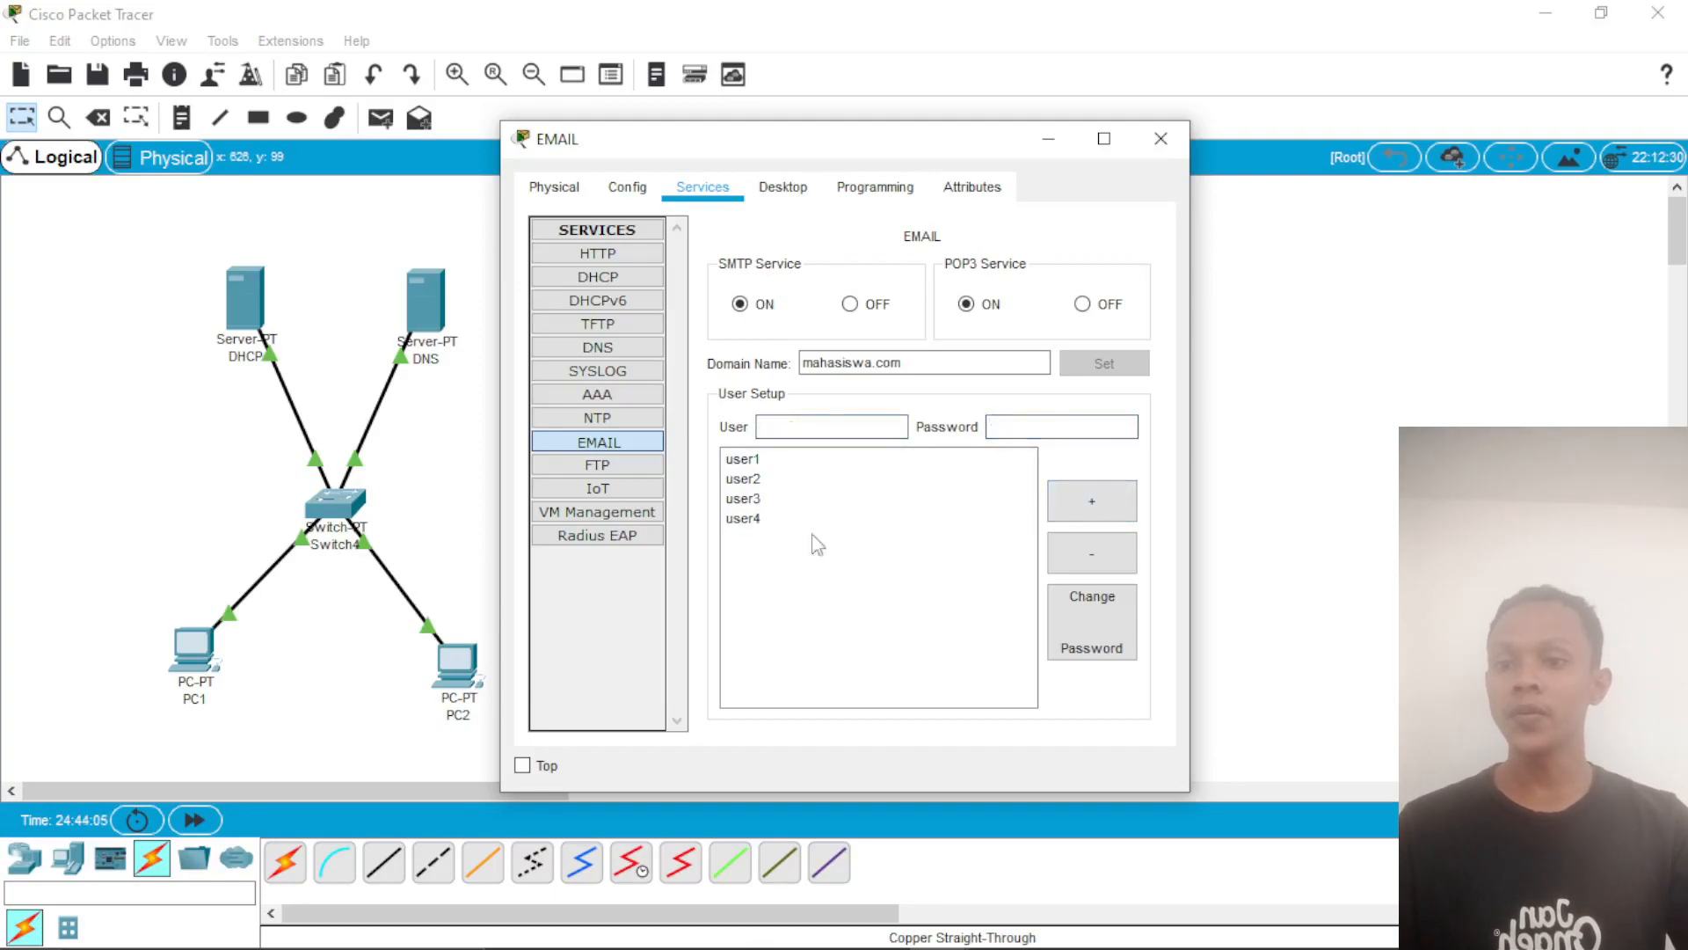
{"action": "left_click", "coordinate": [1161, 138]}
Step: Switch PC3's IP configuration to DHCP
{"action": "left_click", "coordinate": [696, 662]}
{"action": "left_click", "coordinate": [727, 188]}
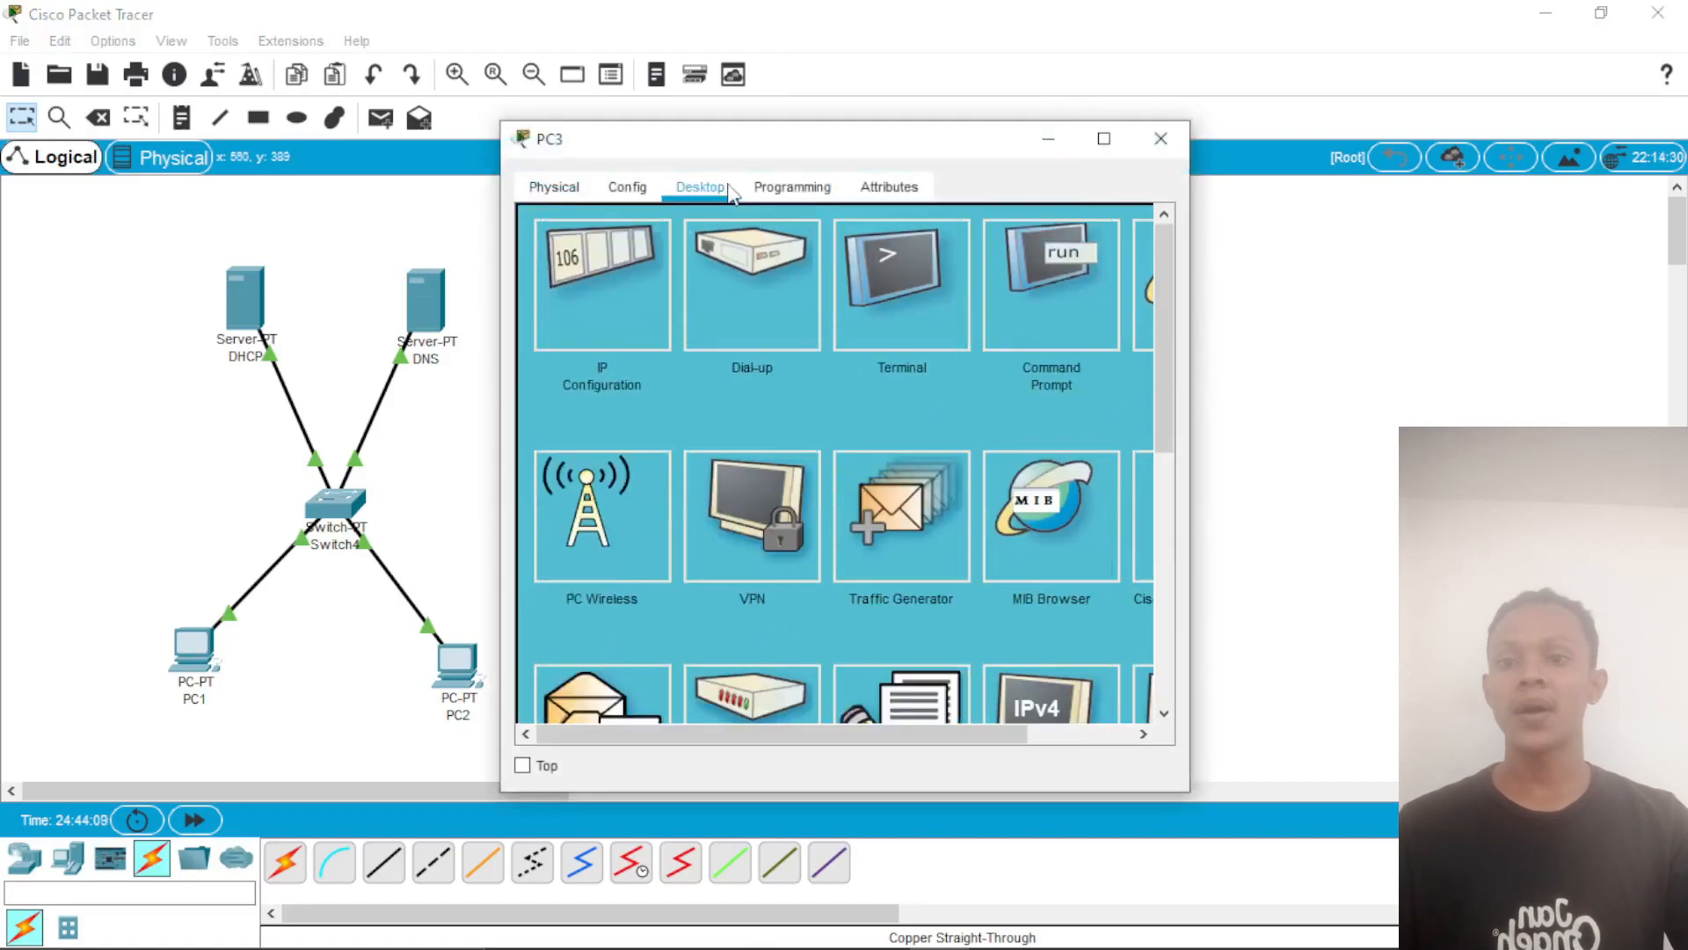
{"action": "left_click", "coordinate": [619, 293]}
{"action": "left_click", "coordinate": [591, 325]}
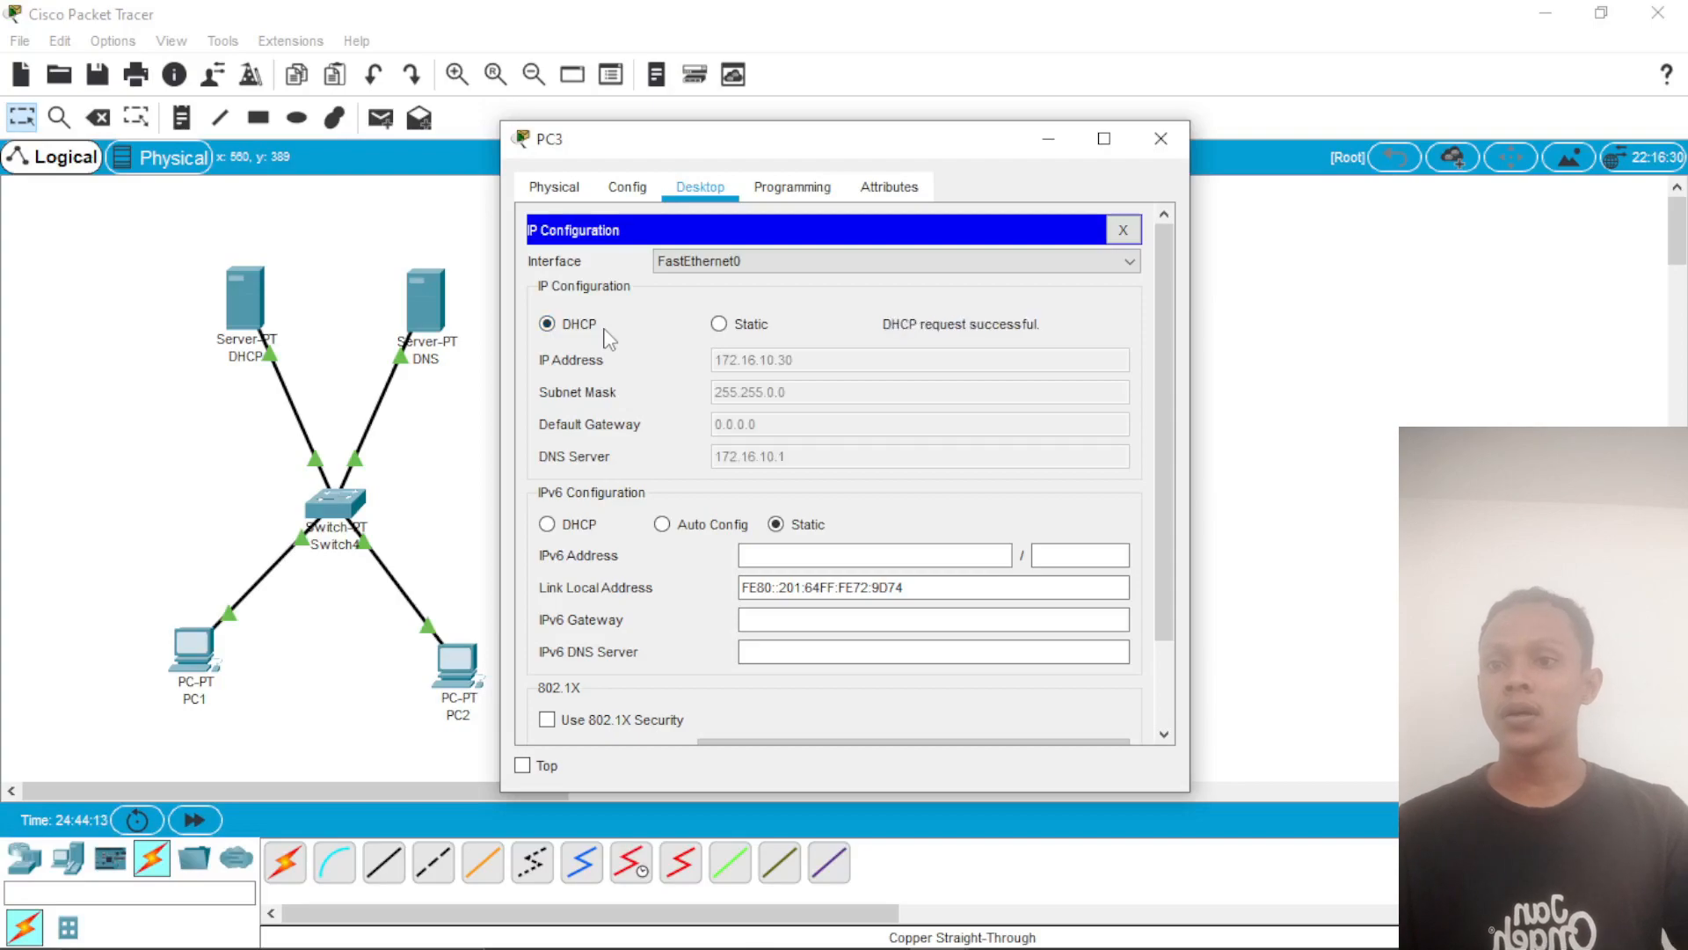
Step: Switch PC4's IP configuration to DHCP and close its settings
{"action": "left_click", "coordinate": [697, 190]}
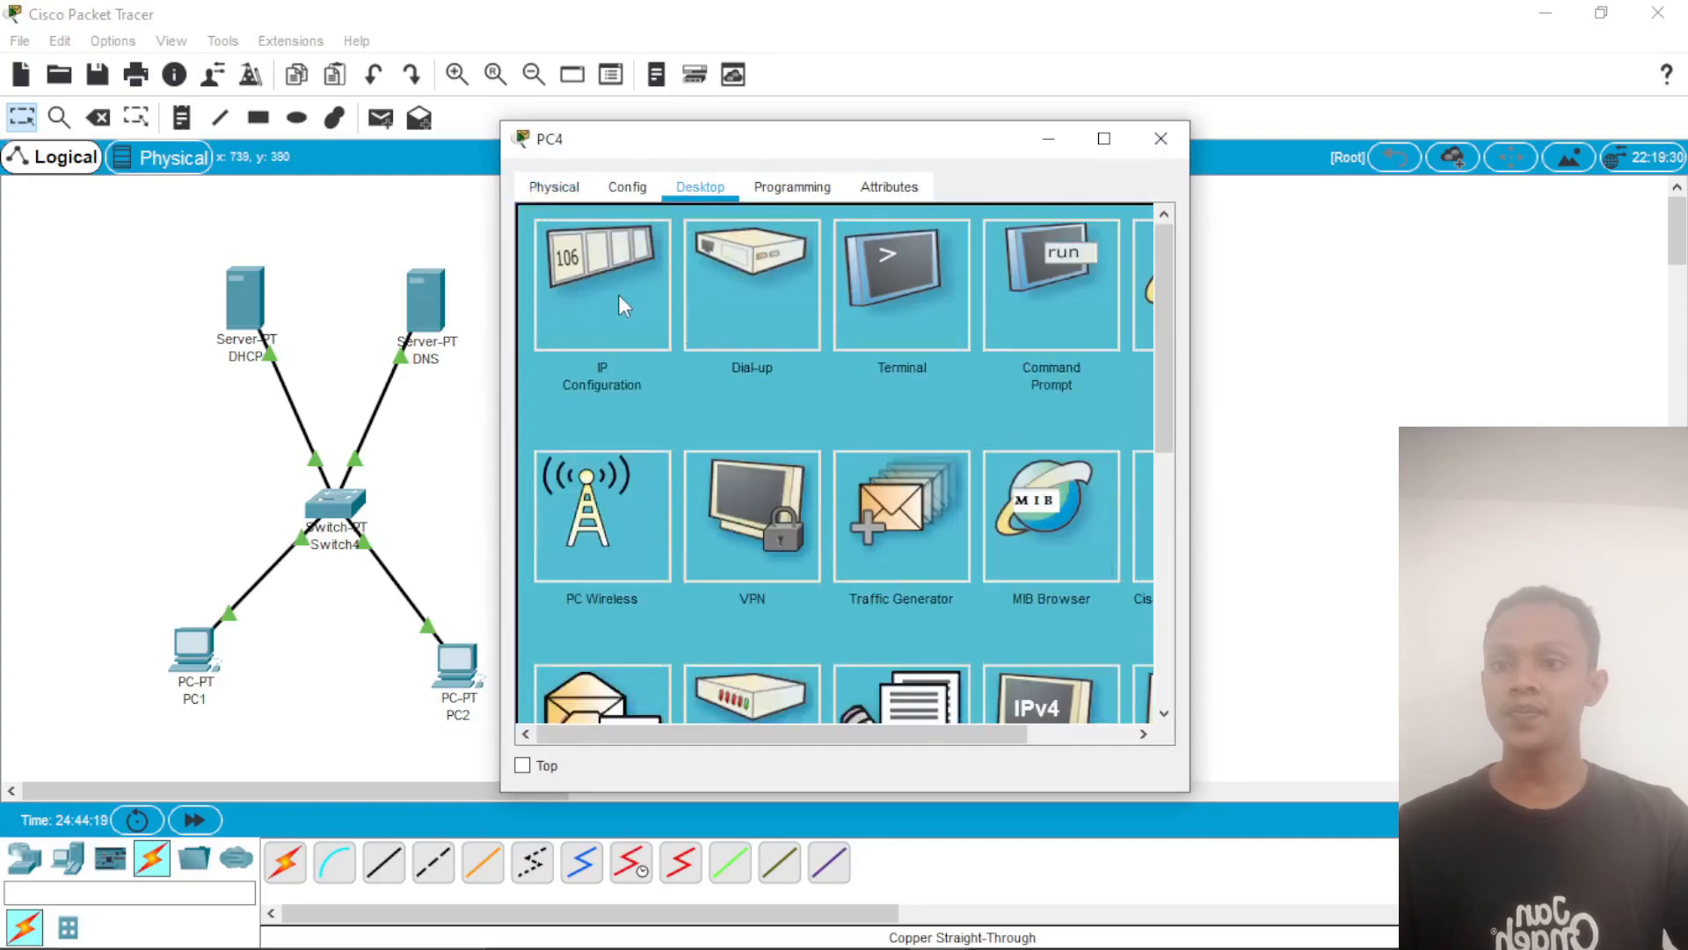
{"action": "left_click", "coordinate": [620, 296]}
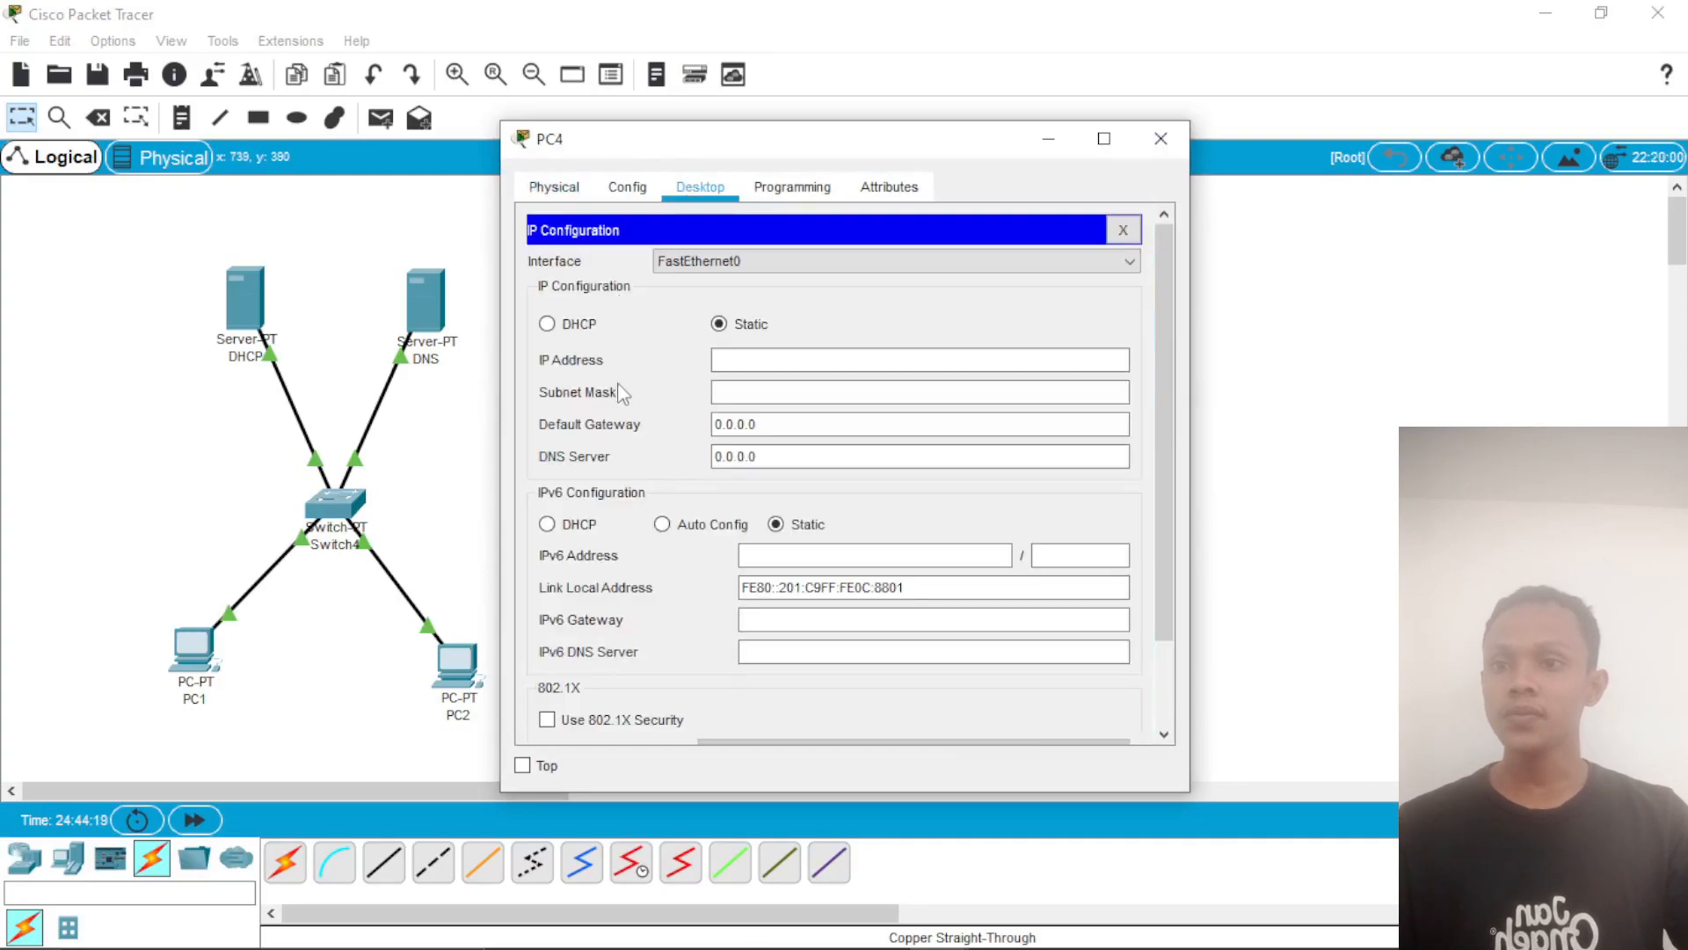
{"action": "left_click", "coordinate": [569, 325]}
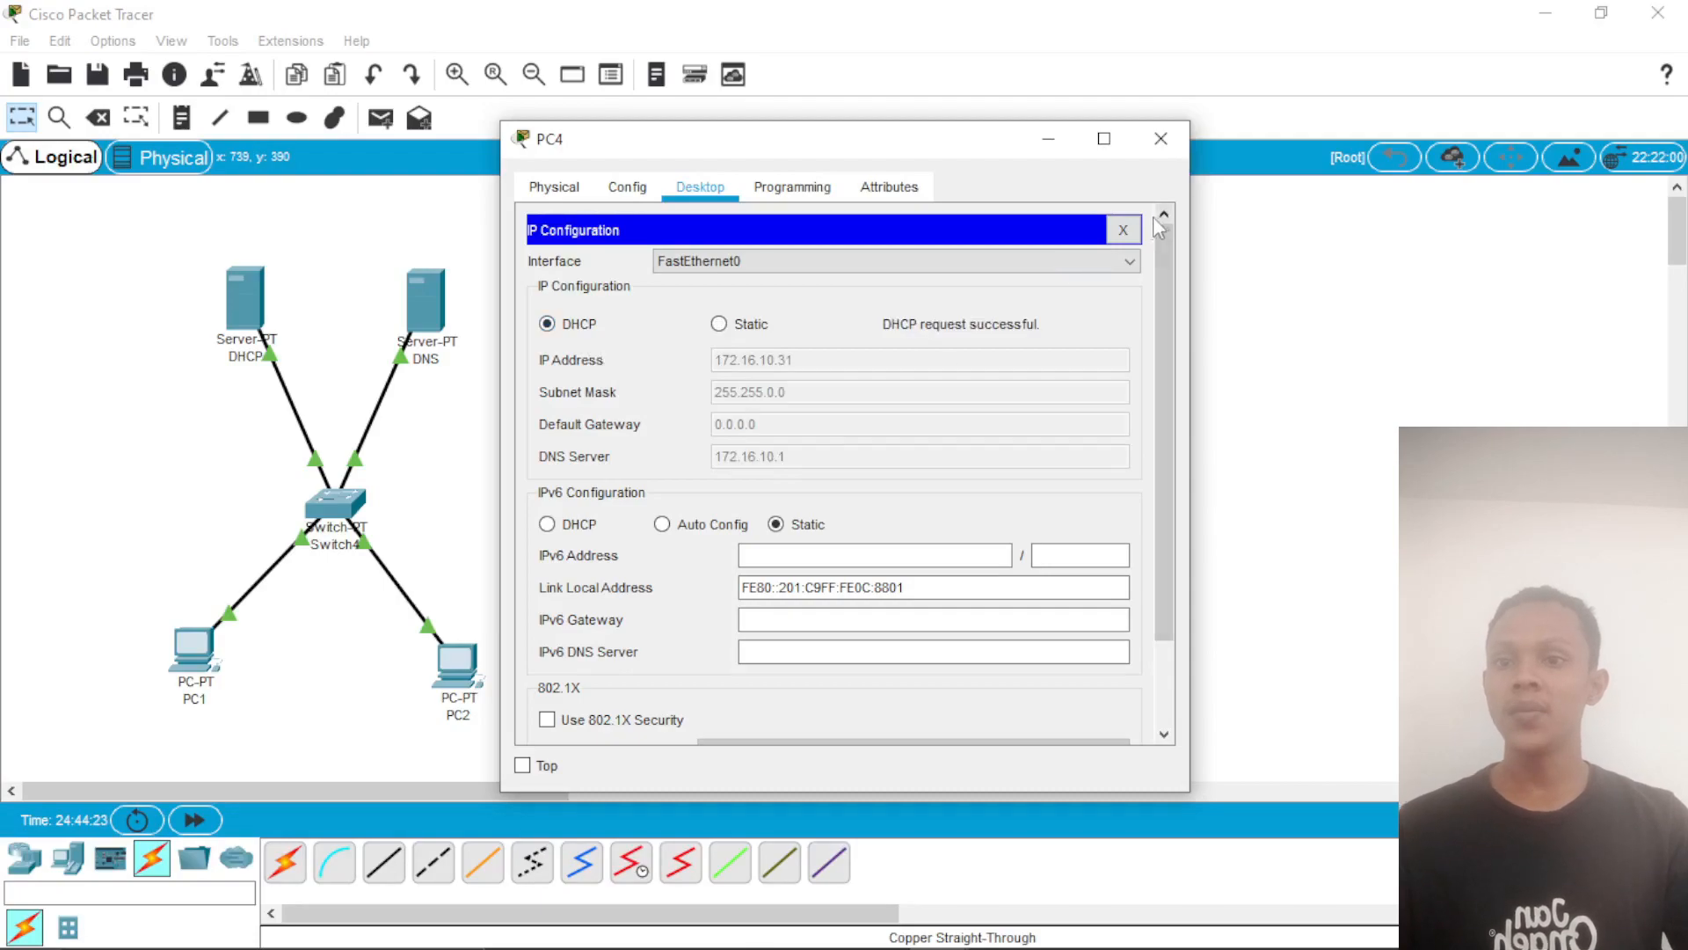
{"action": "left_click", "coordinate": [1161, 139]}
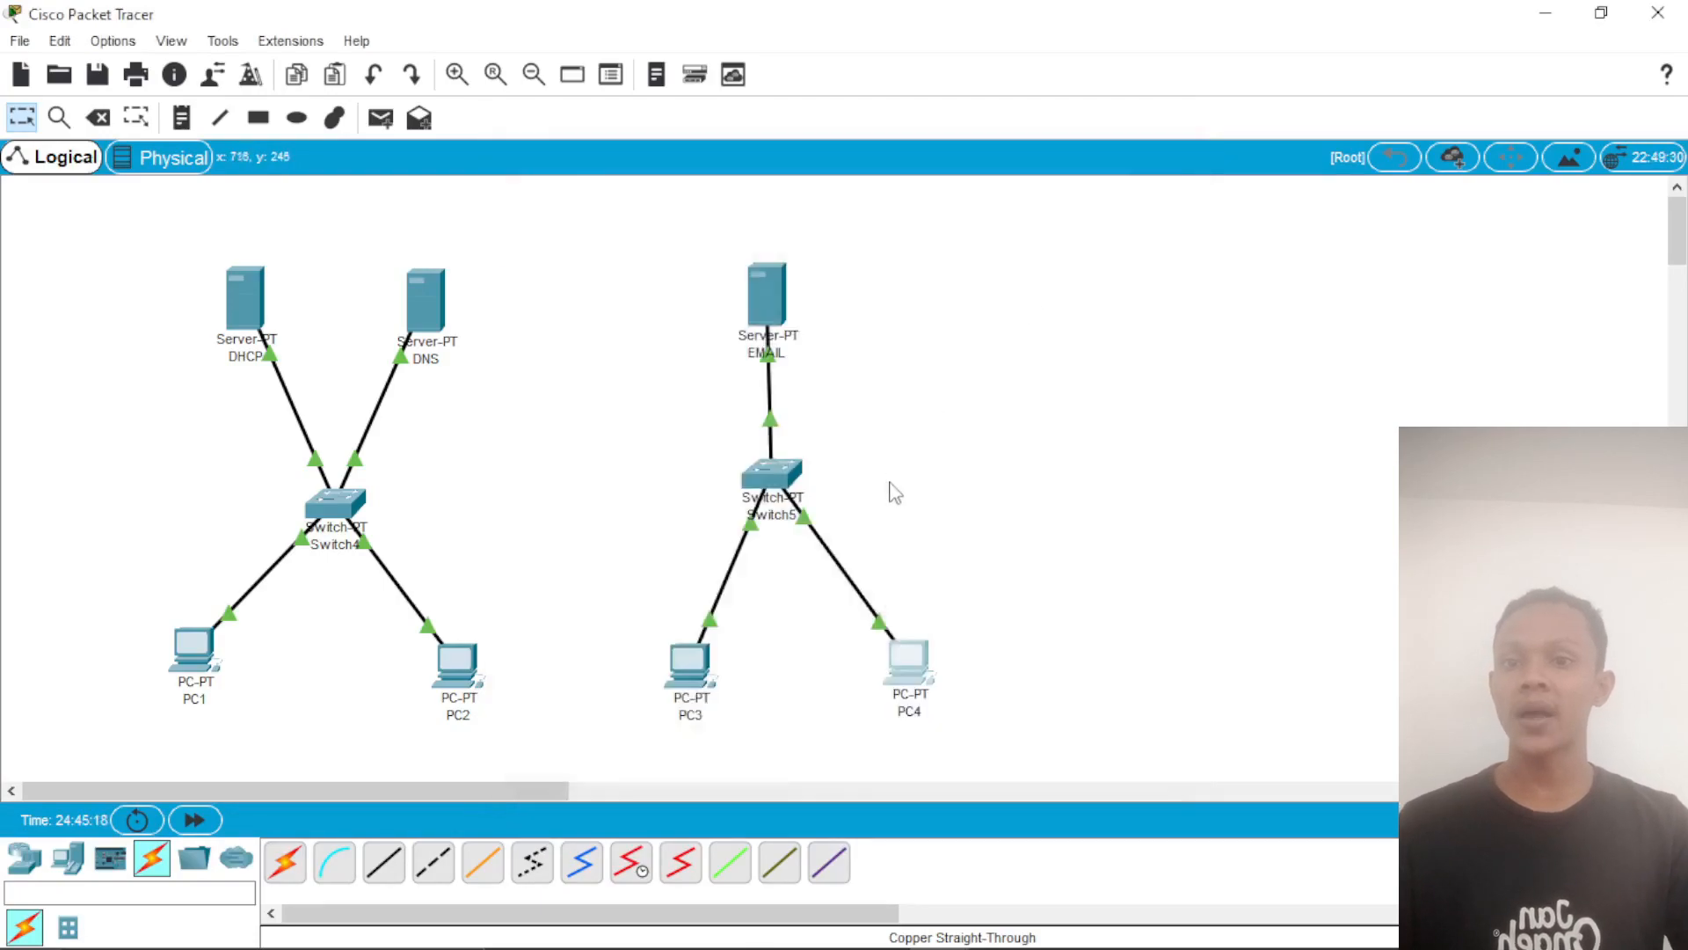
Step: Open PC3's mail configuration, set the name to user1 and fill in that user's e-mail address at mahasiswa.com
{"action": "left_click", "coordinate": [709, 670]}
{"action": "scroll", "coordinate": [659, 573], "scroll_direction": "down", "scroll_amount": 2}
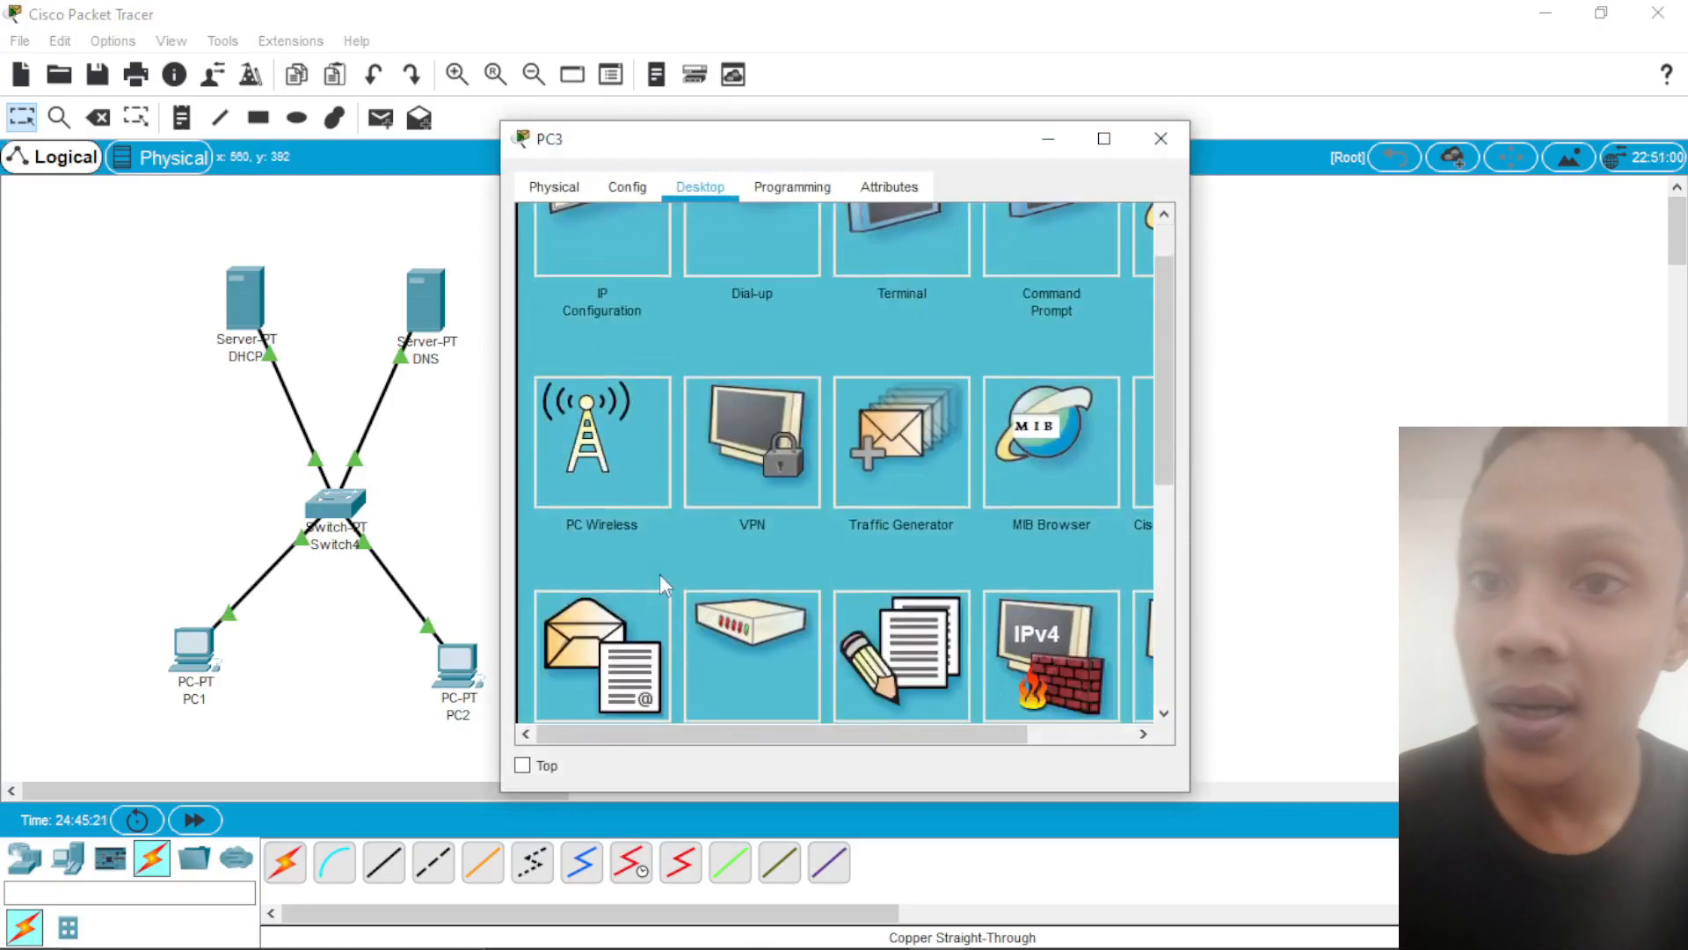
{"action": "left_click", "coordinate": [630, 594]}
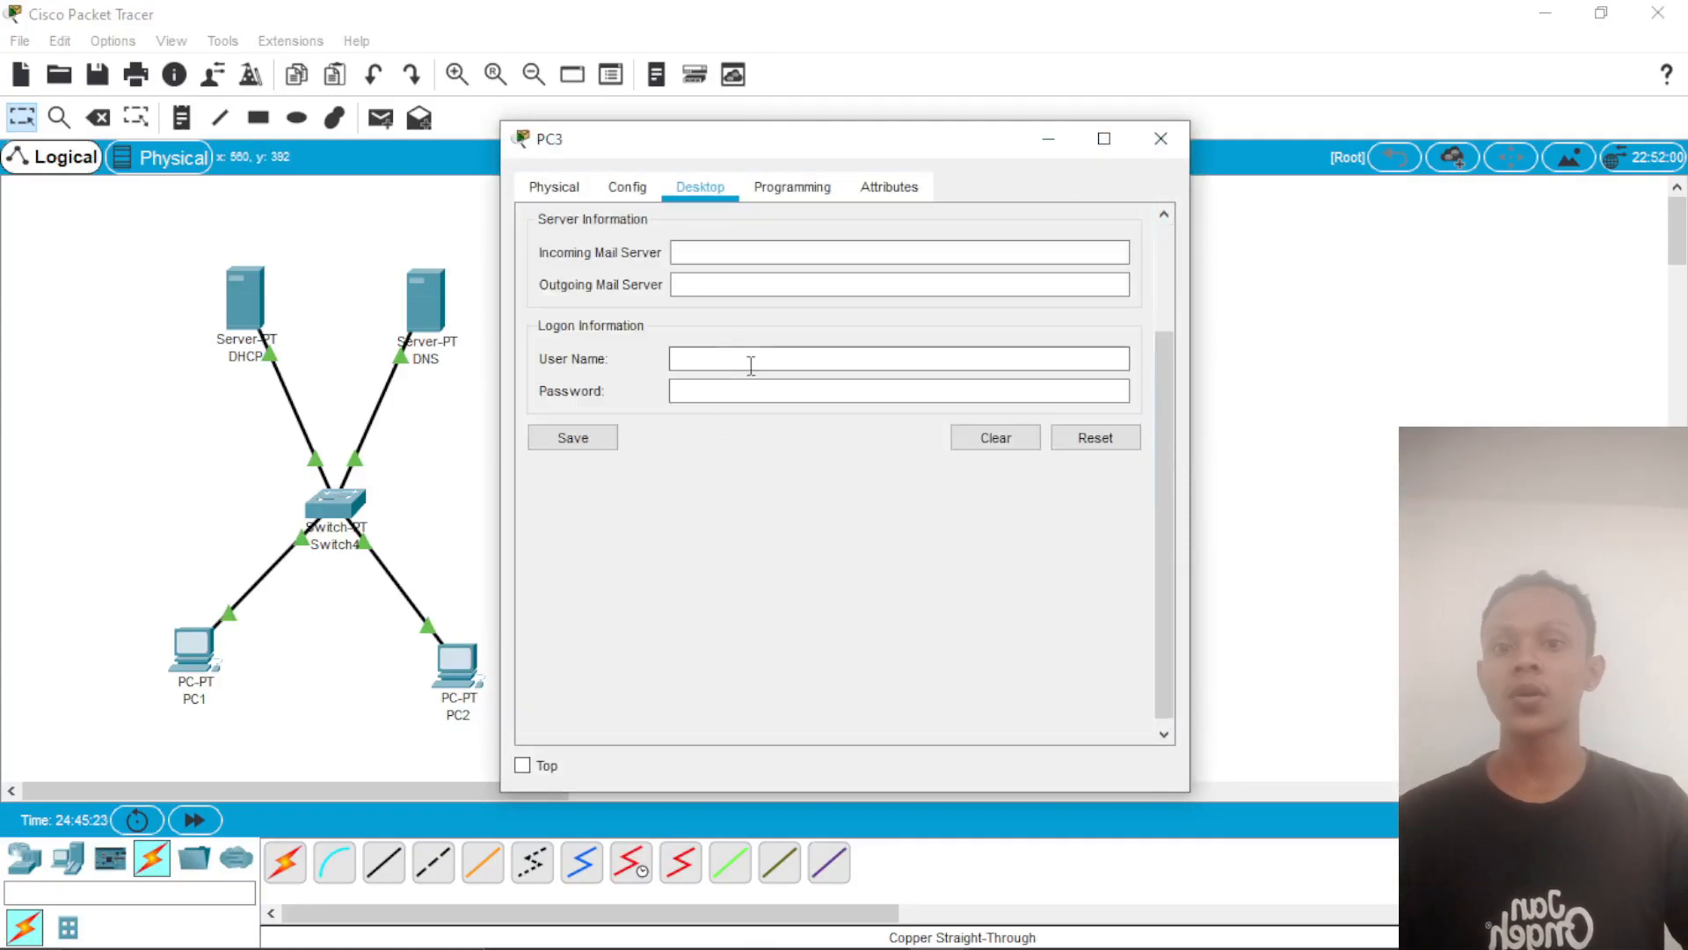
{"action": "scroll", "coordinate": [765, 360], "scroll_direction": "up", "scroll_amount": 2}
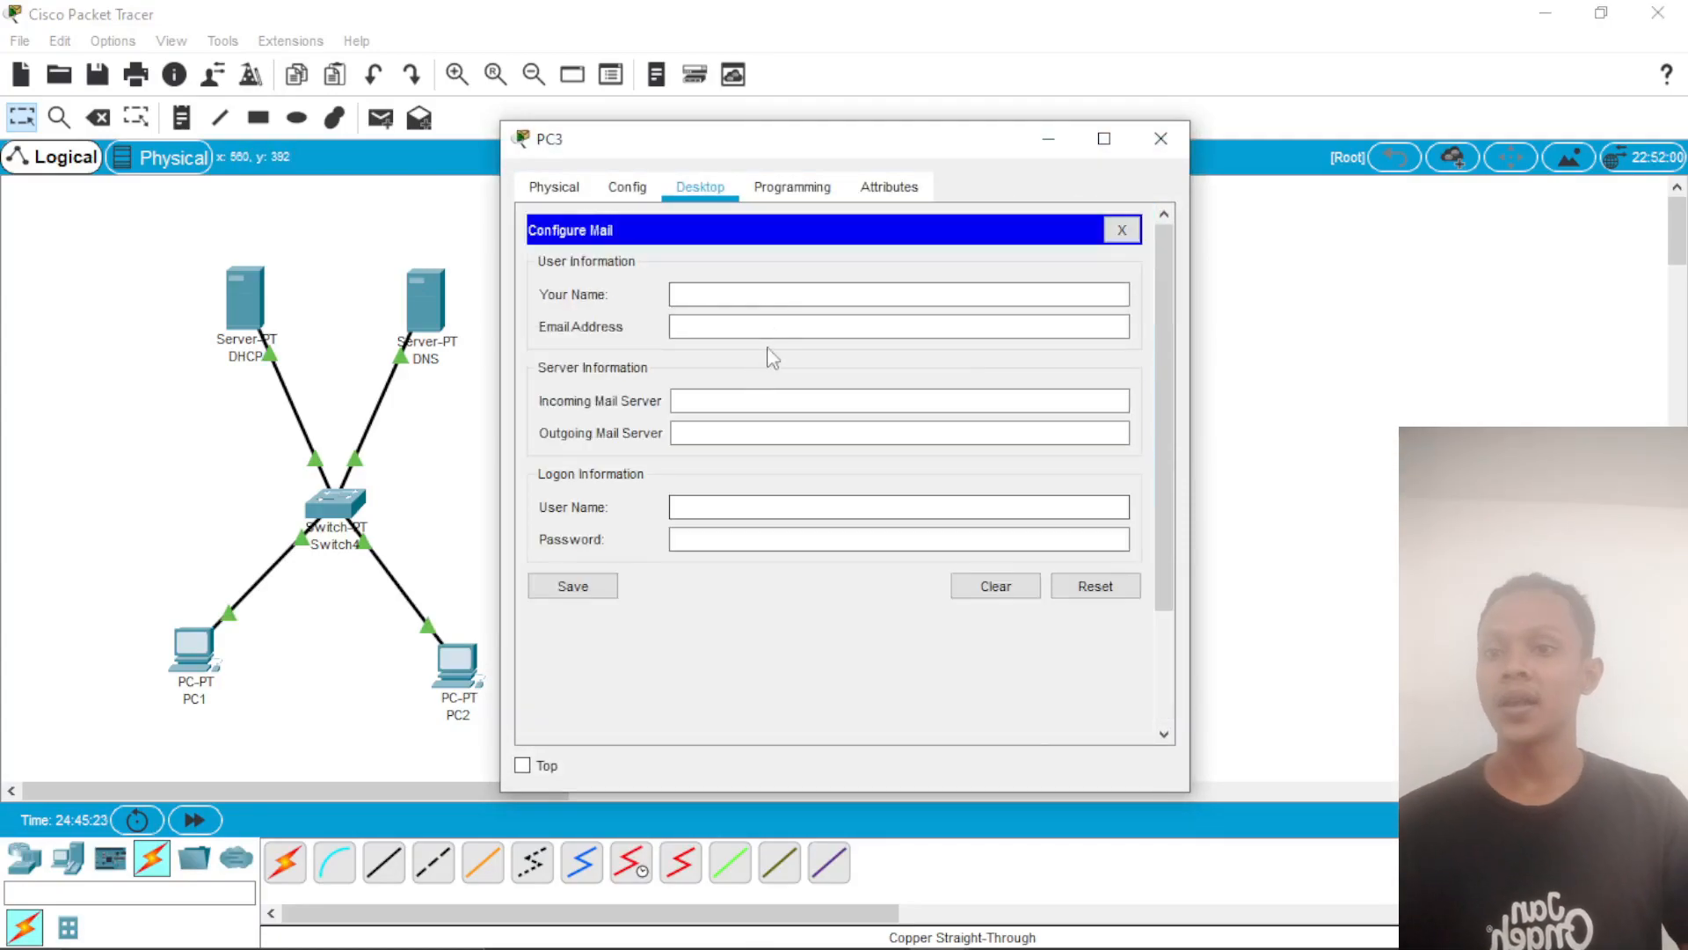
{"action": "left_click", "coordinate": [770, 298]}
{"action": "type", "text": "user3"}
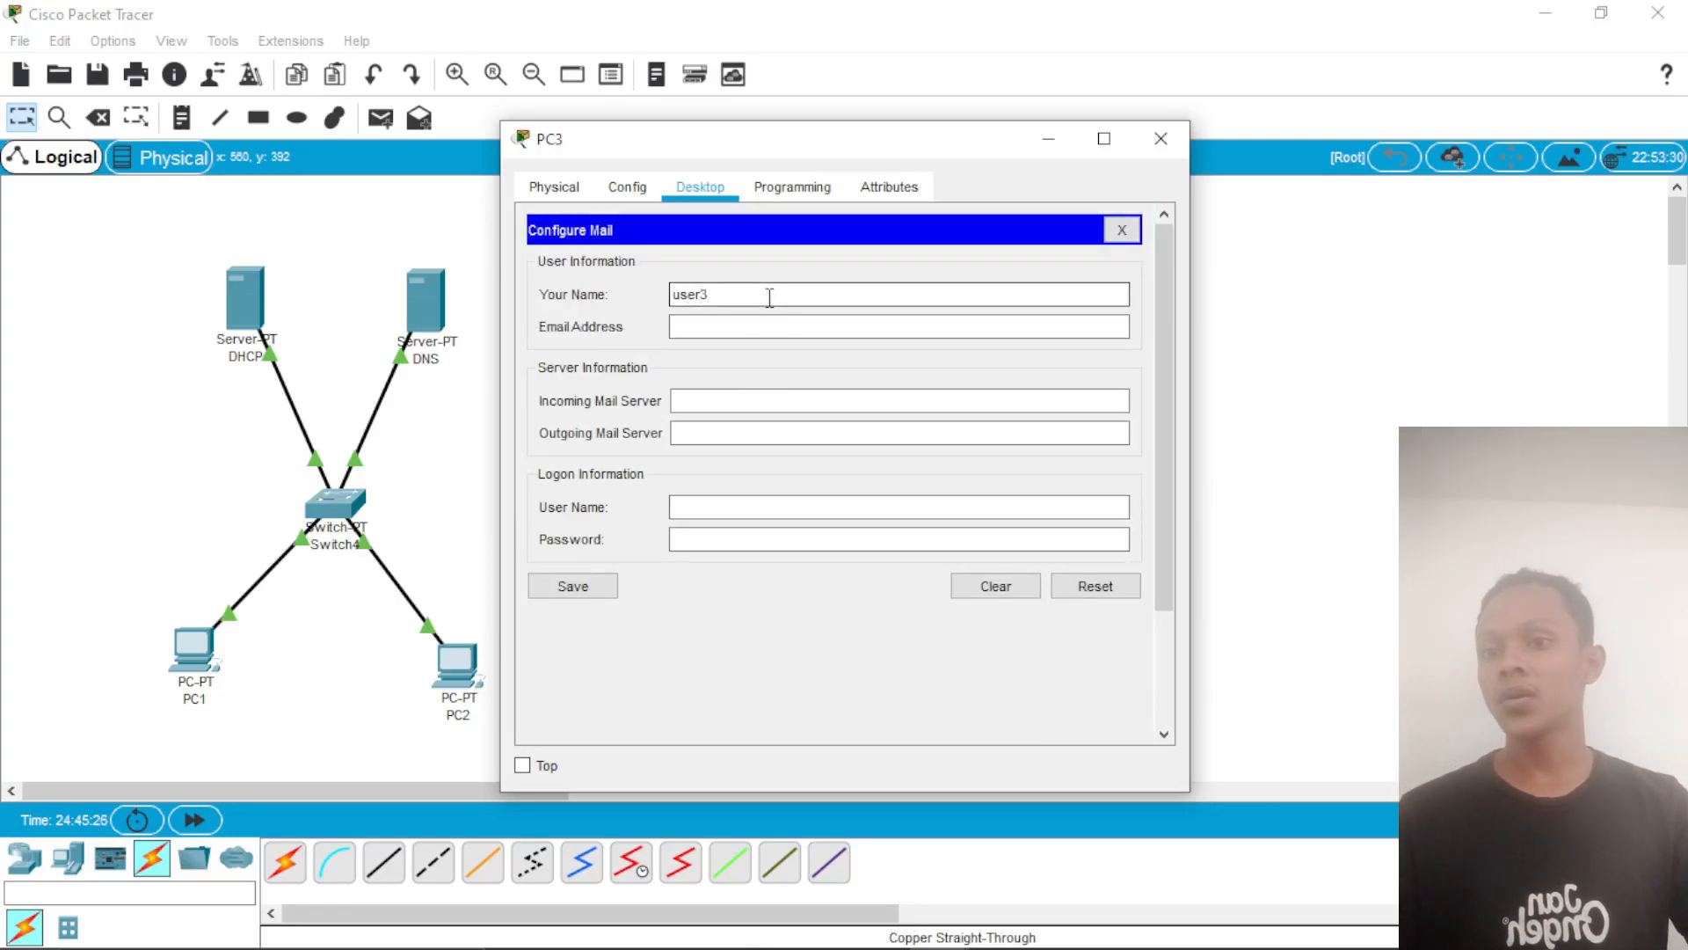
{"action": "key", "text": "BackSpace"}
{"action": "type", "text": "1"}
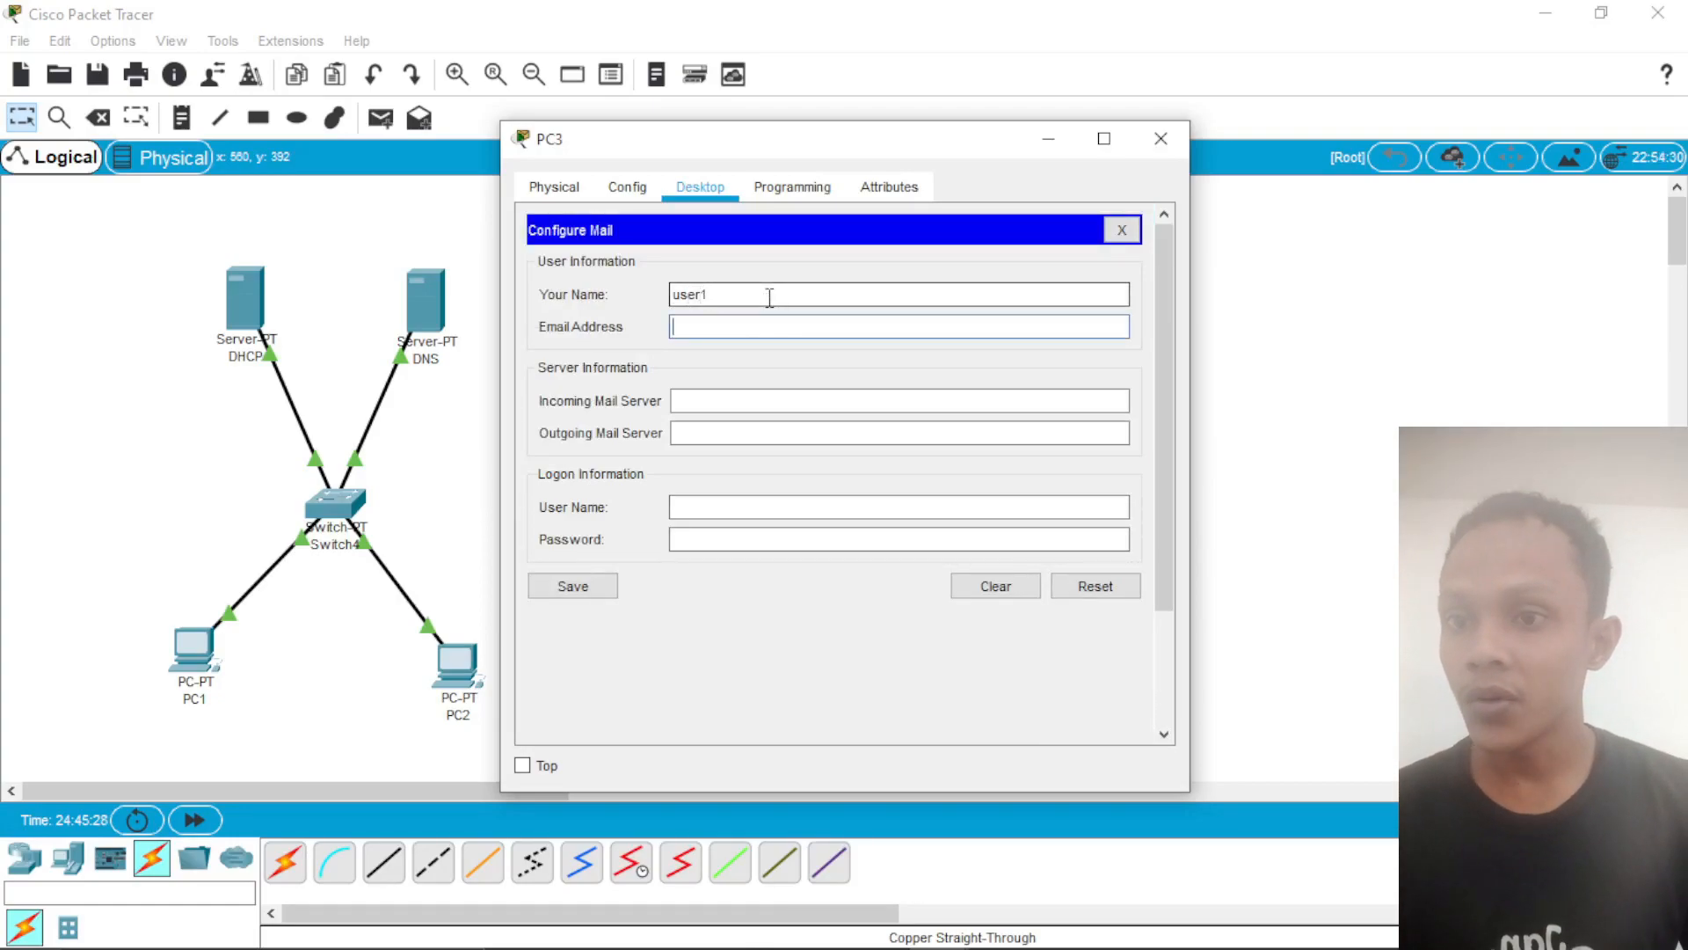
{"action": "key", "text": "Tab"}
{"action": "type", "text": "user1"}
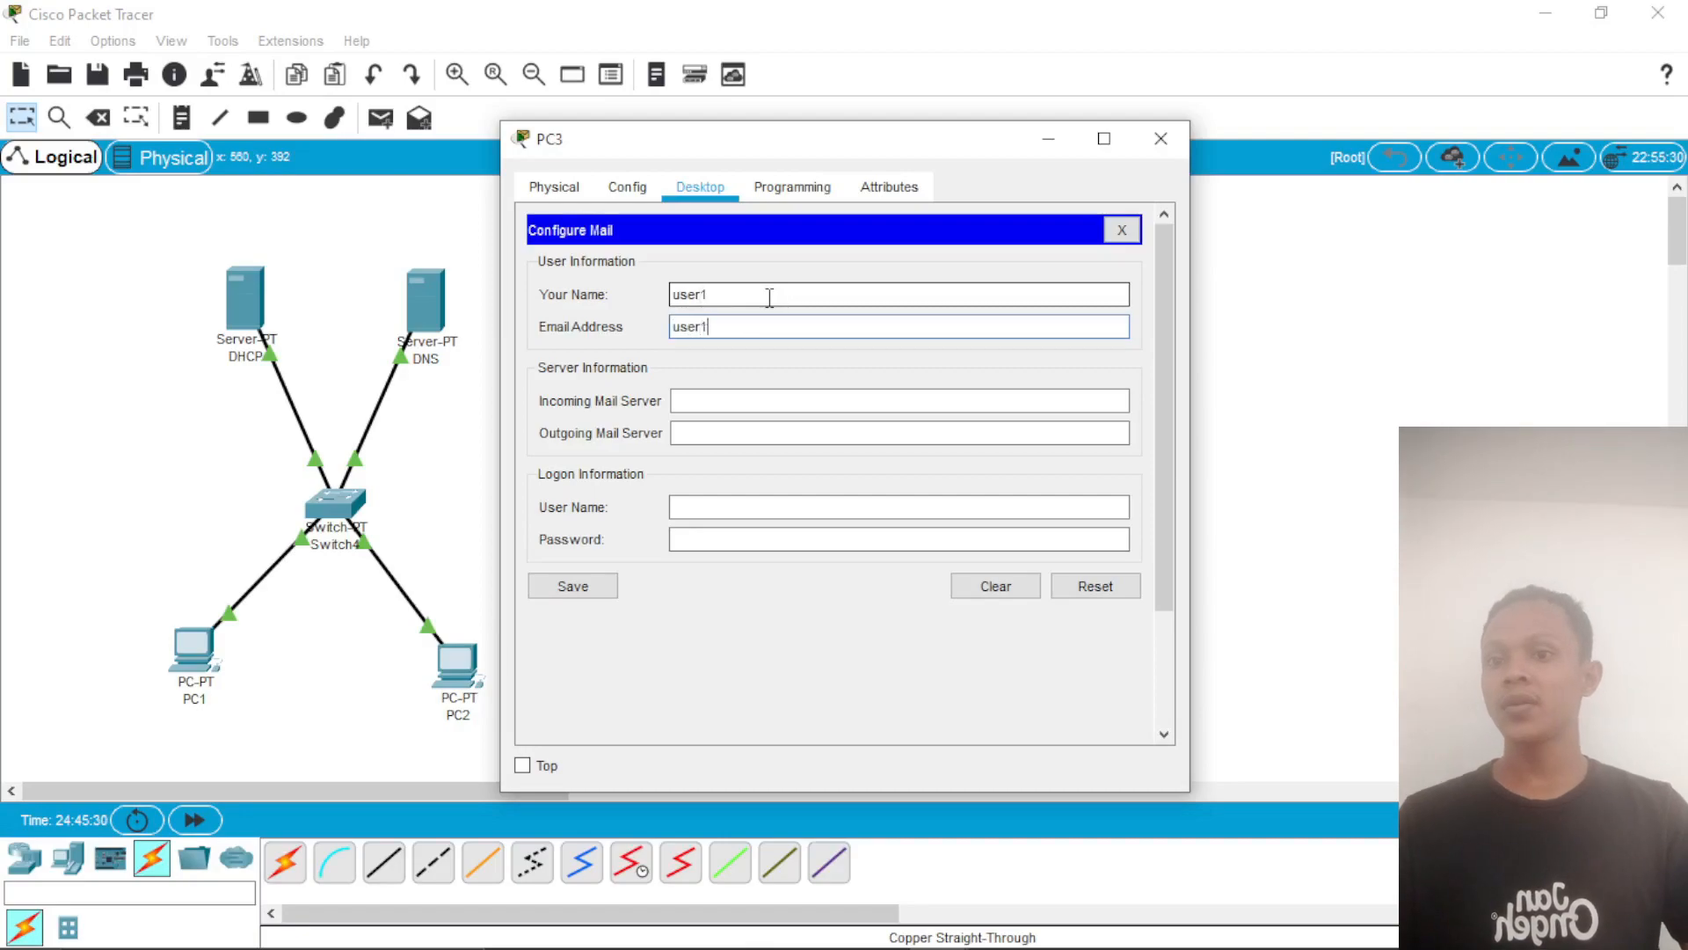
{"action": "type", "text": "@mahasiswa.co"}
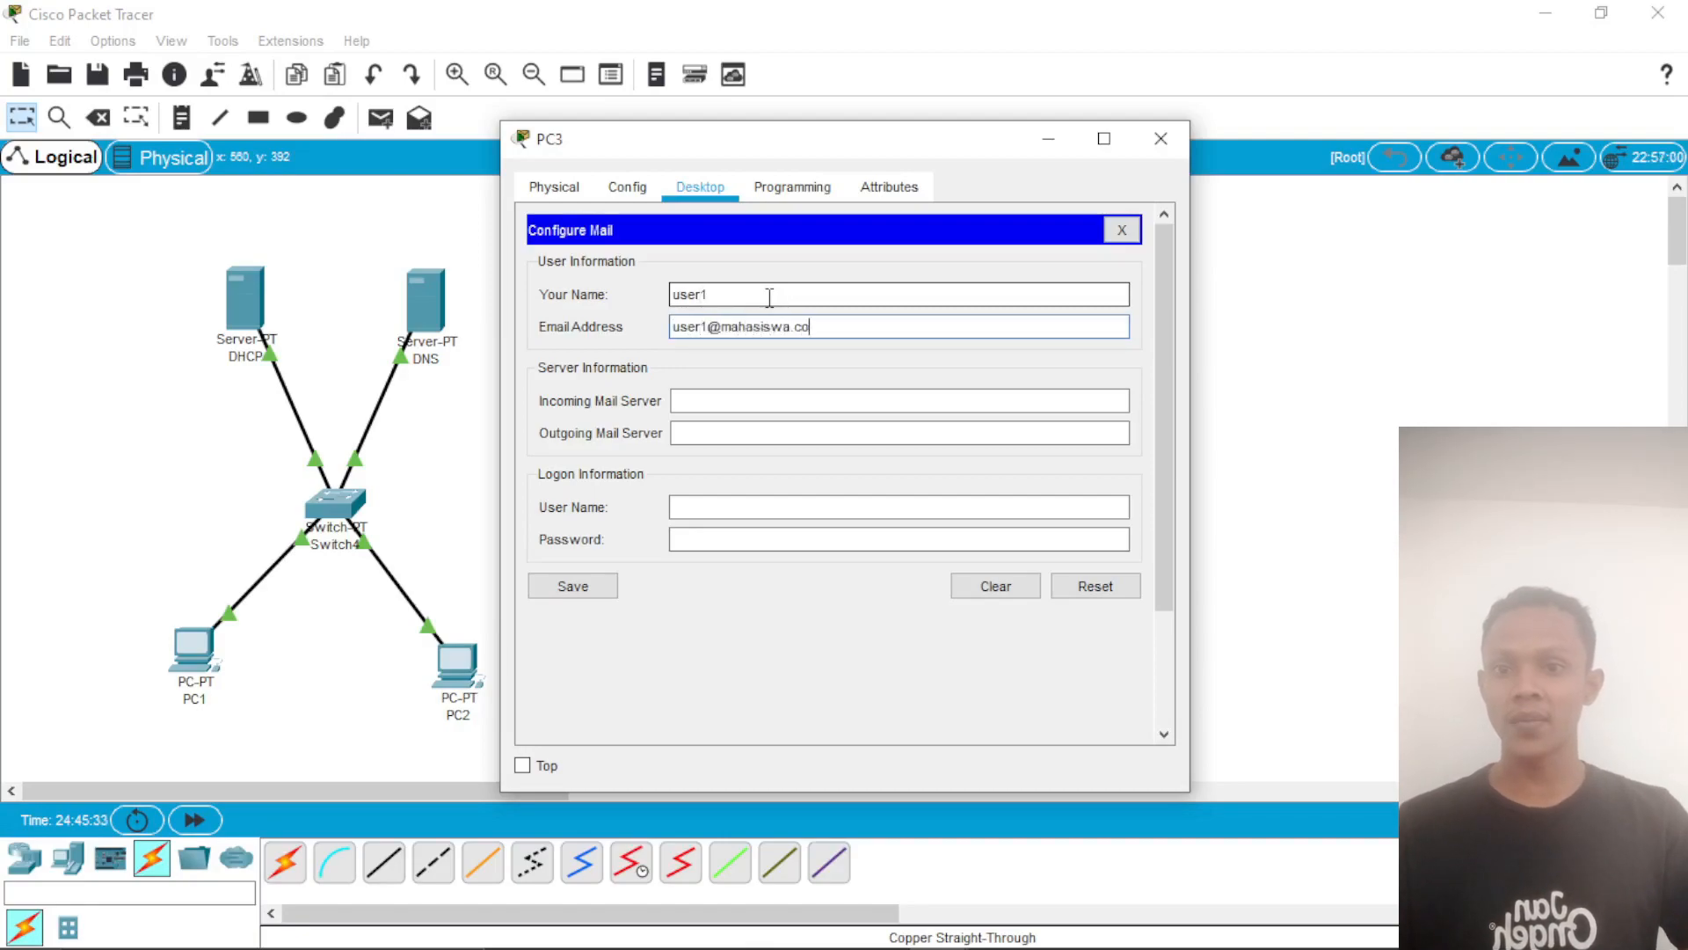
{"action": "type", "text": "mahasiswa.com"}
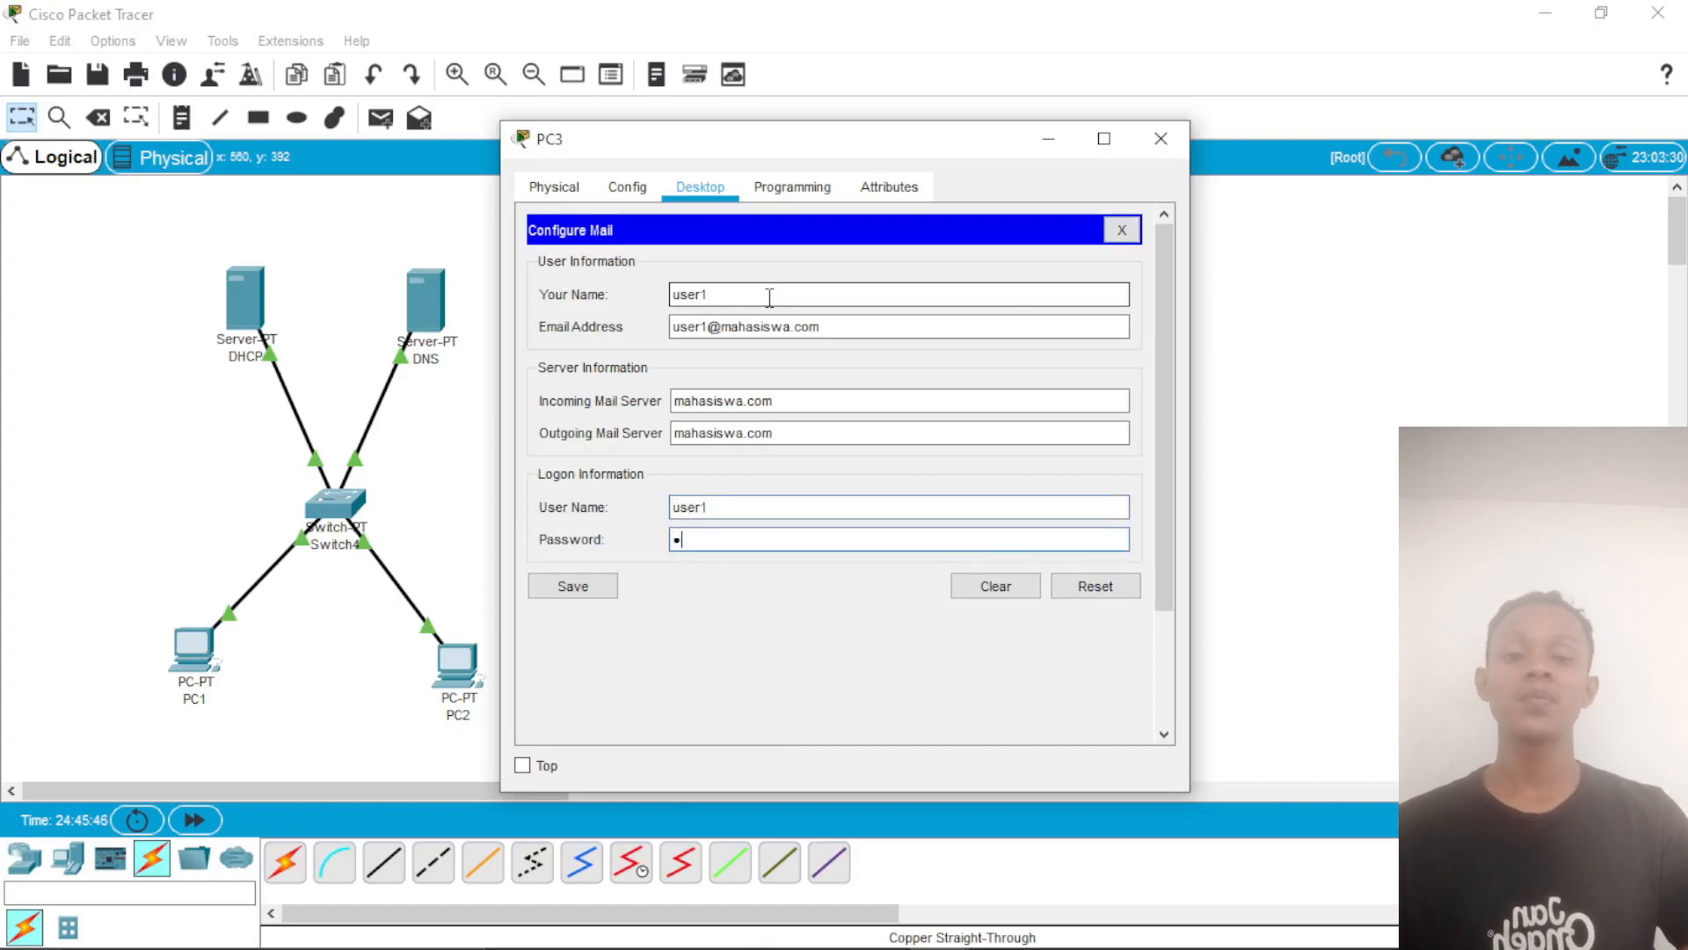
Step: Set PC3's incoming and outgoing mail servers to mahasiswa.com, enter the user1 logon and its password, then save and close PC3
{"action": "left_click", "coordinate": [612, 590]}
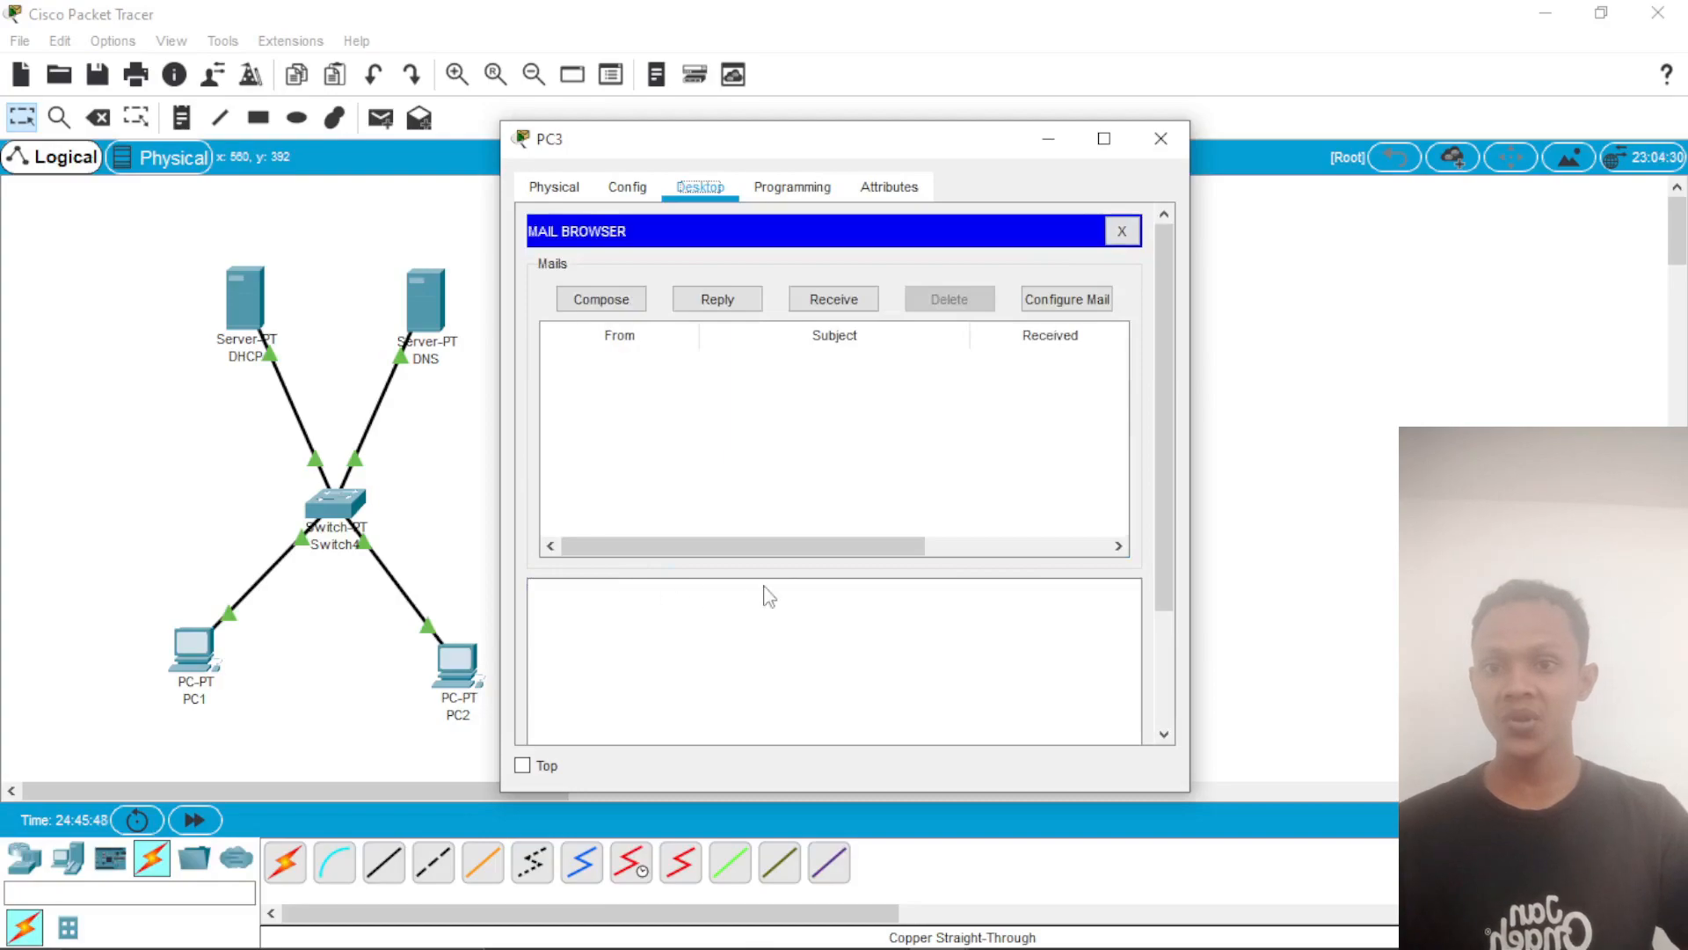
{"action": "left_click", "coordinate": [1160, 138]}
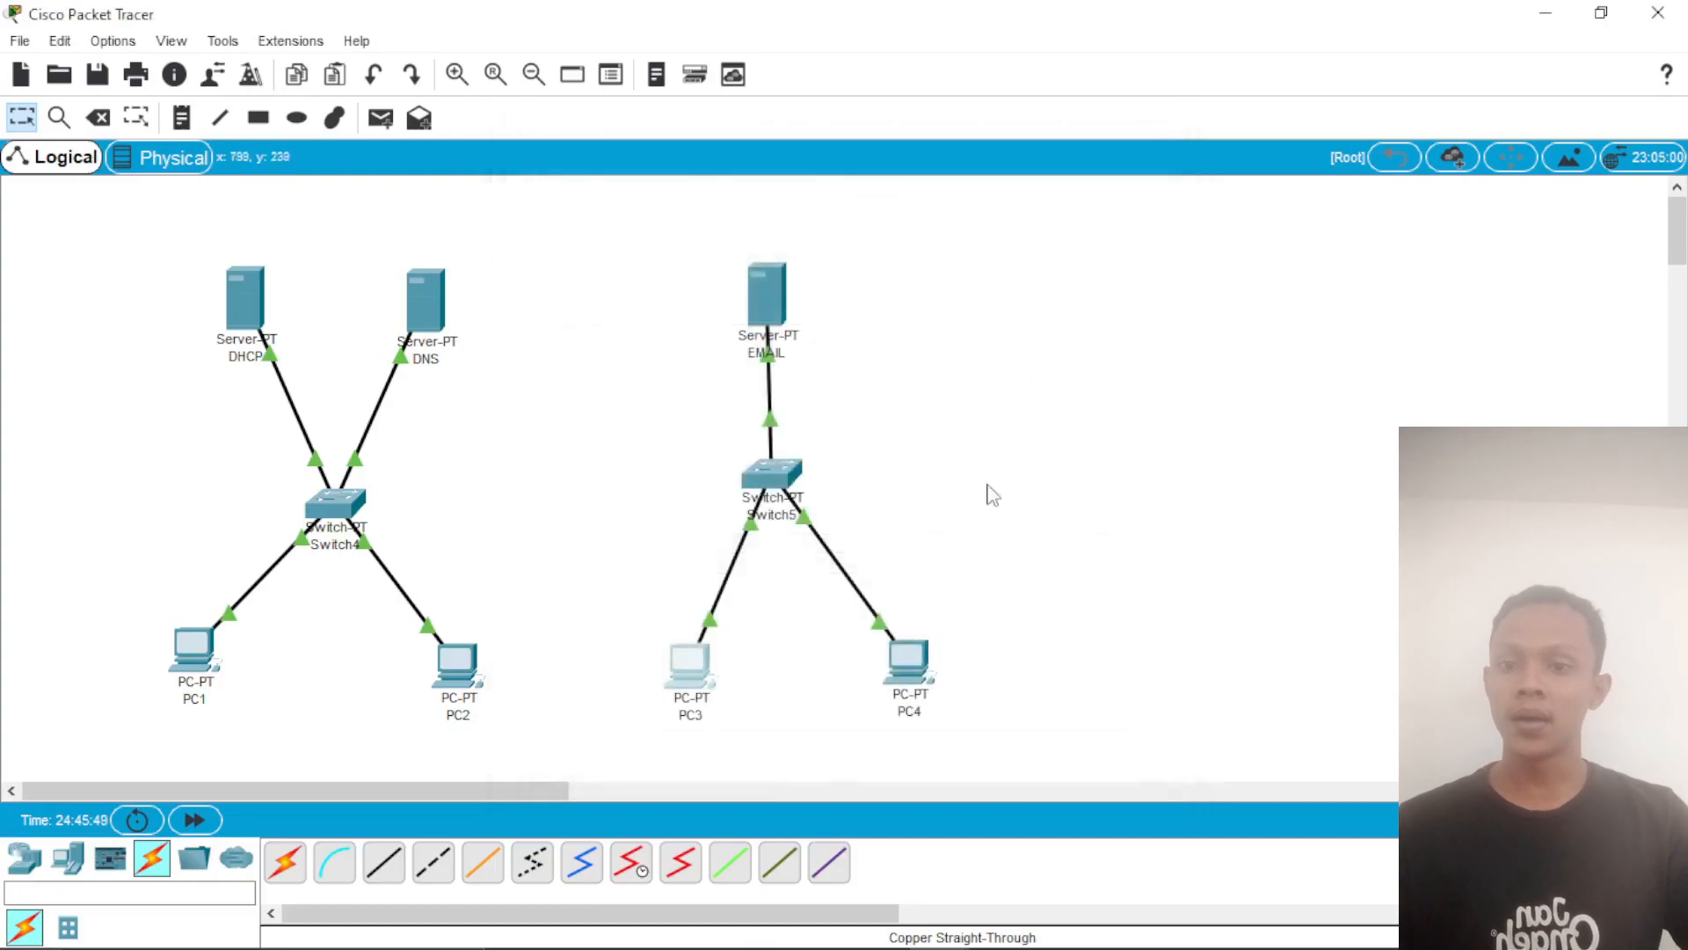
Step: Open PC4's mail configuration, set the name to user2 and fill in that user's e-mail address at mahasiswa.com
{"action": "double_click", "coordinate": [908, 662]}
{"action": "left_click", "coordinate": [616, 690]}
{"action": "left_click", "coordinate": [762, 299]}
{"action": "type", "text": "user2"}
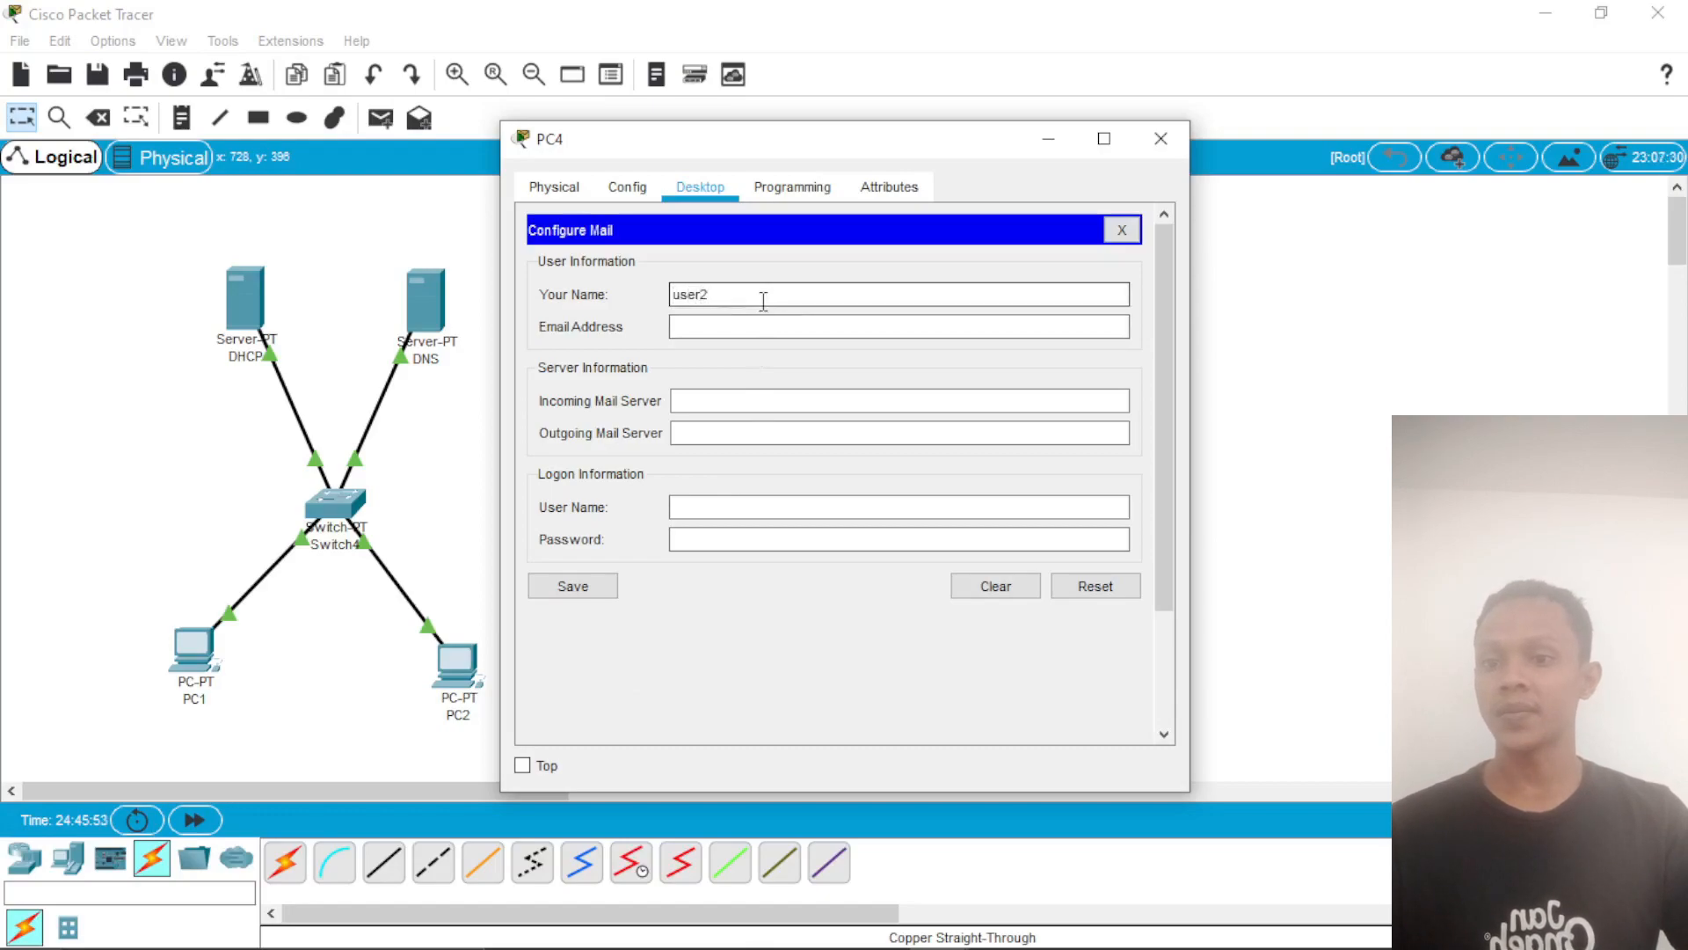
{"action": "type", "text": "user2@mahasiswa"}
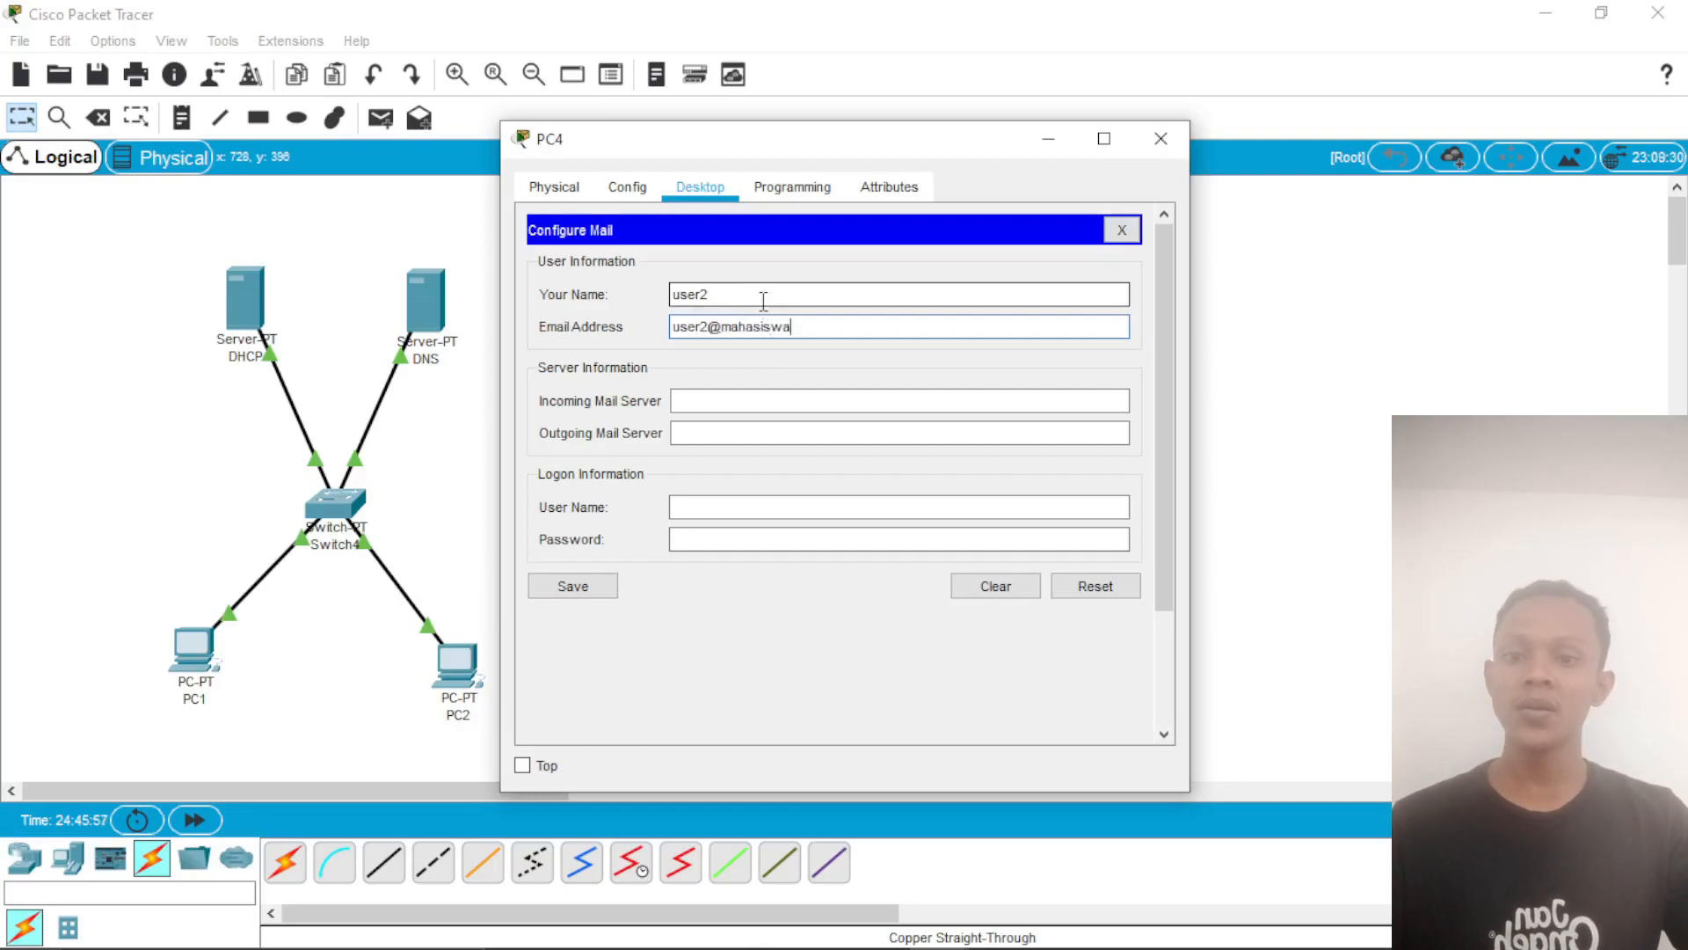
{"action": "type", "text": ".com"}
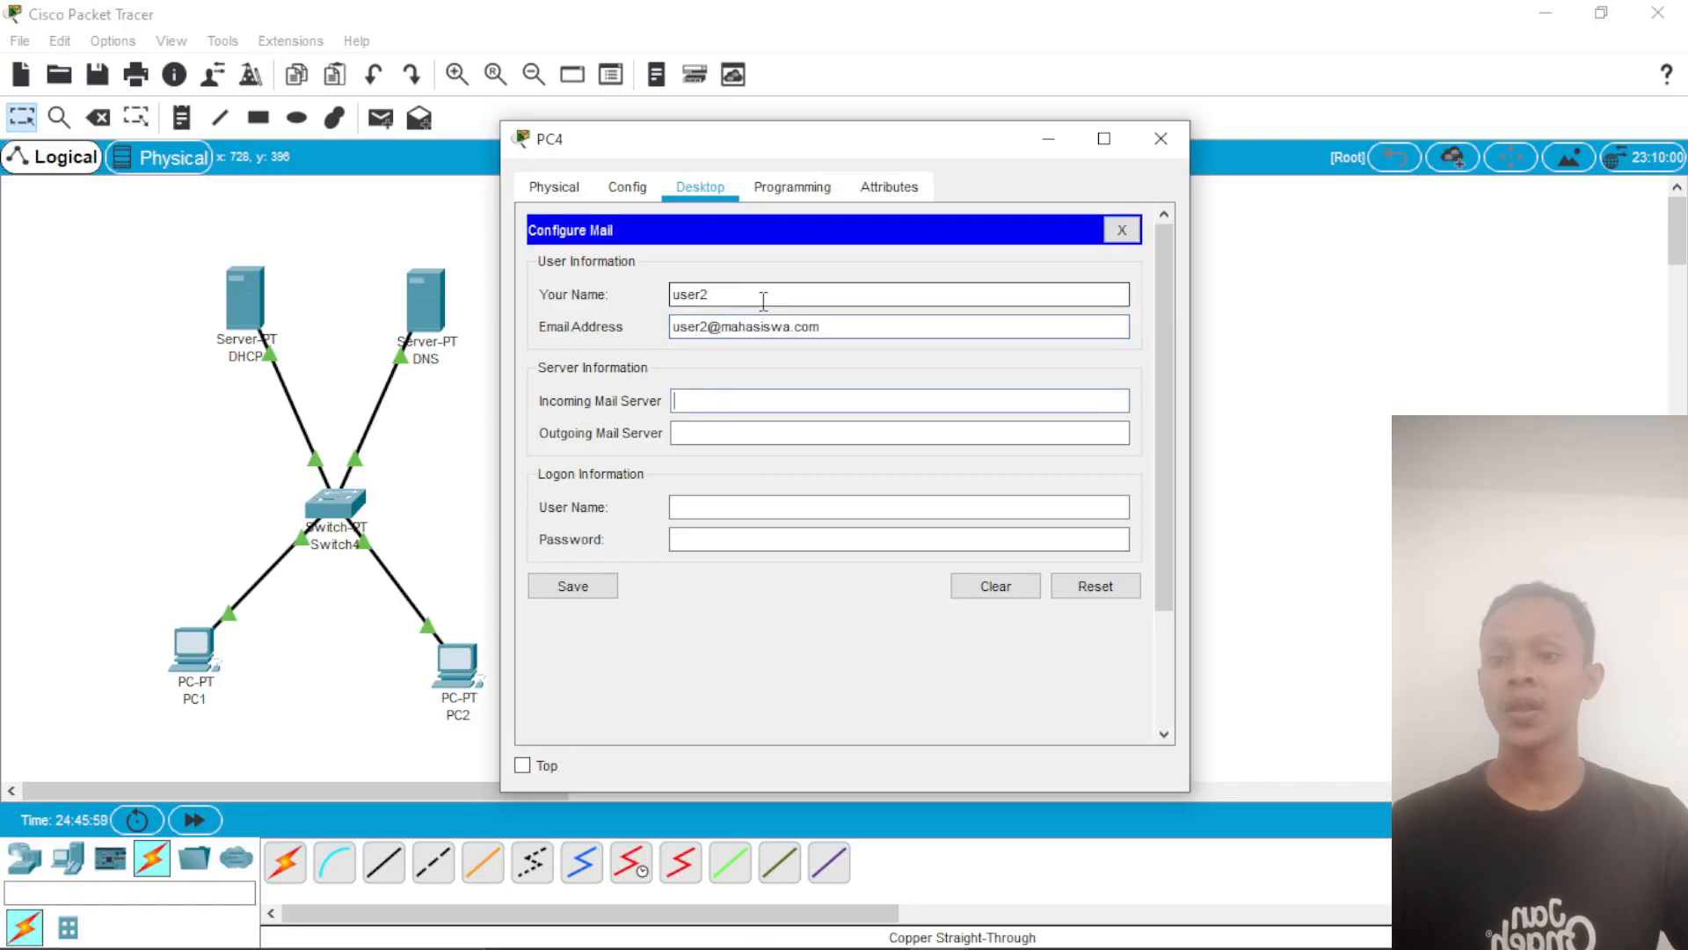
Step: Set PC4's incoming and outgoing mail servers to mahasiswa.com
{"action": "key", "text": "Tab"}
{"action": "type", "text": "mahasiswa.co"}
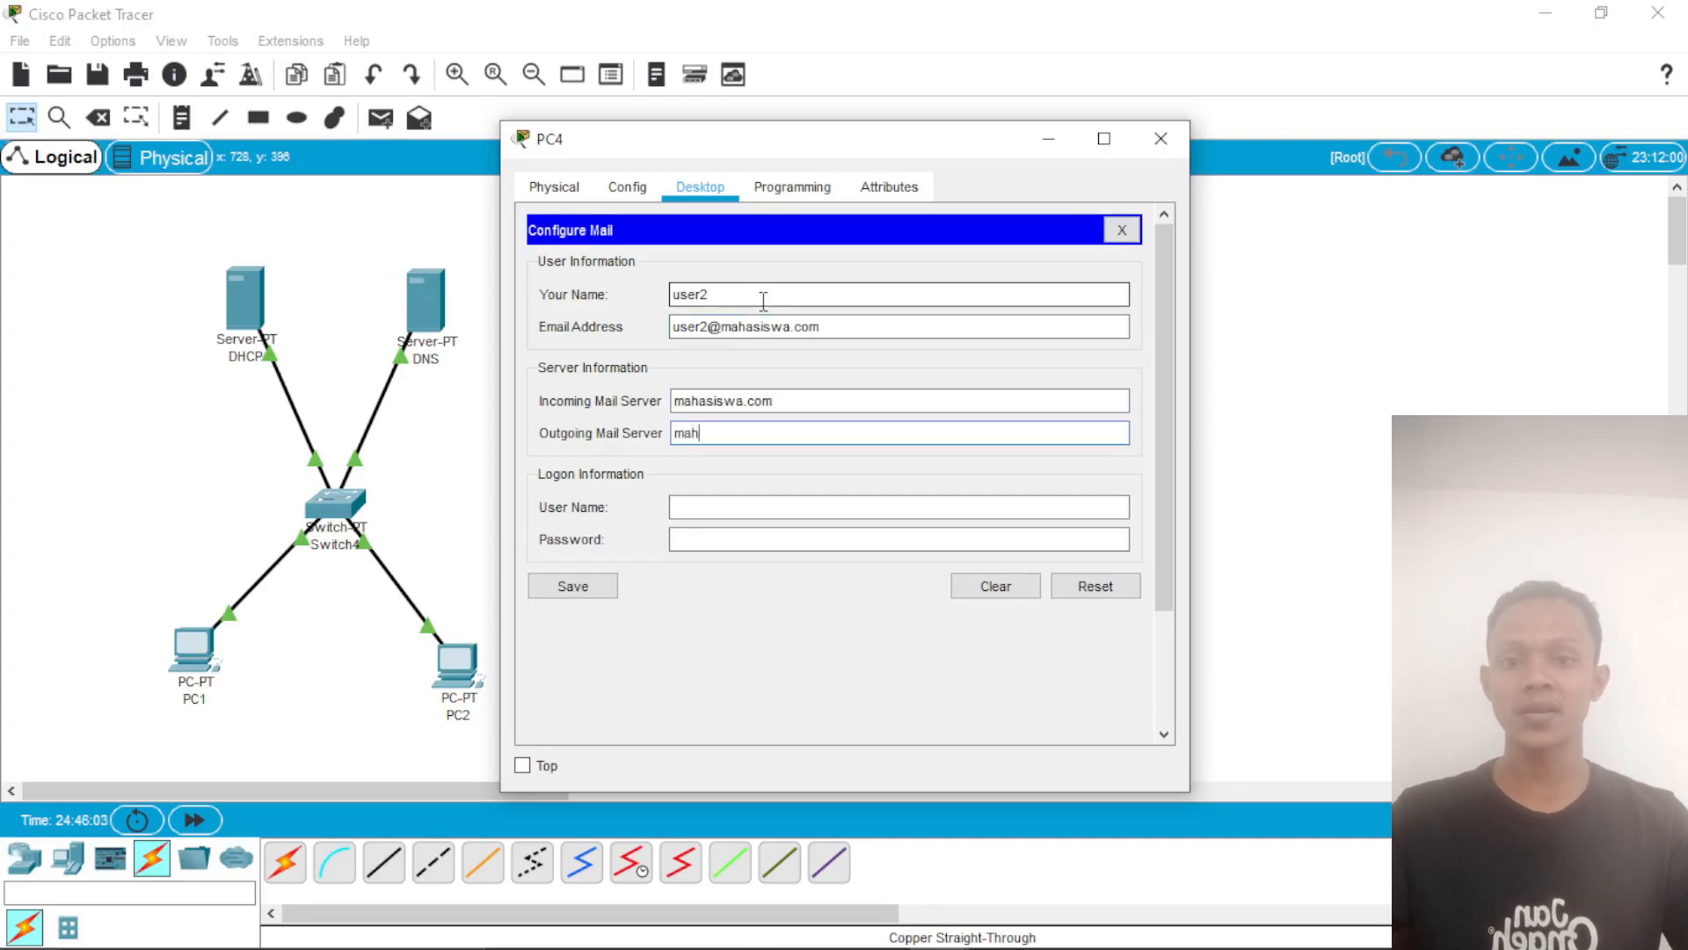
{"action": "type", "text": "mahasiswa.com"}
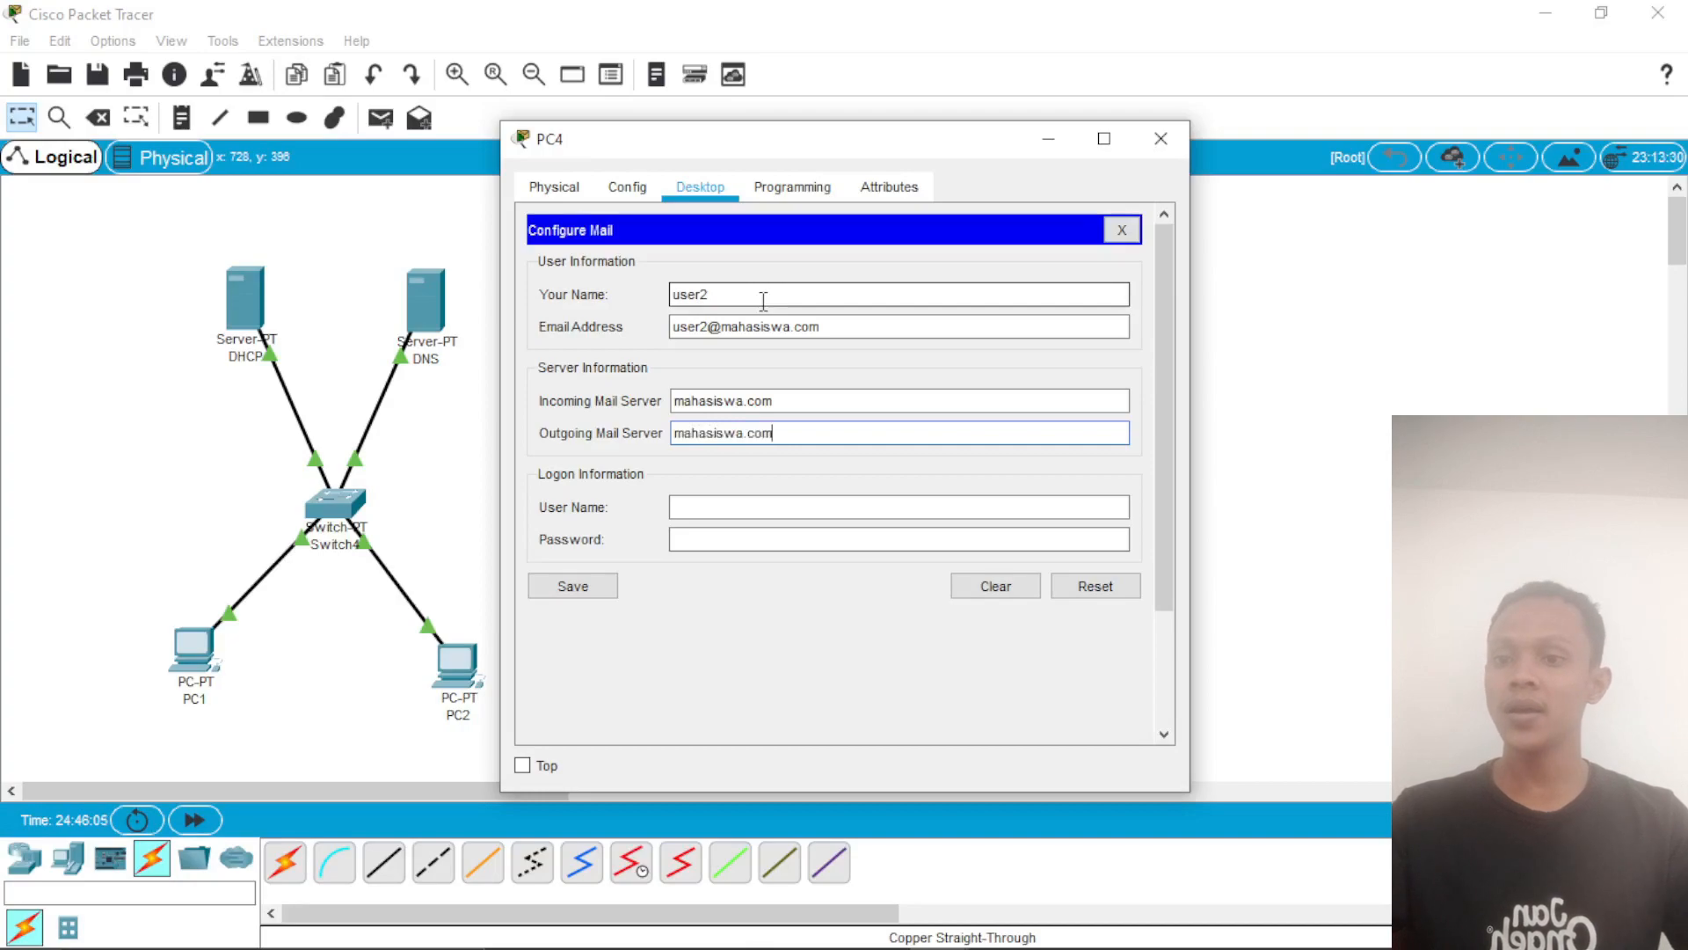
{"action": "type", "text": "user2"}
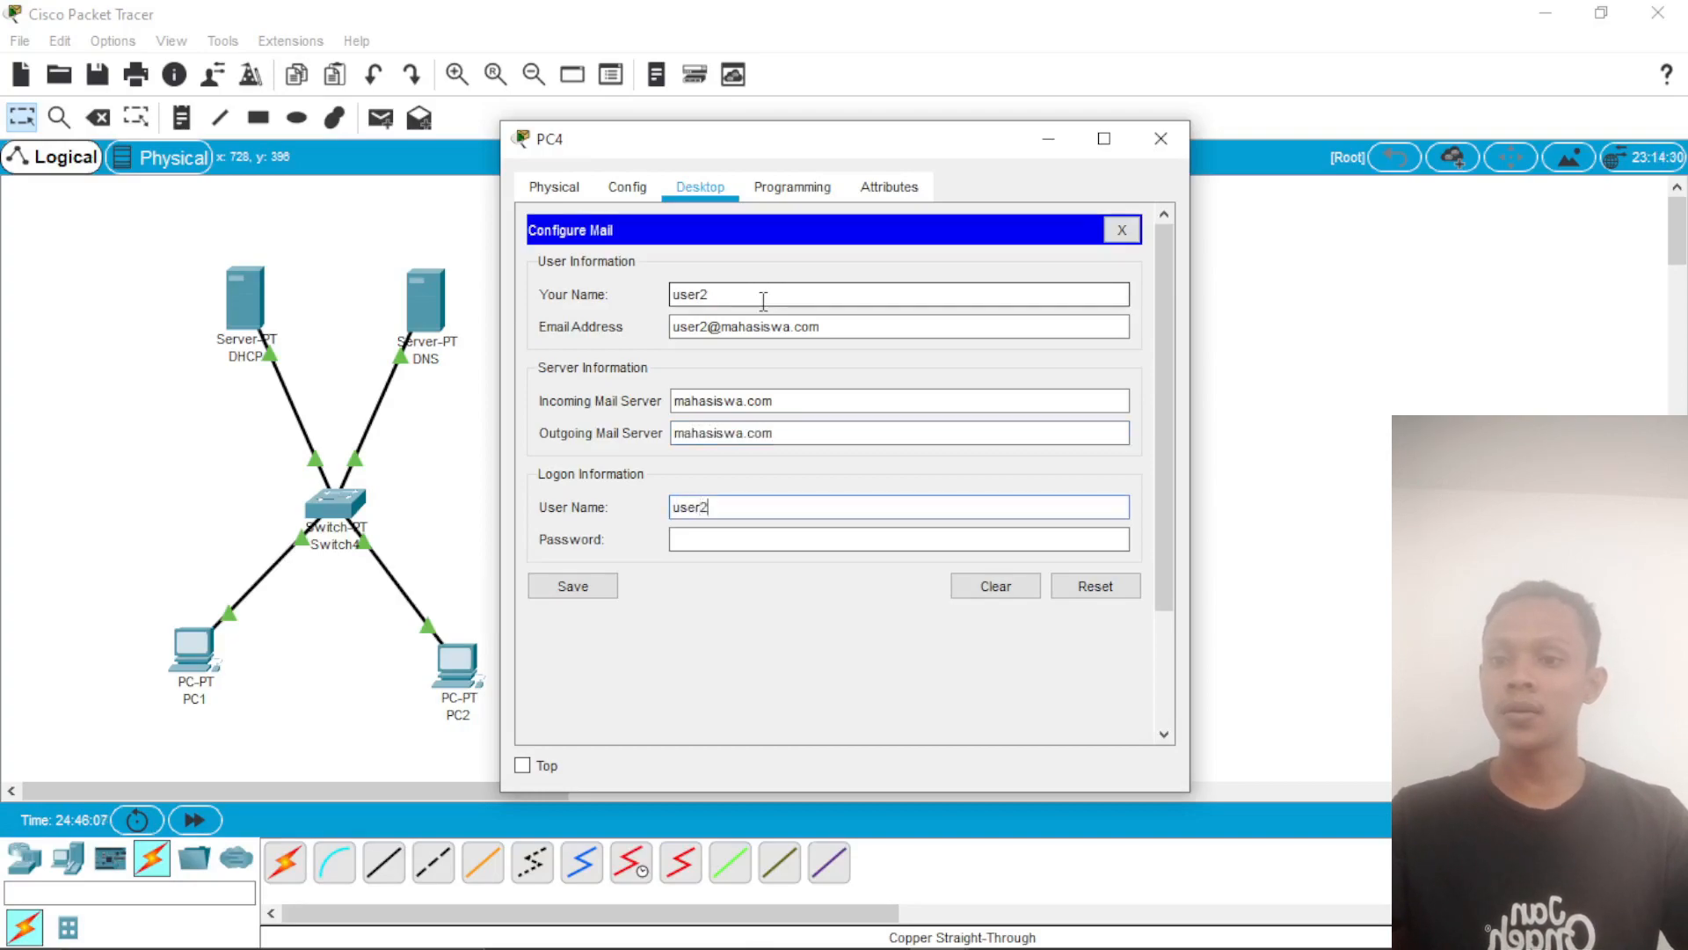
Step: Enter the user2 logon name and its password in PC4's mail configuration and save it
{"action": "key", "text": "Tab"}
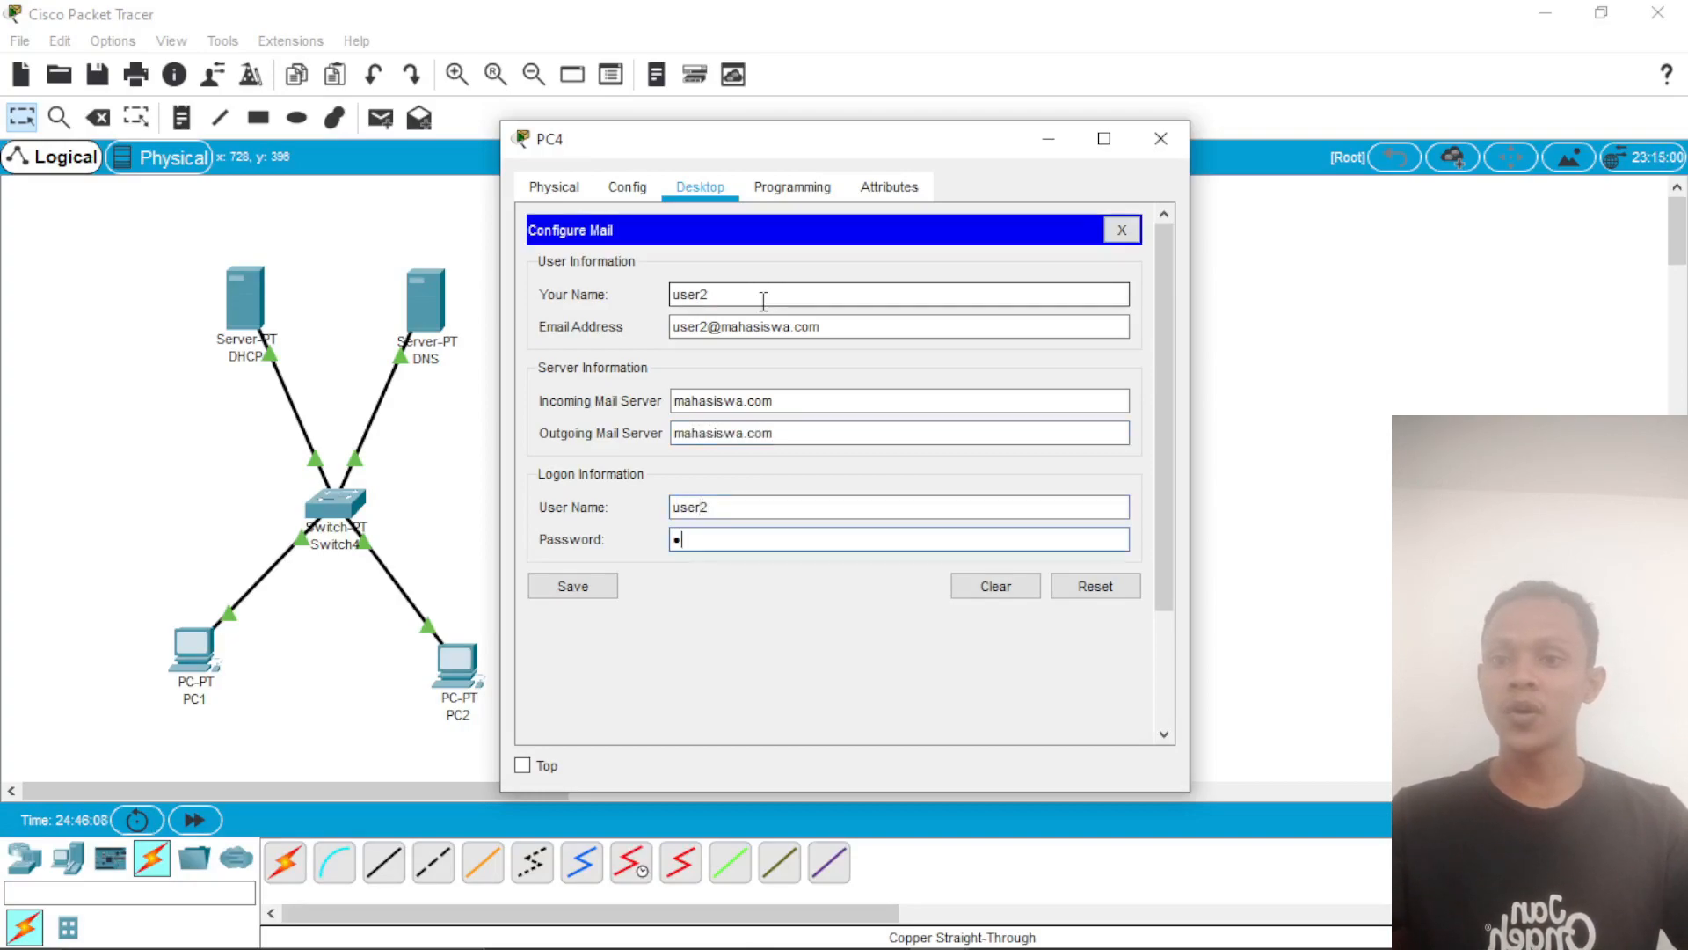
{"action": "left_click", "coordinate": [610, 585]}
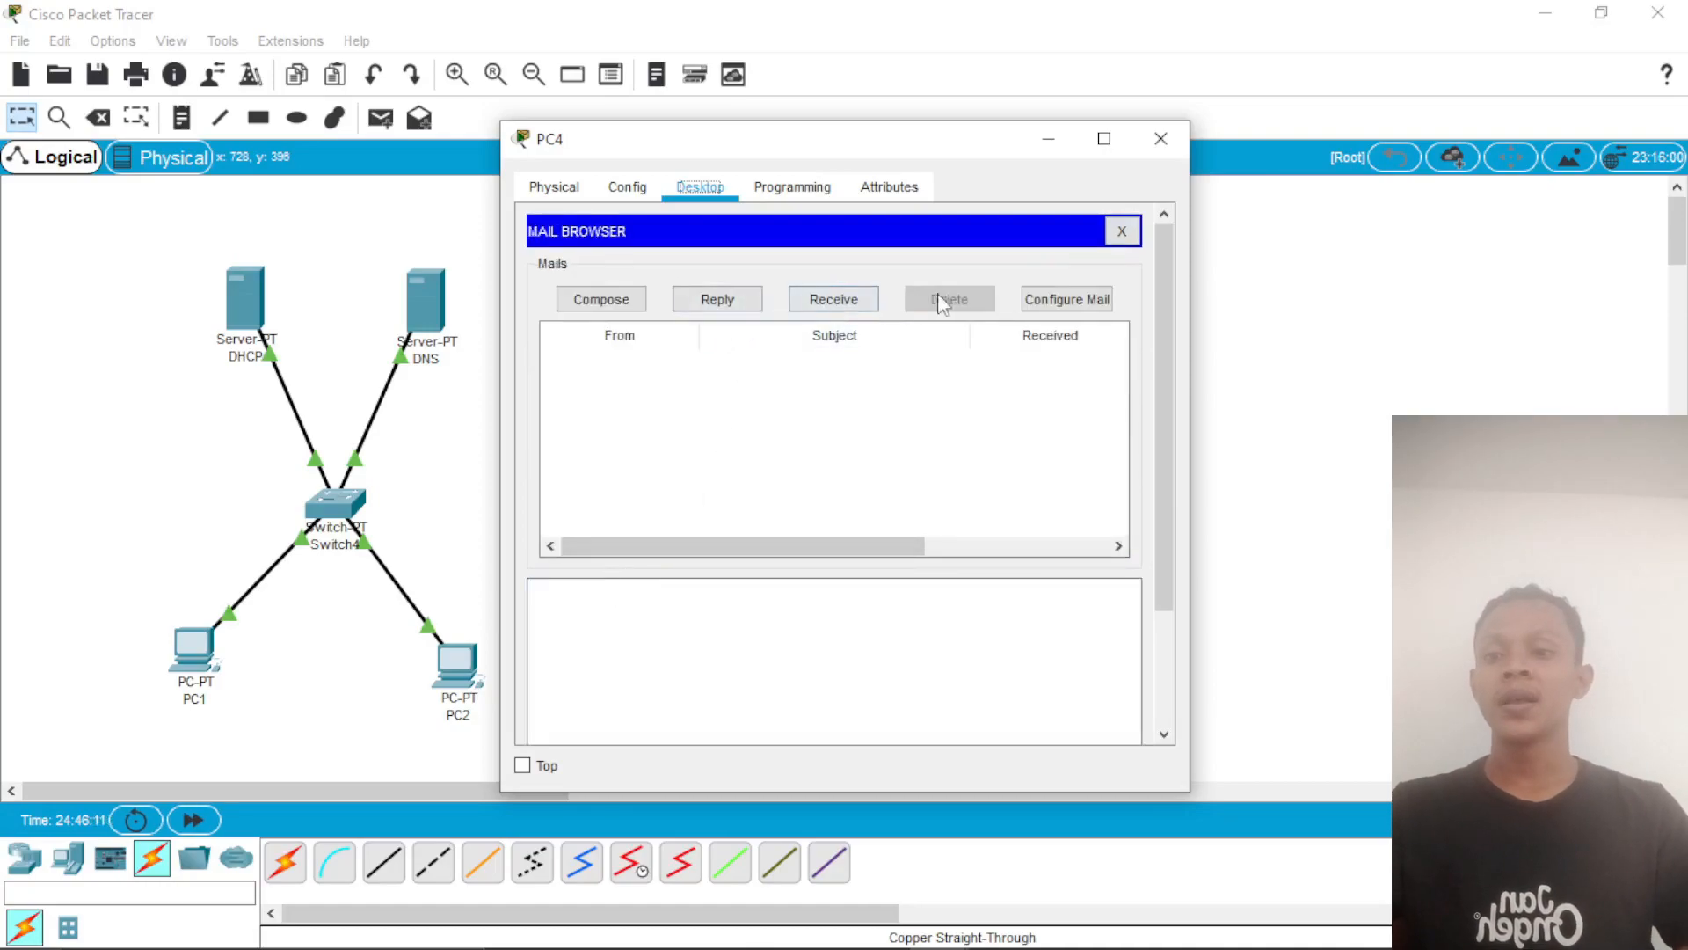
Step: Compose a mail on PC4 to user1's e-mail address with the subject "test"
{"action": "left_click", "coordinate": [630, 301]}
{"action": "left_click", "coordinate": [736, 274]}
{"action": "type", "text": "user2"}
{"action": "type", "text": "@mahasiswa.com"}
{"action": "left_click", "coordinate": [733, 315]}
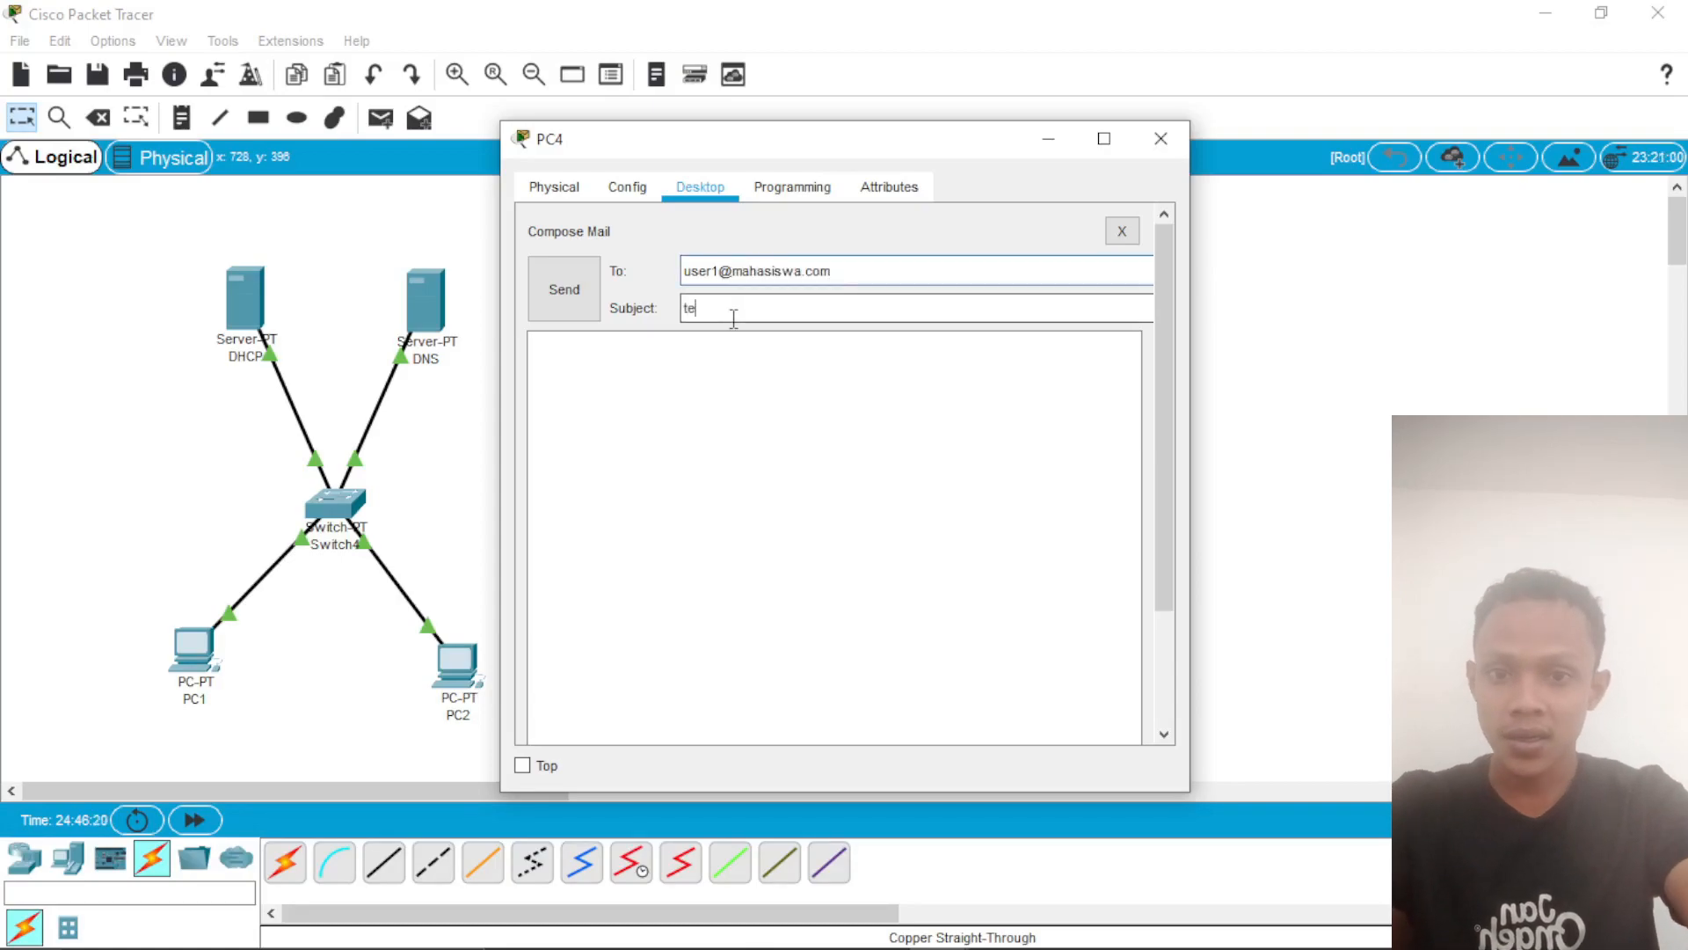
Step: Write the message "apakah ini berhasil", send the mail and close PC4's window
{"action": "left_click", "coordinate": [721, 360]}
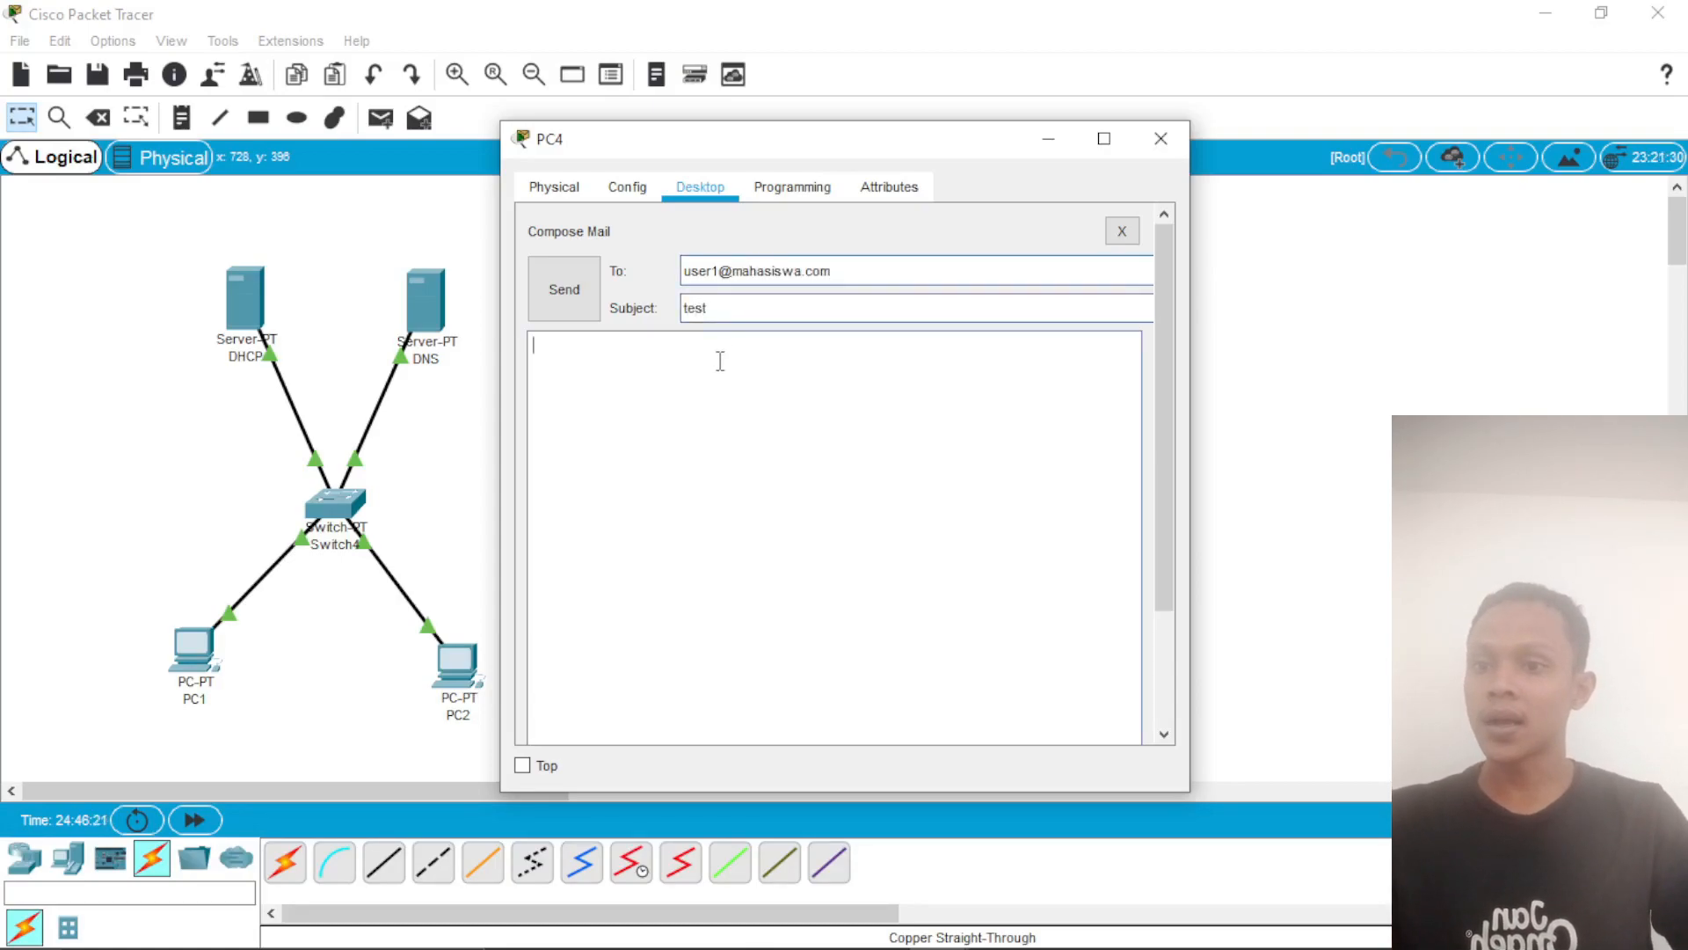
{"action": "type", "text": "ap"}
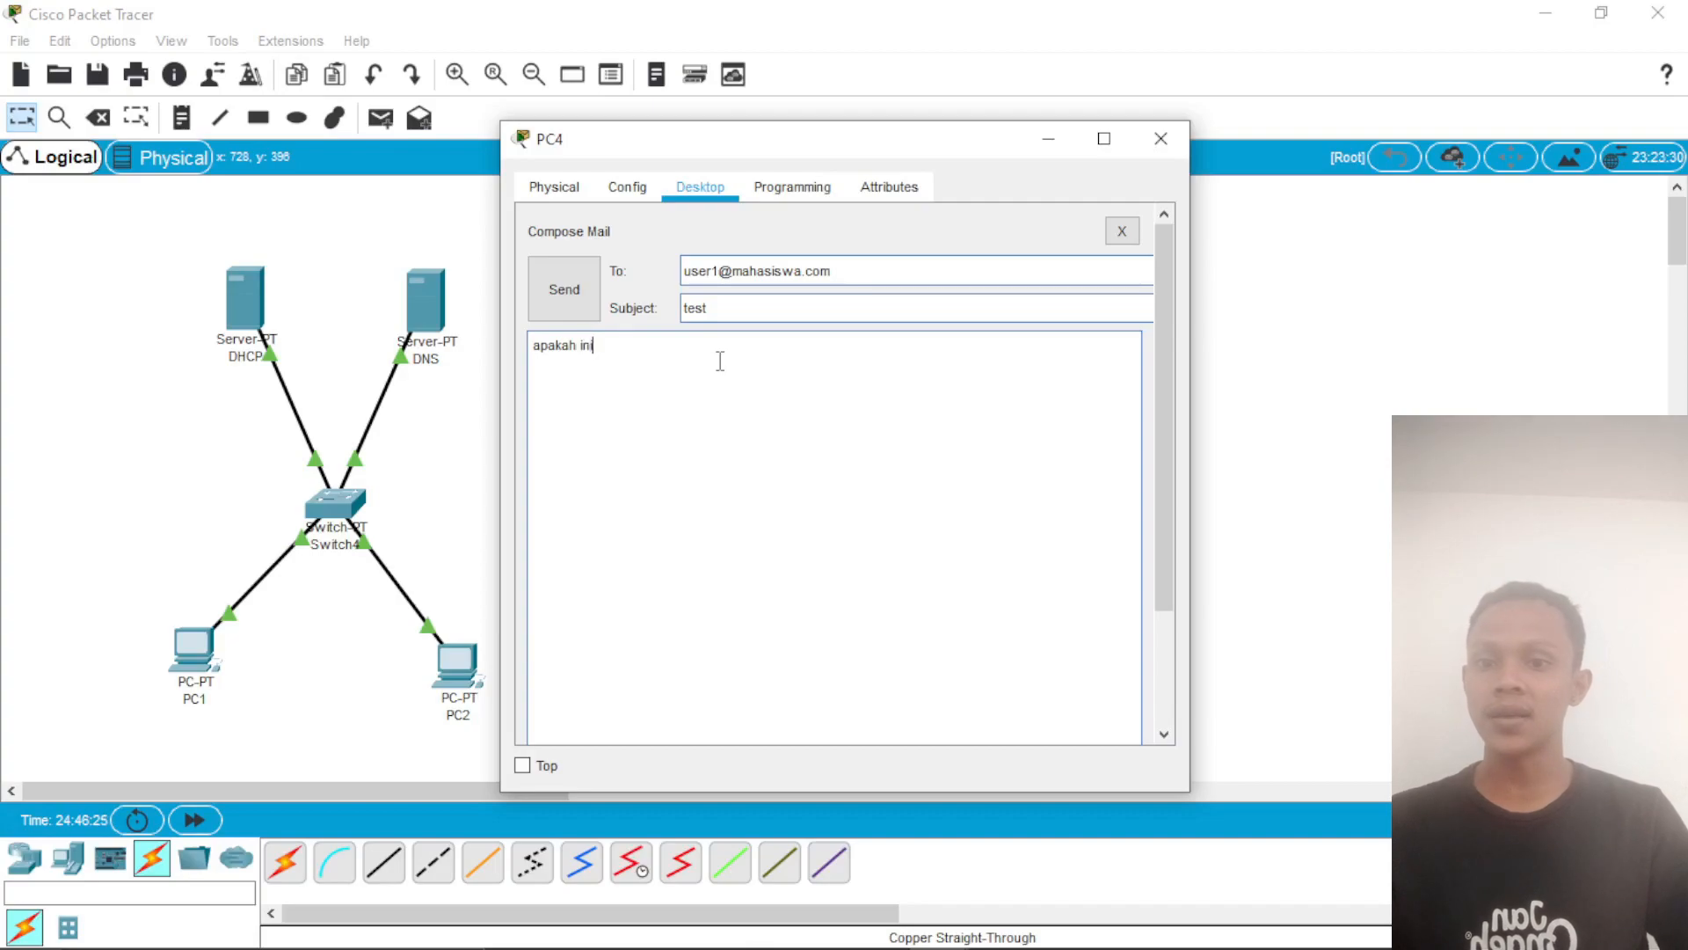
{"action": "type", "text": "akah inin"}
{"action": "key", "text": "BackSpace"}
{"action": "type", "text": "berhasil"}
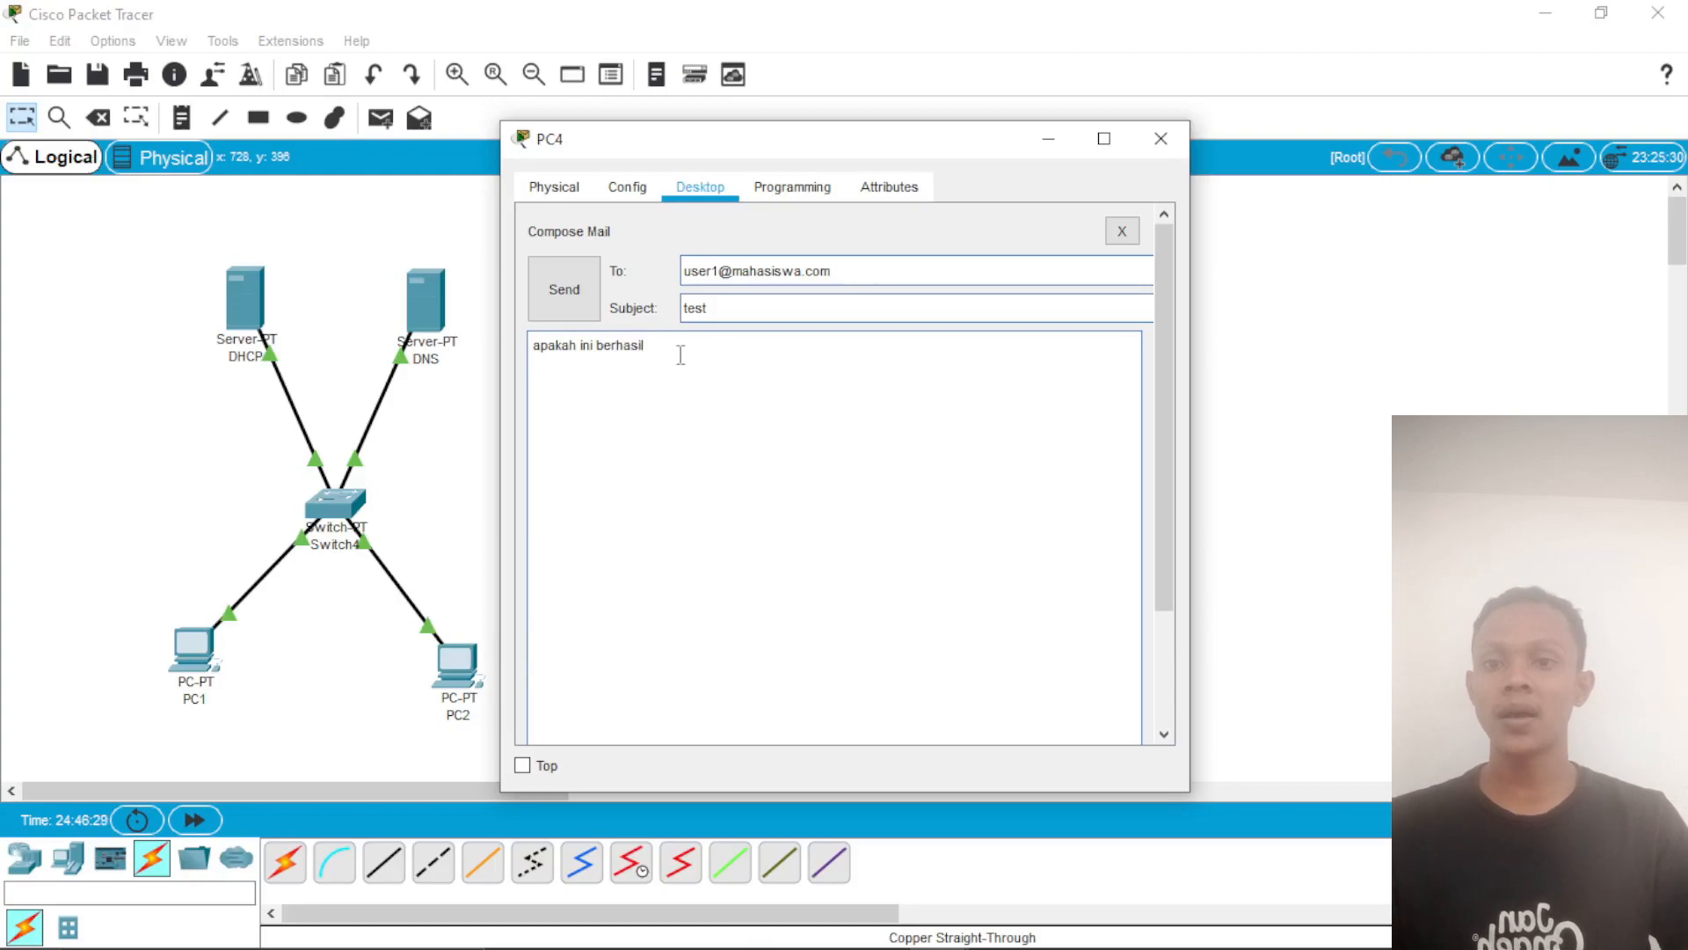
{"action": "left_click", "coordinate": [564, 289]}
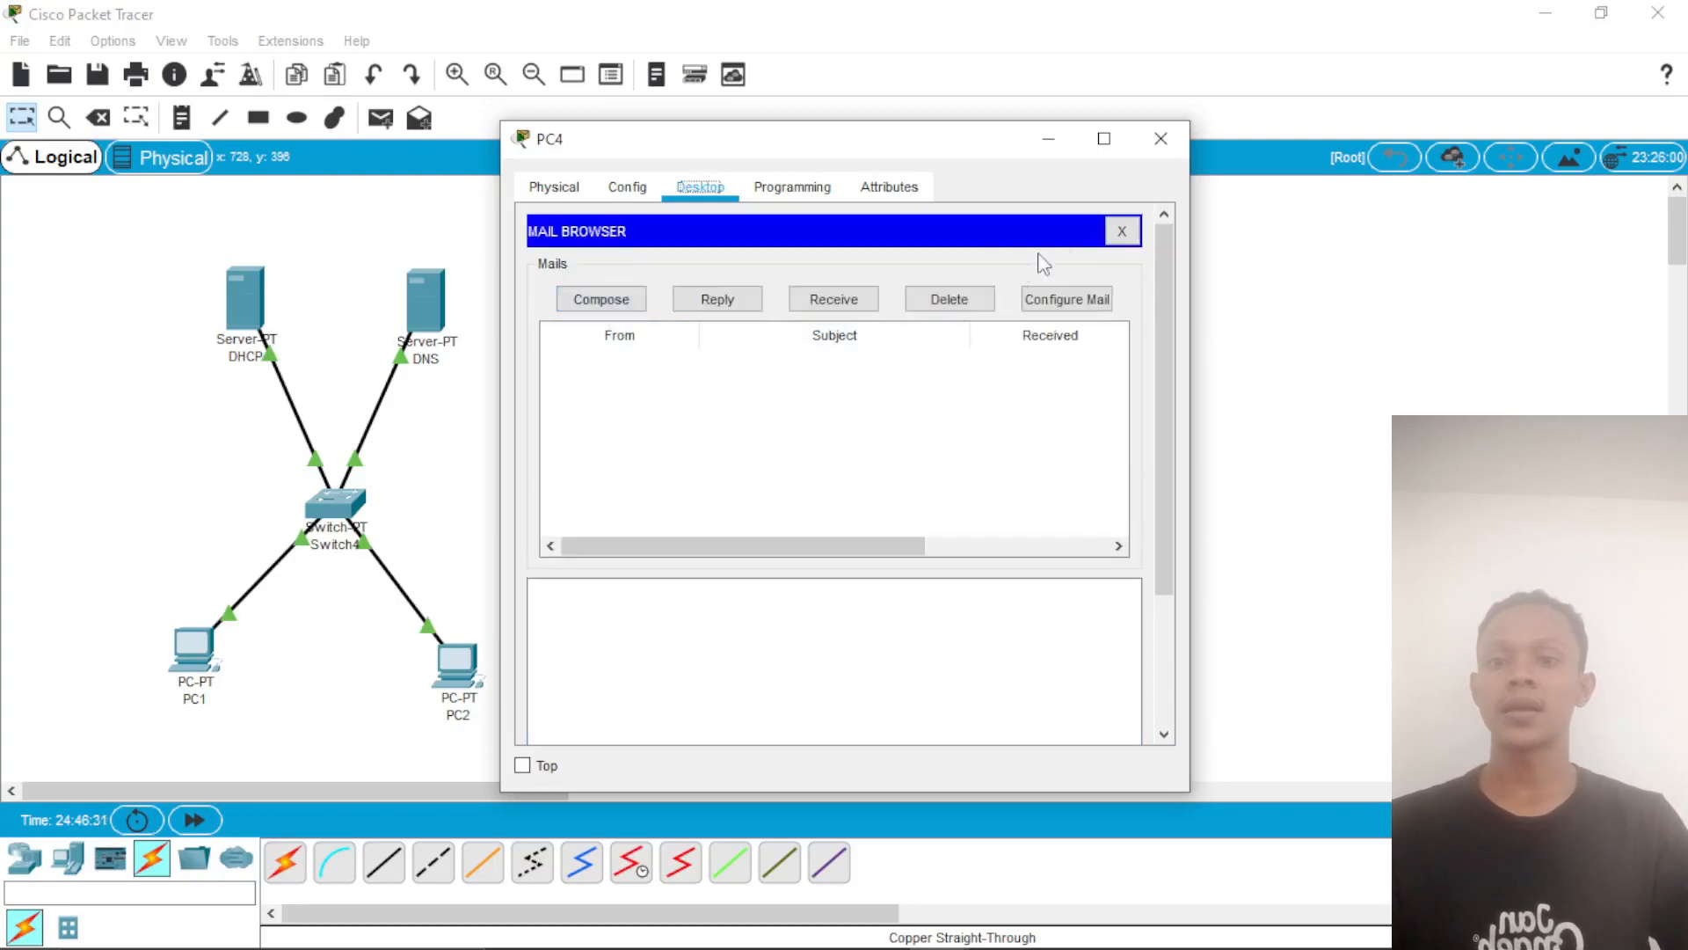
{"action": "left_click", "coordinate": [1160, 139]}
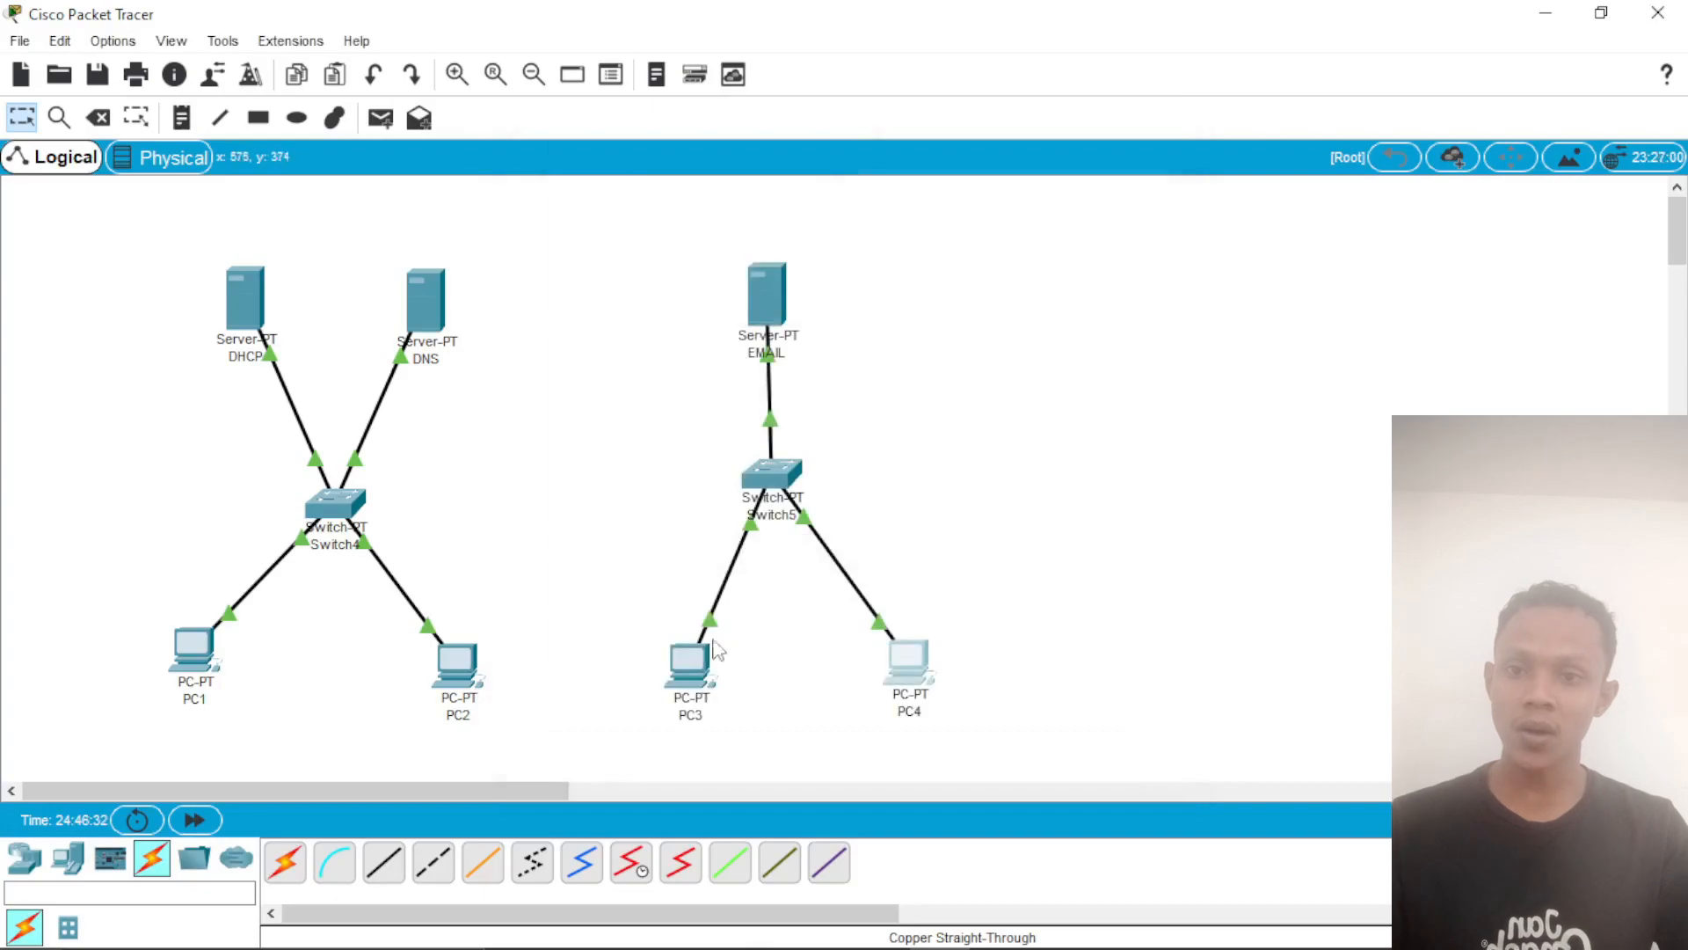
Step: Receive the mail on PC3 and open a reply to the message with the subject "test"
{"action": "left_click", "coordinate": [694, 652]}
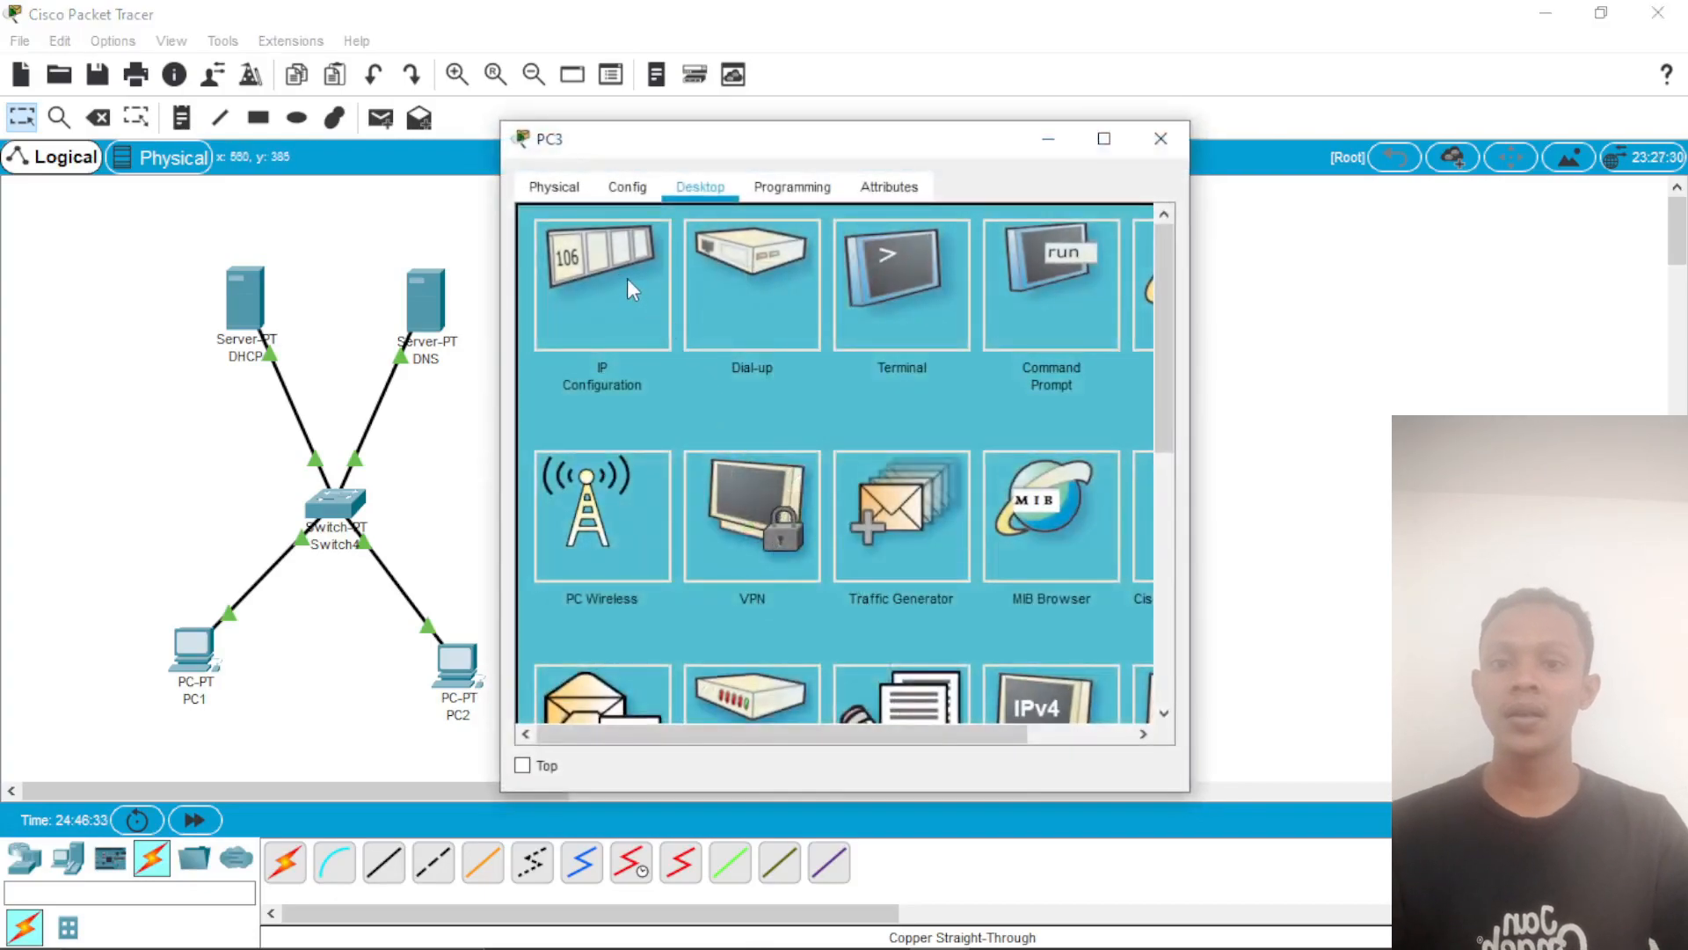
{"action": "left_click", "coordinate": [622, 690]}
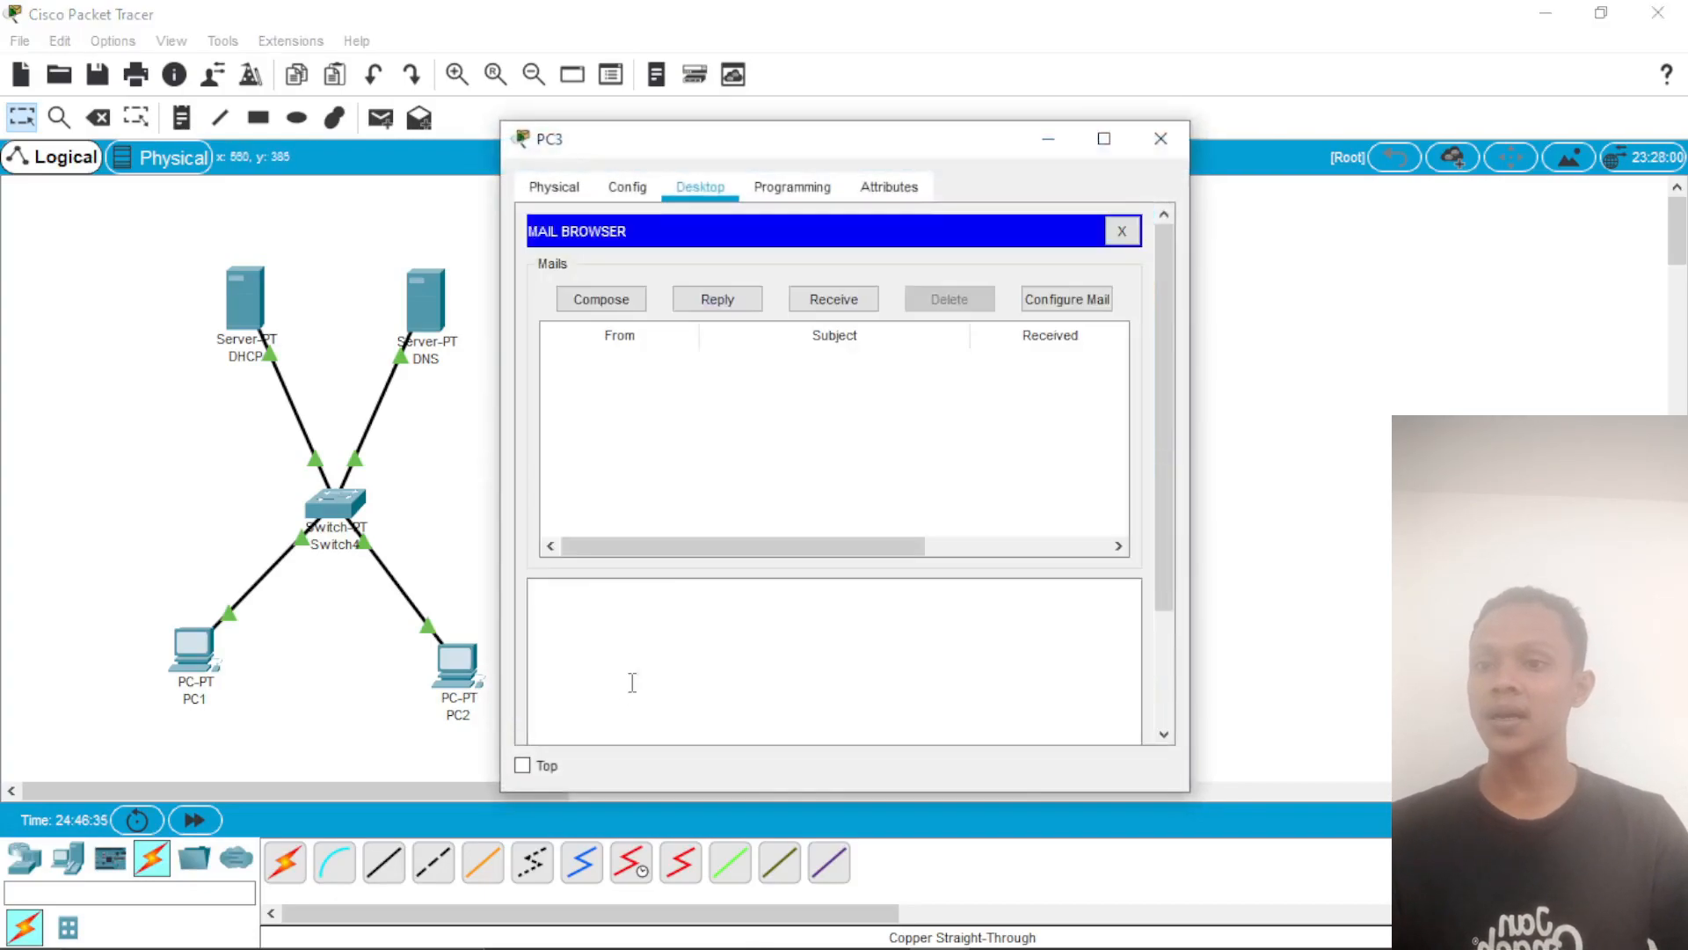
{"action": "left_click", "coordinate": [607, 300]}
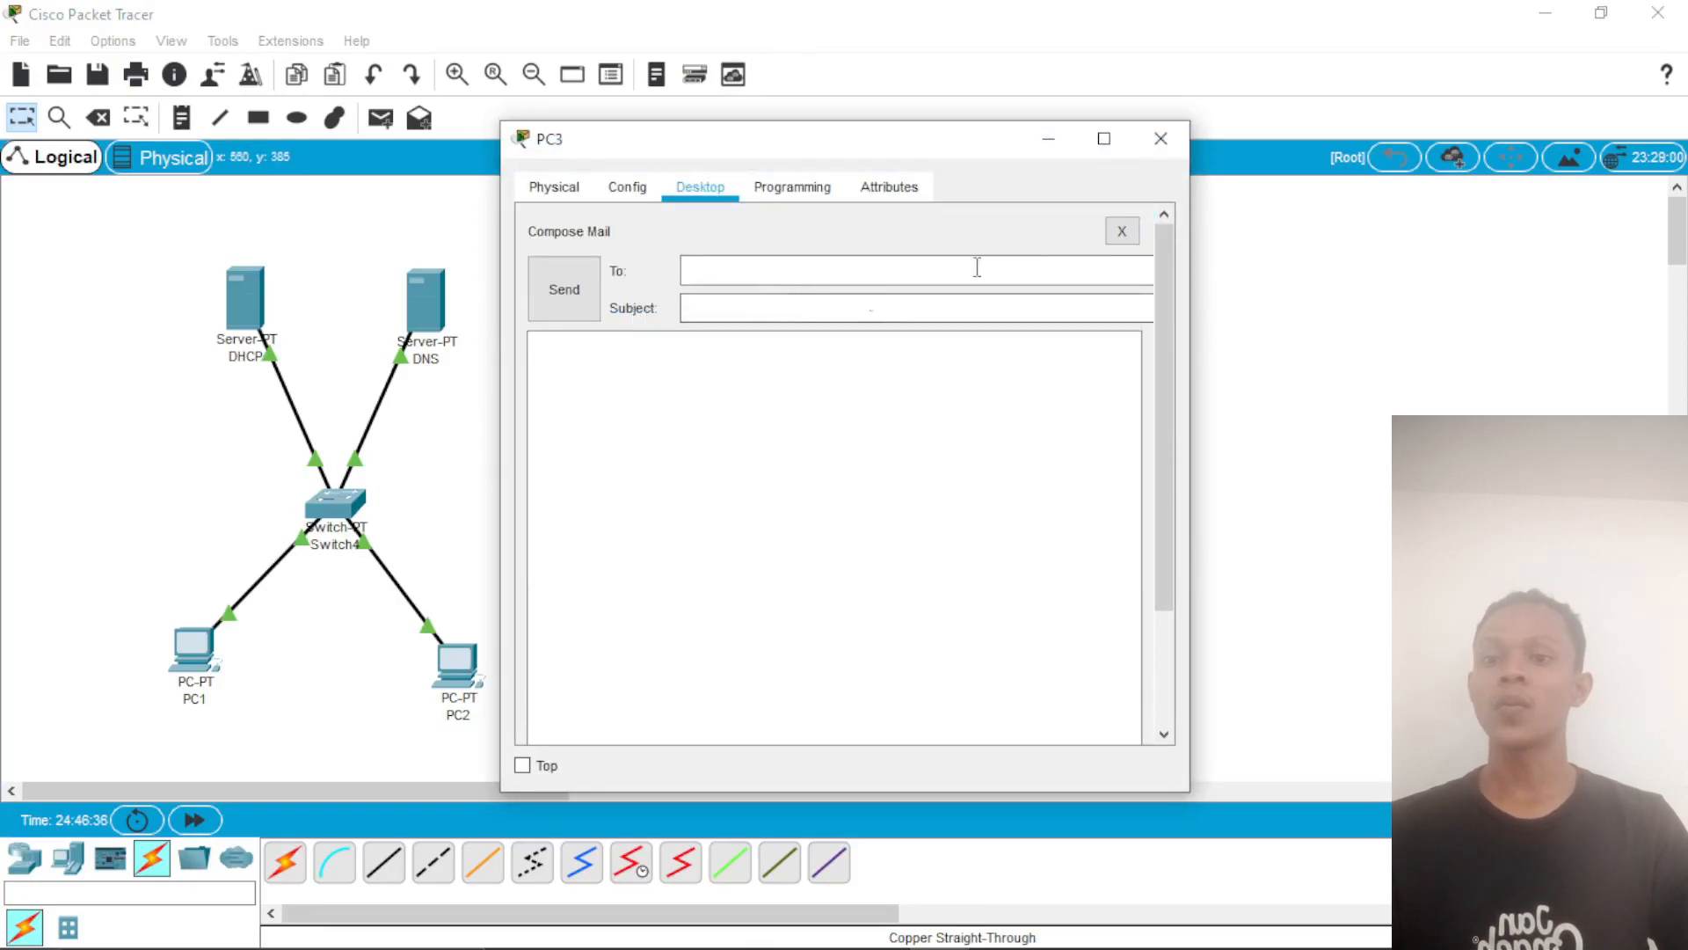
{"action": "left_click", "coordinate": [1122, 230]}
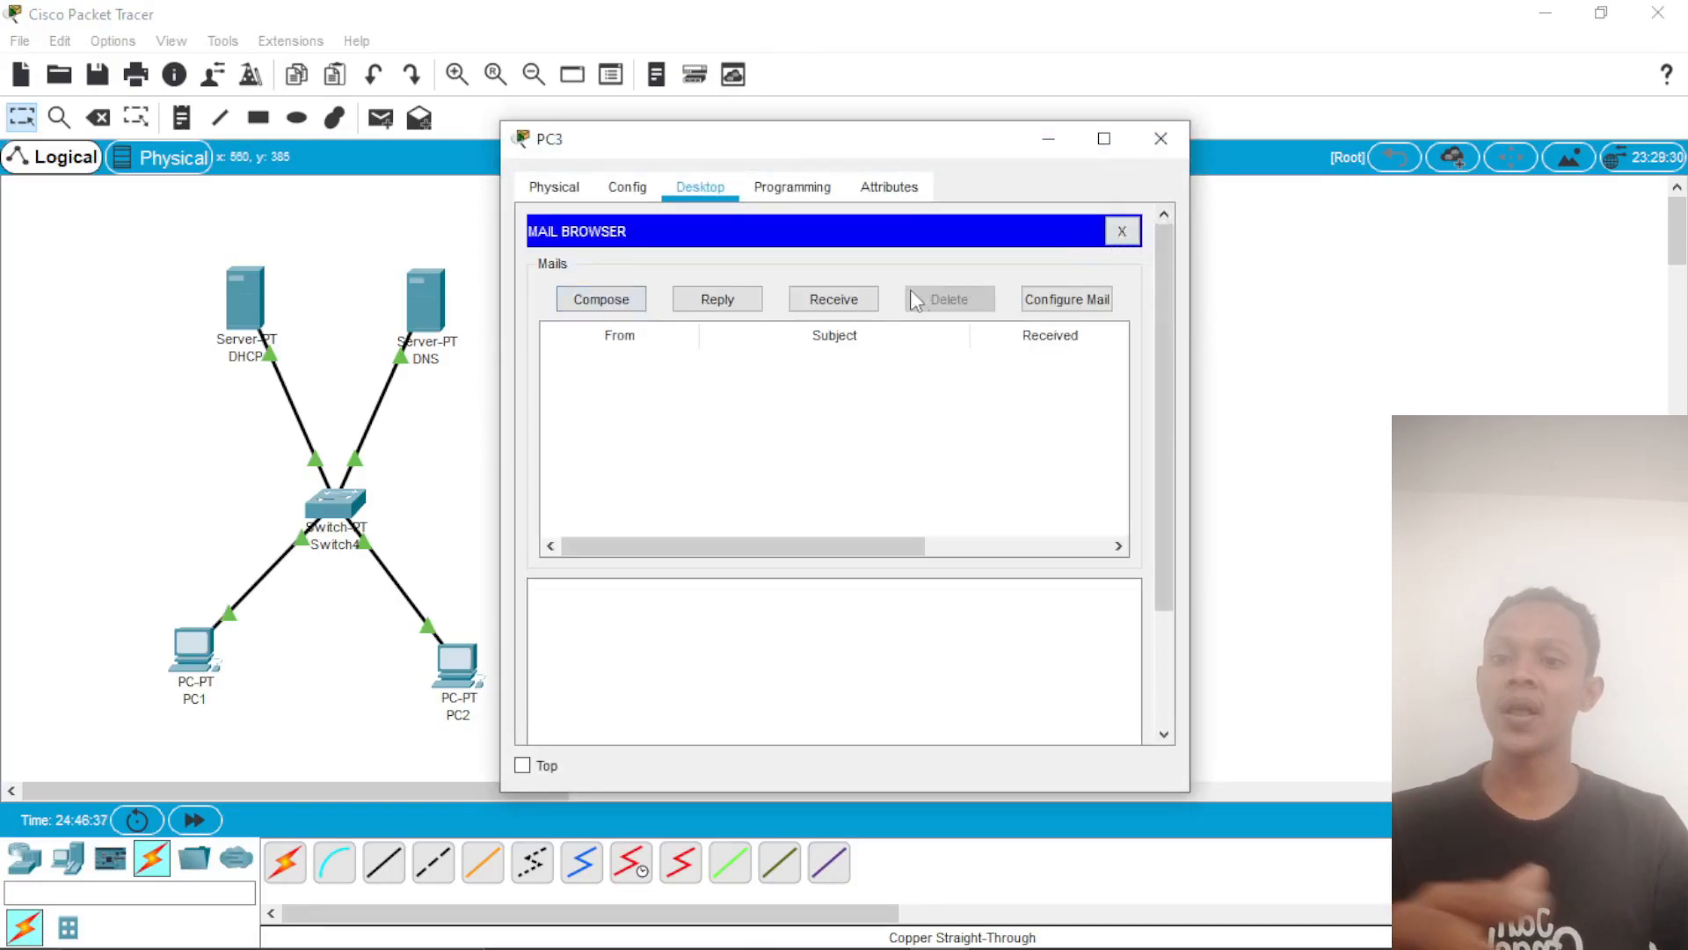
{"action": "left_click", "coordinate": [858, 298]}
{"action": "left_click", "coordinate": [833, 376]}
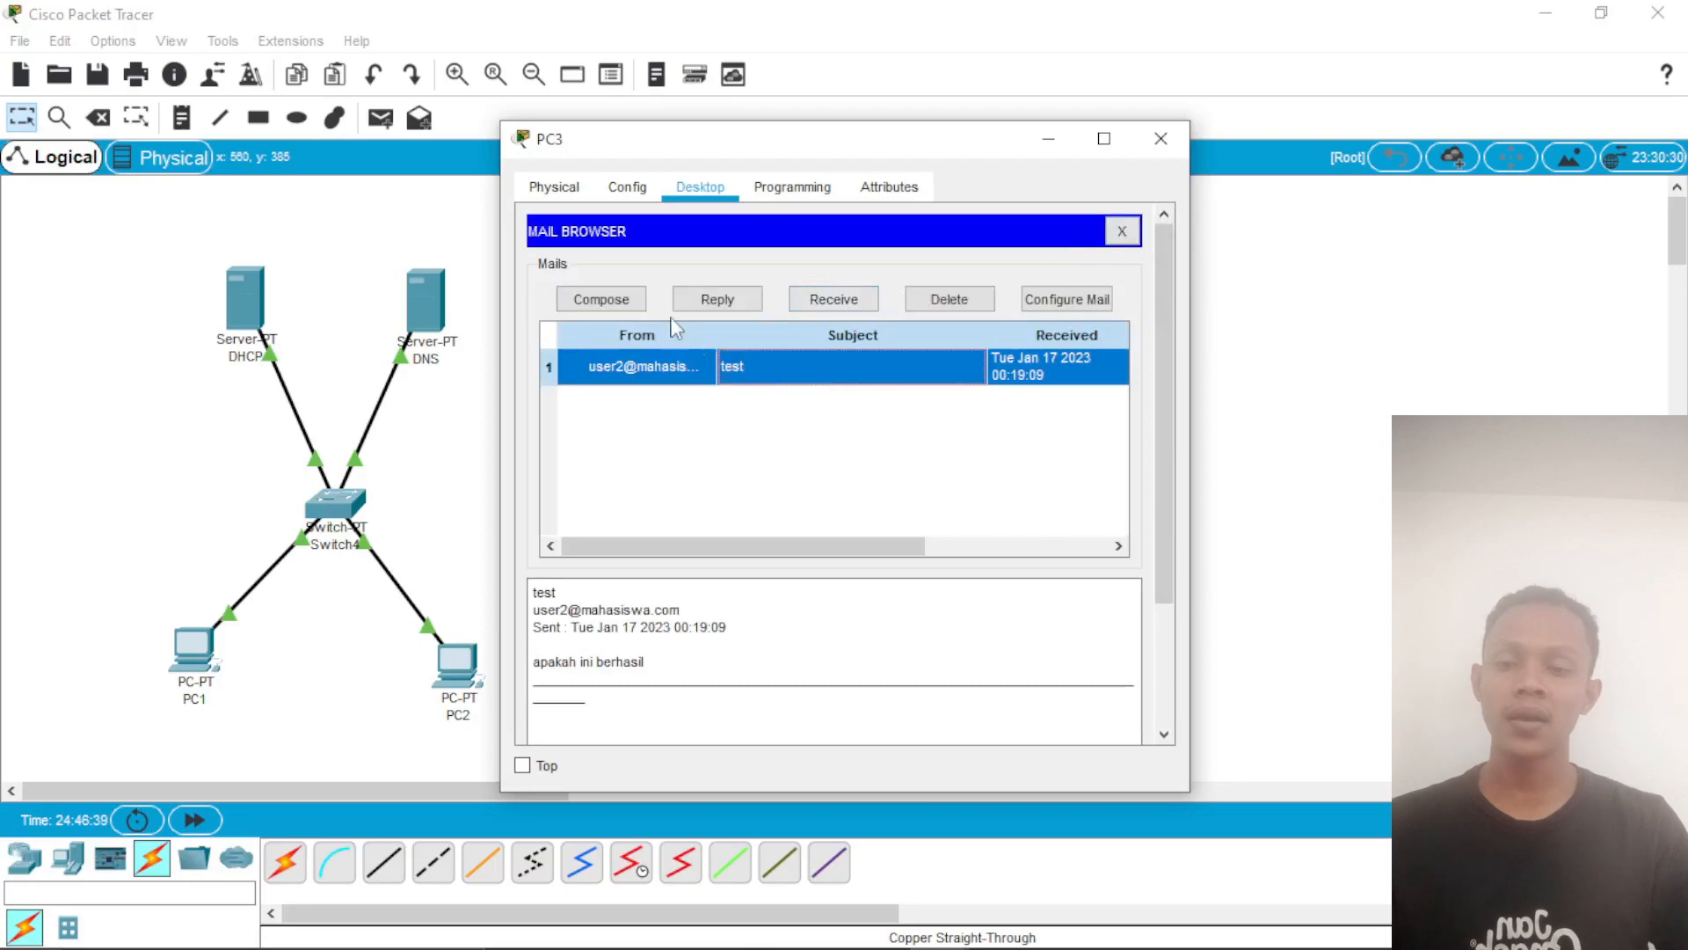
{"action": "left_click", "coordinate": [704, 299]}
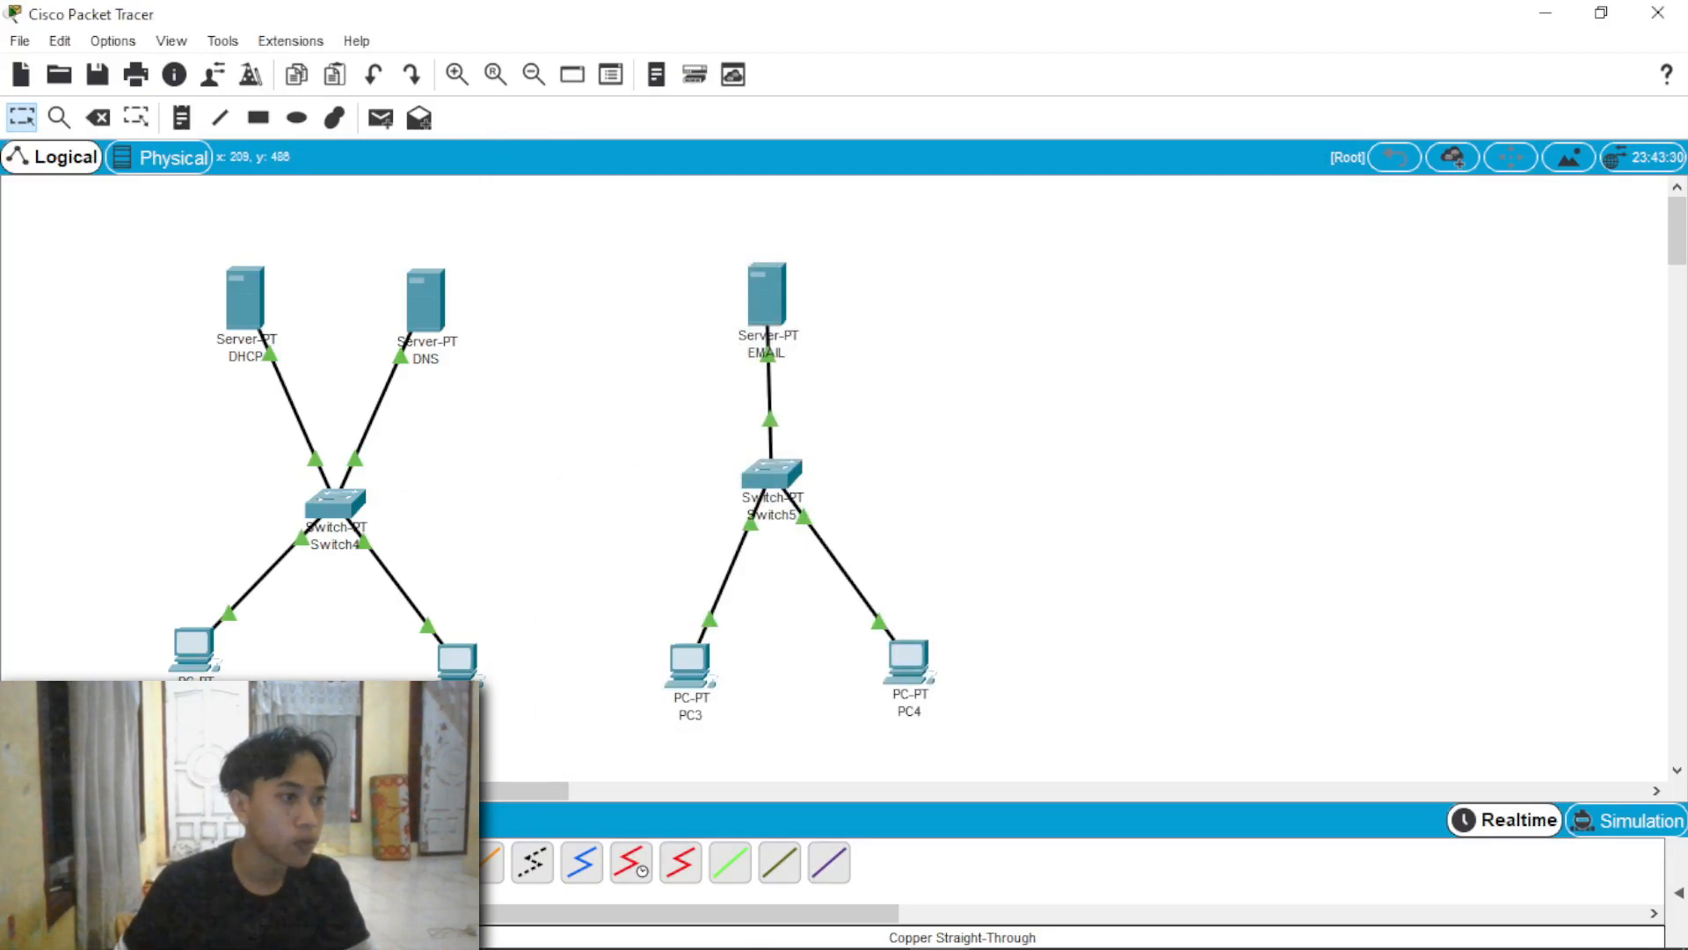
Step: Place a 2901 router in the workspace between Switch4 and Switch5
{"action": "left_click", "coordinate": [22, 855]}
{"action": "left_click", "coordinate": [103, 895]}
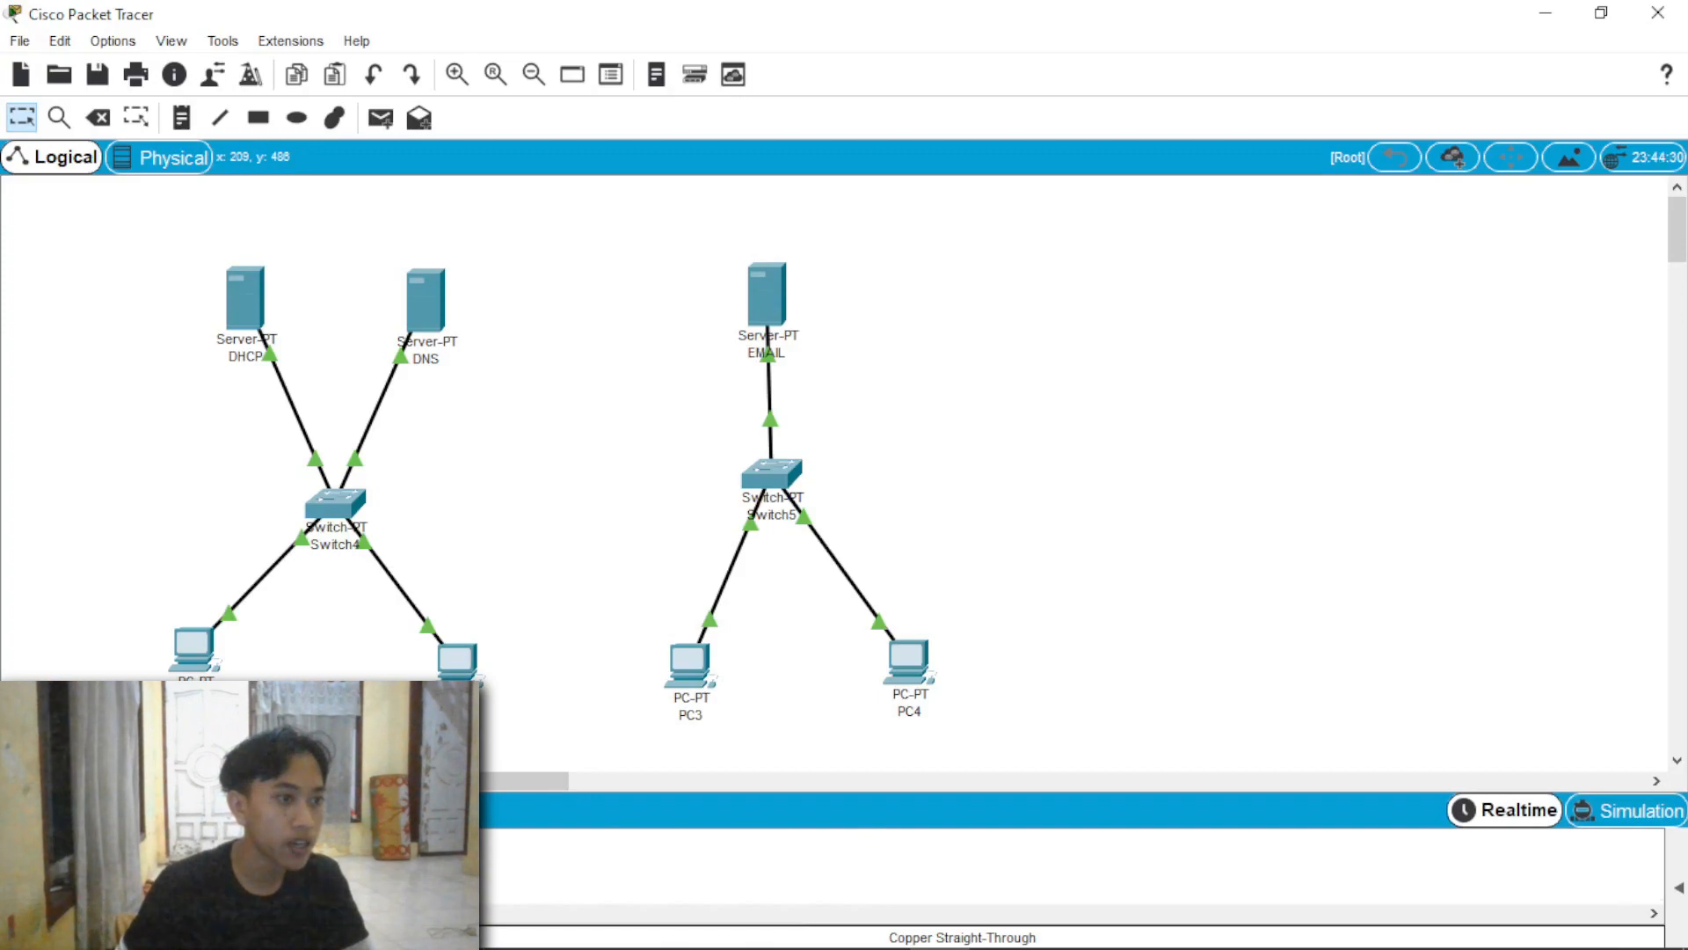
{"action": "left_click_drag", "start_coordinate": [228, 888], "coordinate": [546, 520]}
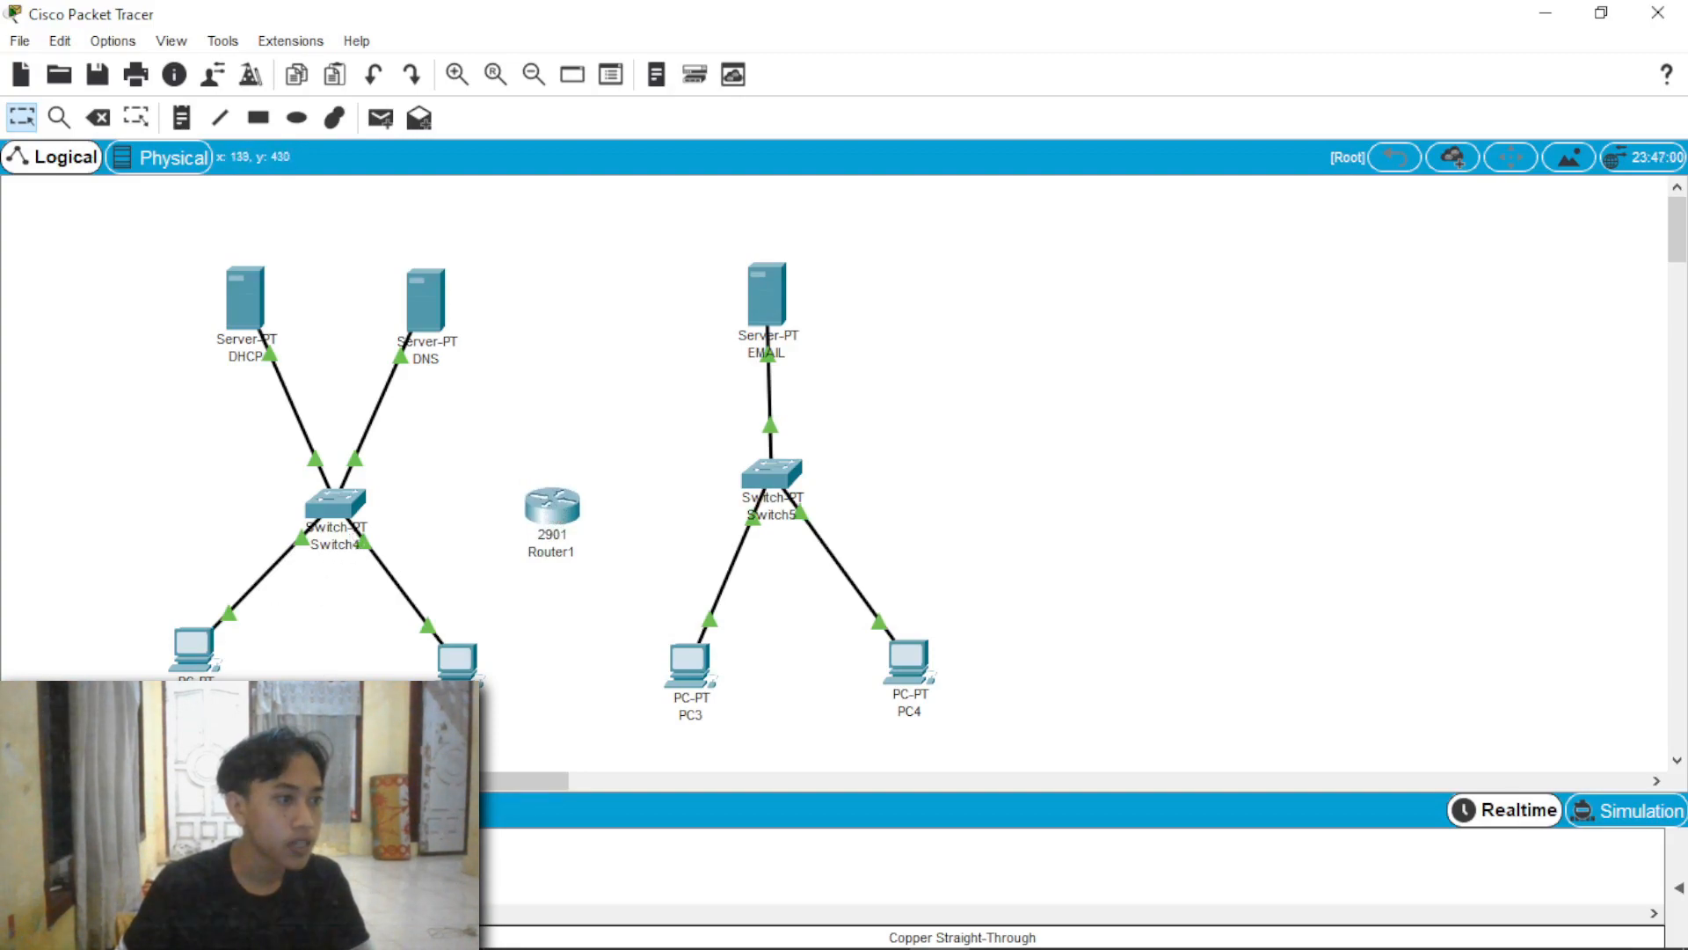
{"action": "left_click", "coordinate": [152, 852]}
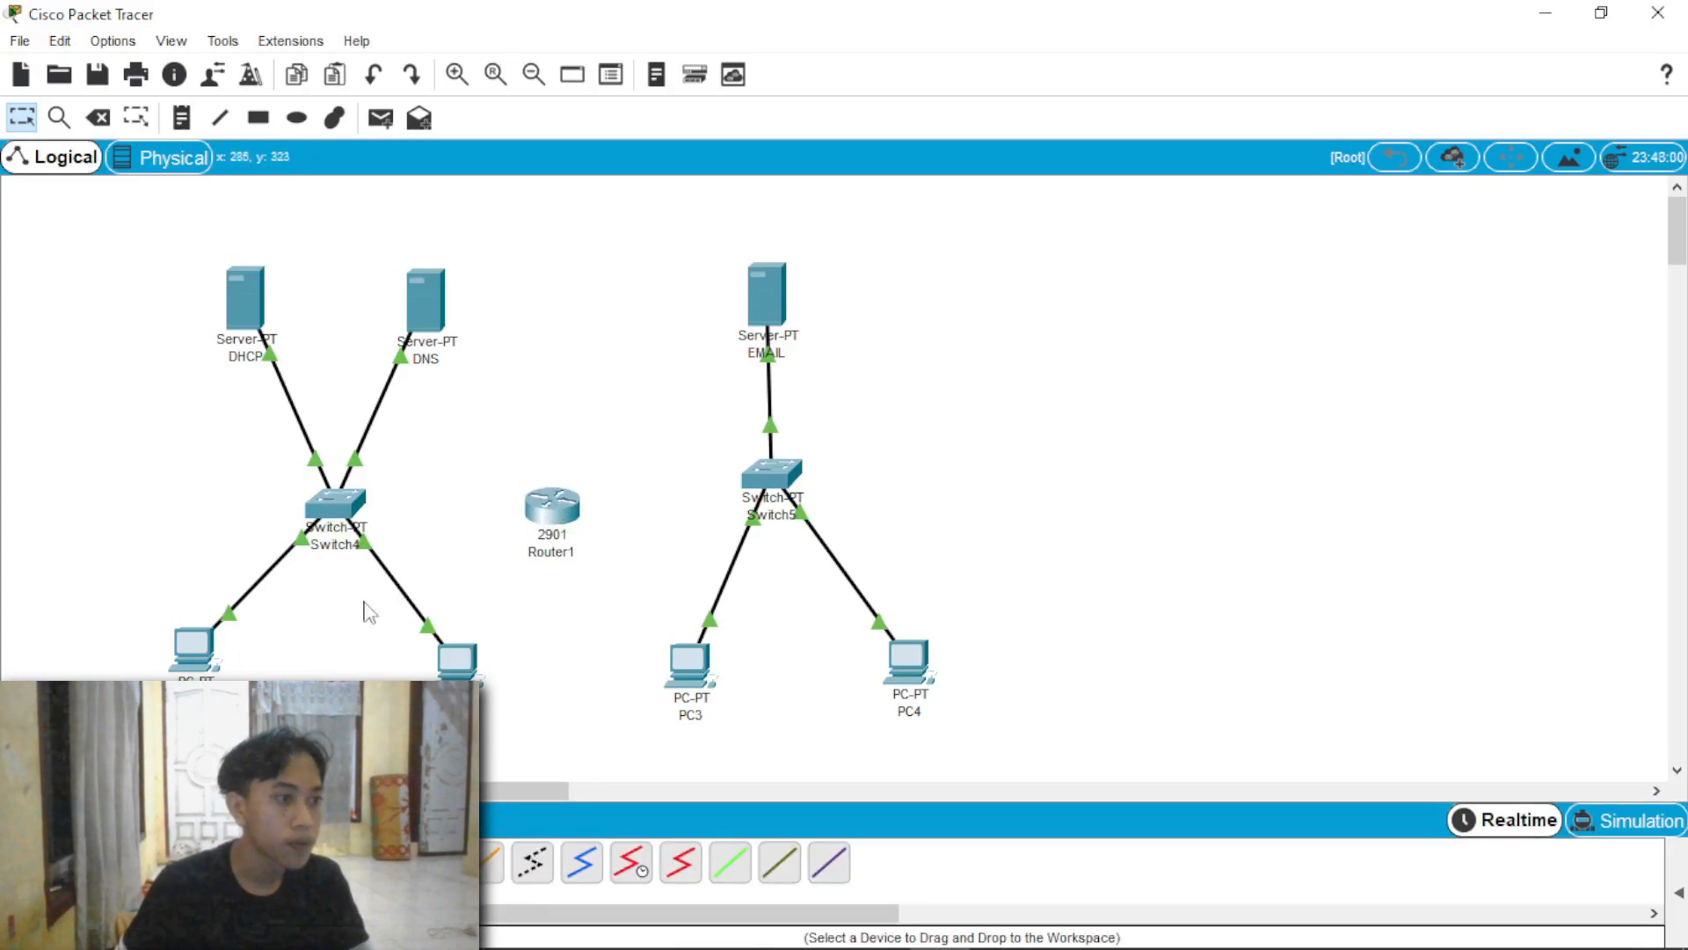
{"action": "left_click", "coordinate": [339, 500]}
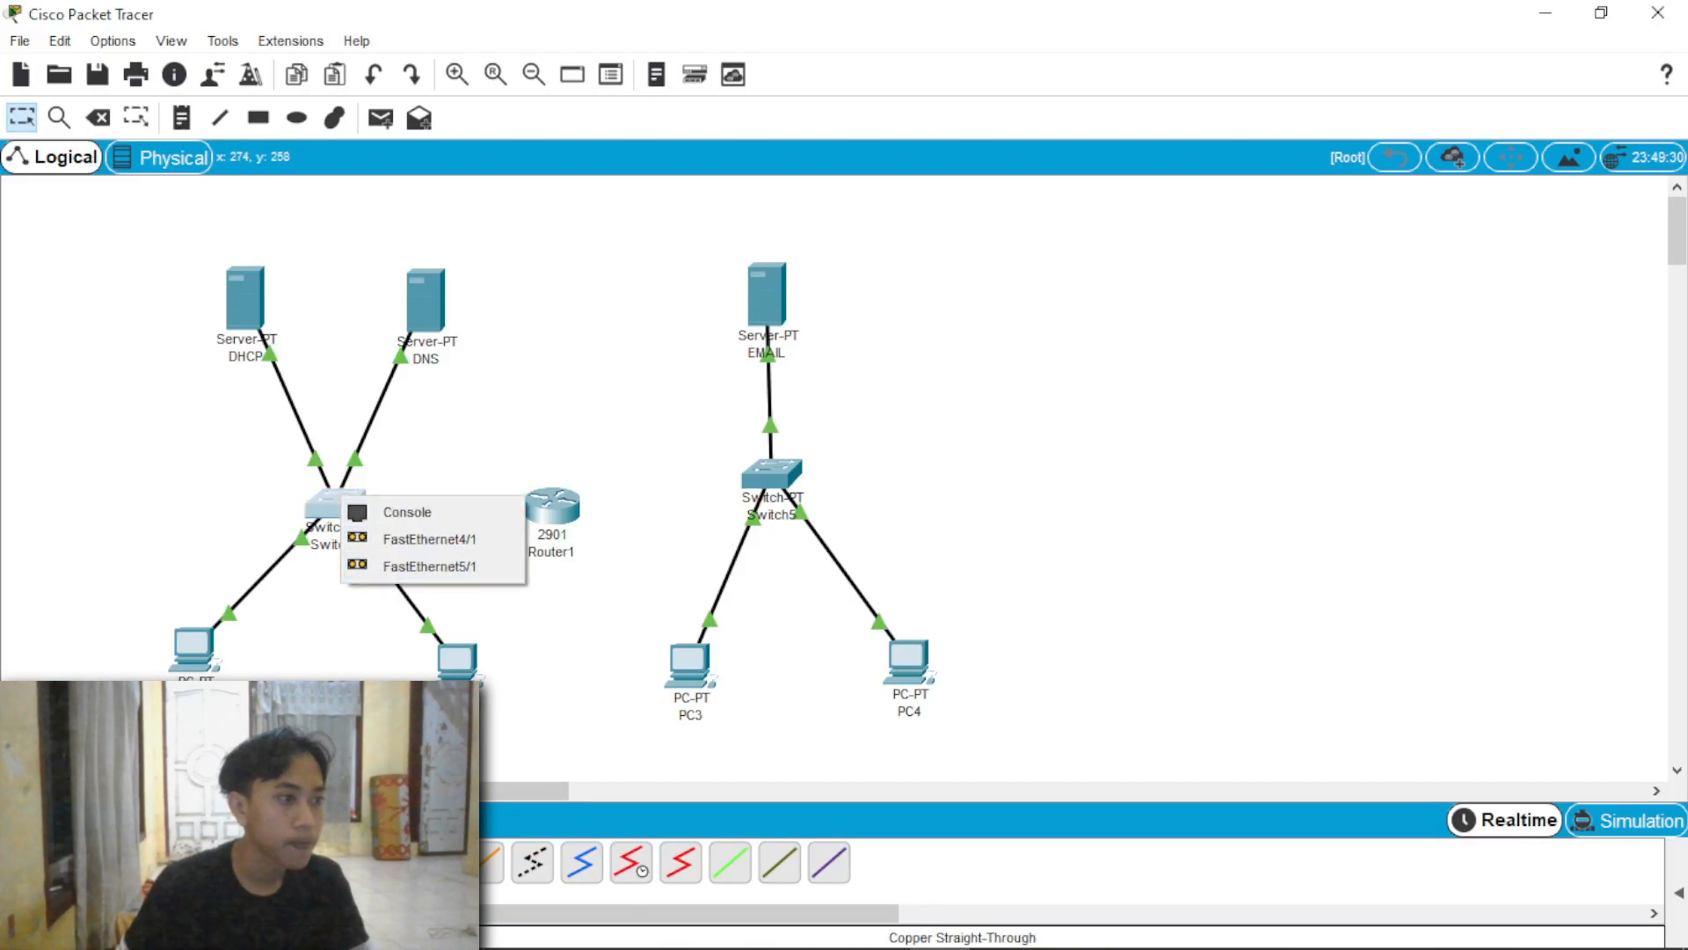
{"action": "left_click", "coordinate": [384, 861]}
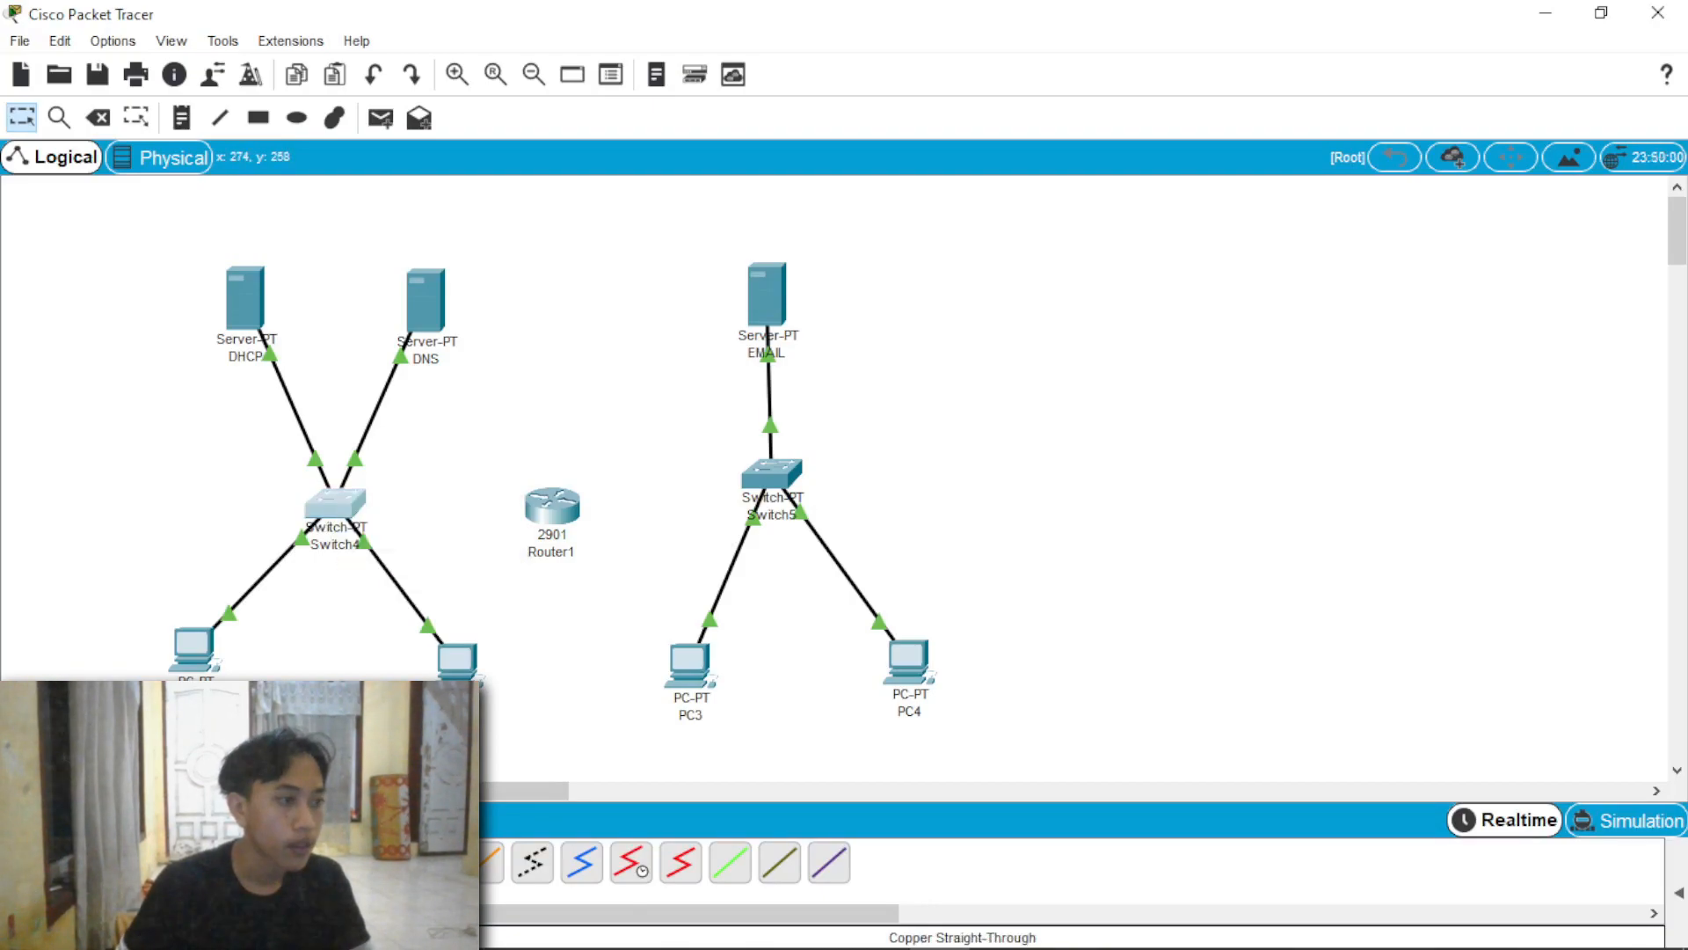
Step: Switch off the power of Switch4 in its physical device view
{"action": "left_click", "coordinate": [341, 514]}
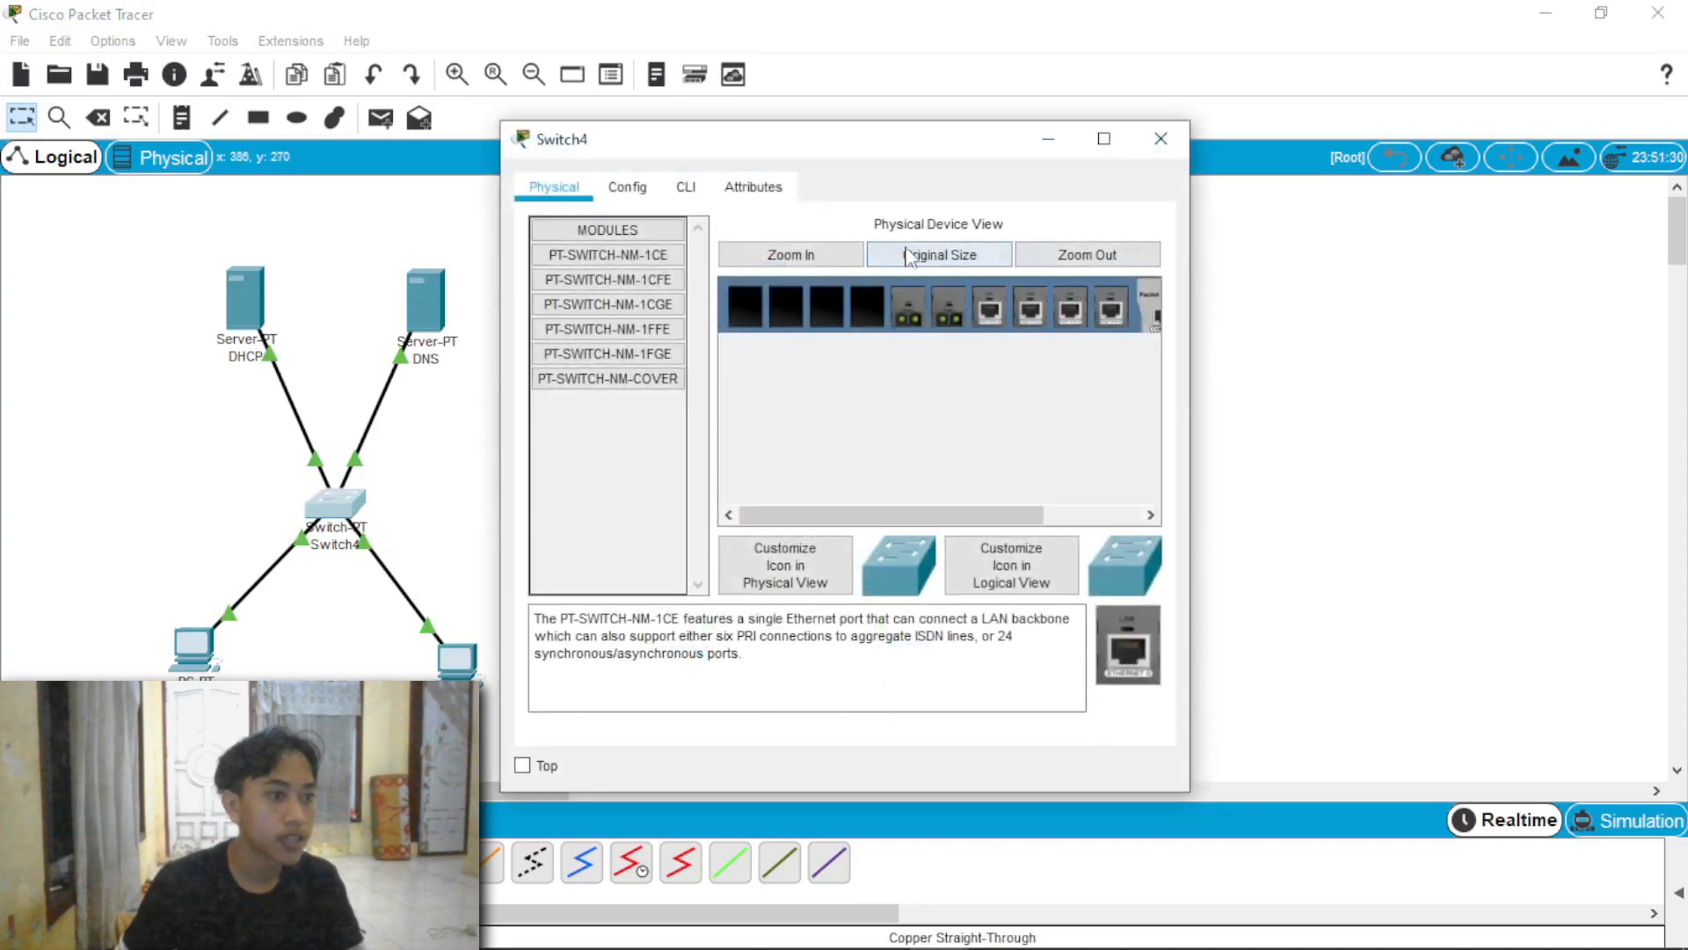
{"action": "left_click", "coordinate": [836, 256]}
{"action": "left_click_drag", "start_coordinate": [871, 517], "coordinate": [1061, 521]}
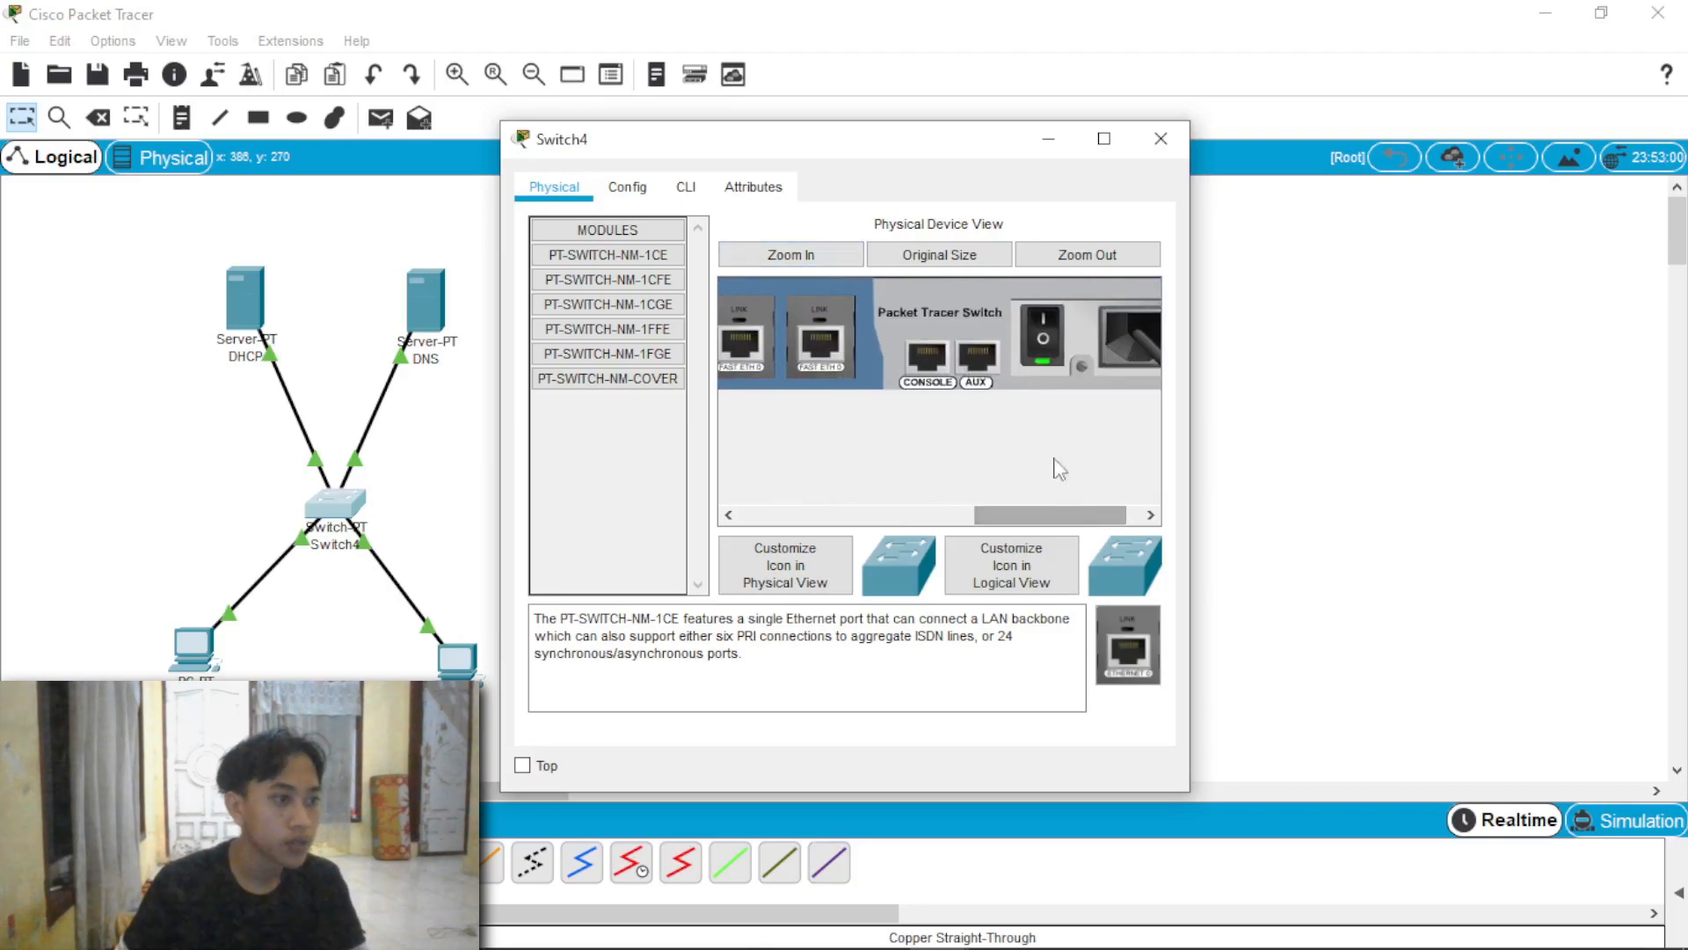
{"action": "left_click", "coordinate": [1041, 329]}
Step: Install a PT-SWITCH-NM-1CFE module in an empty slot of Switch4 and power the switch back on
{"action": "left_click_drag", "start_coordinate": [1050, 514], "coordinate": [852, 513]}
{"action": "left_click_drag", "start_coordinate": [661, 279], "coordinate": [905, 330]}
{"action": "left_click_drag", "start_coordinate": [899, 513], "coordinate": [1132, 488]}
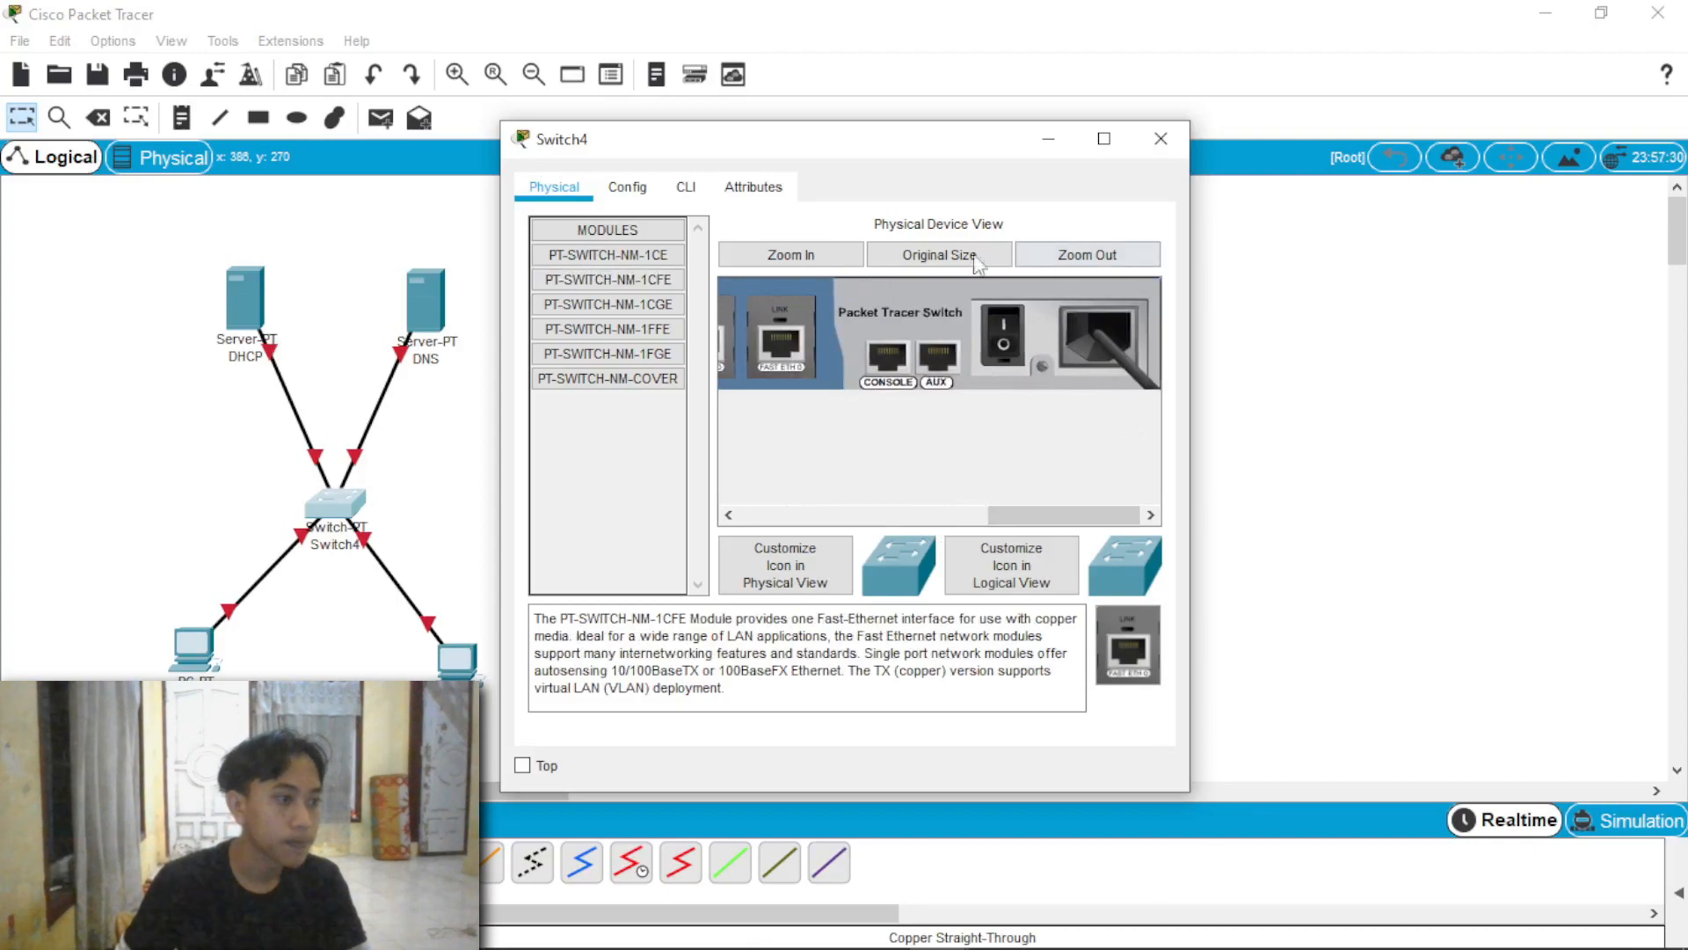
{"action": "left_click", "coordinate": [993, 348]}
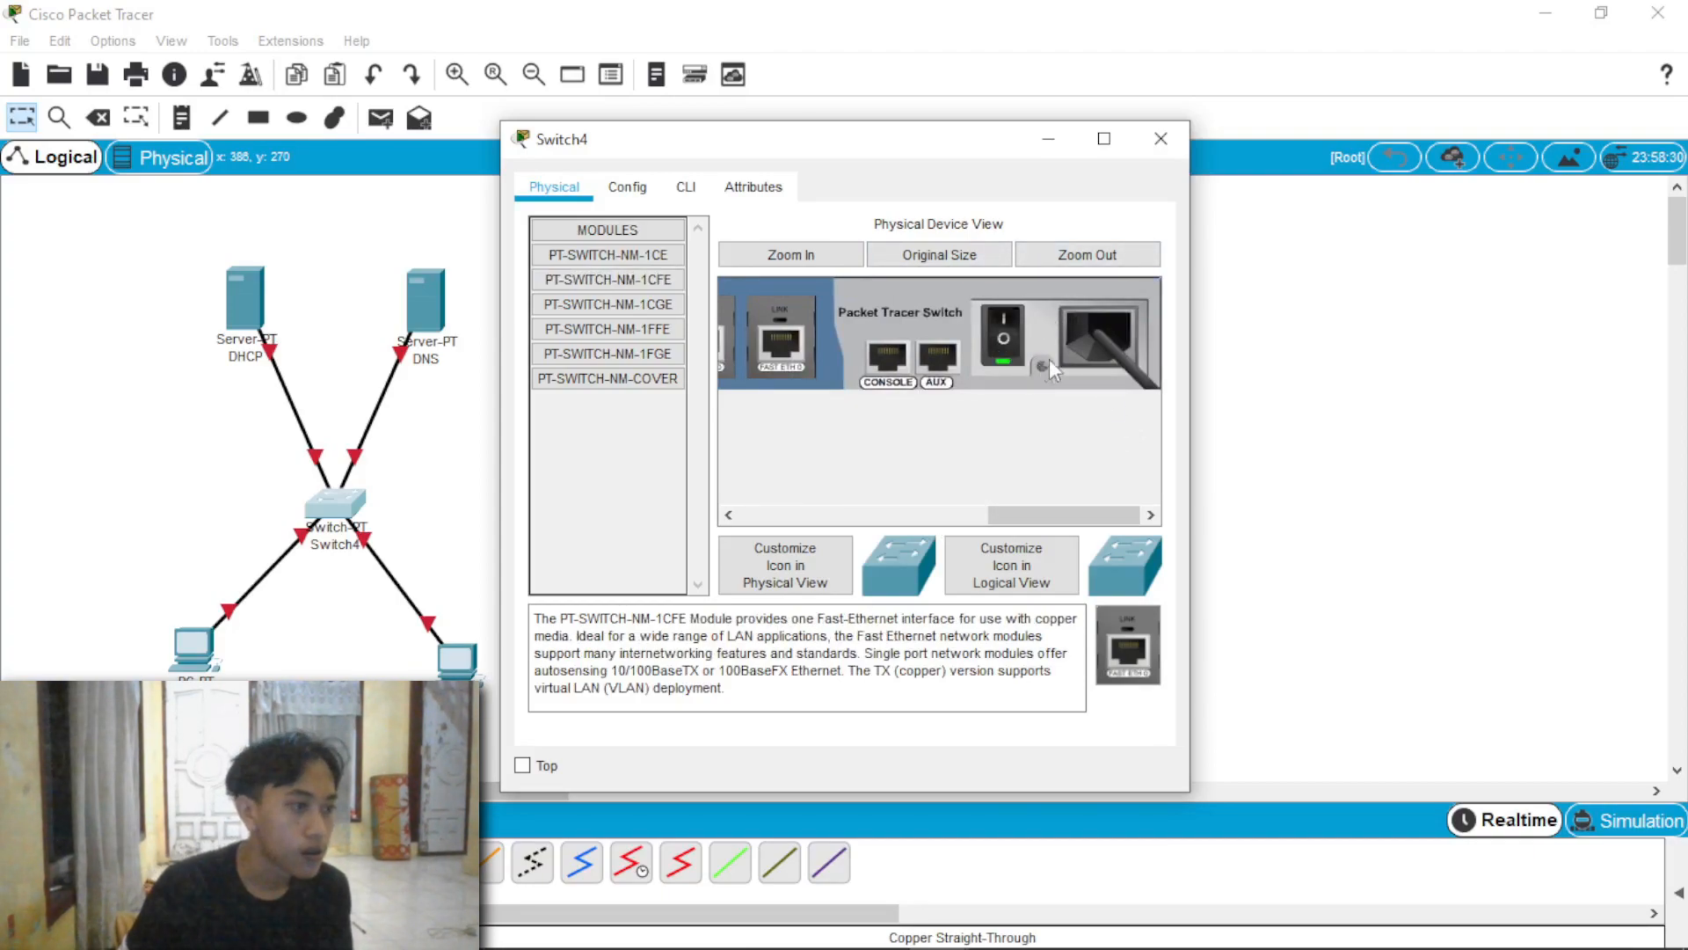
{"action": "left_click", "coordinate": [1177, 136]}
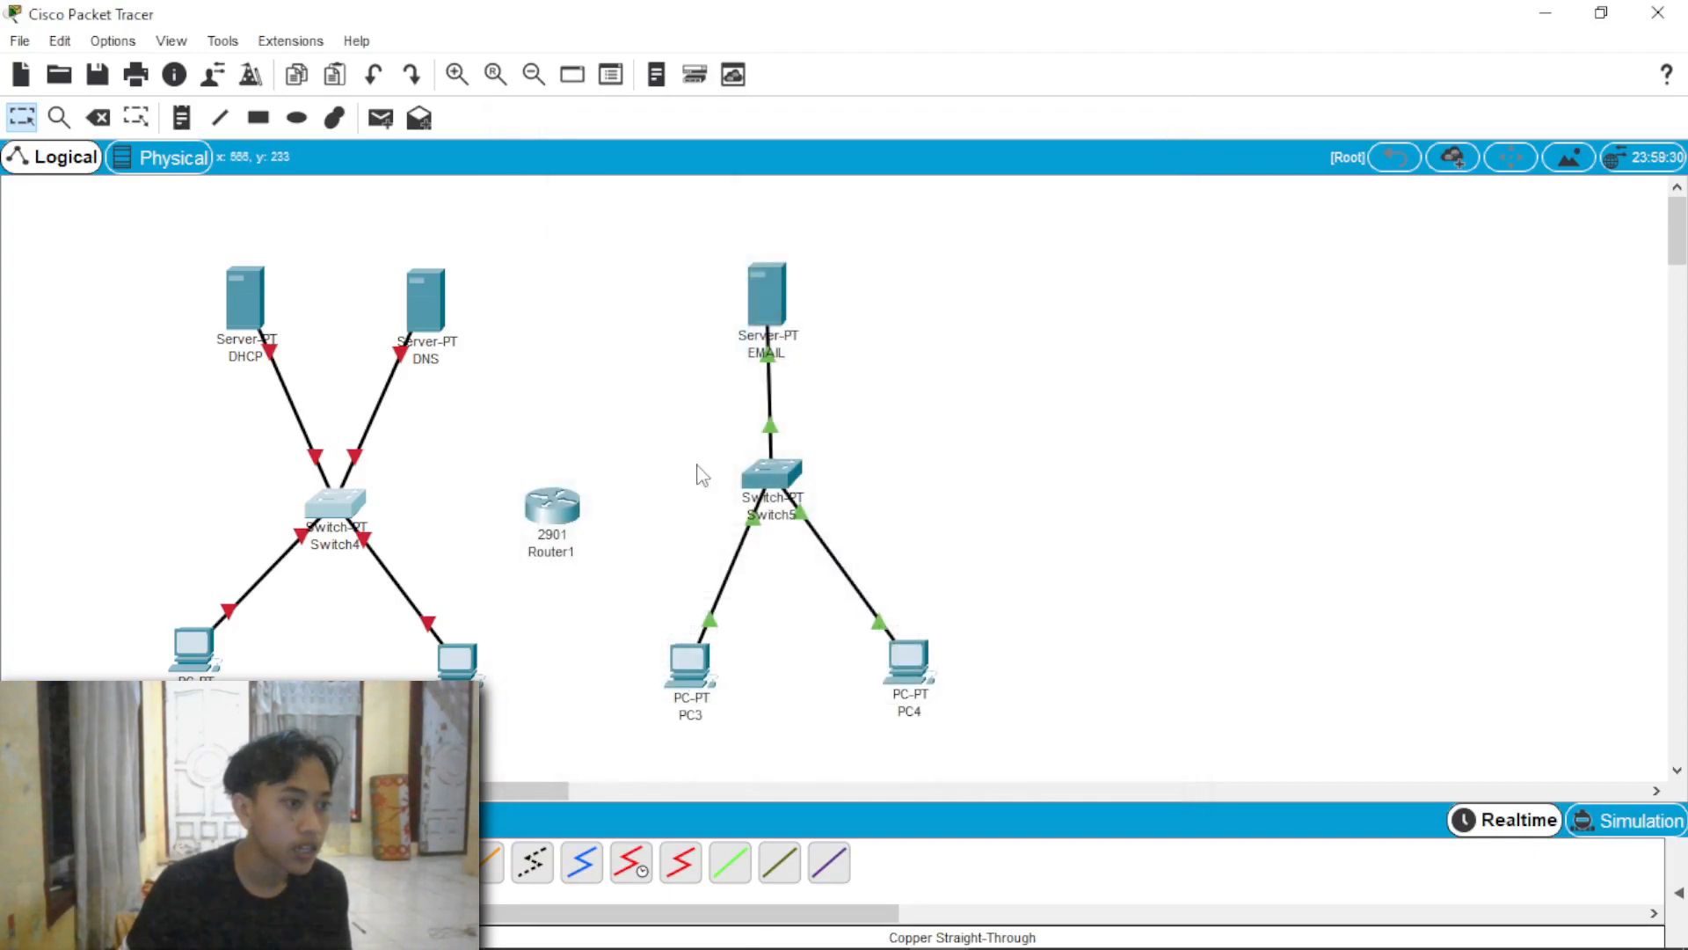
Step: Connect Switch4's added FastEthernet port to GigabitEthernet0/0 on Router1 with a copper straight-through cable
{"action": "left_click", "coordinate": [334, 504]}
{"action": "left_click", "coordinate": [392, 593]}
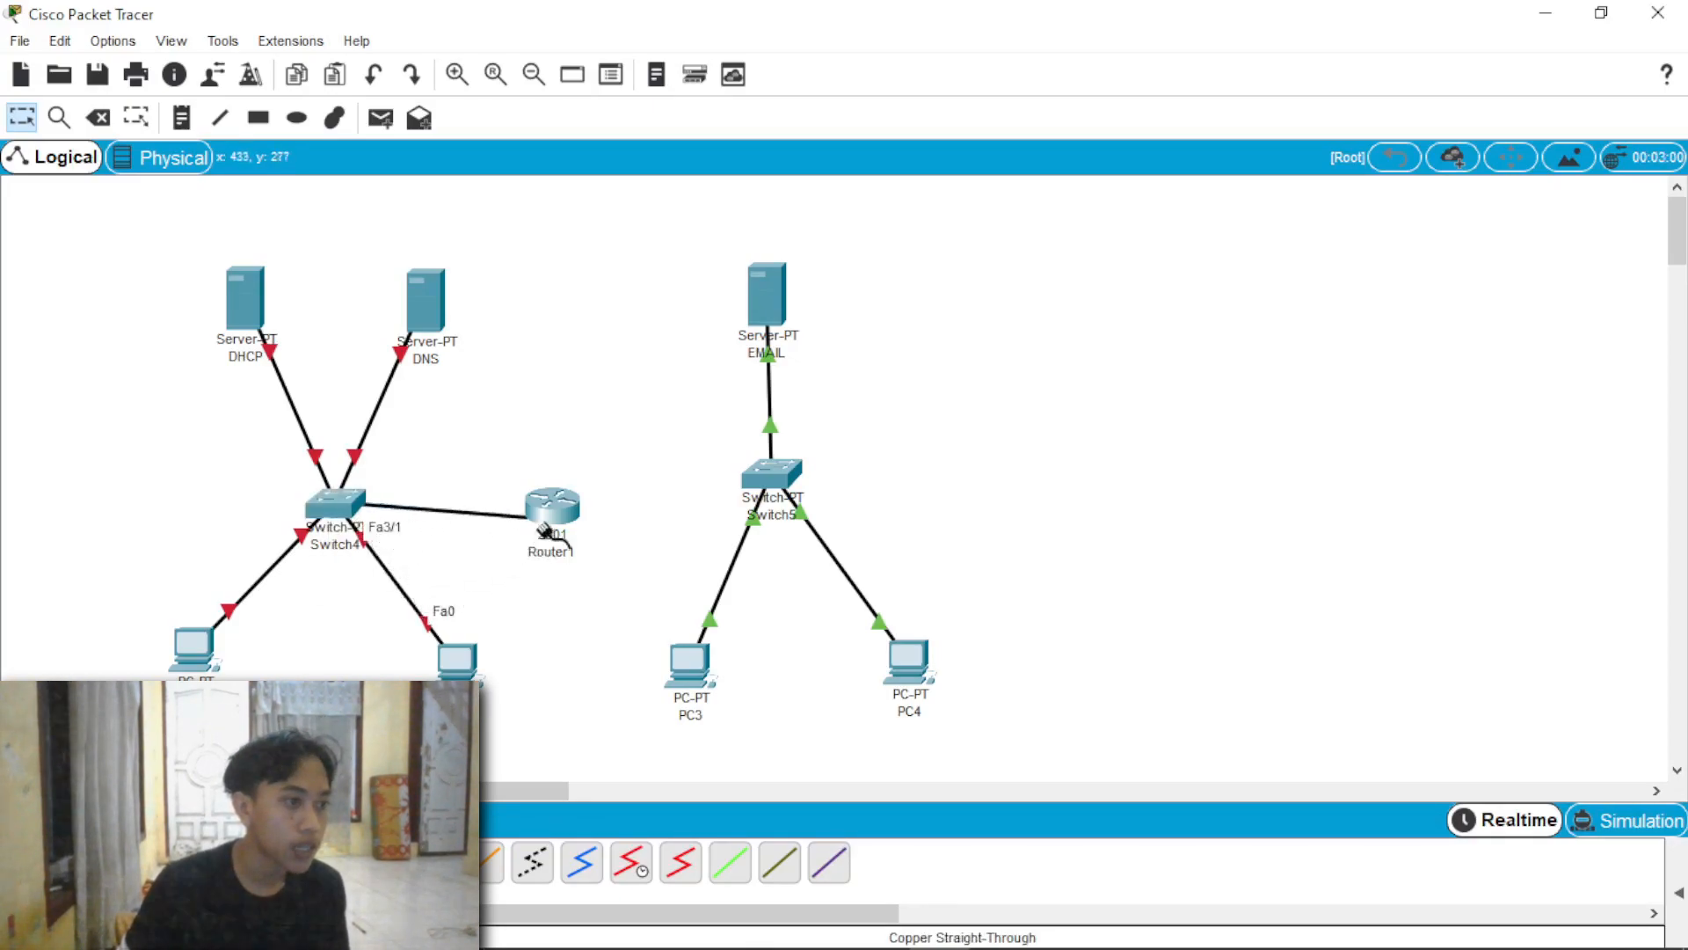
{"action": "left_click", "coordinate": [550, 503]}
{"action": "left_click", "coordinate": [596, 573]}
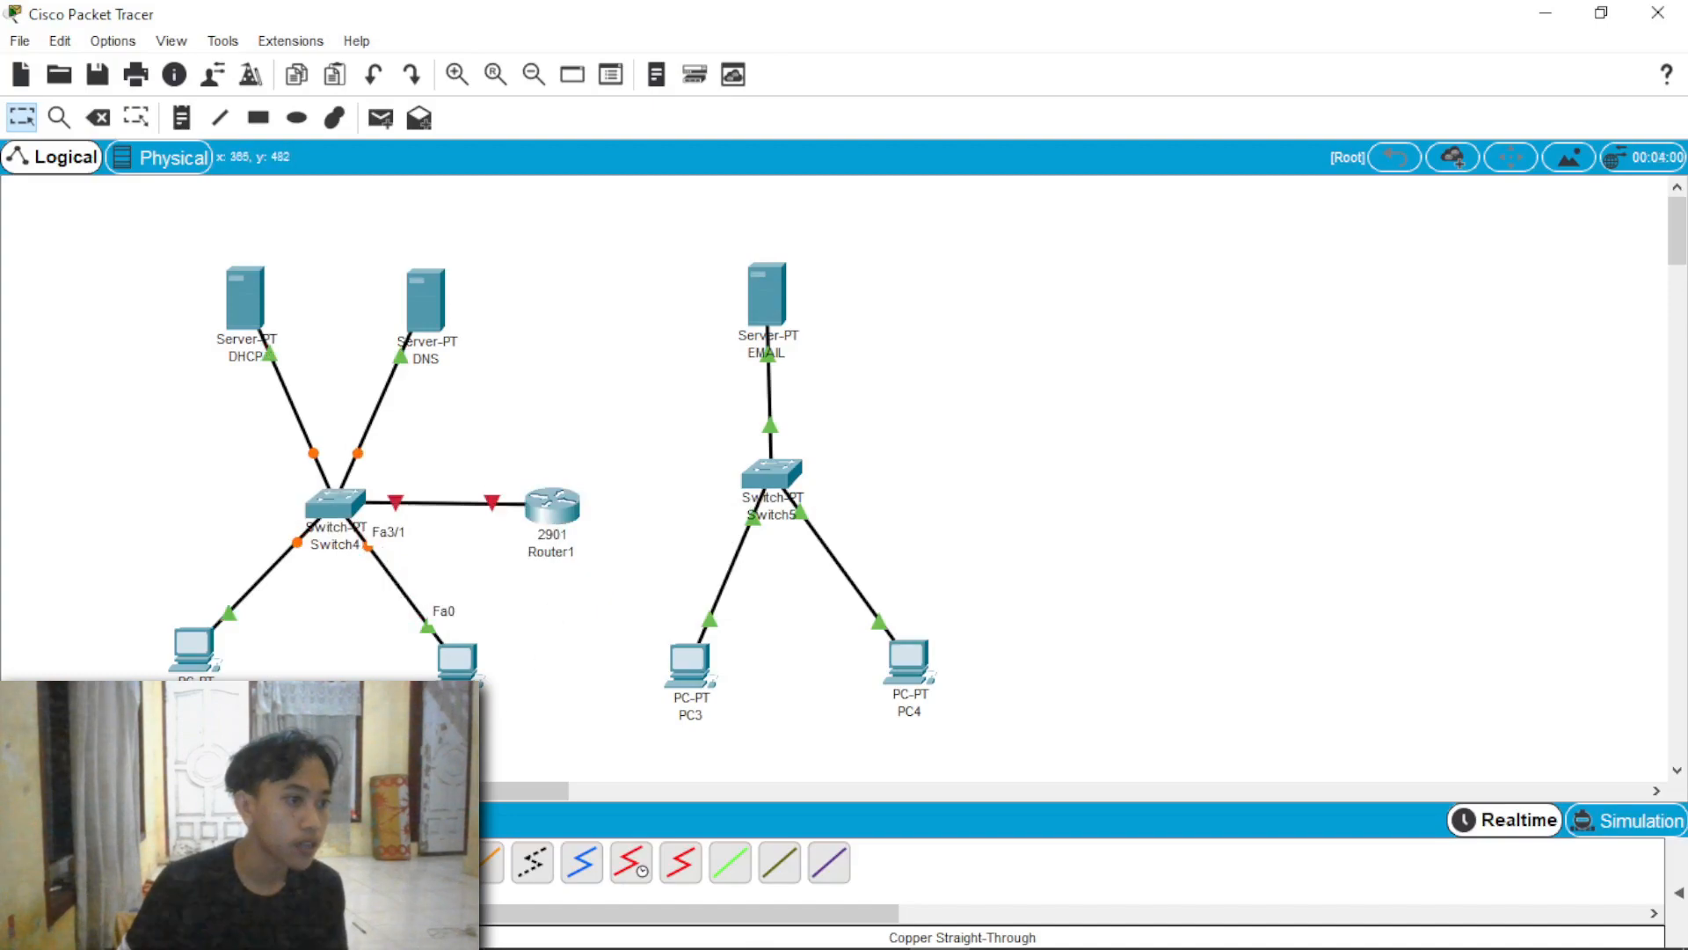
Step: Connect GigabitEthernet0/1 on Router1 to a free port on Switch5 with a copper straight-through cable
{"action": "left_click", "coordinate": [563, 513]}
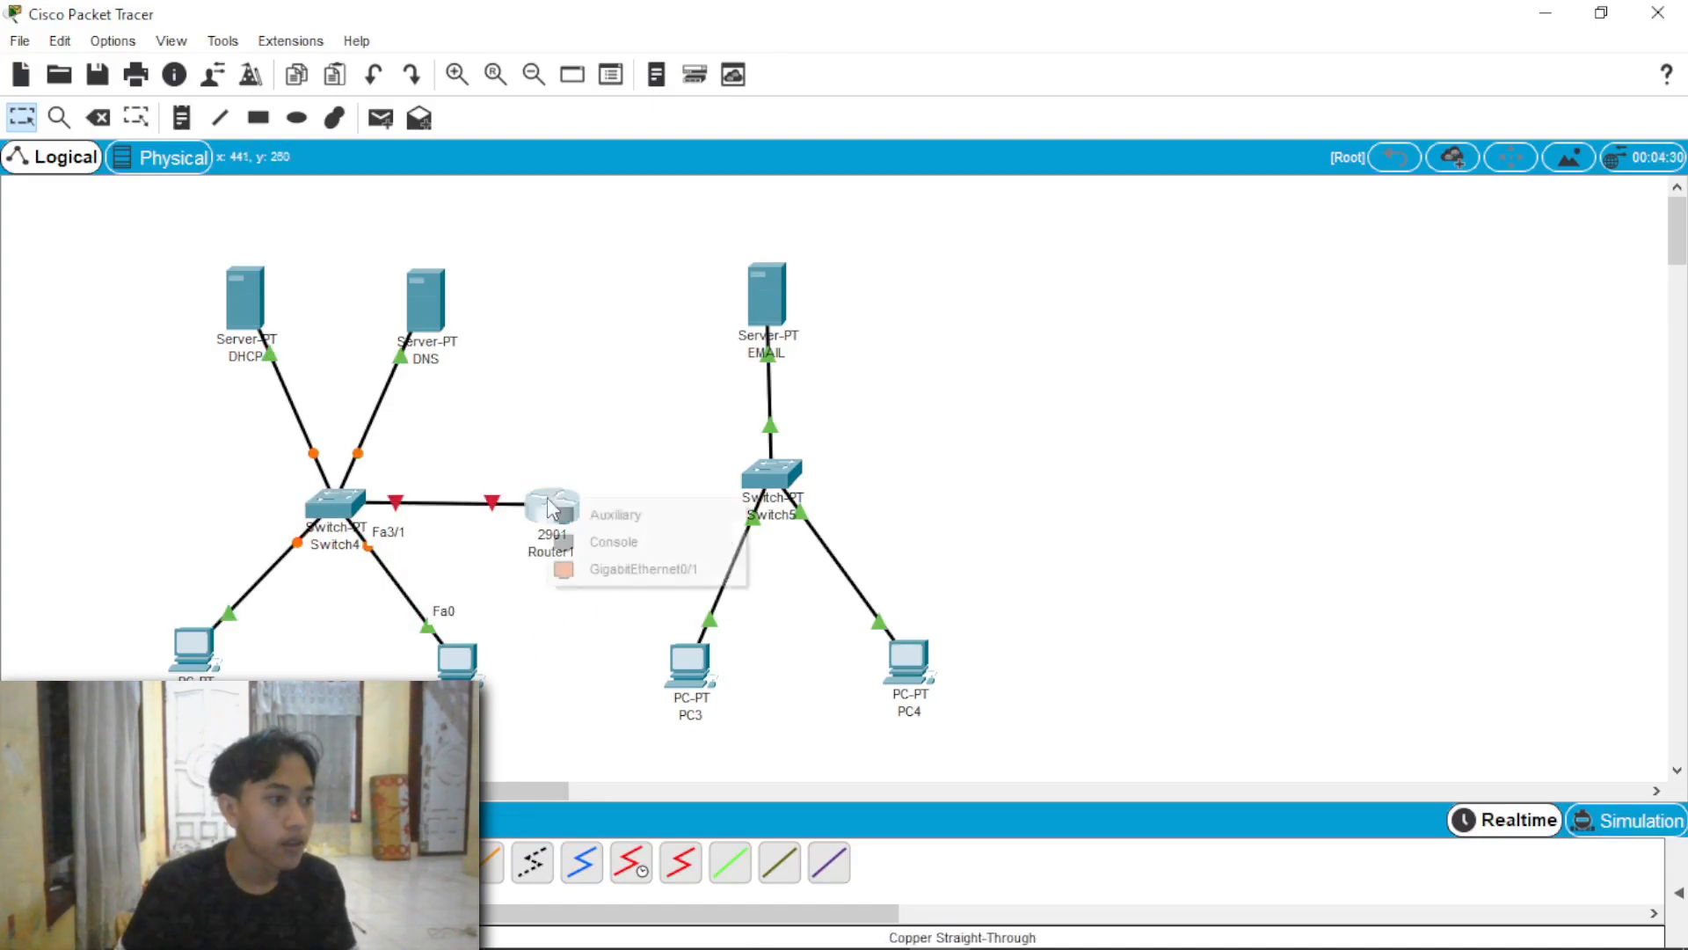
{"action": "left_click", "coordinate": [610, 567]}
{"action": "left_click", "coordinate": [768, 475]}
{"action": "left_click", "coordinate": [836, 537]}
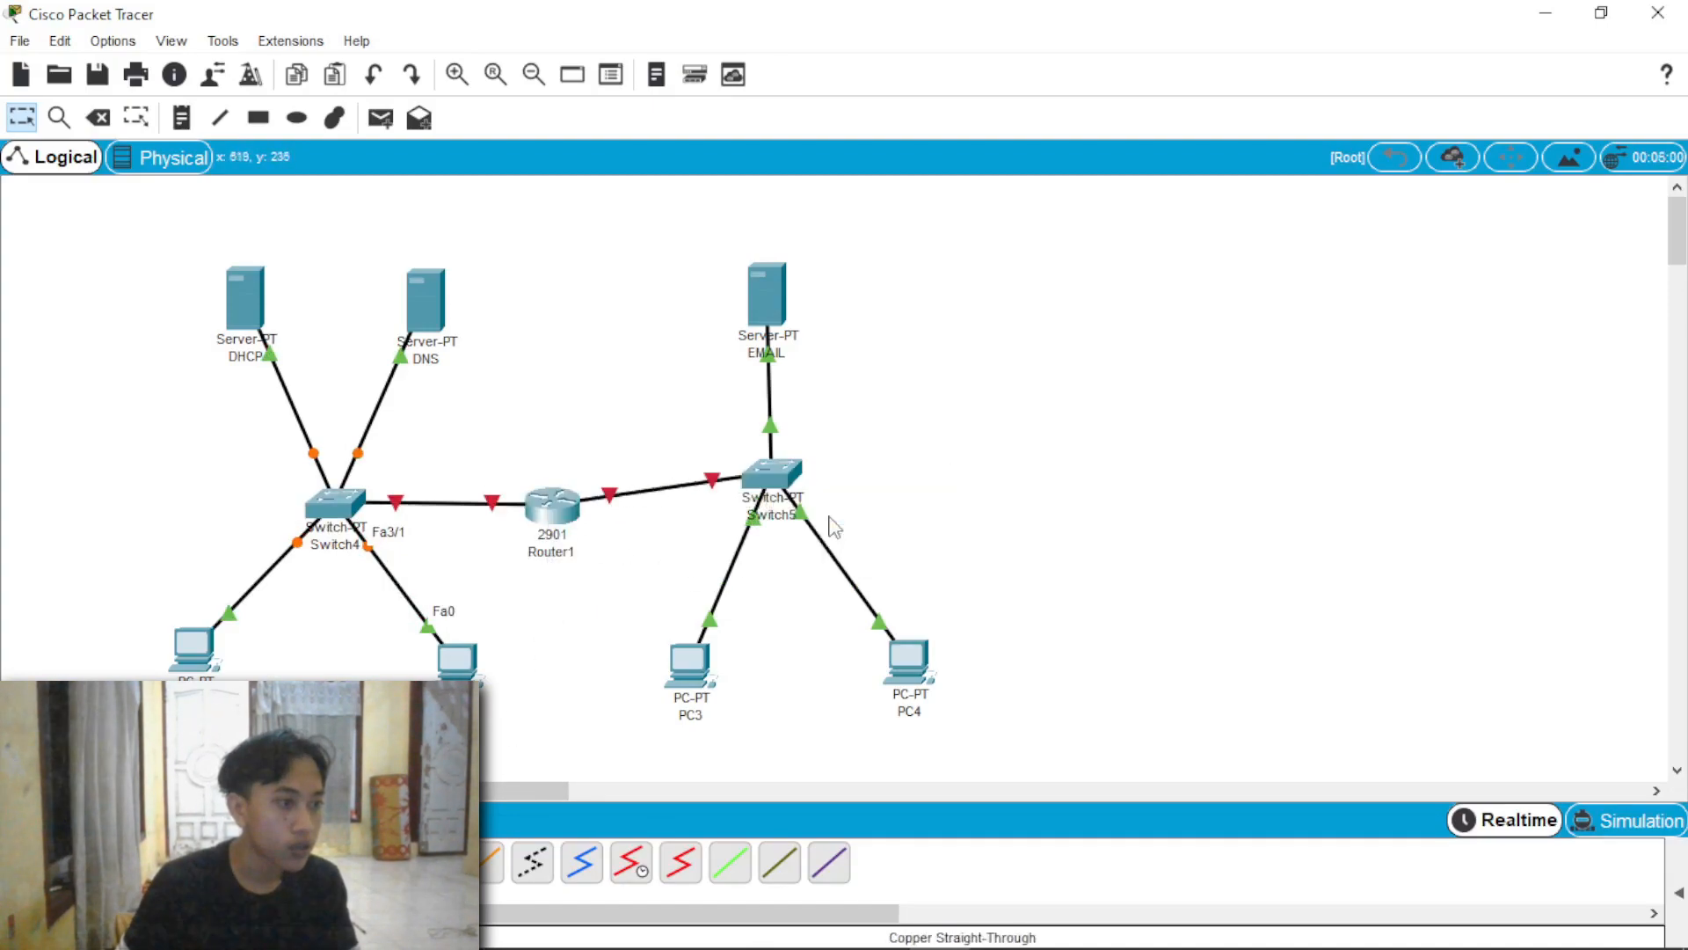
Step: Turn on Router1's GigabitEthernet0/0 and give it the IP address 192.168.1.254 with subnet mask 255.255.255.0
{"action": "left_click", "coordinate": [554, 521]}
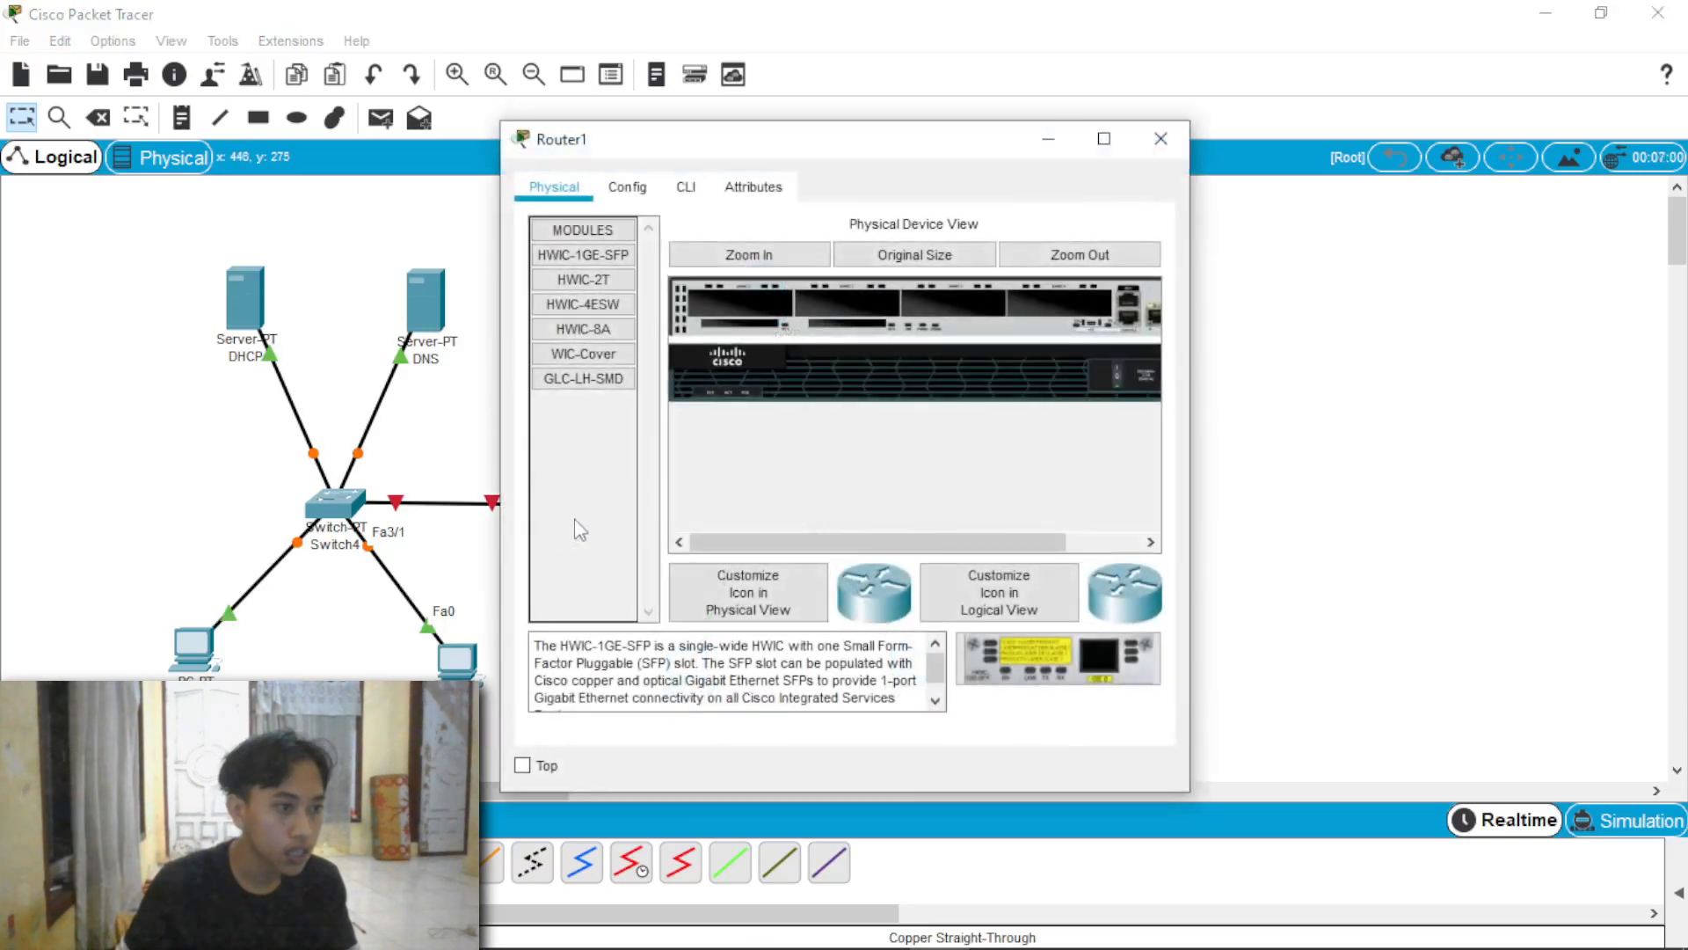
{"action": "left_click", "coordinate": [648, 188]}
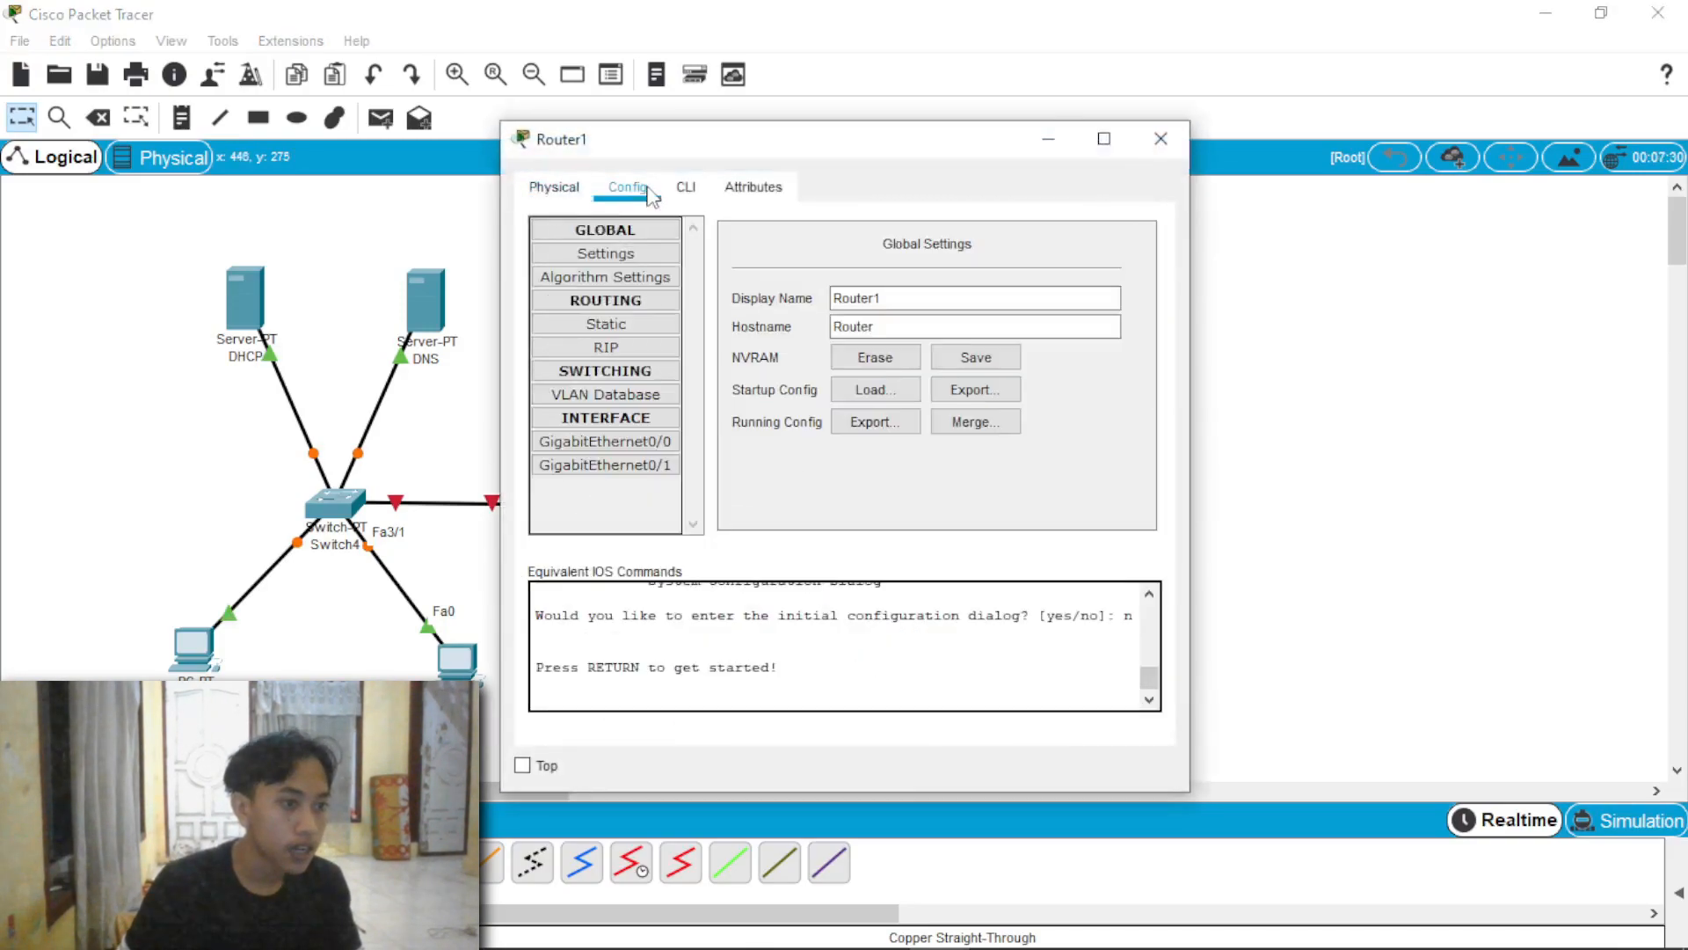
{"action": "left_click", "coordinate": [646, 445]}
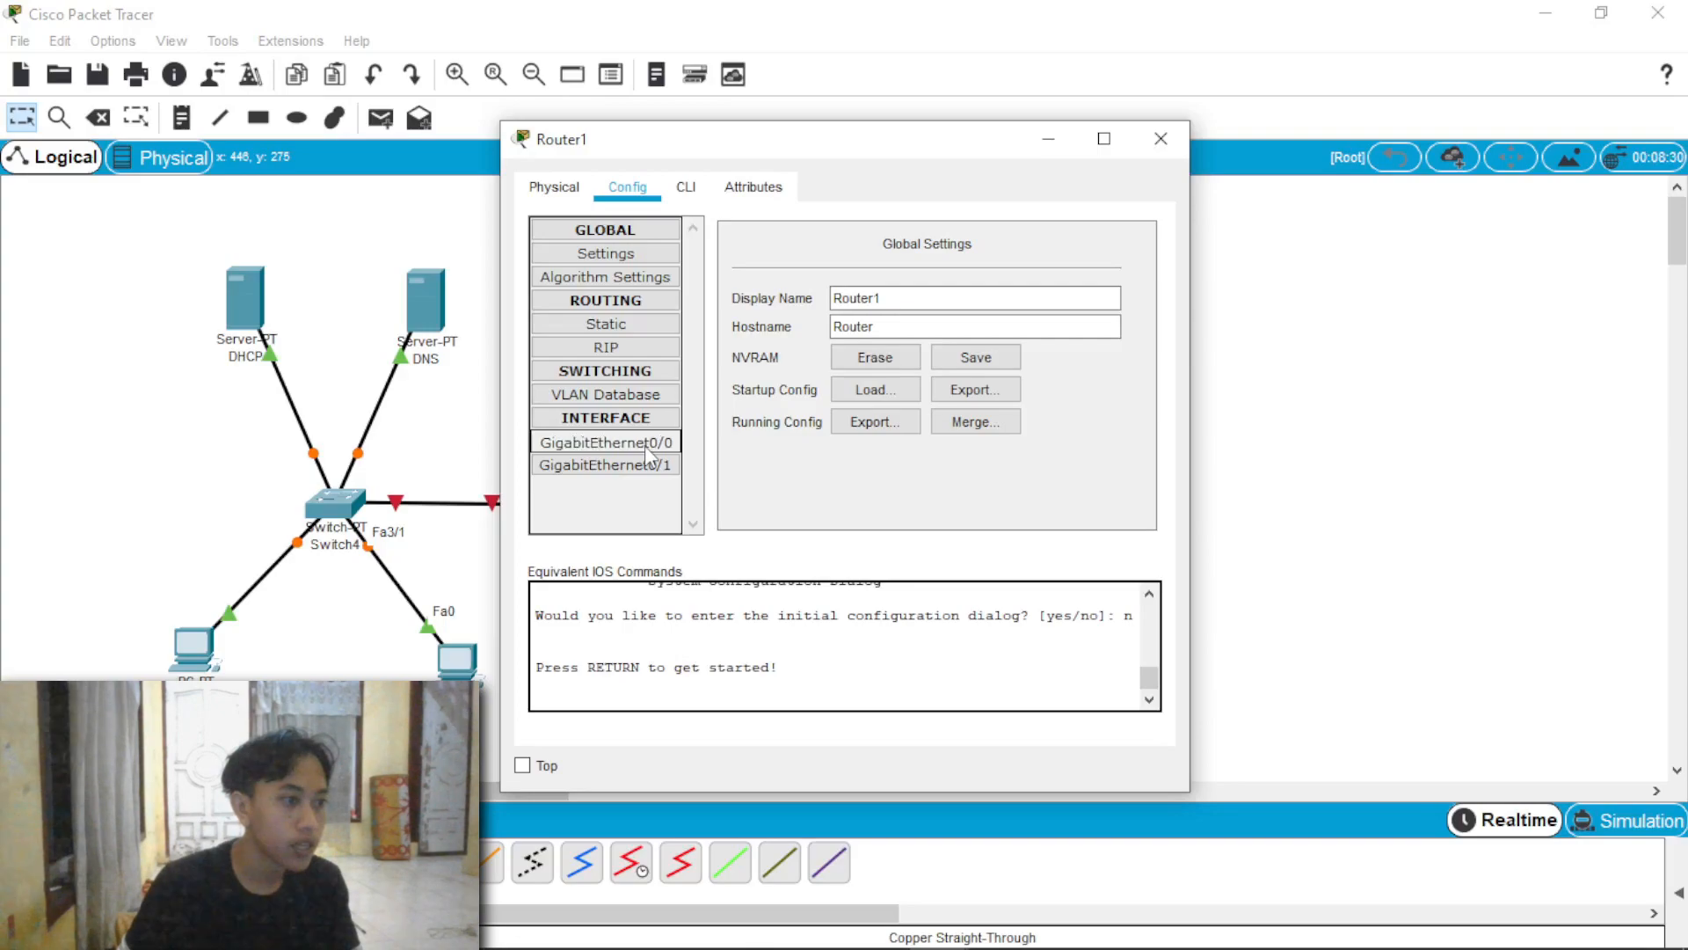
{"action": "left_click", "coordinate": [1123, 251]}
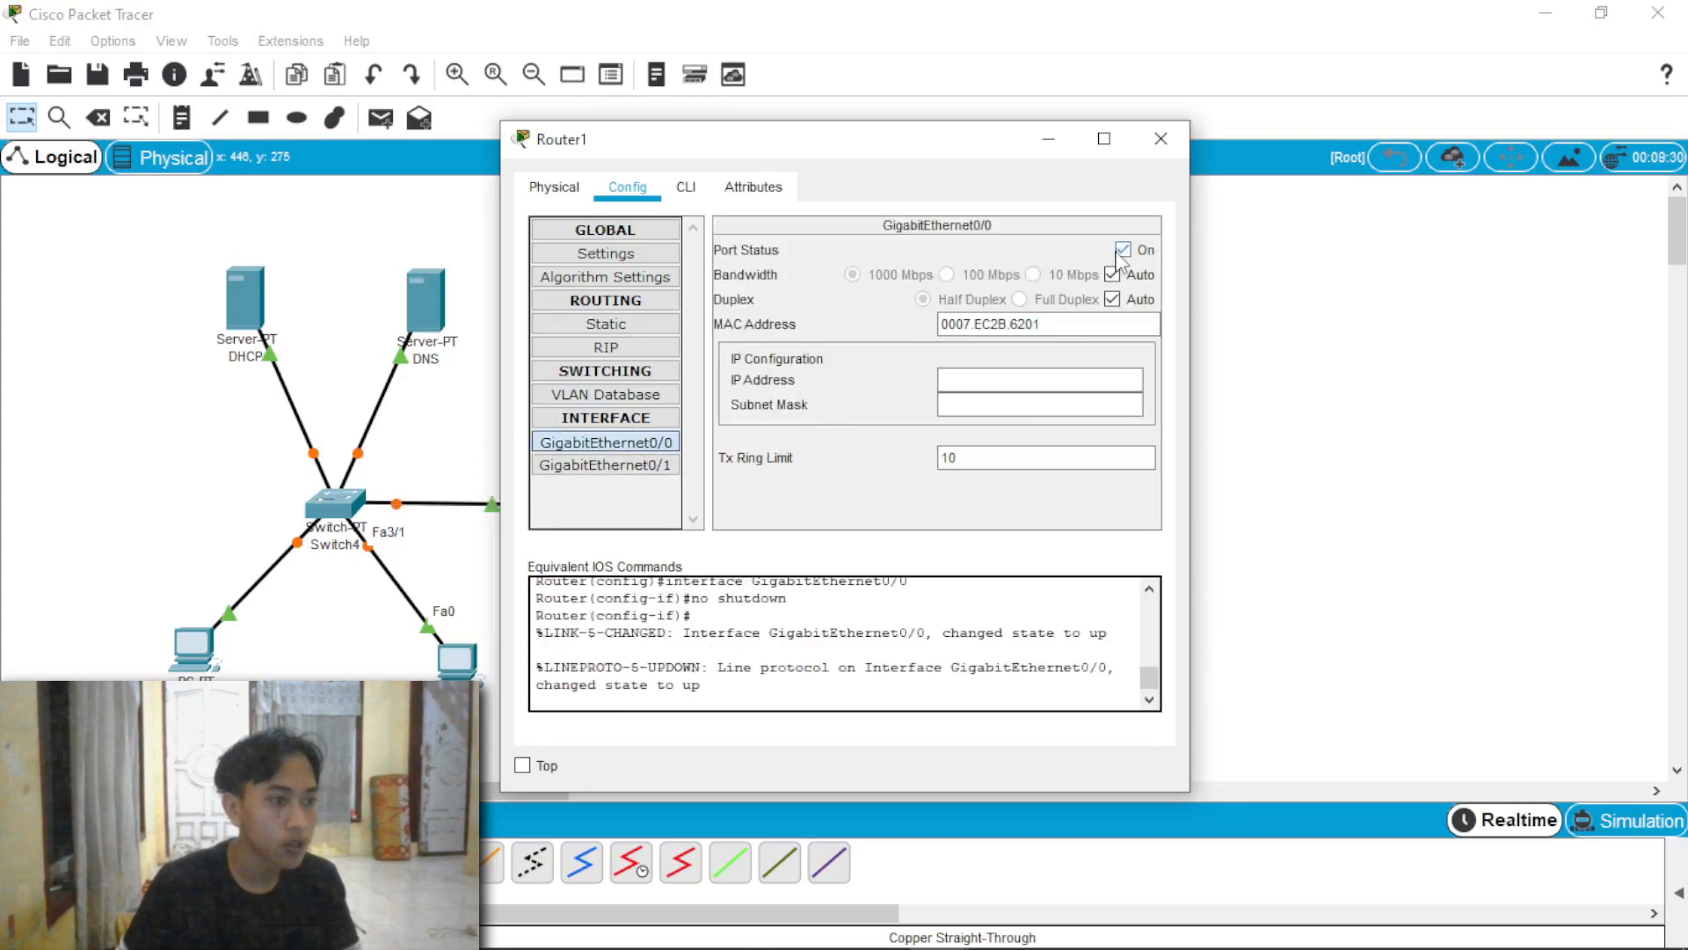
{"action": "left_click", "coordinate": [1024, 369]}
{"action": "type", "text": "192.1"}
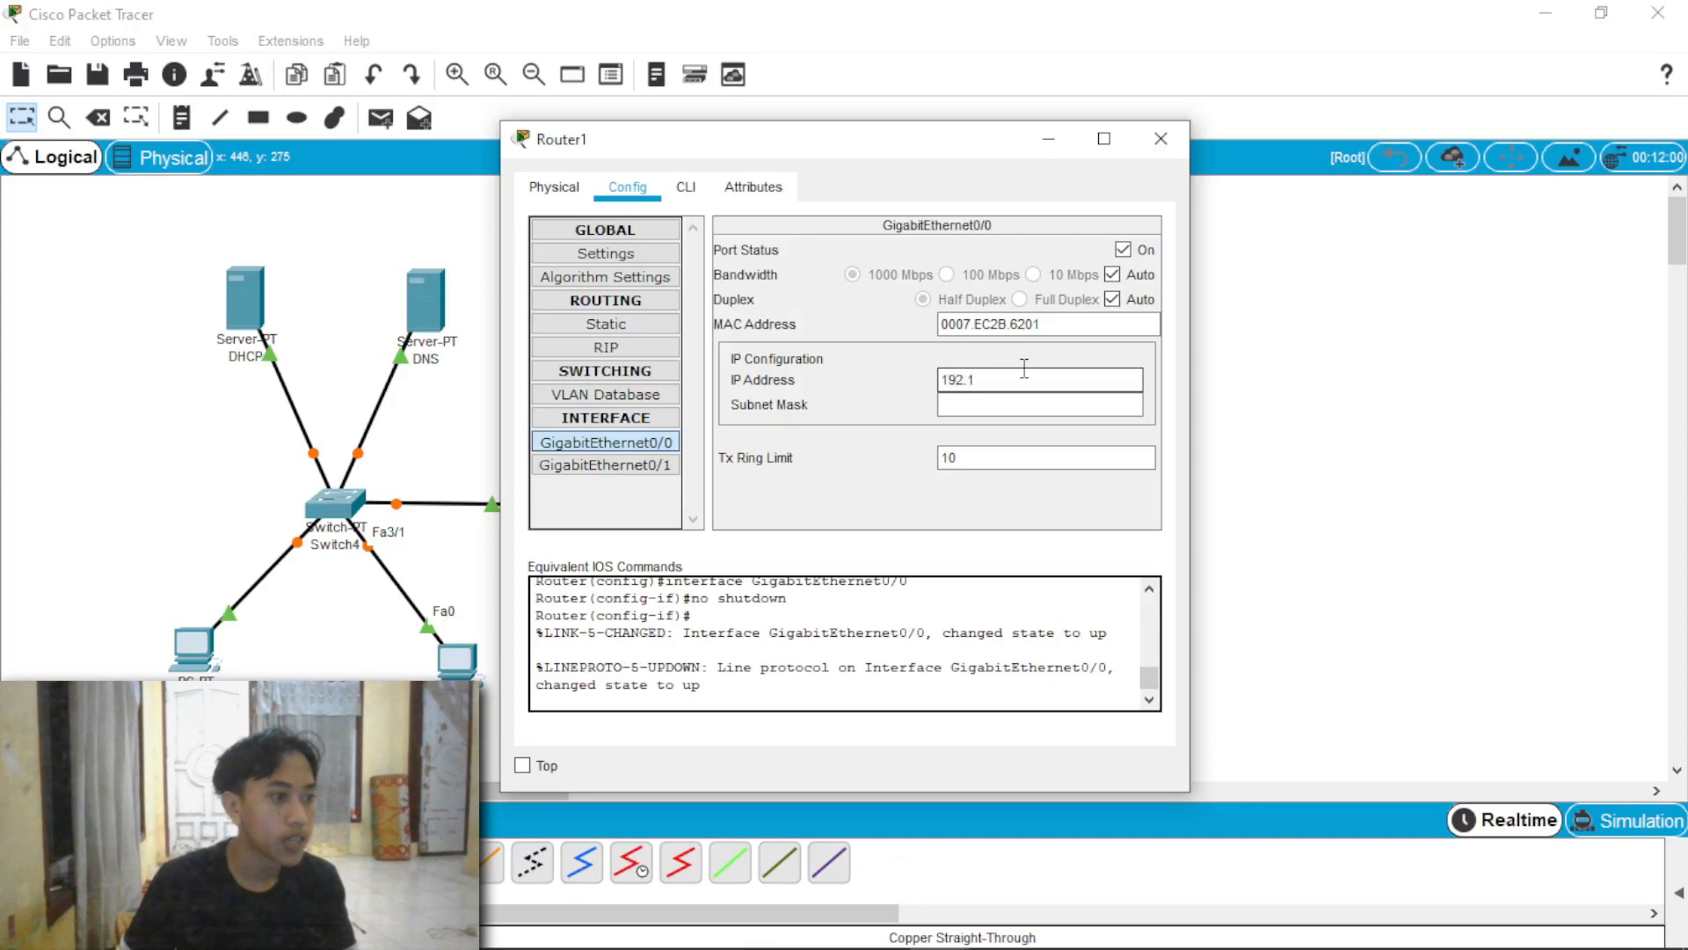
{"action": "type", "text": "768.1.254"}
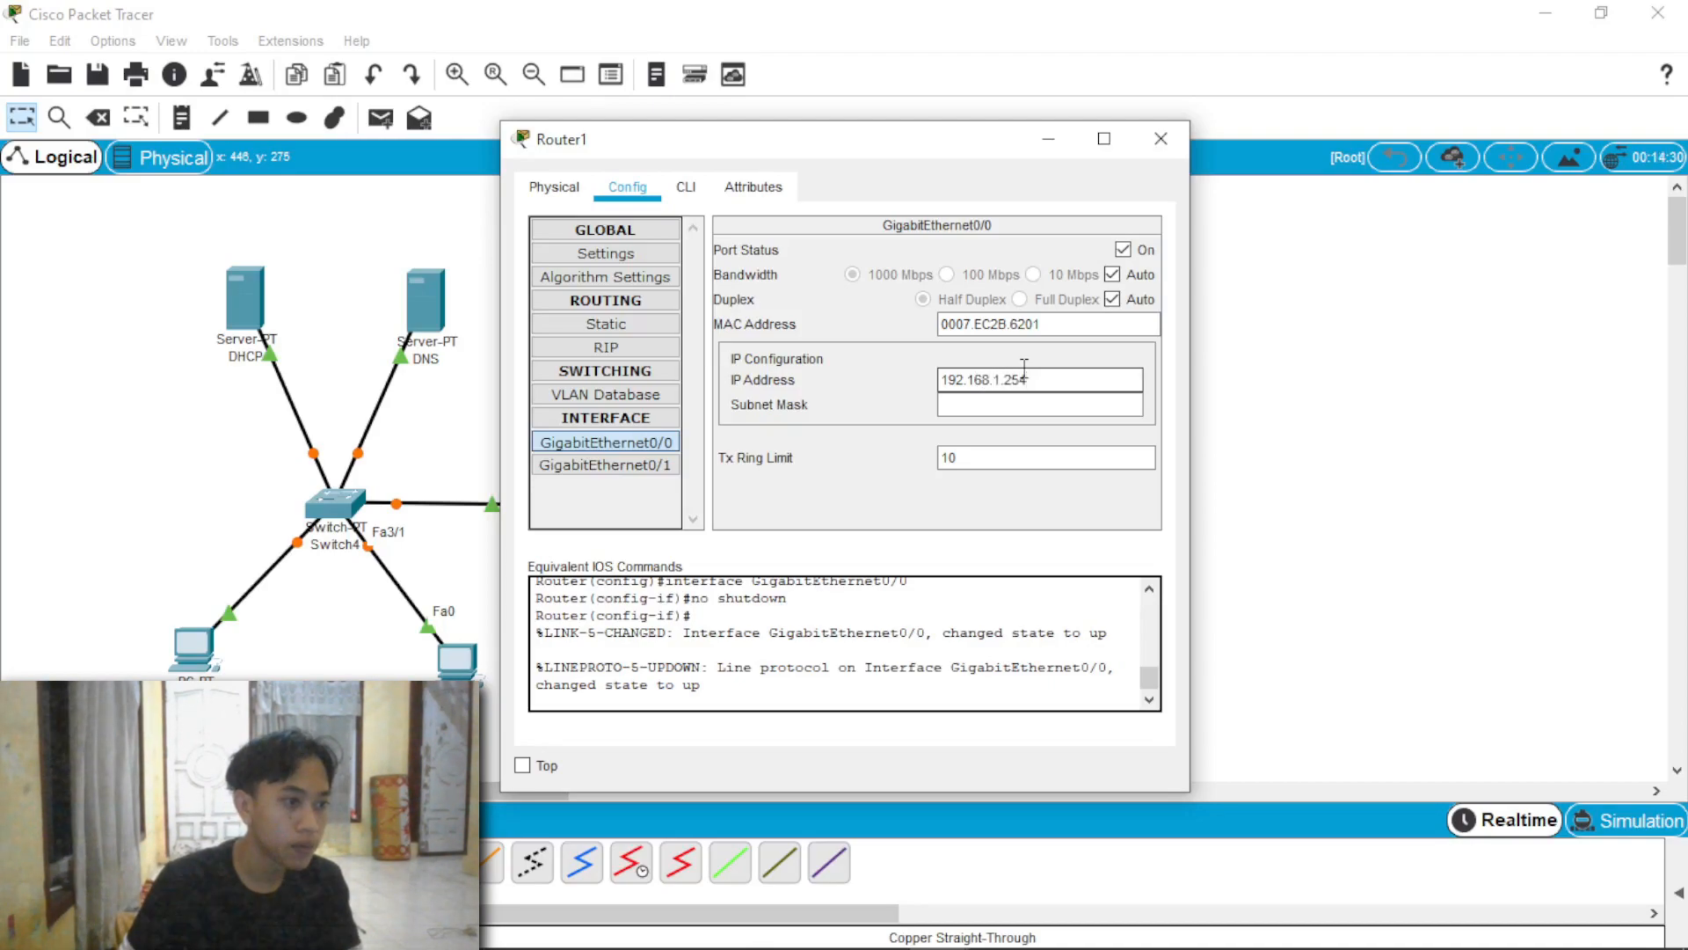
{"action": "left_click", "coordinate": [1034, 403]}
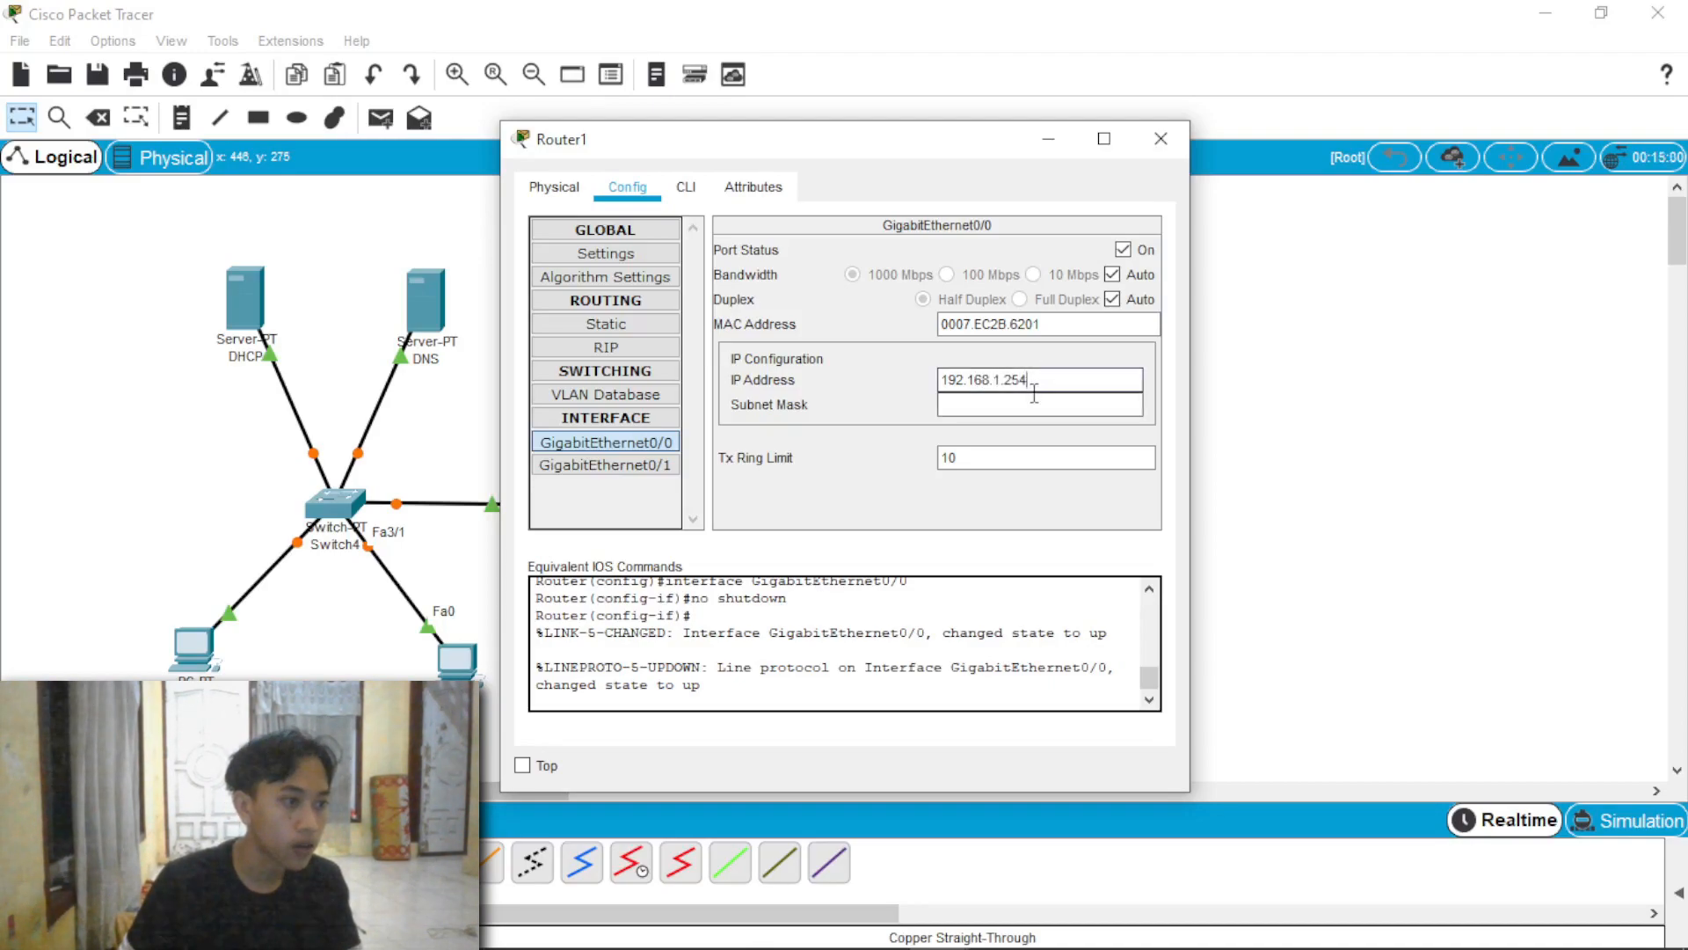
Step: Turn on Router1's GigabitEthernet0/1, set its IP address to 172.16.10.254 and fill in the subnet mask
{"action": "left_click", "coordinate": [635, 466]}
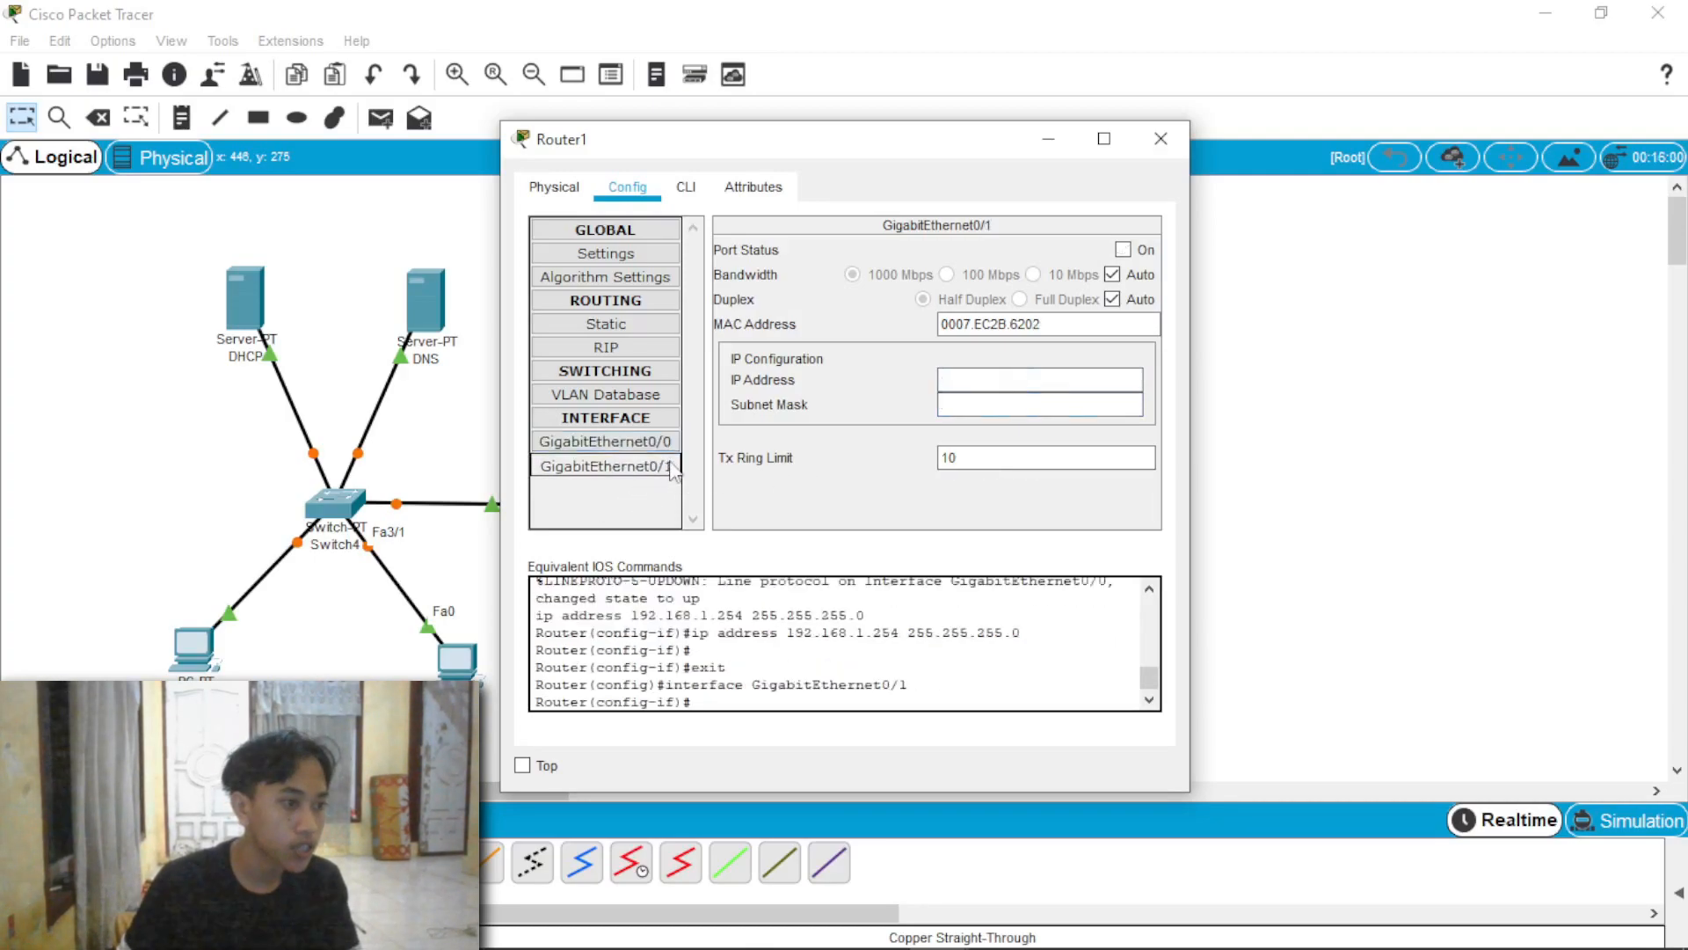
{"action": "left_click", "coordinate": [1126, 250]}
{"action": "left_click", "coordinate": [1057, 381]}
{"action": "type", "text": "172.16."}
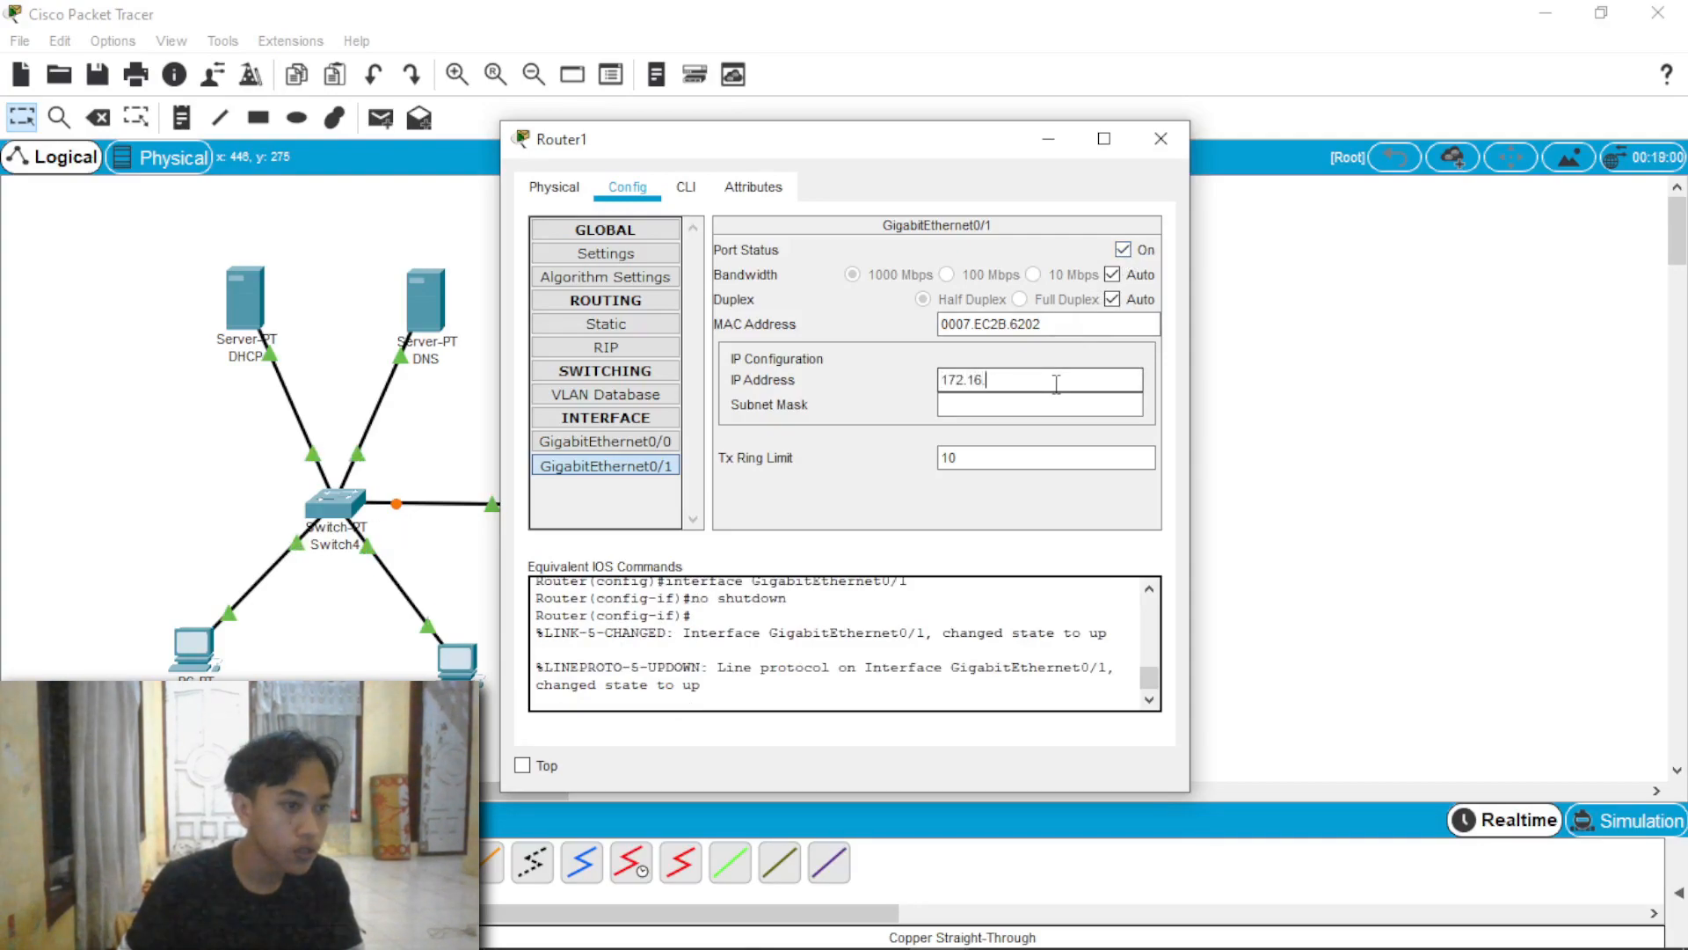
{"action": "type", "text": "10.254"}
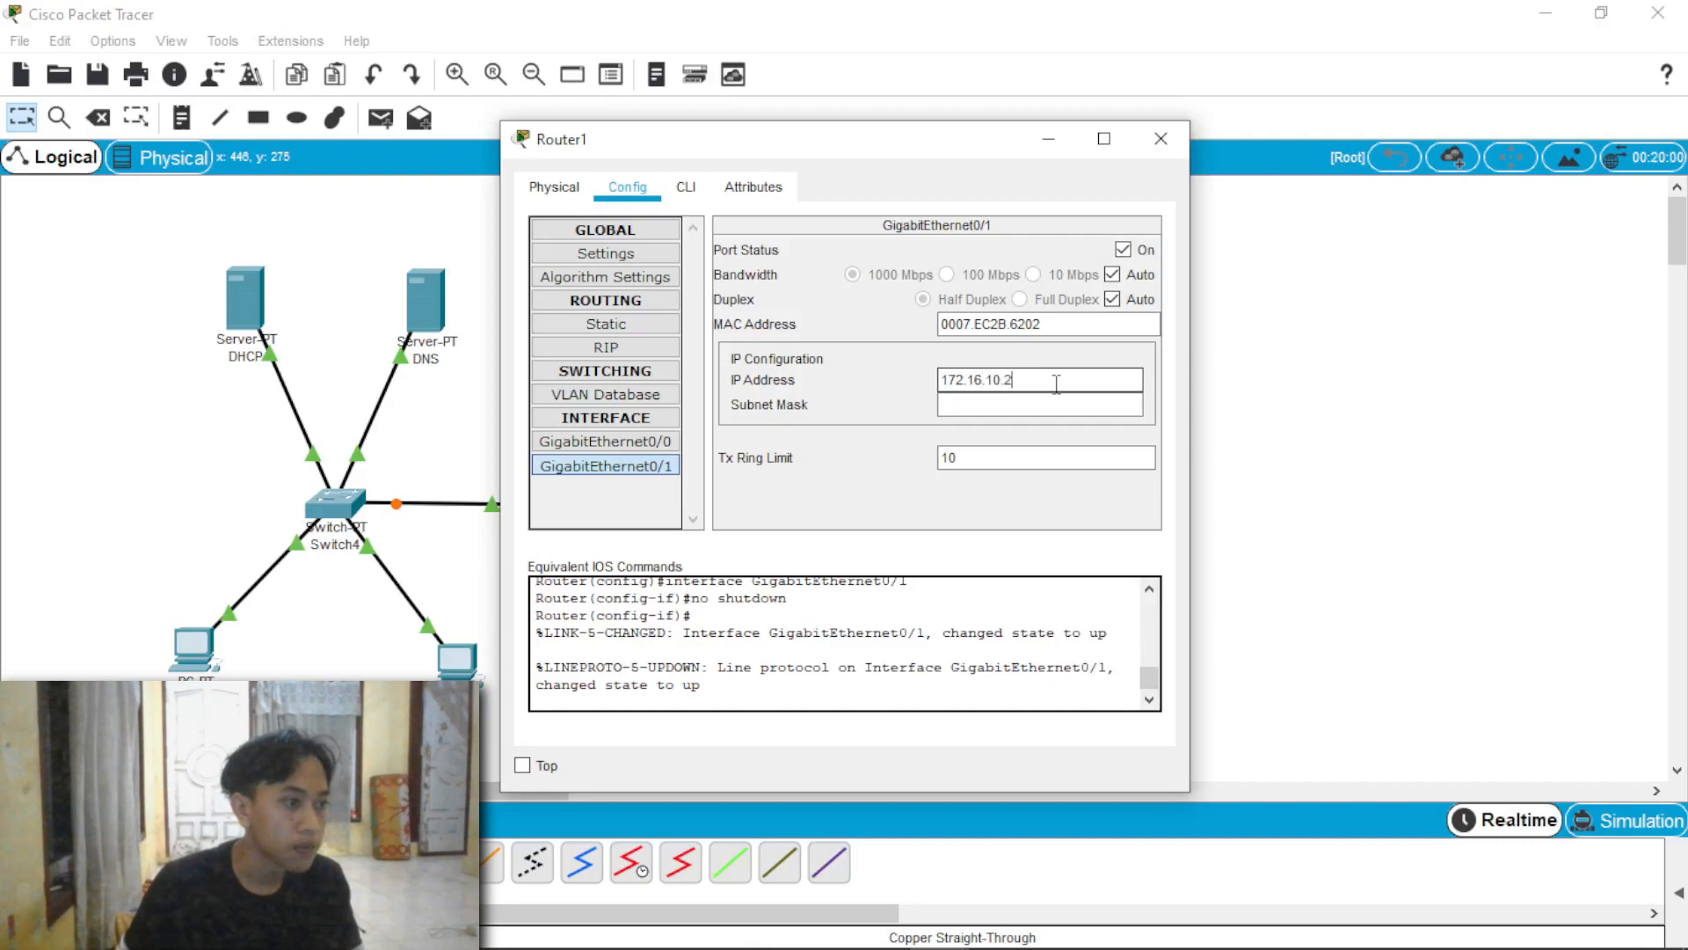
{"action": "left_click", "coordinate": [1053, 406]}
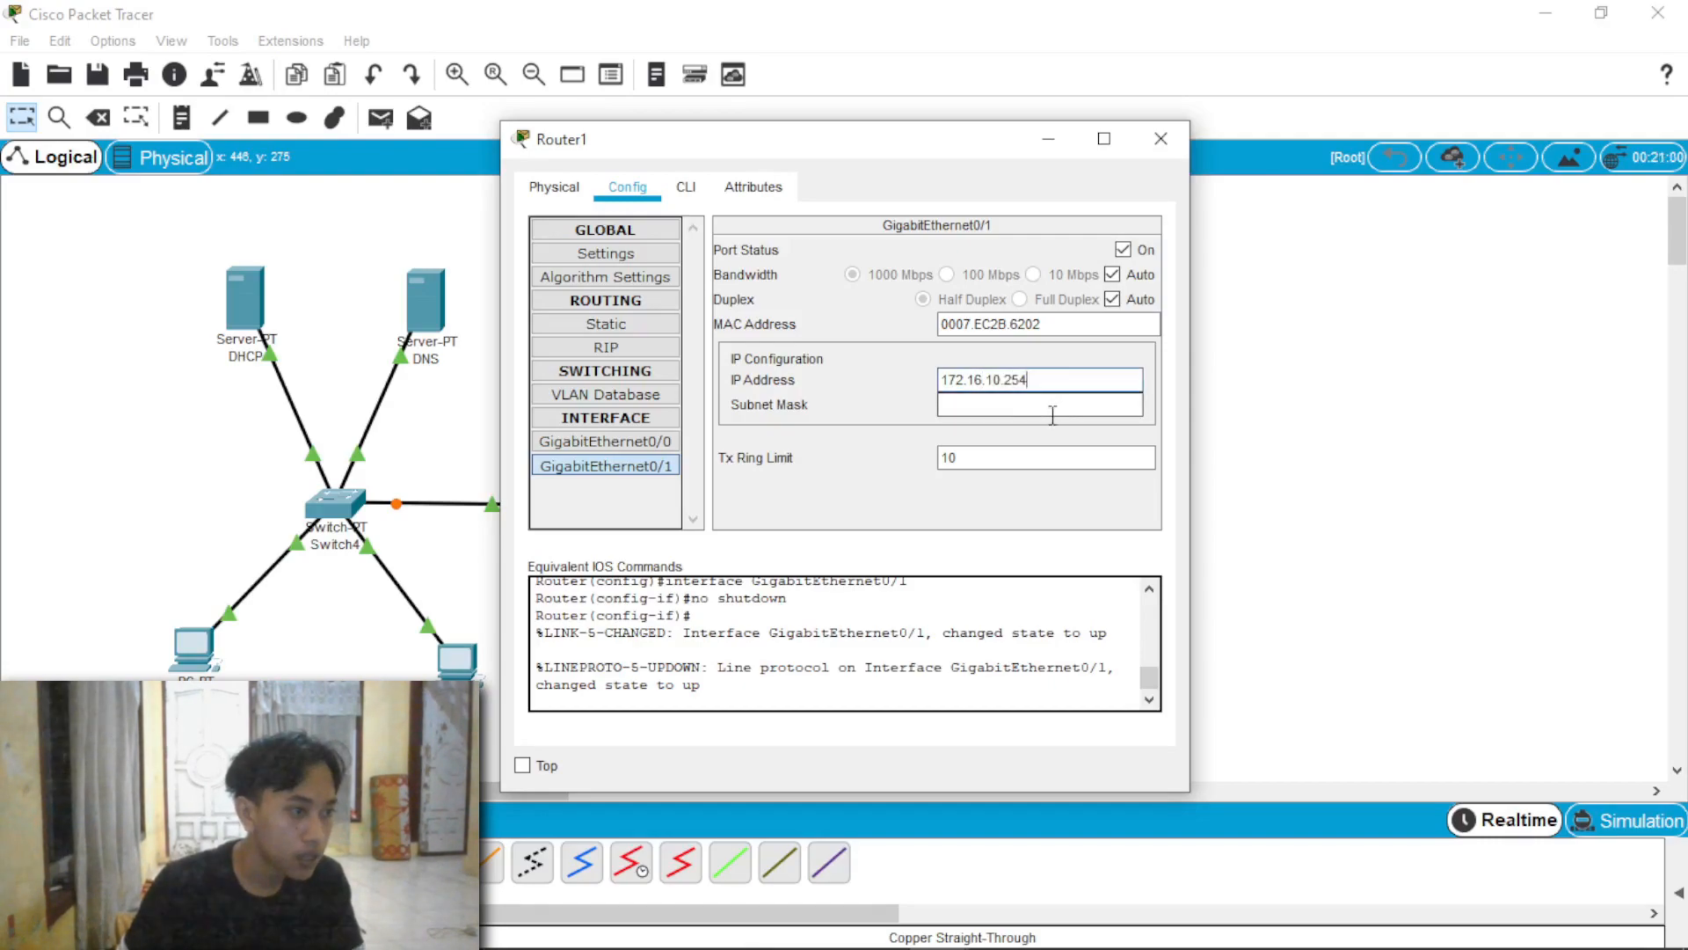
{"action": "left_click", "coordinate": [1186, 134]}
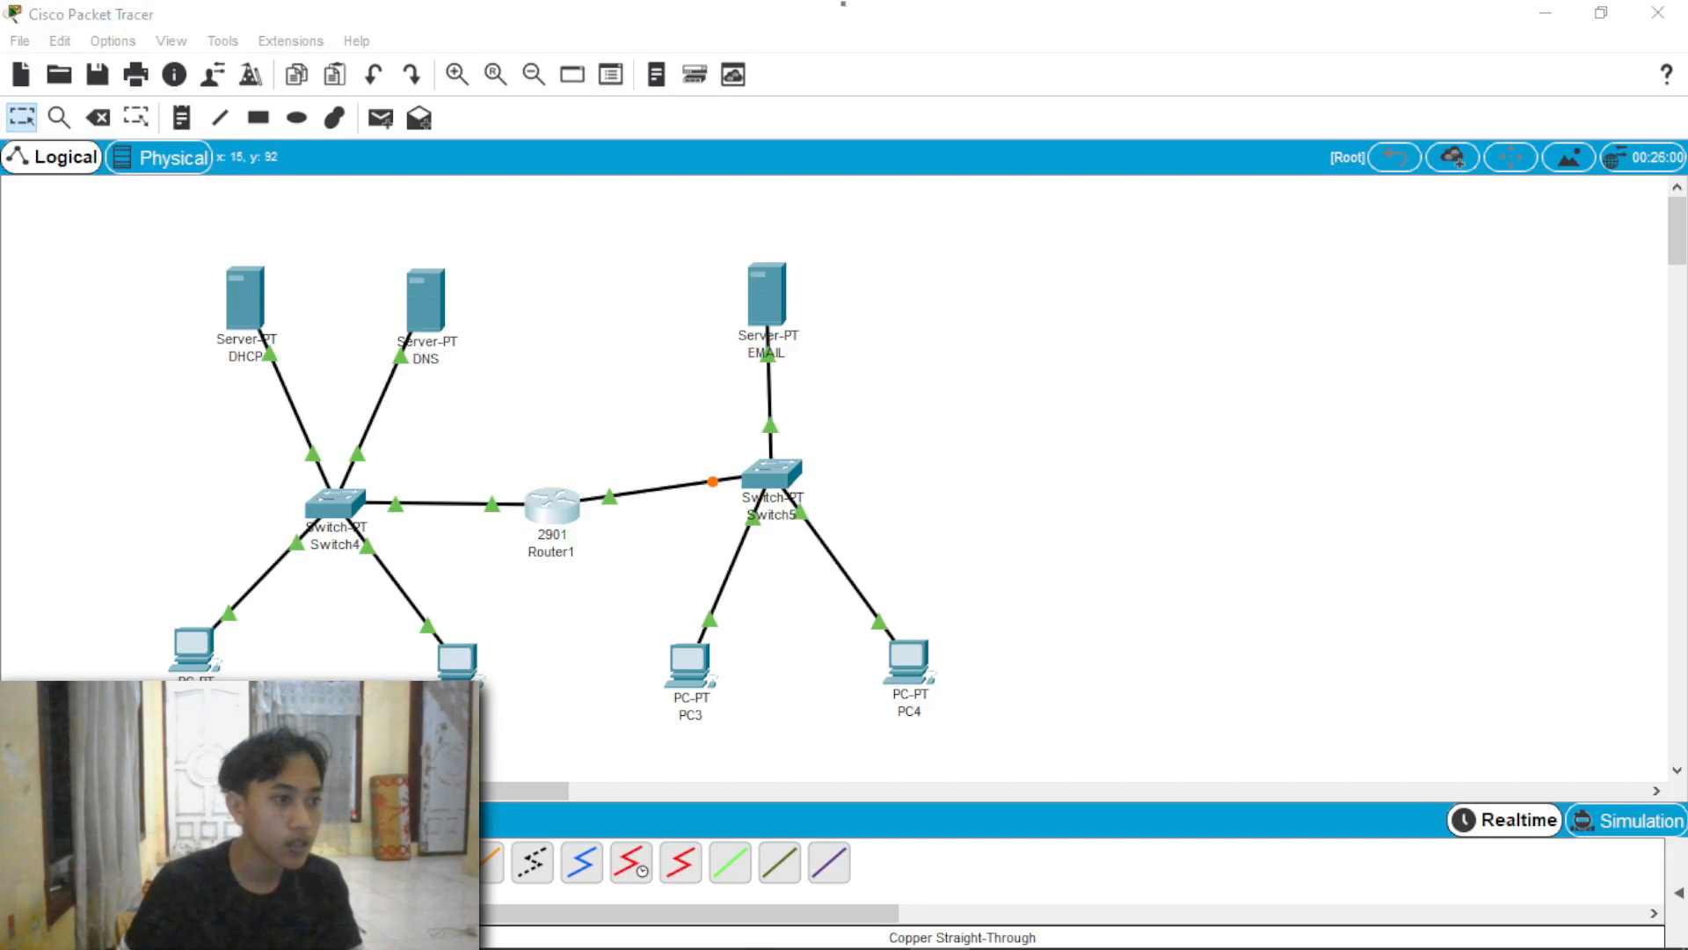
Step: Set the default gateway of serverPool on the DHCP server to 192.168.1.254 and save the pool
{"action": "left_click", "coordinate": [246, 292]}
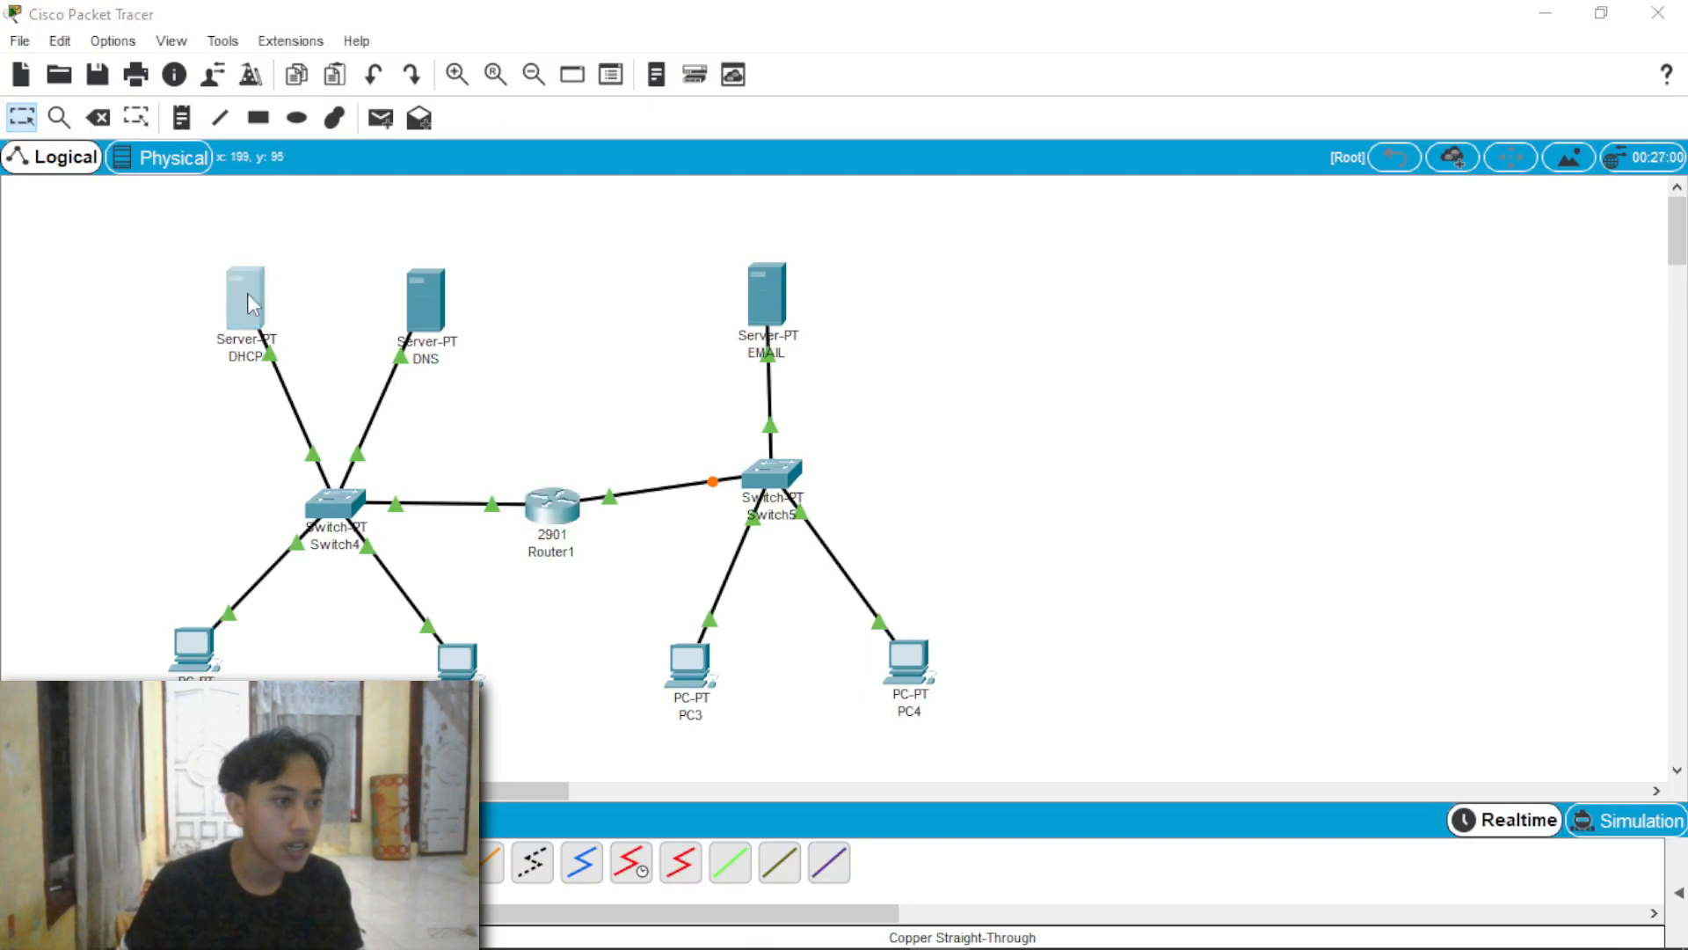
{"action": "left_click", "coordinate": [598, 277]}
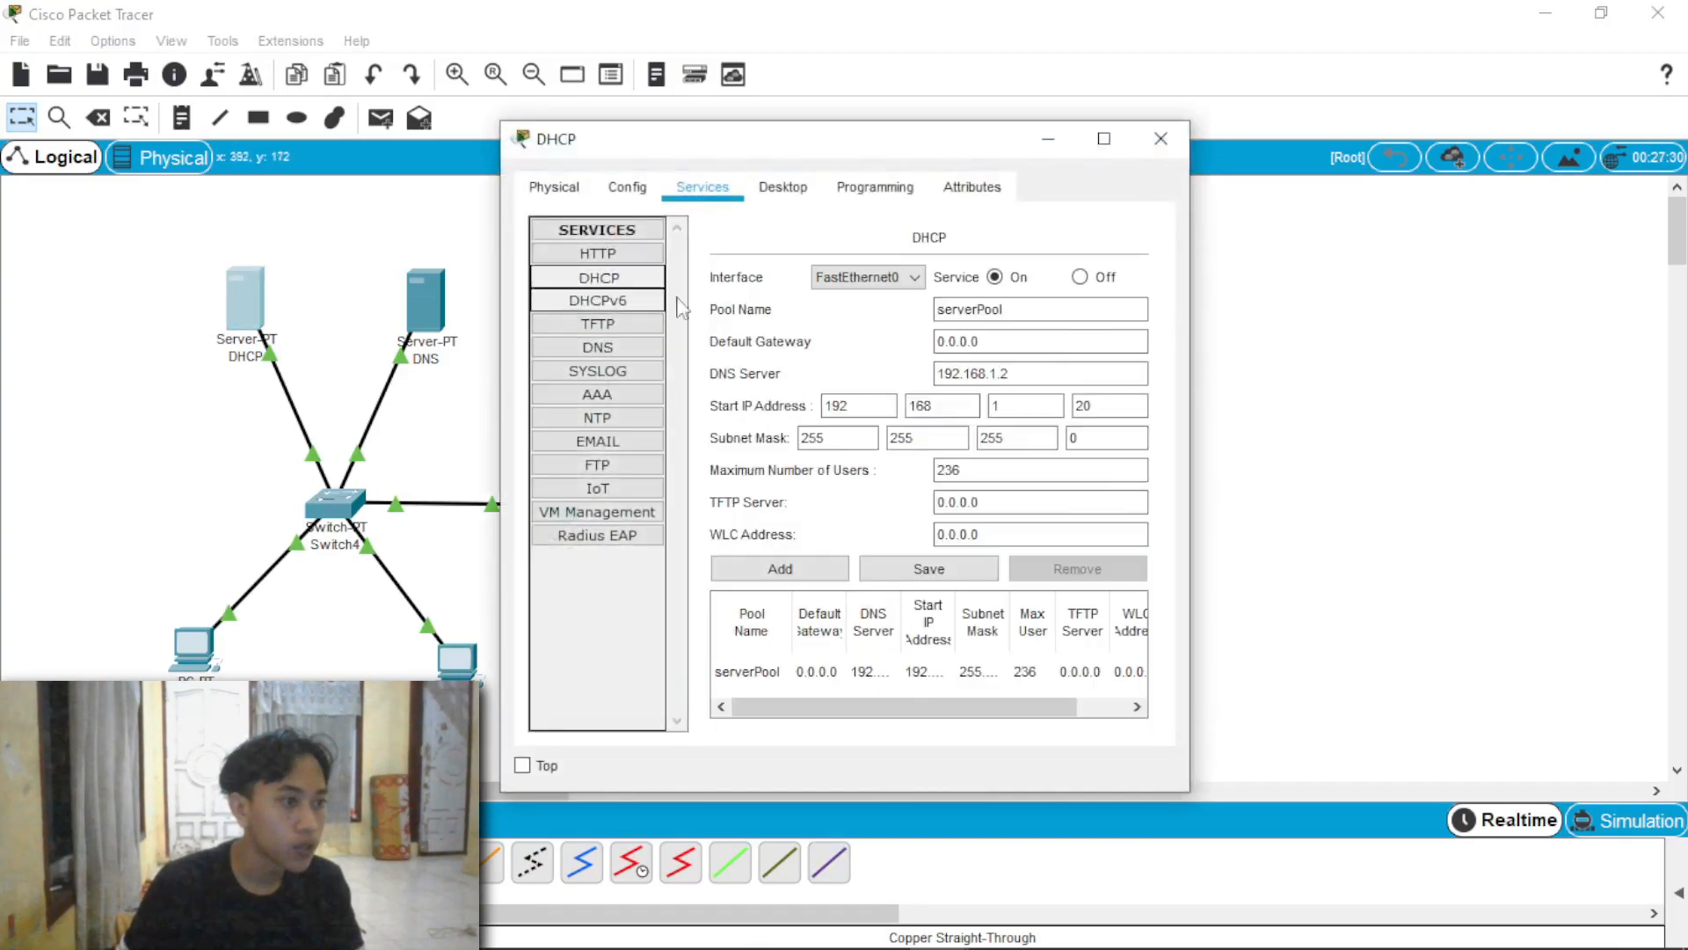
{"action": "left_click", "coordinate": [1012, 341]}
{"action": "left_click_drag", "start_coordinate": [1015, 342], "coordinate": [925, 341]}
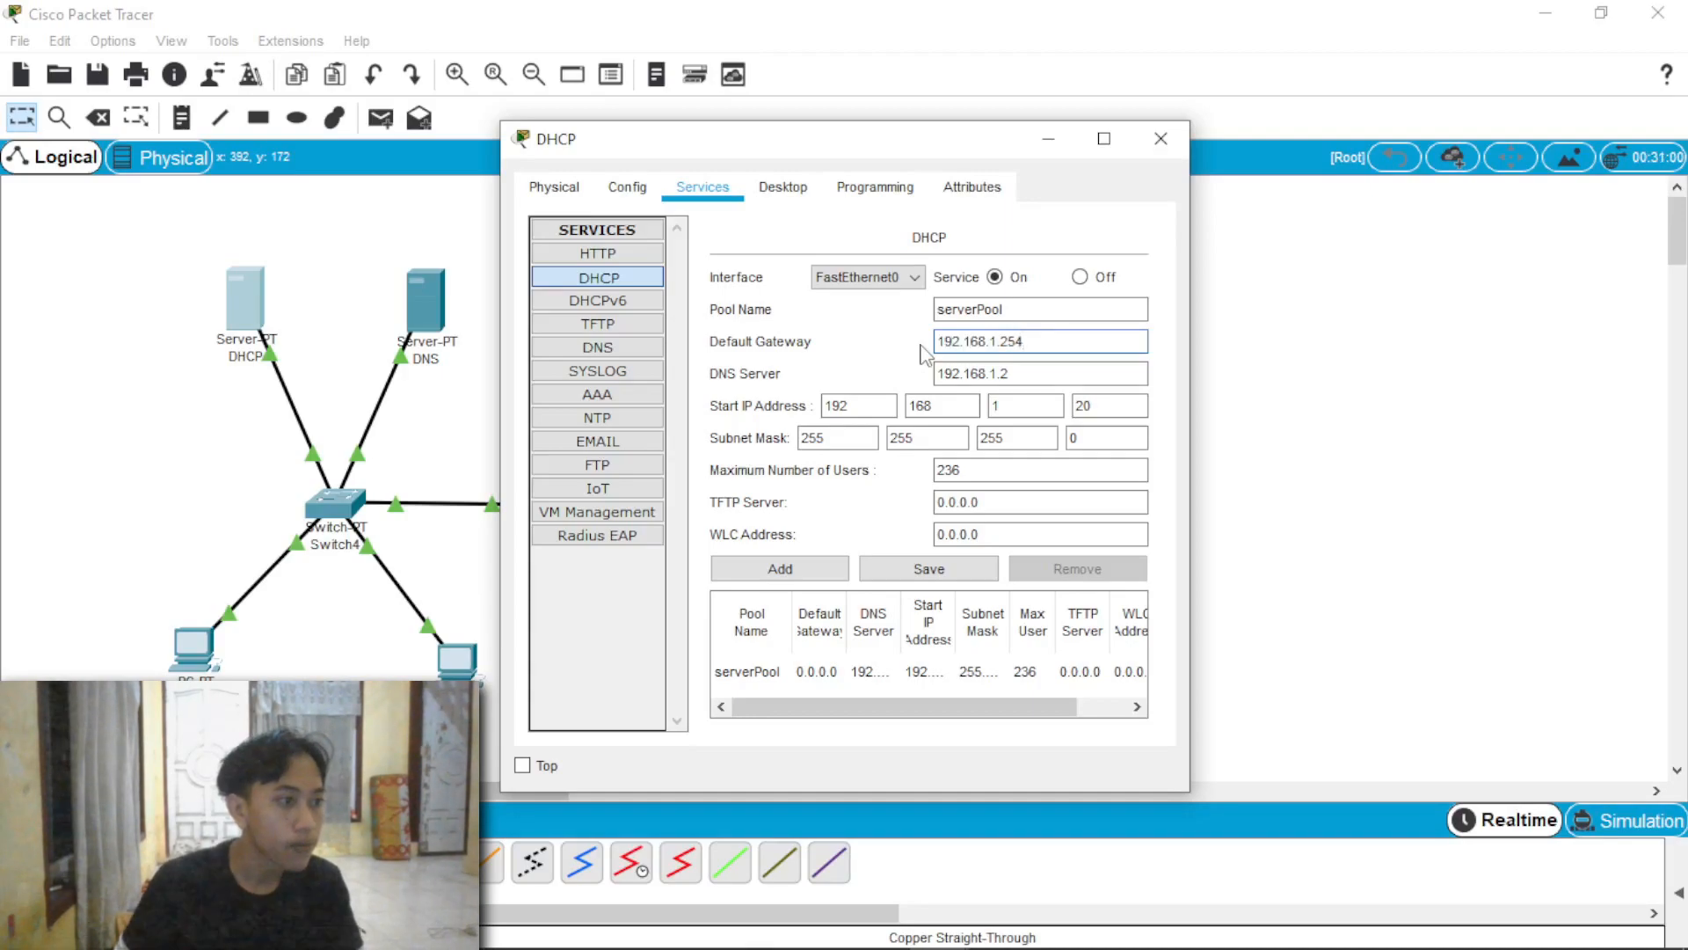
{"action": "left_click", "coordinate": [929, 572]}
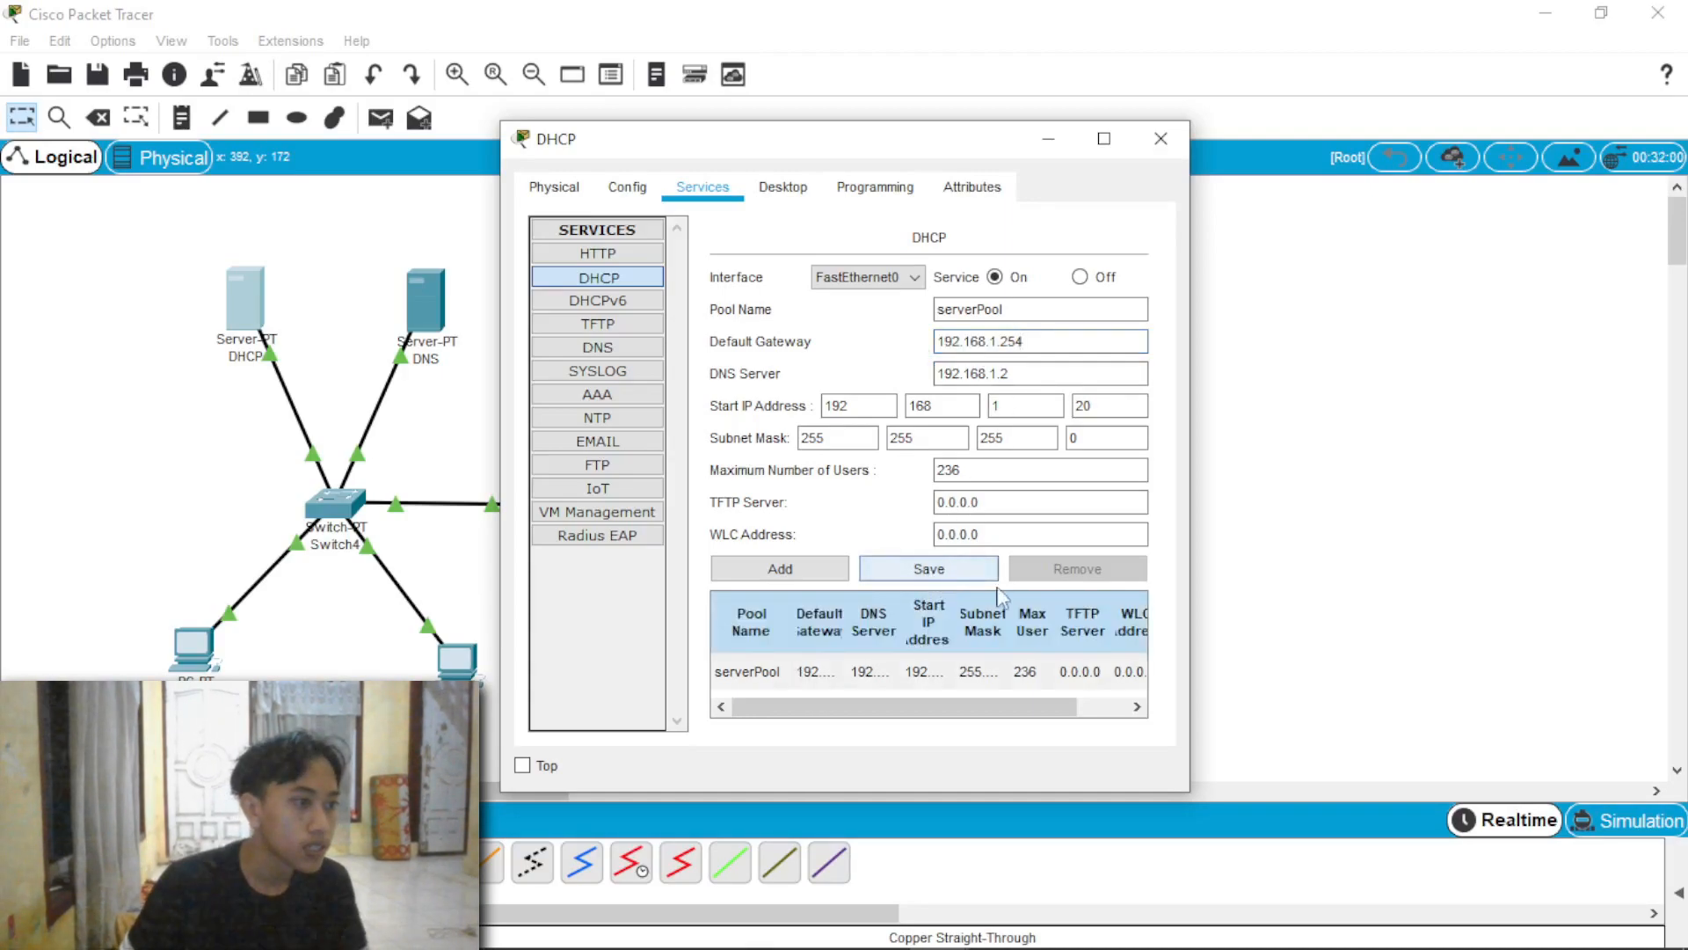
{"action": "left_click", "coordinate": [1161, 139]}
Step: Set the DNS server's default gateway to 192.168.1.254 in its IP configuration
{"action": "left_click", "coordinate": [426, 299]}
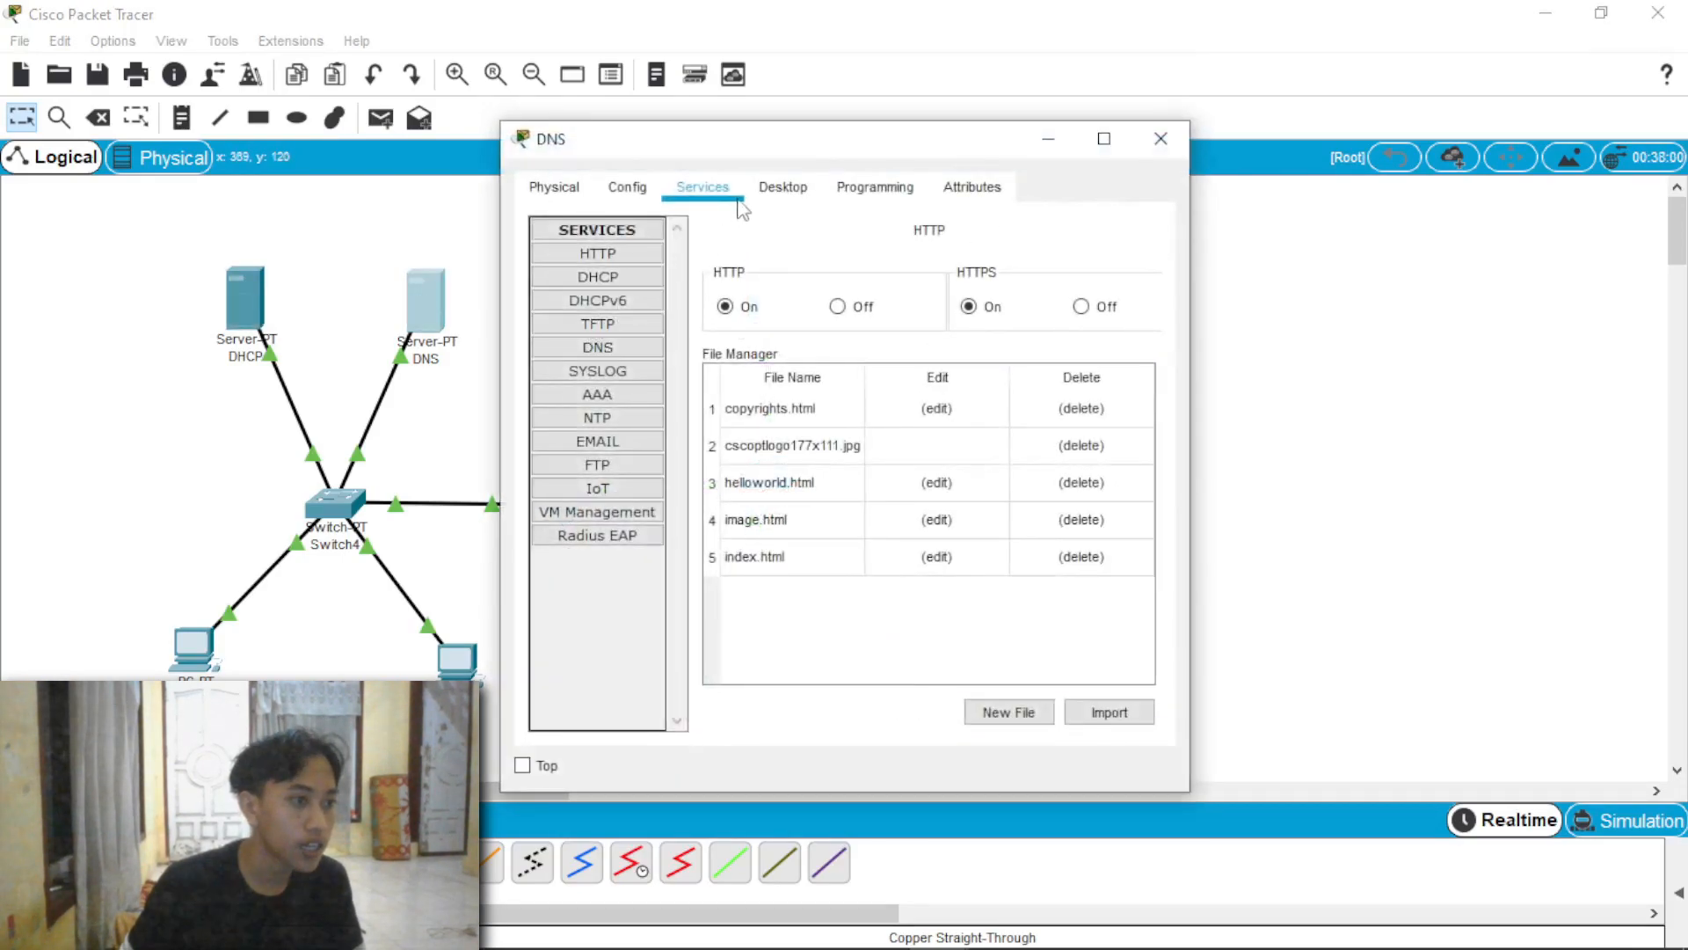
{"action": "left_click", "coordinate": [778, 194]}
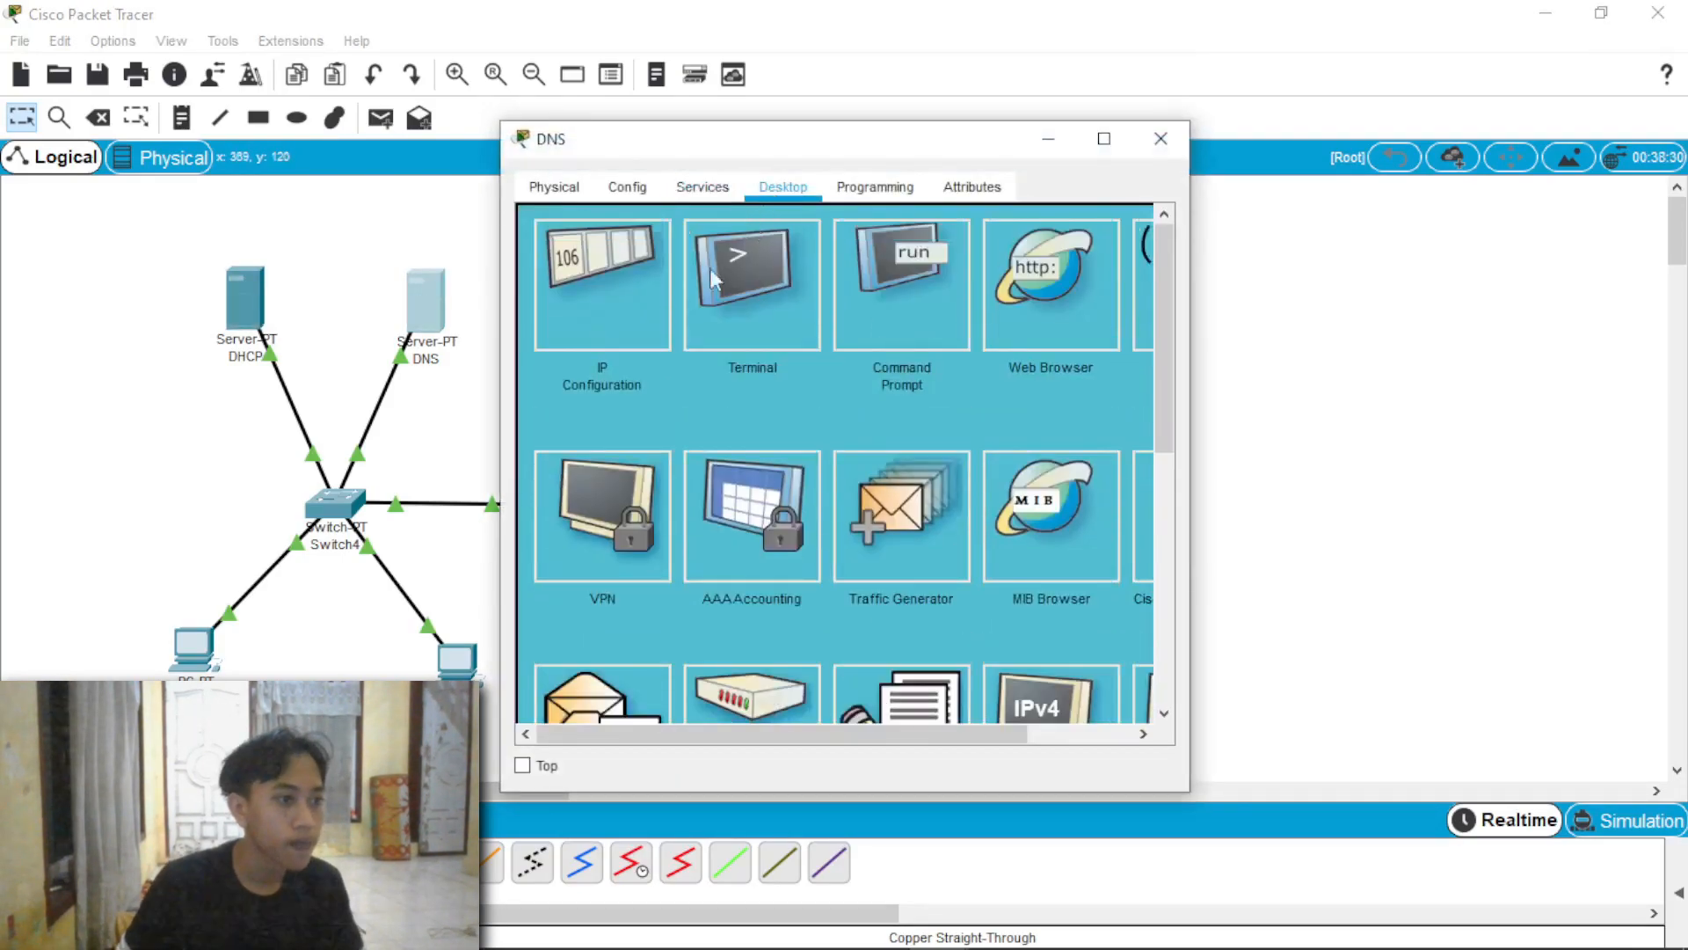
{"action": "left_click", "coordinate": [631, 333]}
{"action": "left_click_drag", "start_coordinate": [809, 398], "coordinate": [685, 402]}
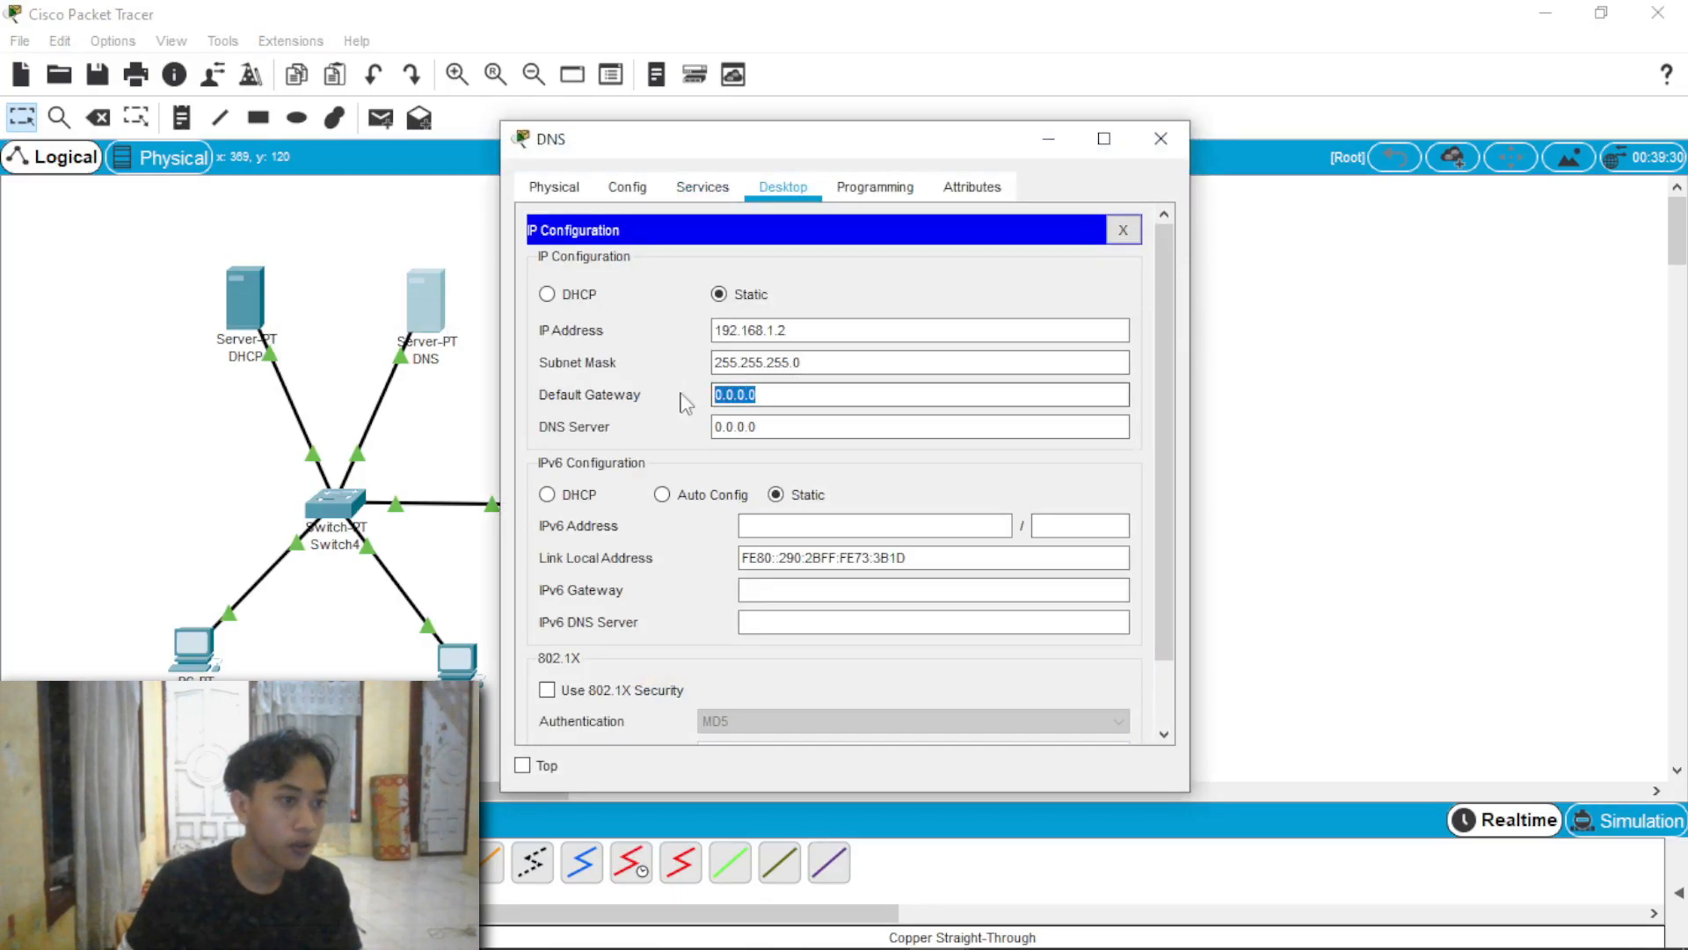
{"action": "type", "text": "192.168.1.254"}
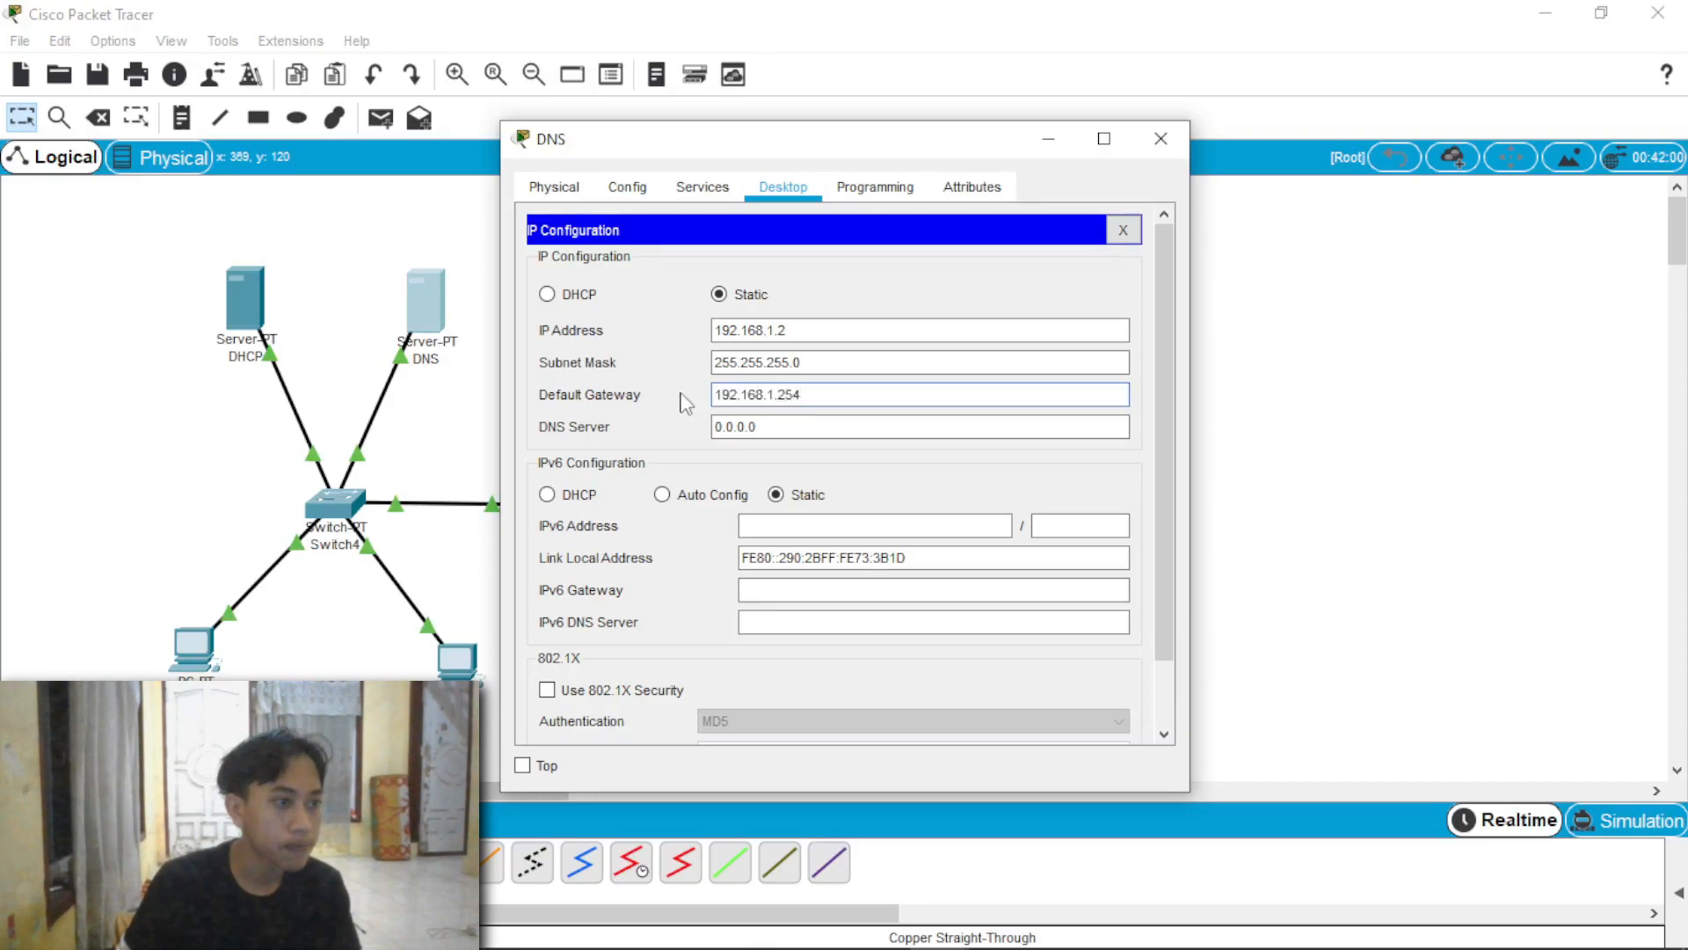
{"action": "left_click", "coordinate": [1163, 147]}
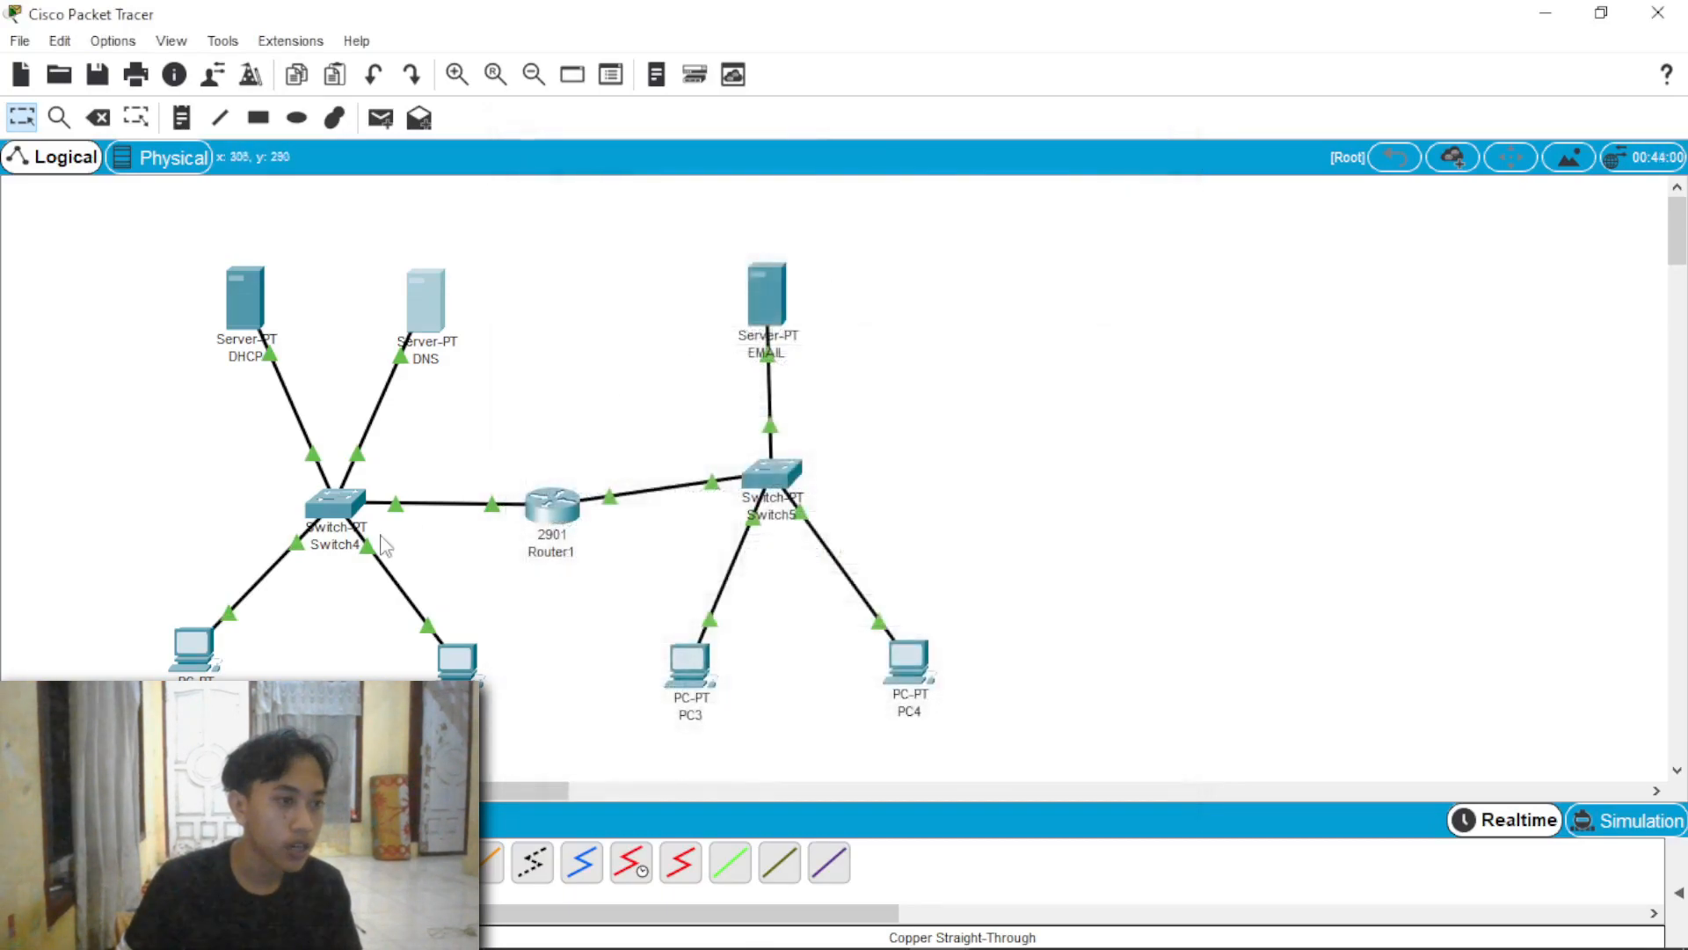
Step: Check the DHCP-assigned IP settings of PC1 and PC2, including the default gateway
{"action": "left_click", "coordinate": [198, 651]}
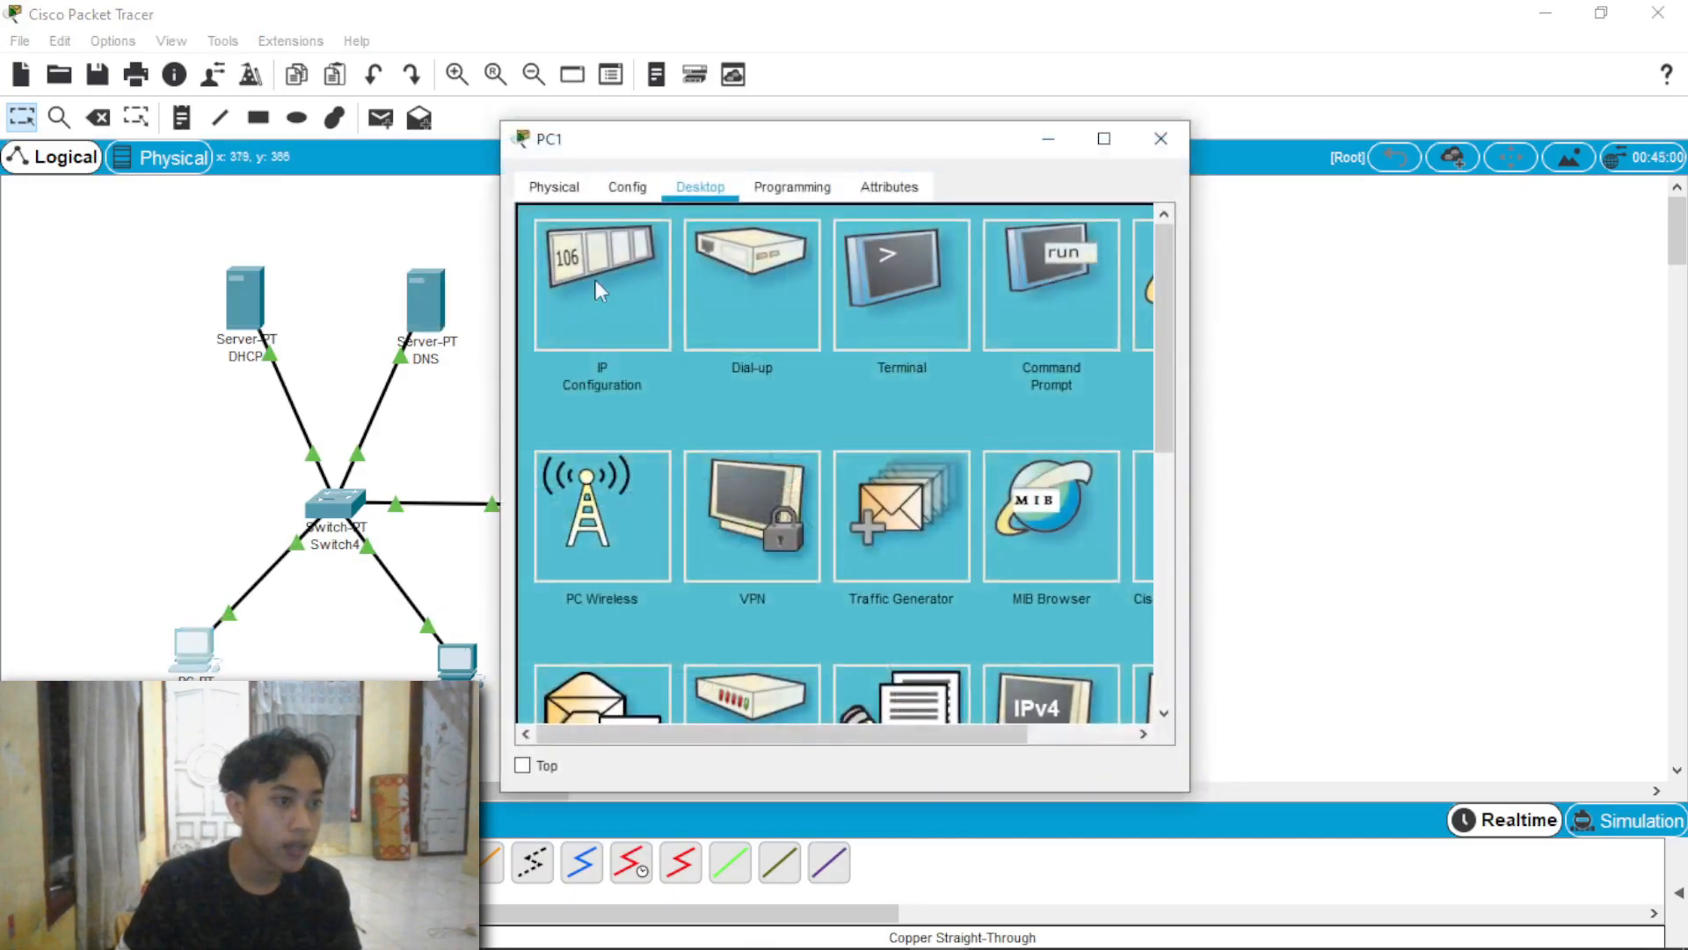
{"action": "left_click", "coordinate": [594, 280]}
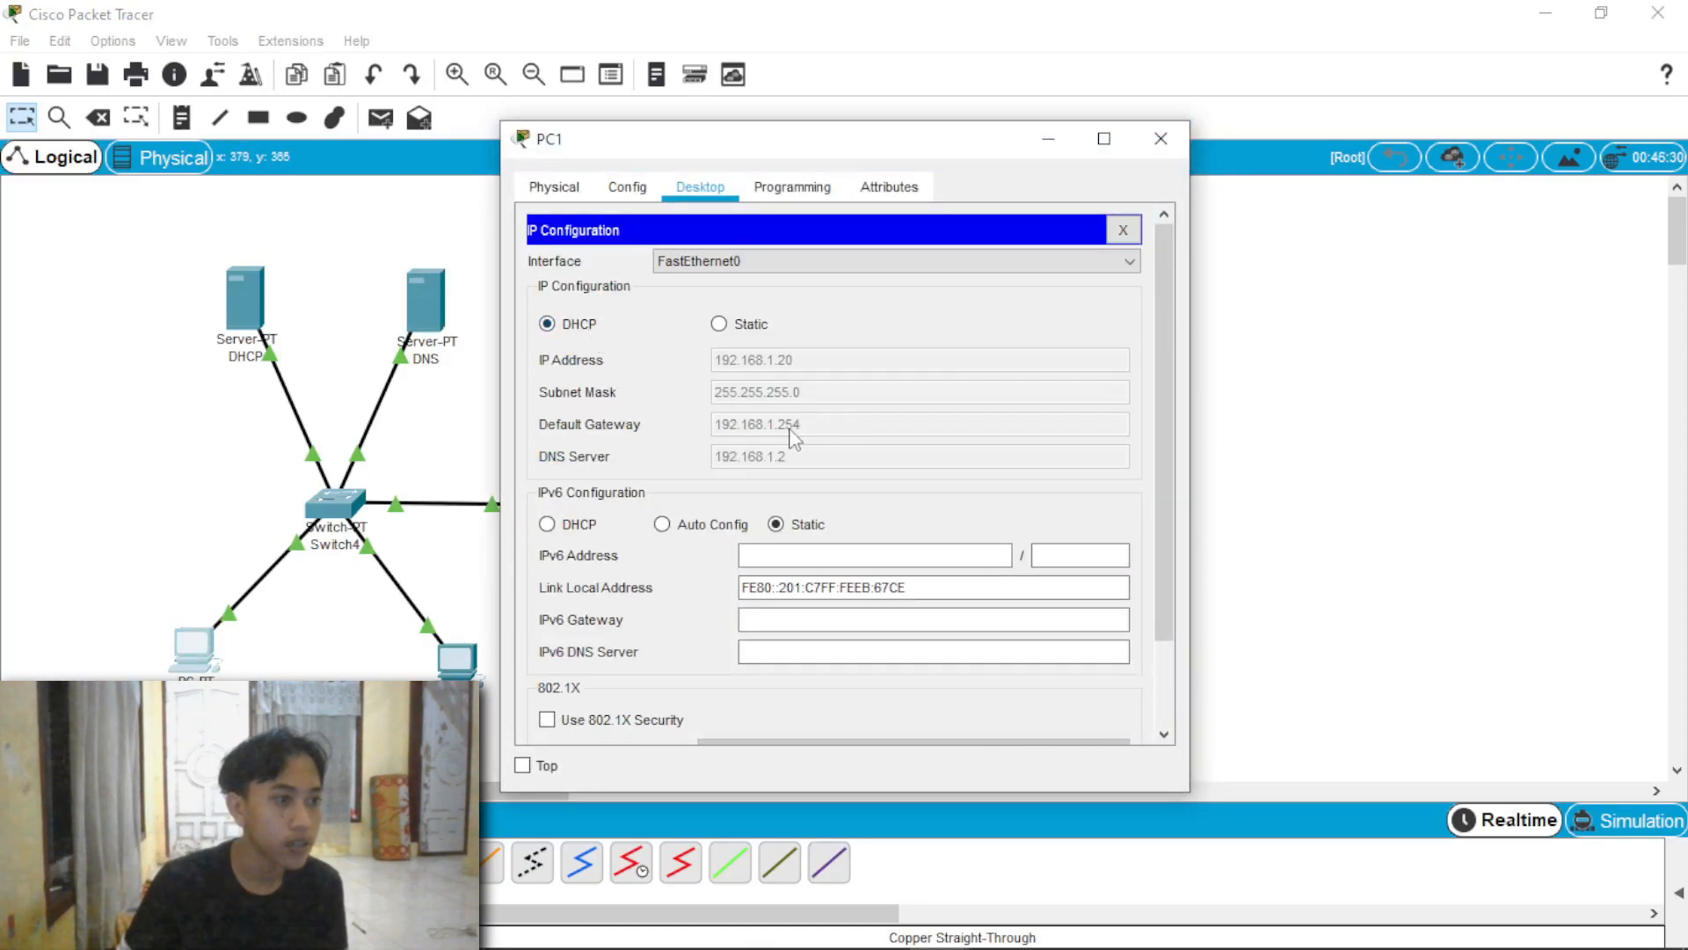
{"action": "left_click", "coordinate": [1161, 138]}
{"action": "left_click", "coordinate": [457, 659]}
{"action": "left_click", "coordinate": [583, 286]}
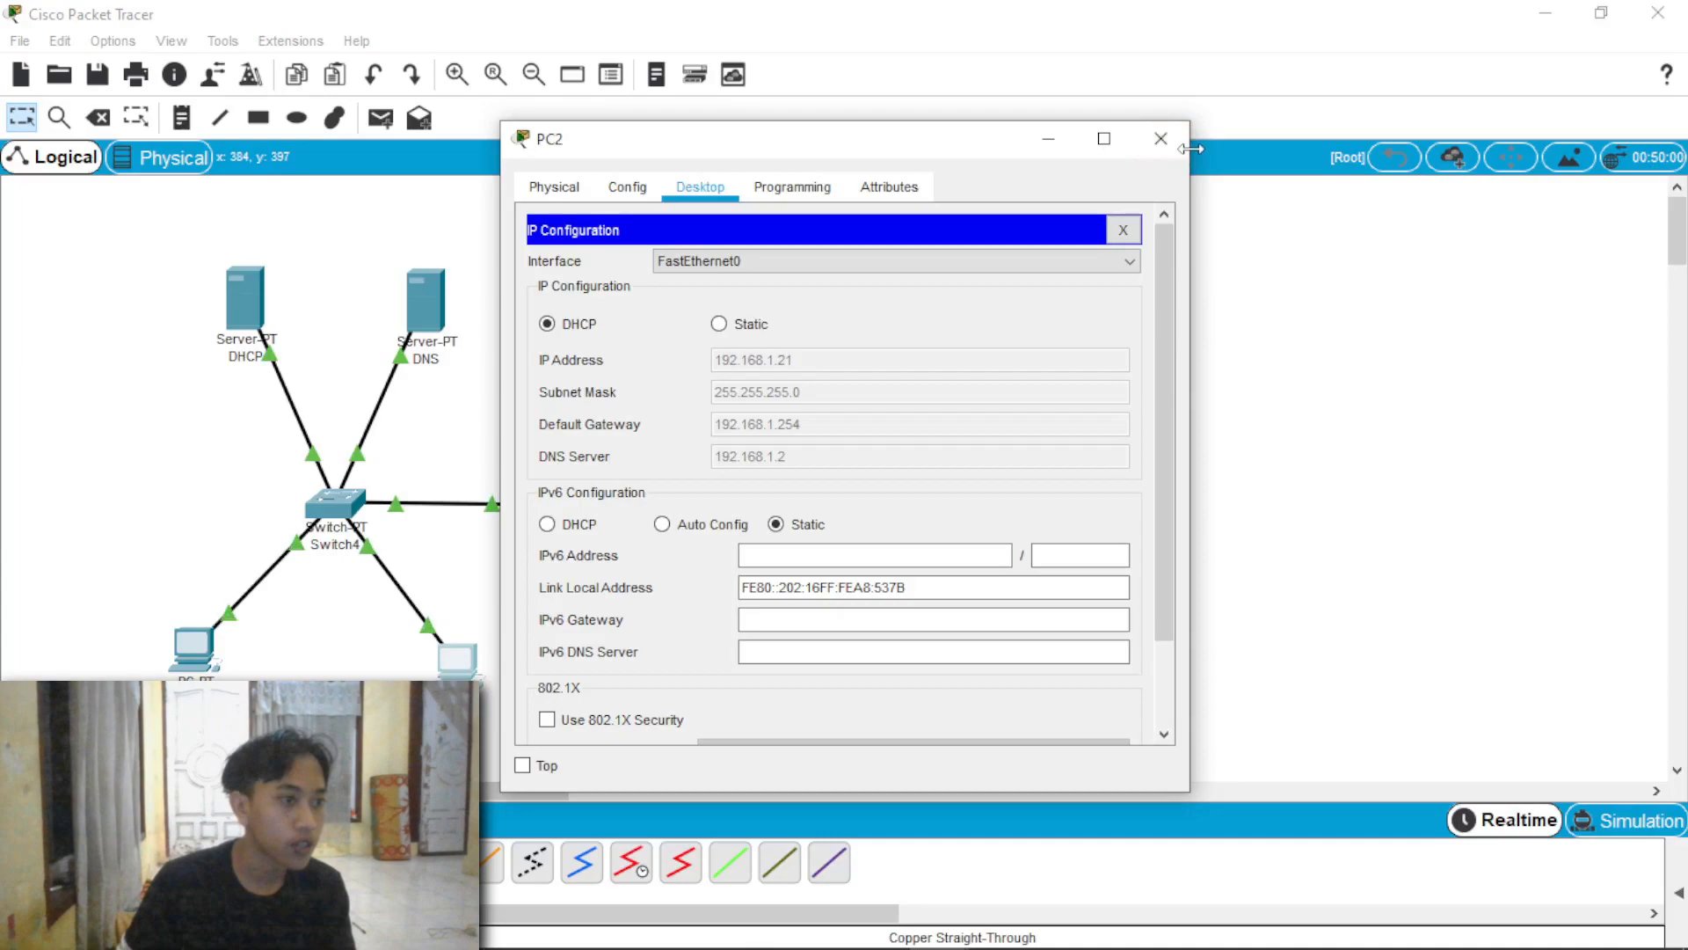
{"action": "left_click", "coordinate": [1161, 138]}
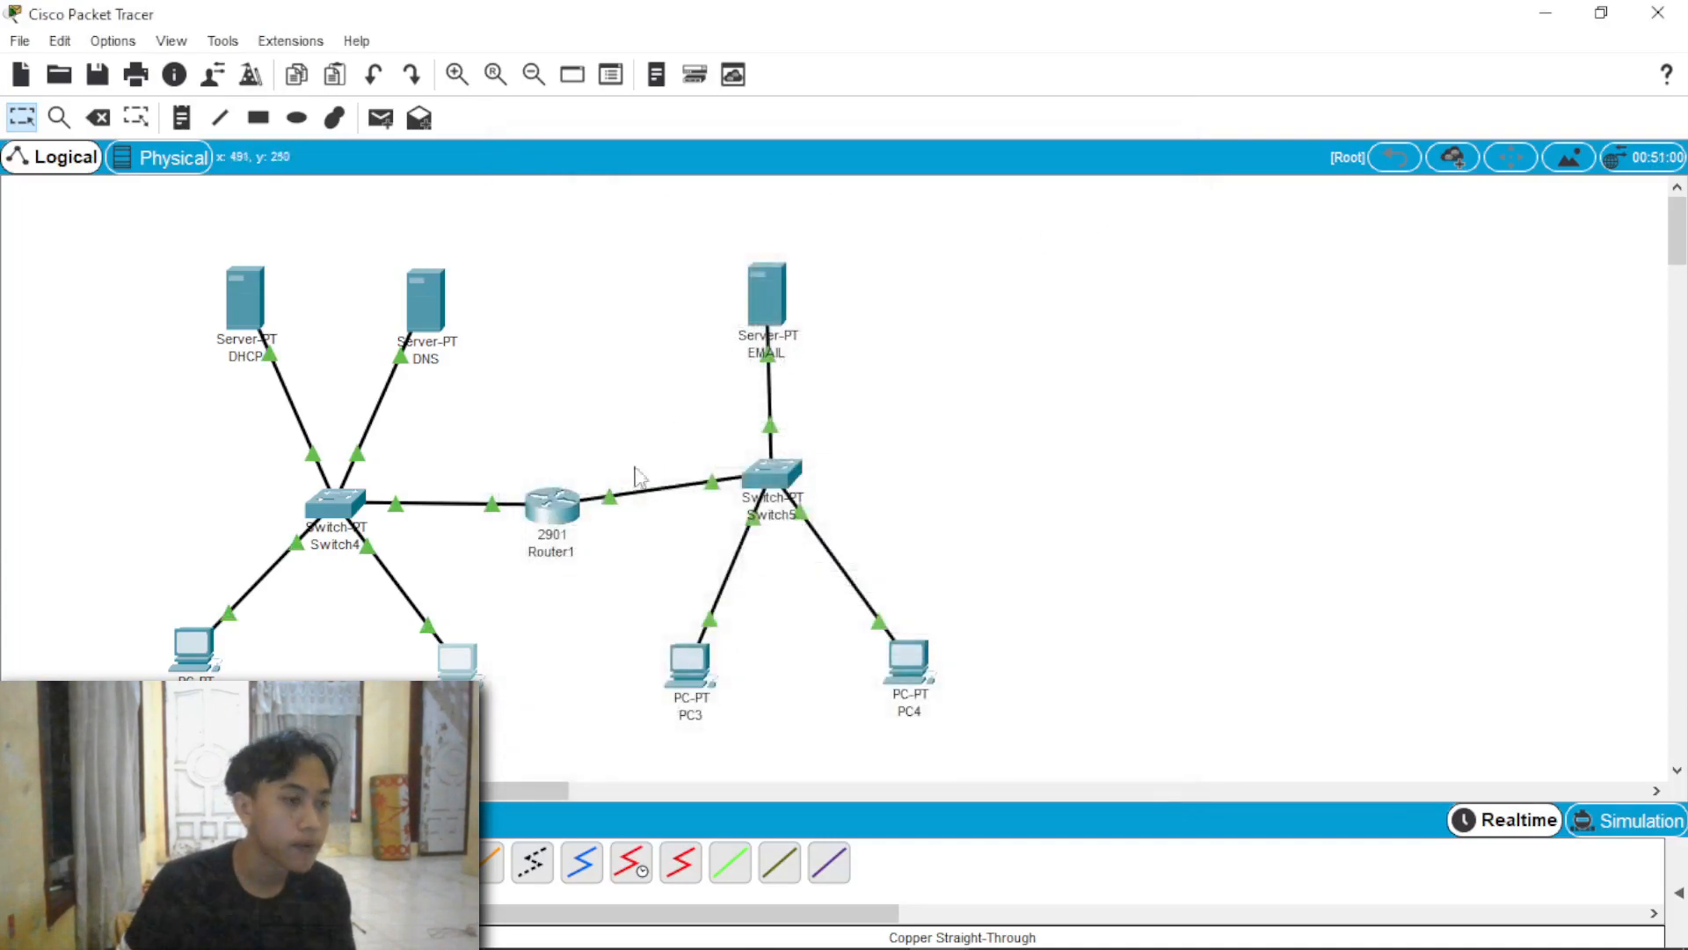
Step: Set the default gateway of serverPool in the EMAIL server's DHCP service to 172.16.10.254 and save the pool
{"action": "left_click", "coordinate": [769, 289]}
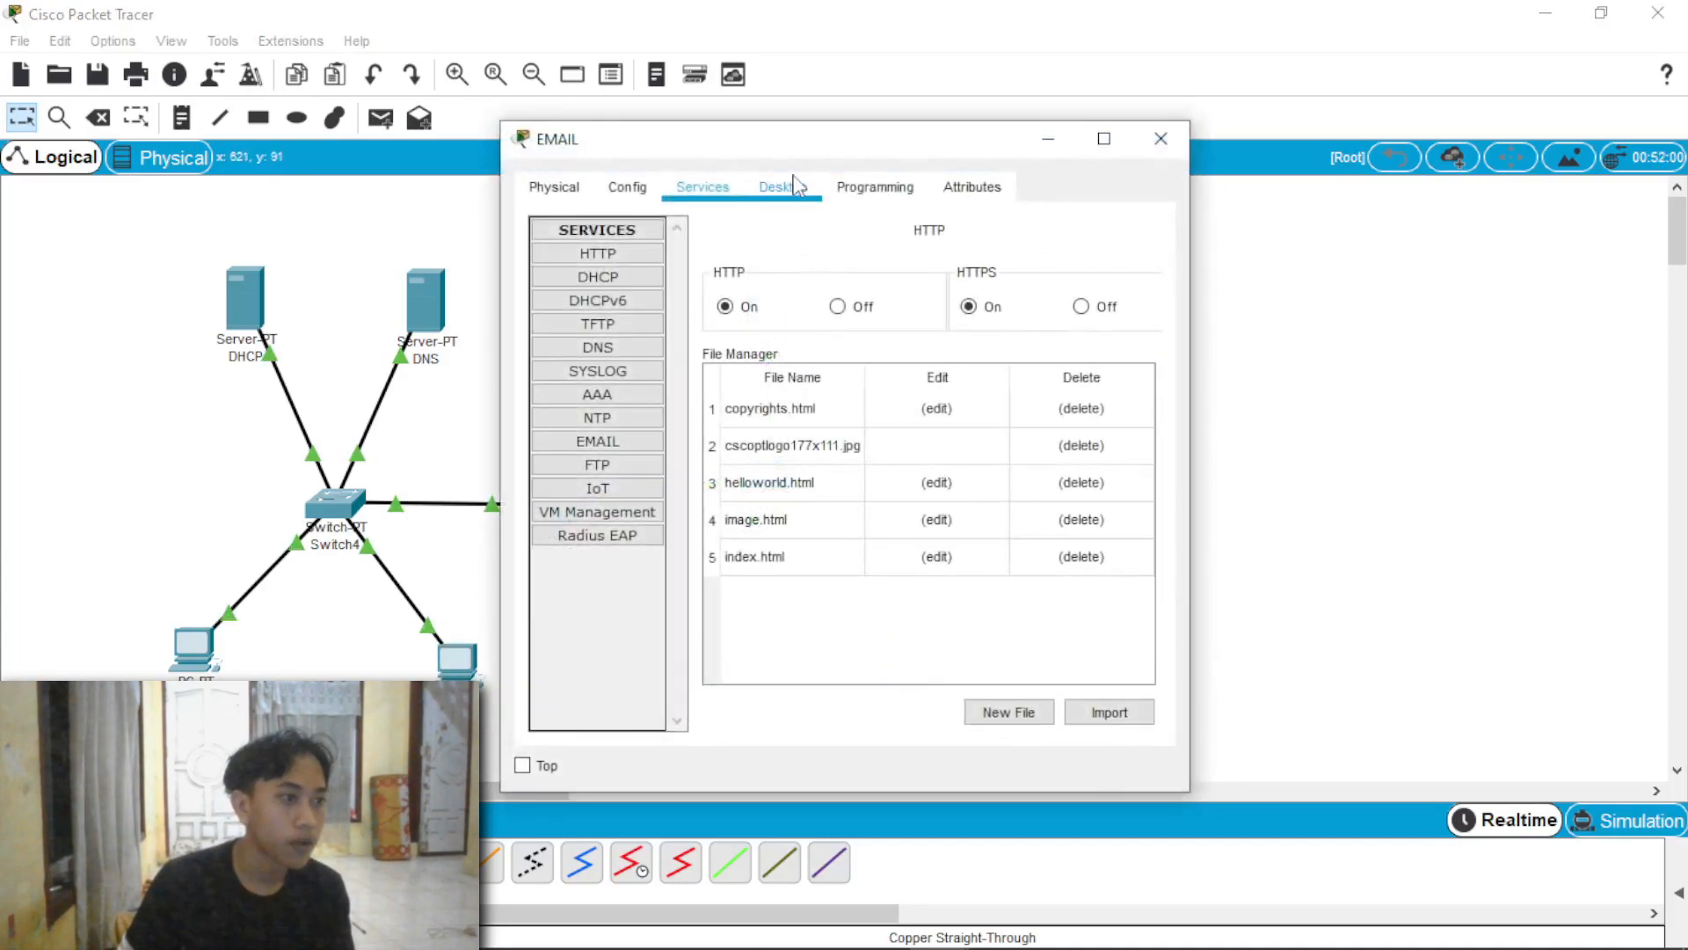
{"action": "left_click", "coordinate": [651, 287]}
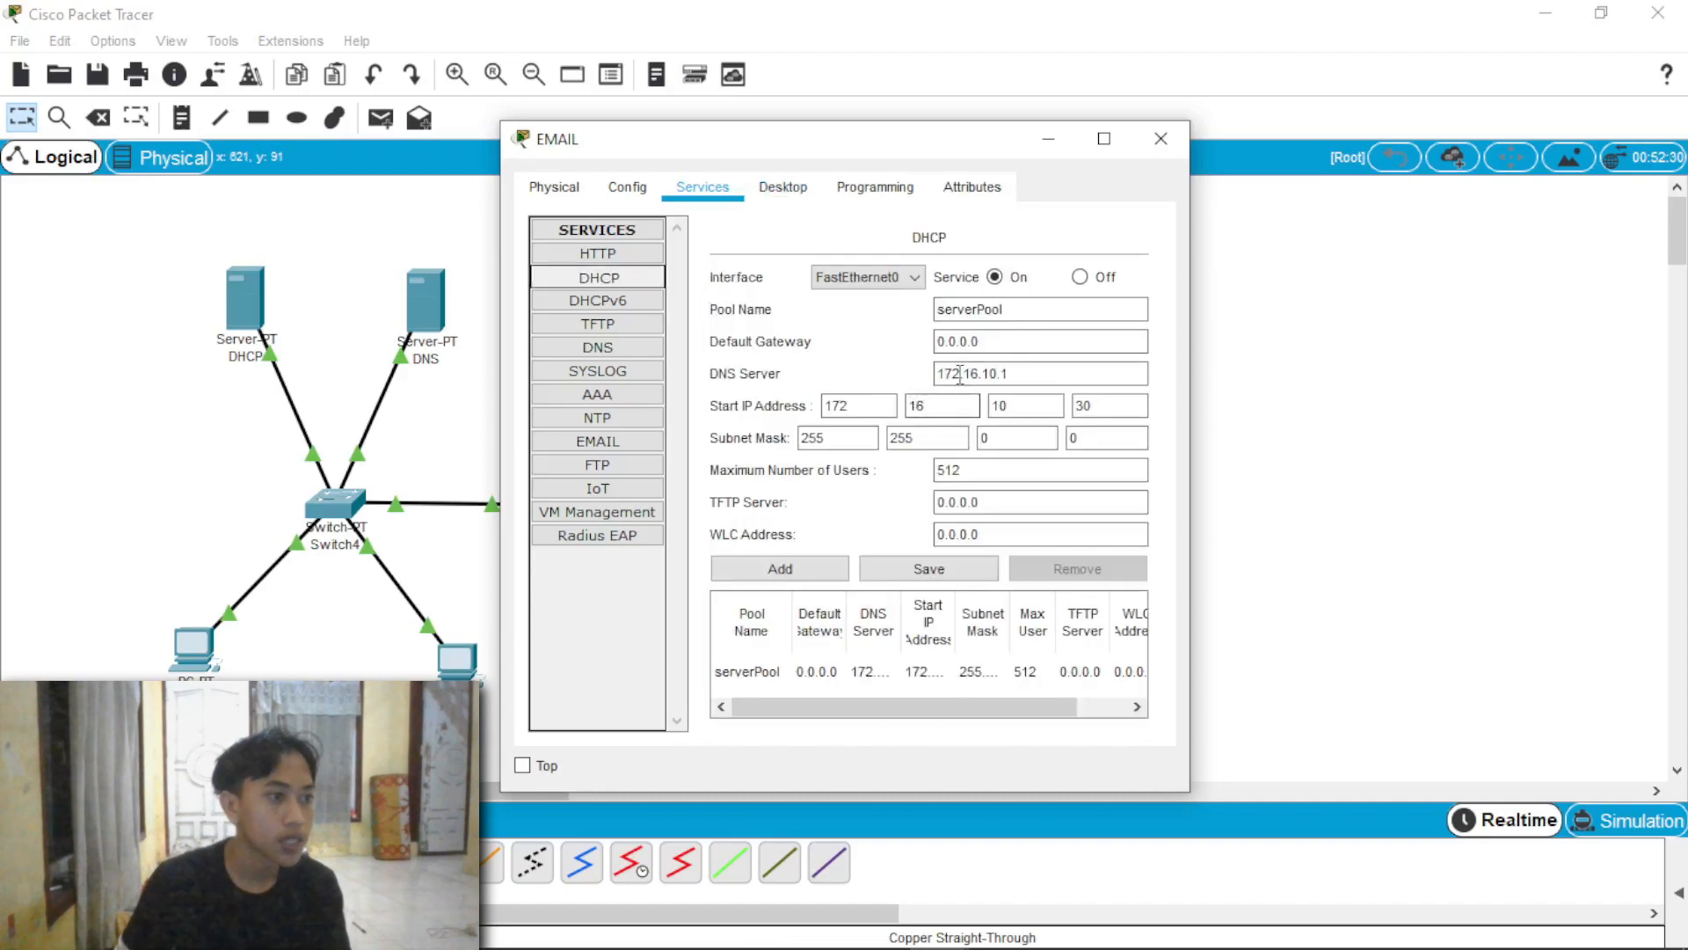
{"action": "double_click", "coordinate": [985, 342]}
{"action": "key", "text": "BackSpace"}
{"action": "type", "text": "172"}
{"action": "type", "text": ".16.10"}
{"action": "type", "text": ".264"}
{"action": "left_click", "coordinate": [917, 582]}
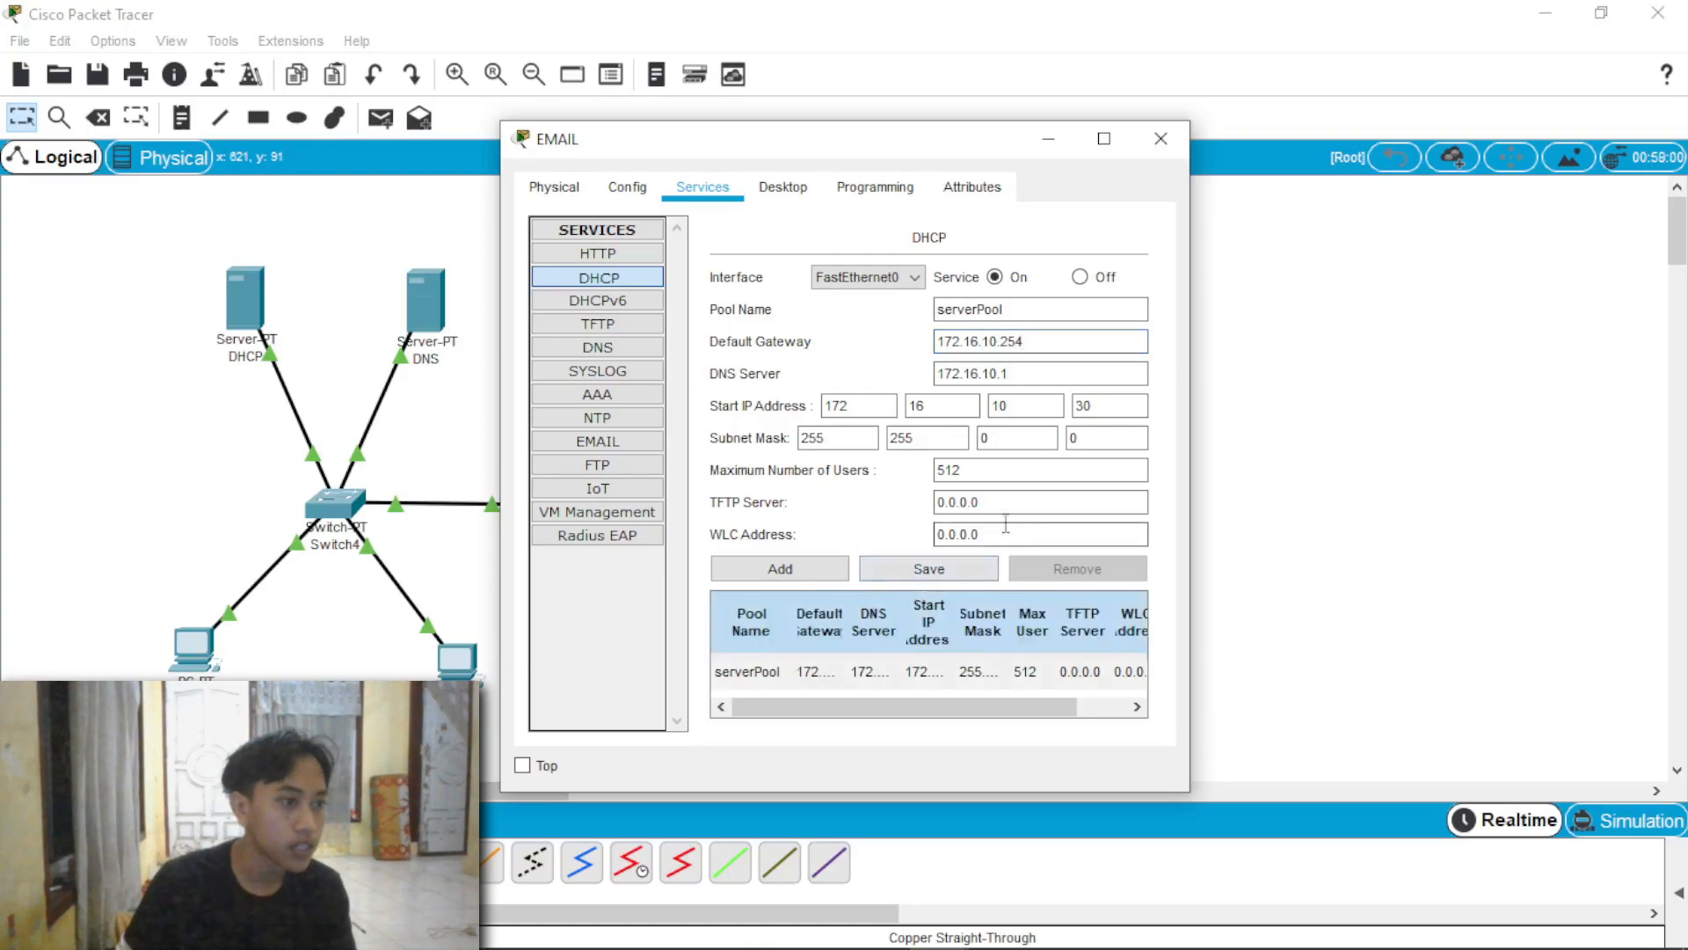
Step: Set the EMAIL server's own default gateway to 172.16.10.254 in its IP configuration
{"action": "left_click", "coordinate": [783, 193]}
{"action": "left_click", "coordinate": [598, 292]}
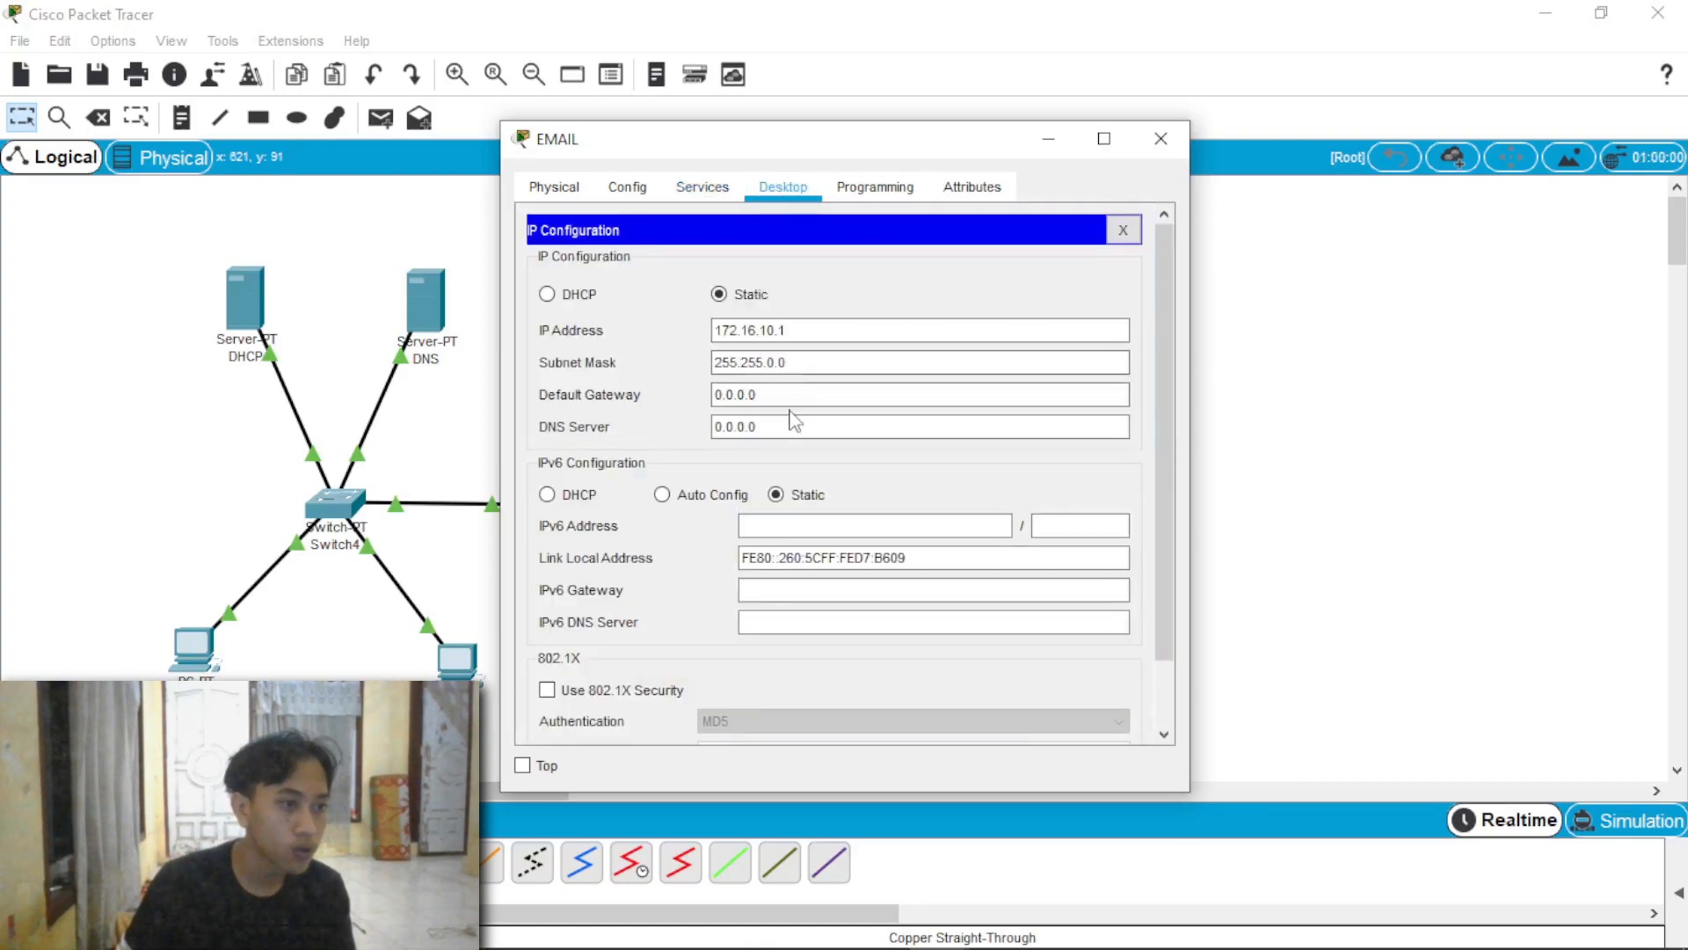
{"action": "left_click_drag", "start_coordinate": [750, 392], "coordinate": [675, 397]}
{"action": "type", "text": "1"}
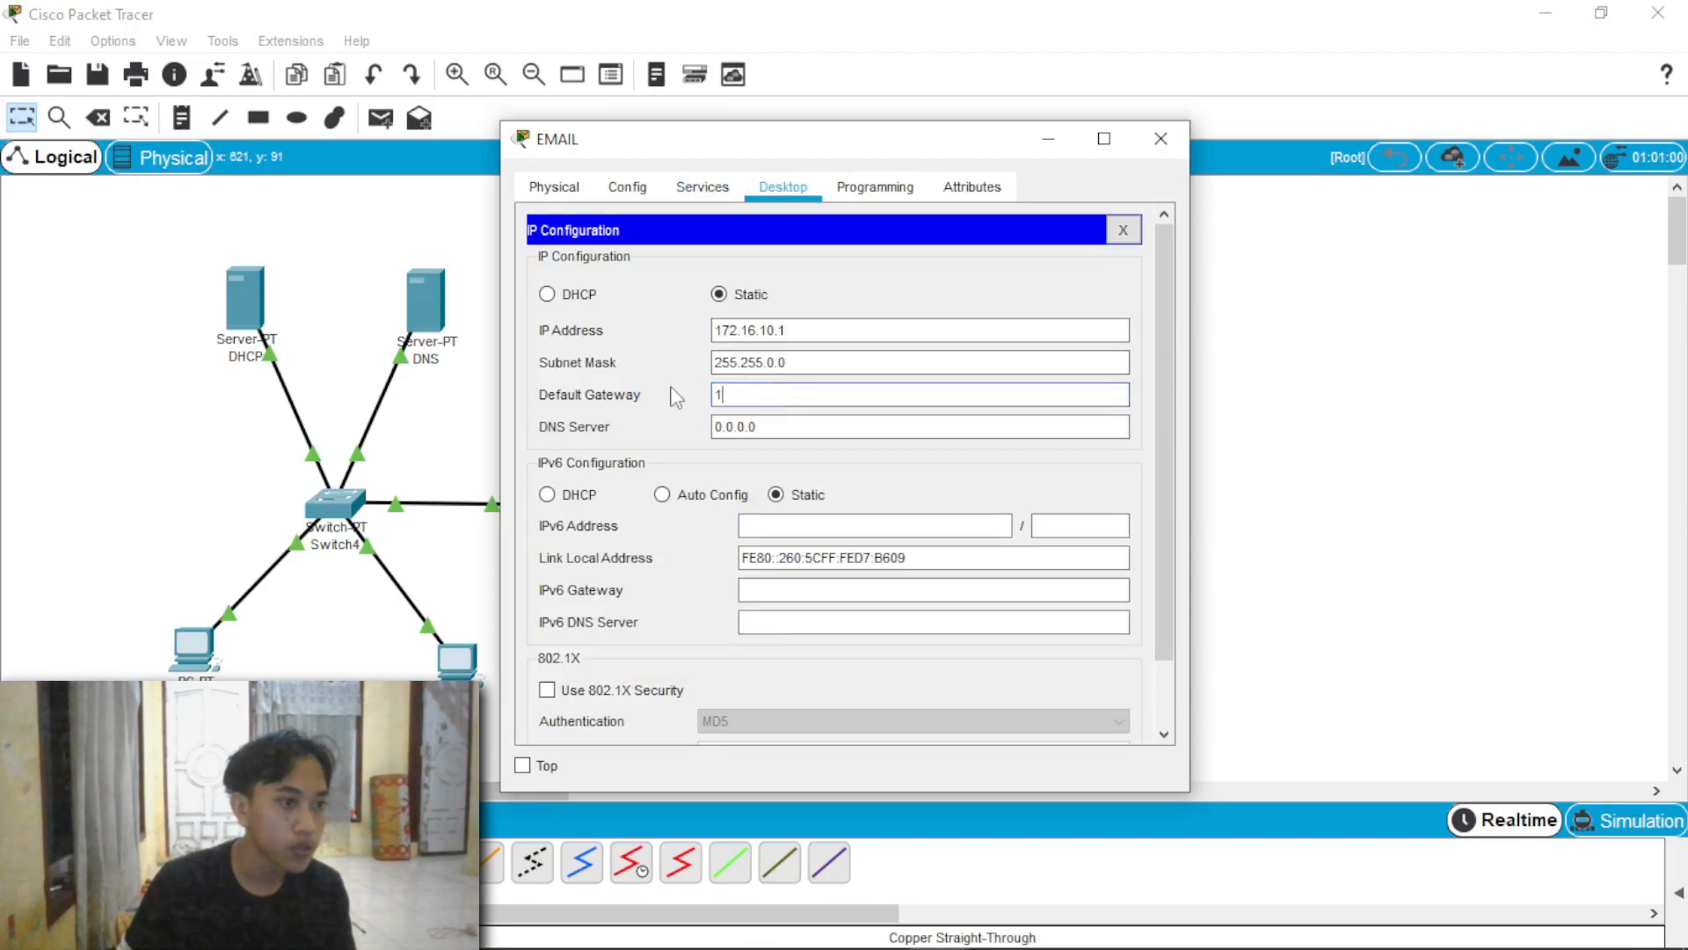
{"action": "type", "text": "72.16.10.2"}
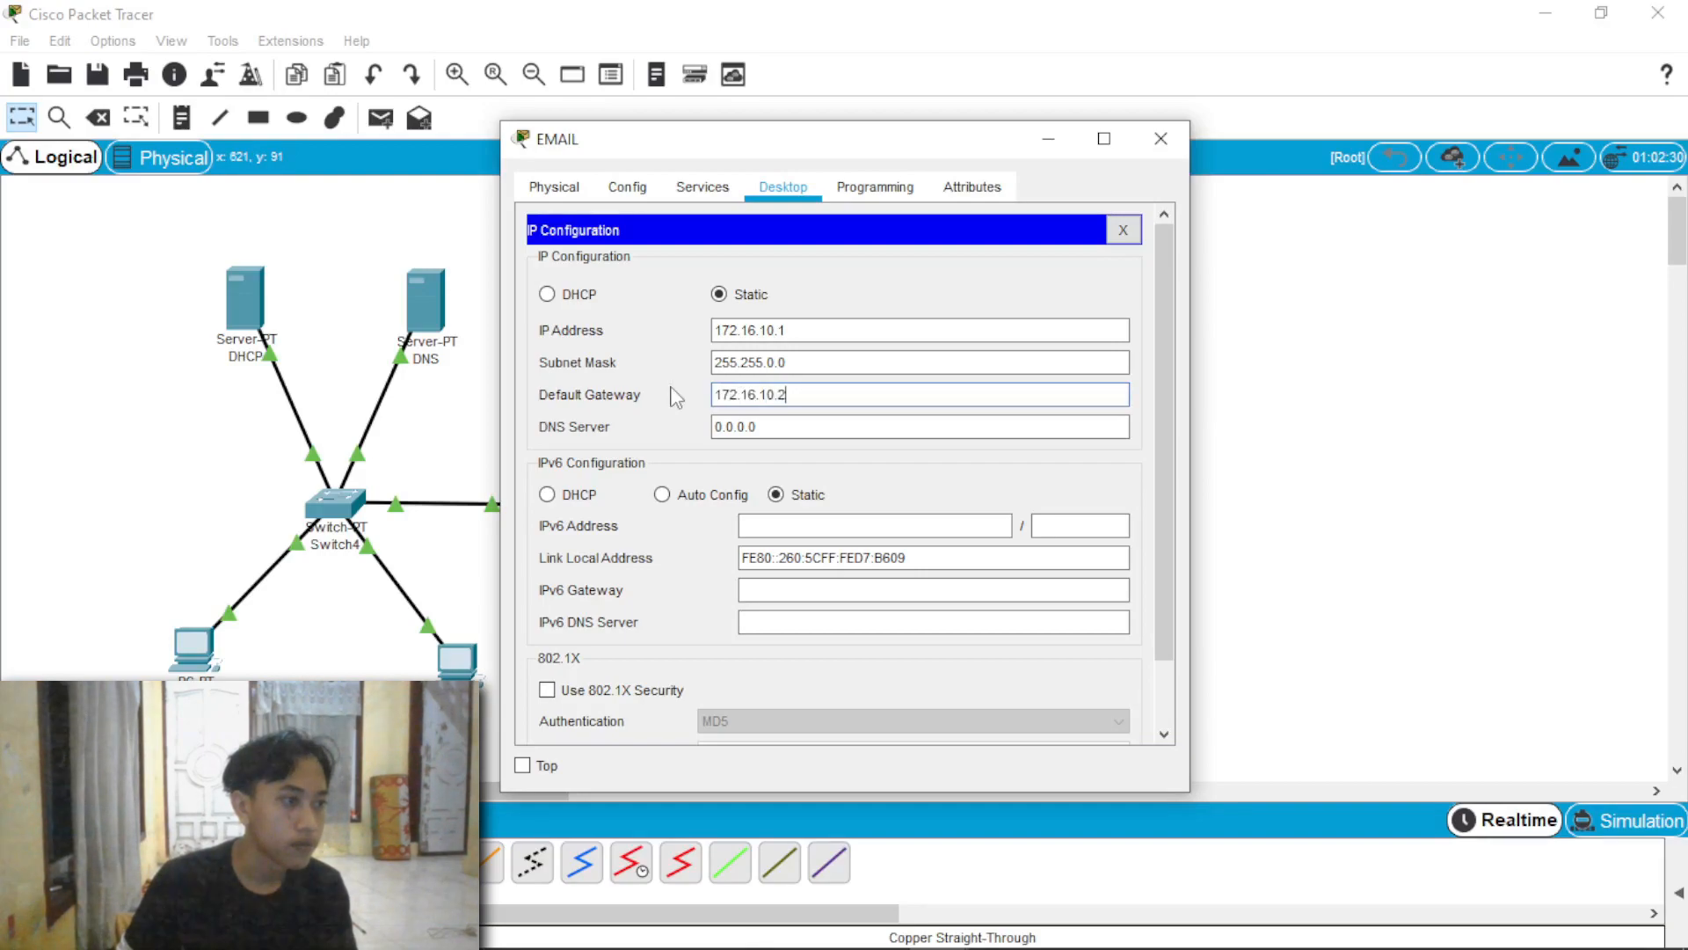
{"action": "type", "text": "54"}
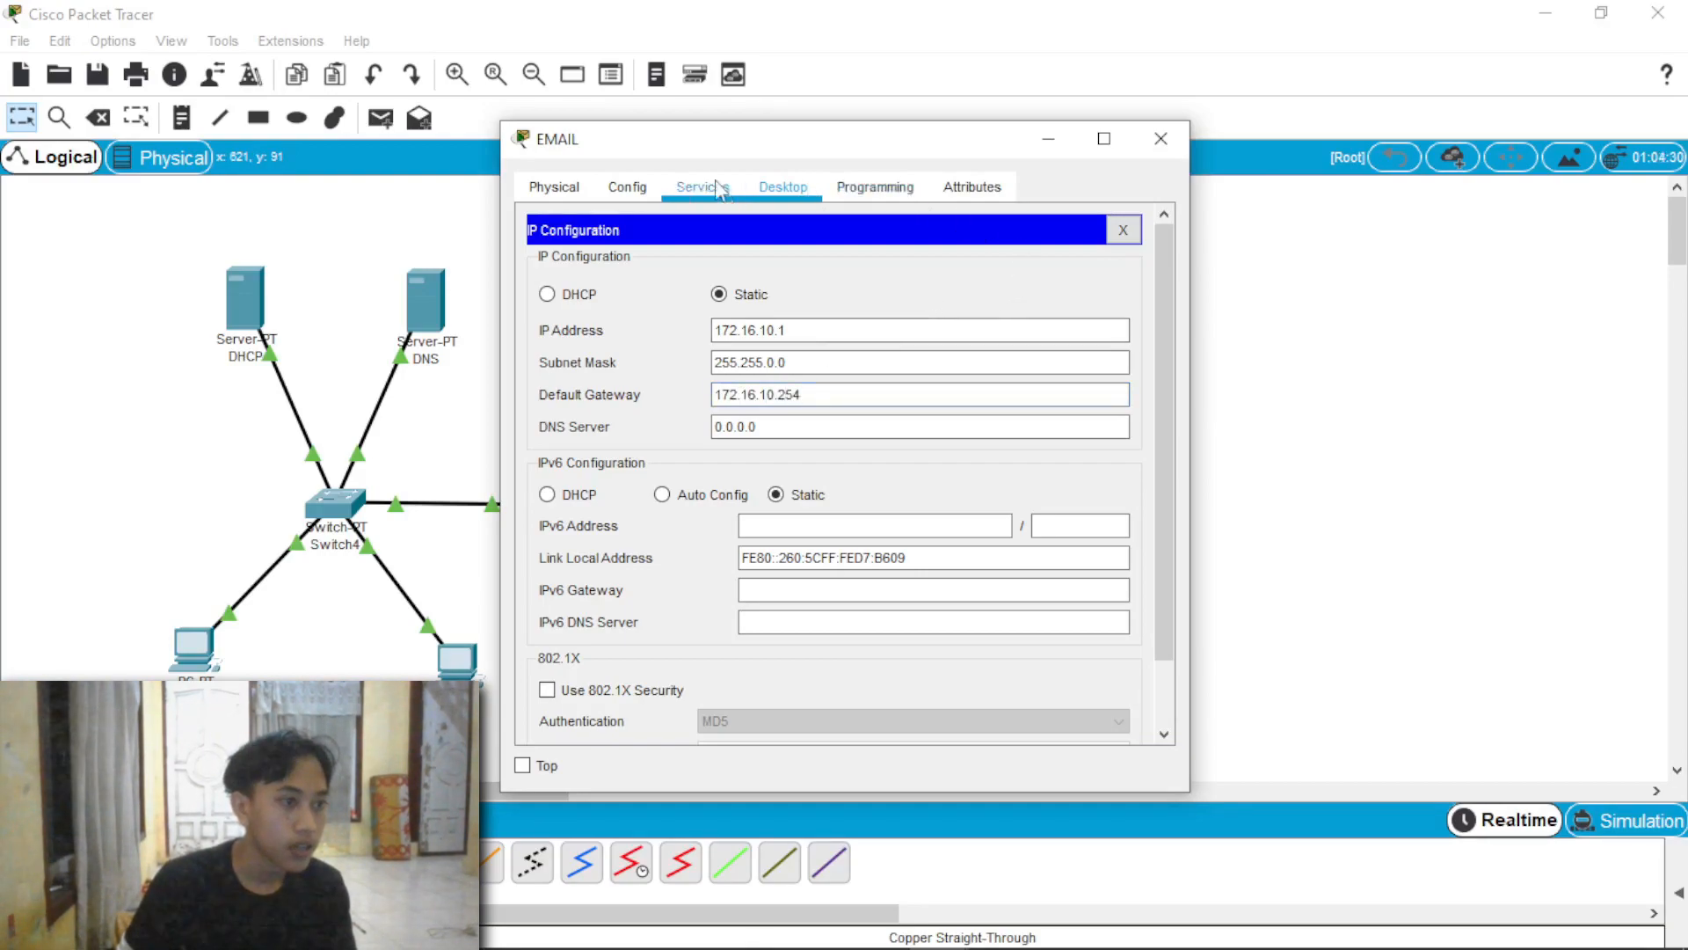
{"action": "left_click", "coordinate": [1161, 138]}
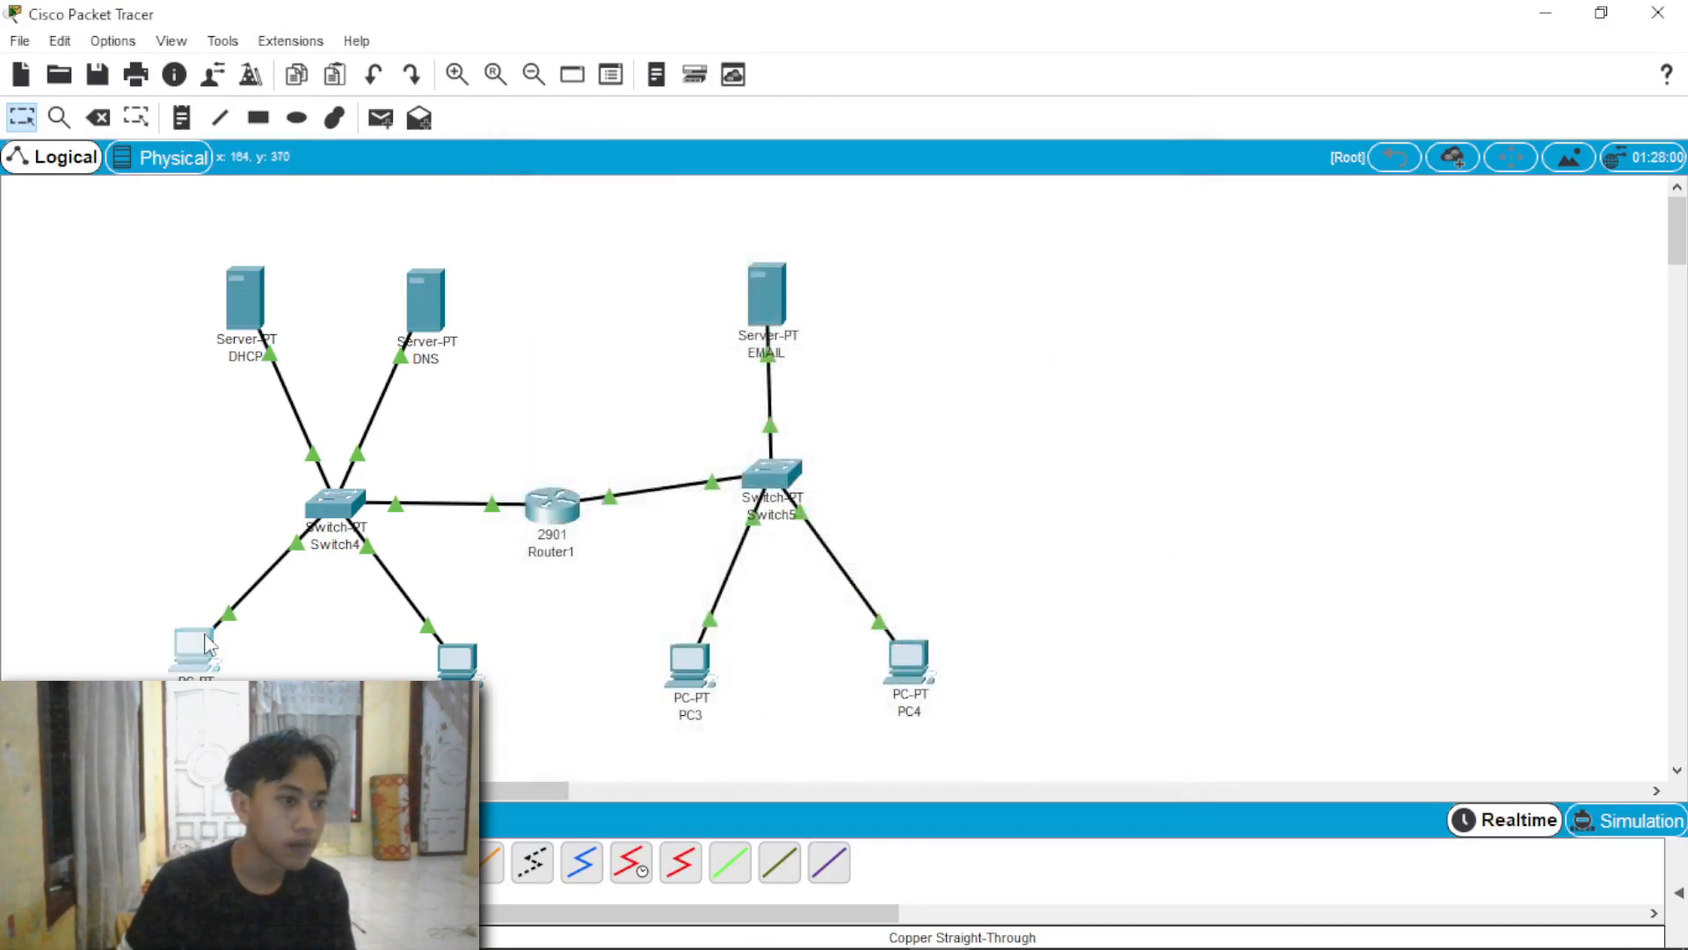
Step: Request a fresh DHCP address for PC1 in its IP configuration
{"action": "left_click", "coordinate": [193, 647]}
{"action": "left_click", "coordinate": [602, 278]}
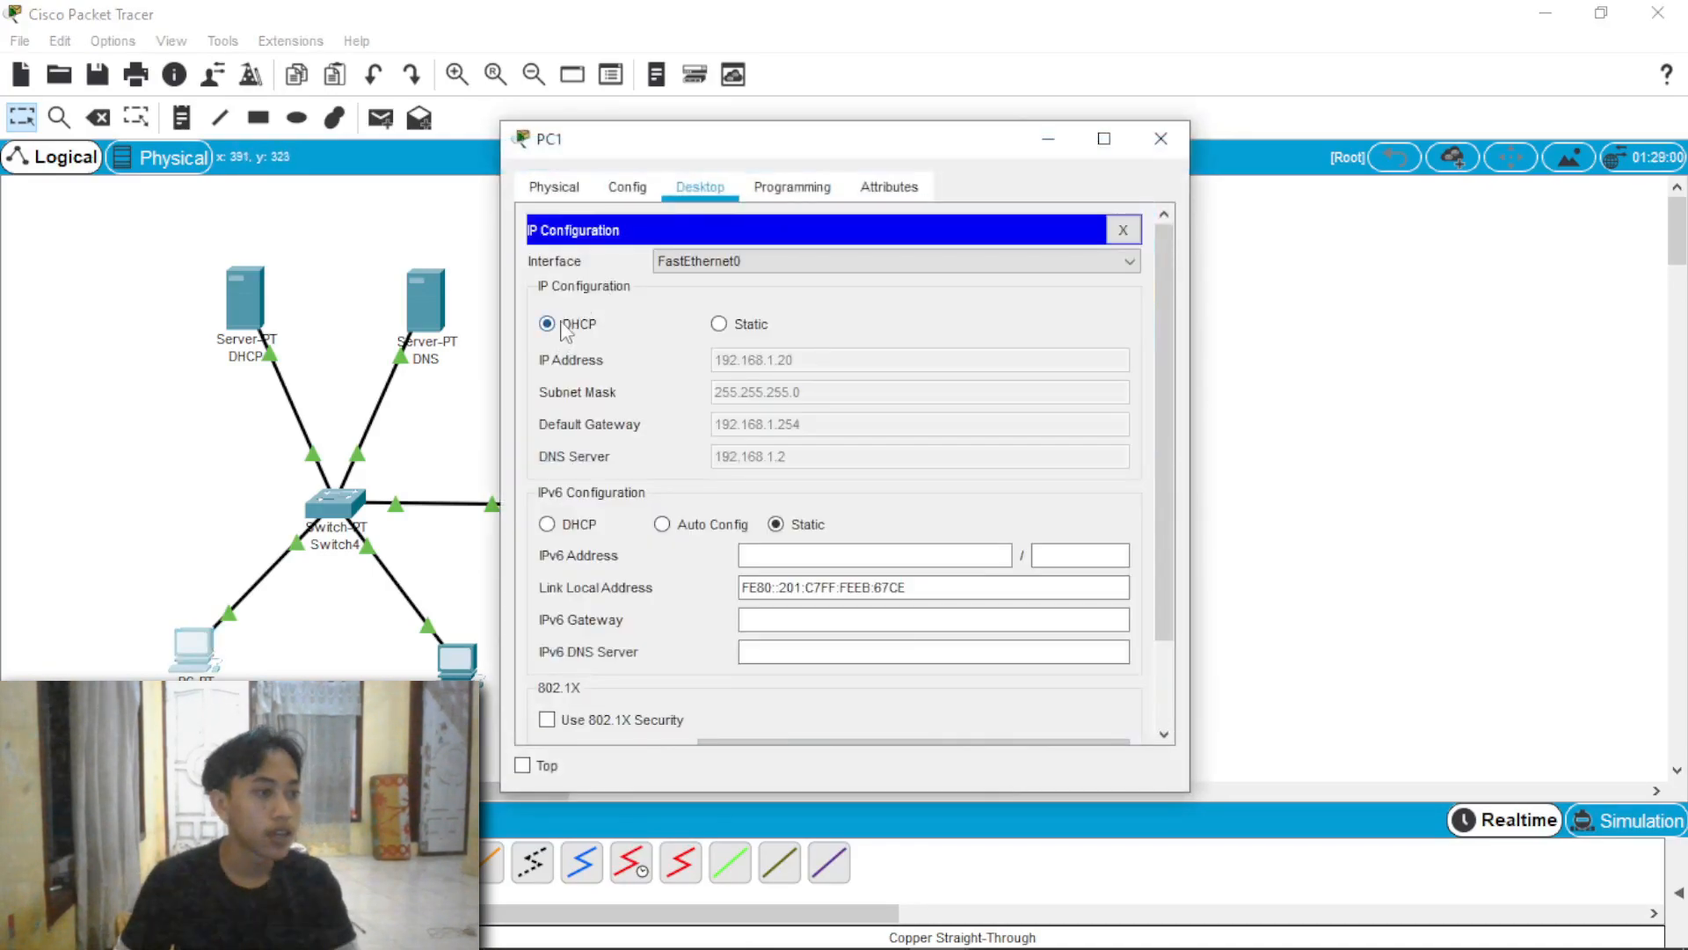
{"action": "left_click", "coordinate": [561, 325]}
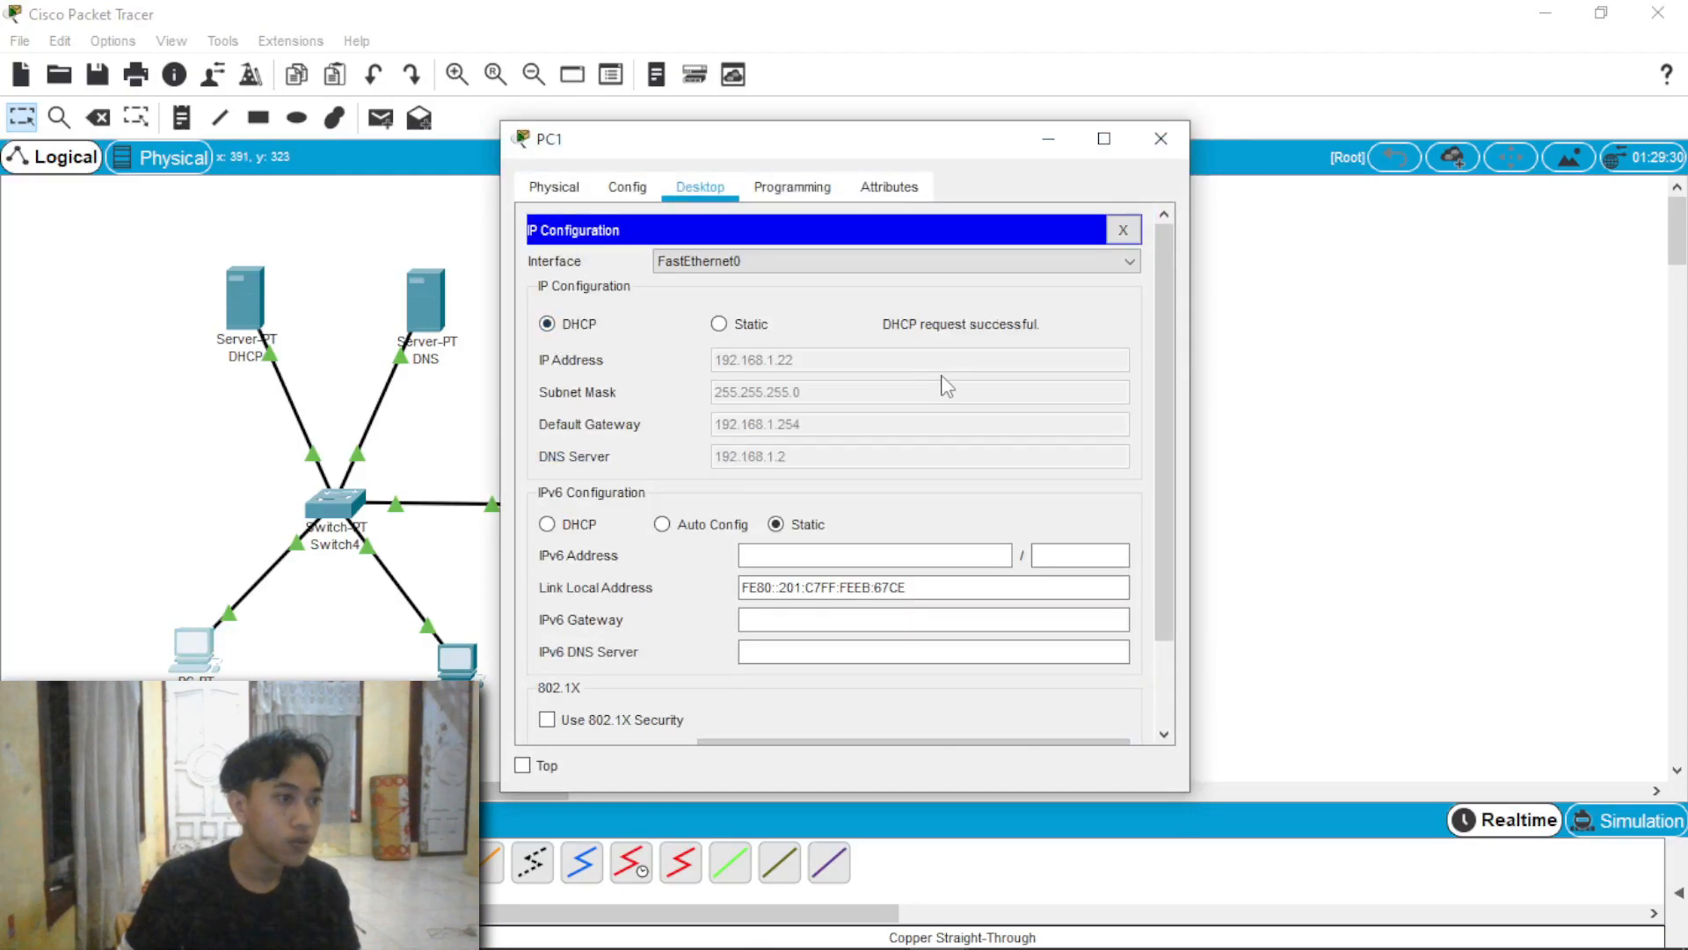
{"action": "left_click", "coordinate": [1161, 139]}
Step: Ping 172.16.10.30 from PC1's command prompt to test communication with the other network, and stop the ping
{"action": "left_click", "coordinate": [206, 647]}
{"action": "left_click", "coordinate": [1051, 264]}
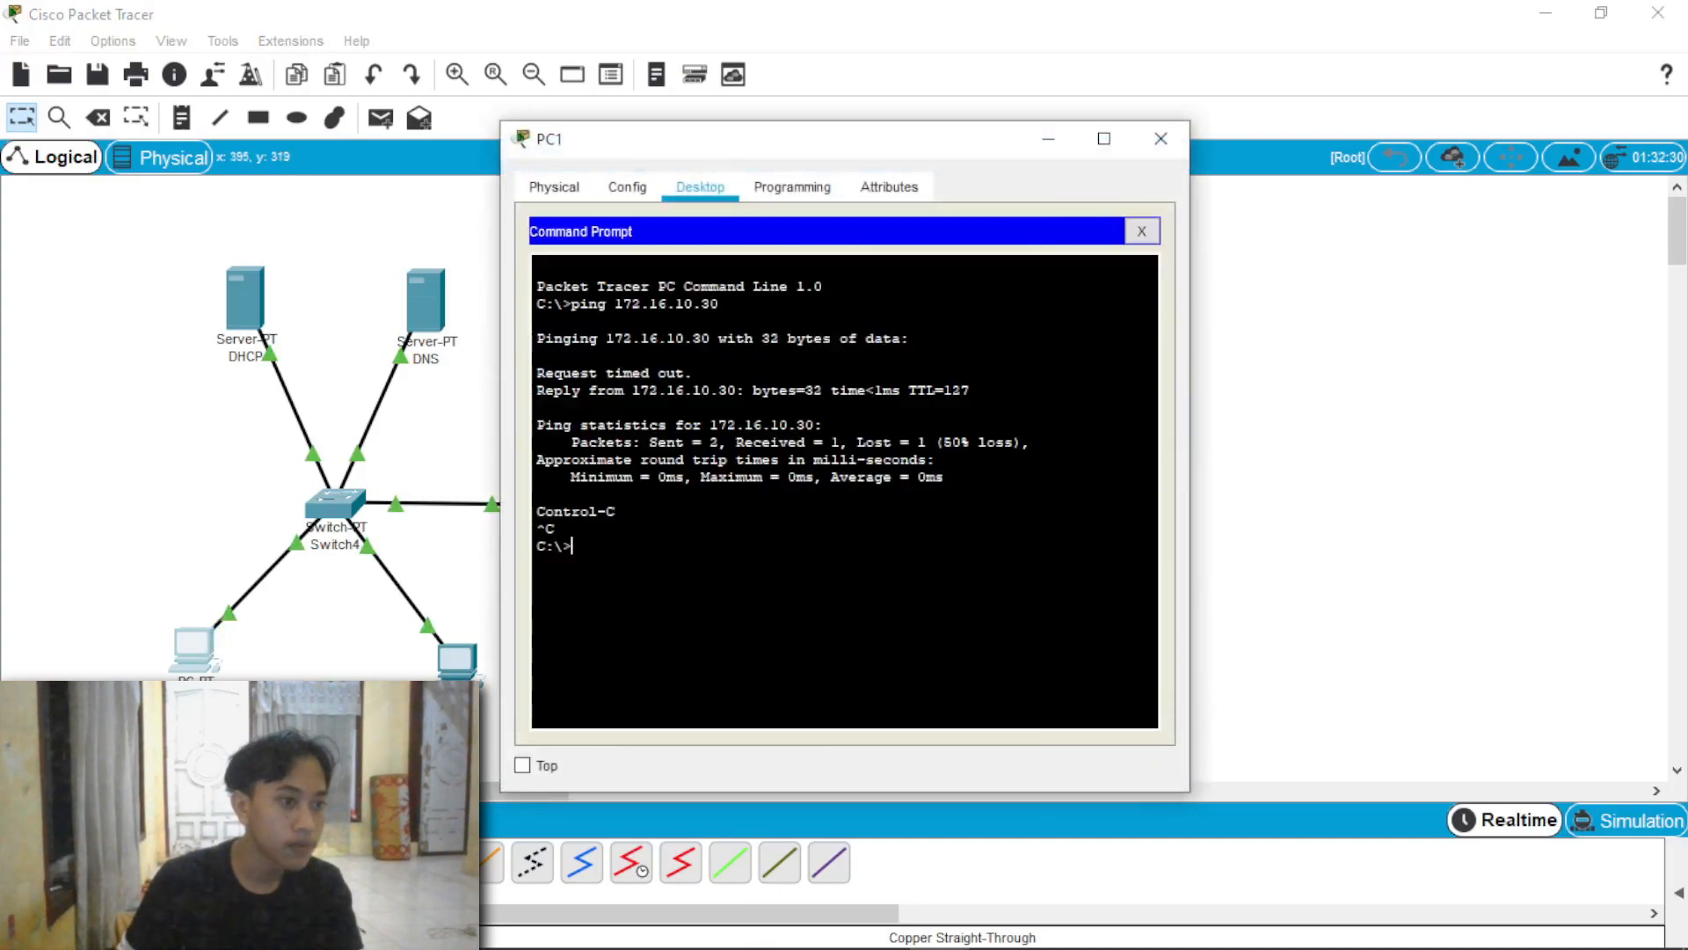
{"action": "key", "text": "Up"}
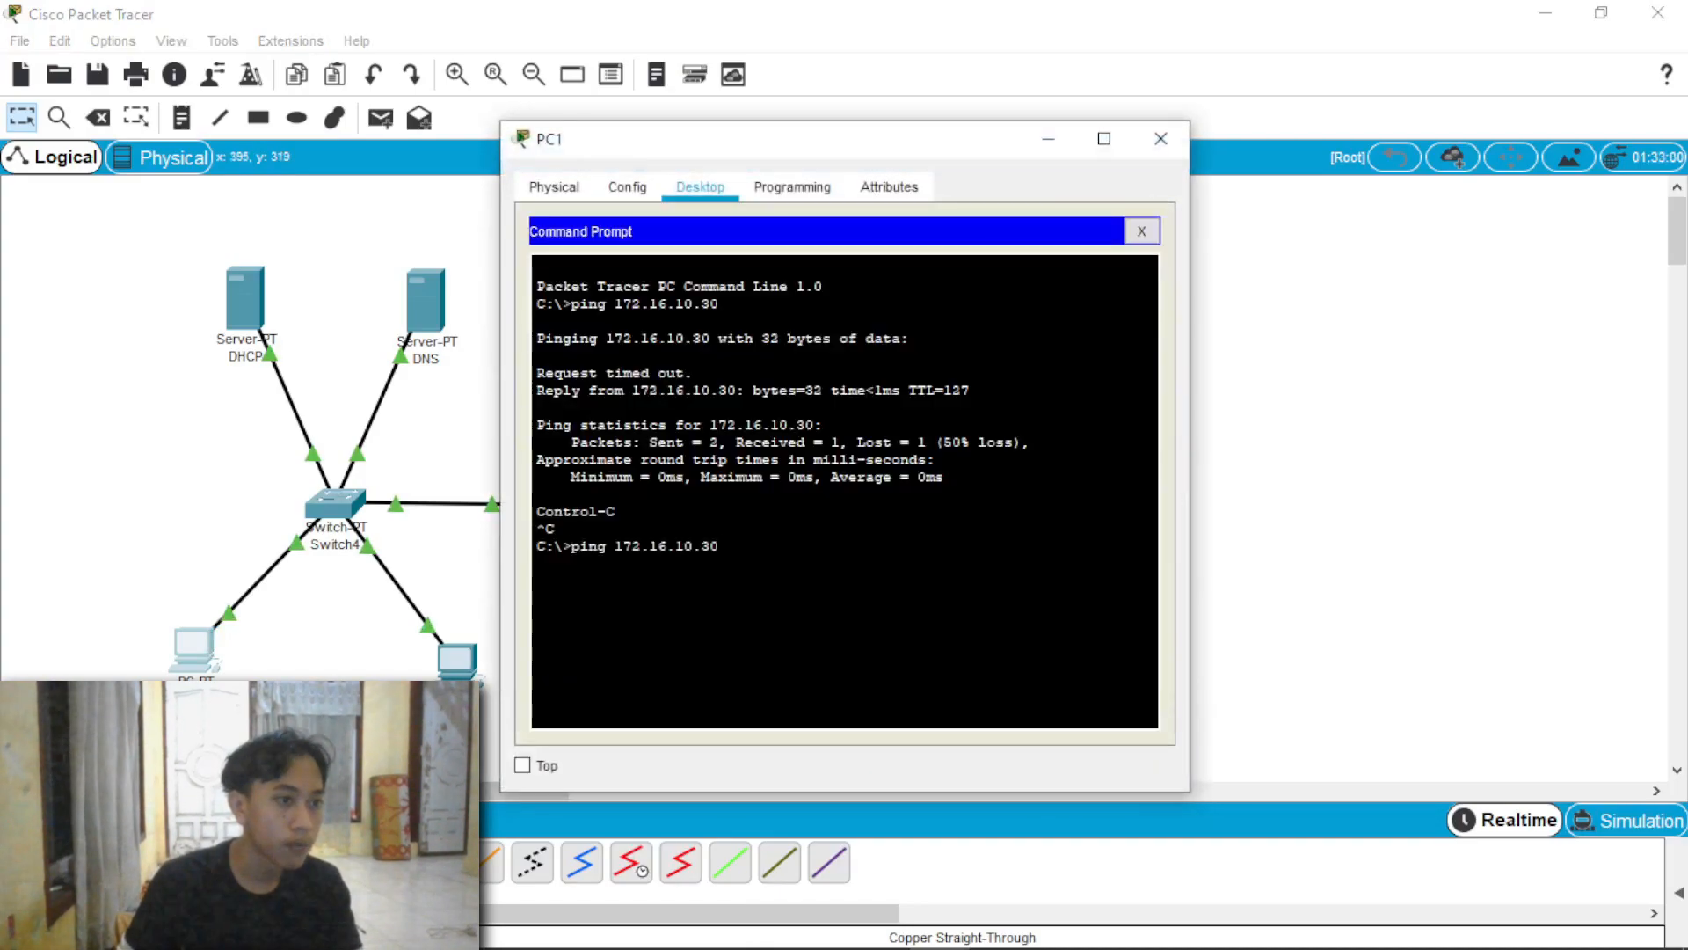
{"action": "key", "text": "Return"}
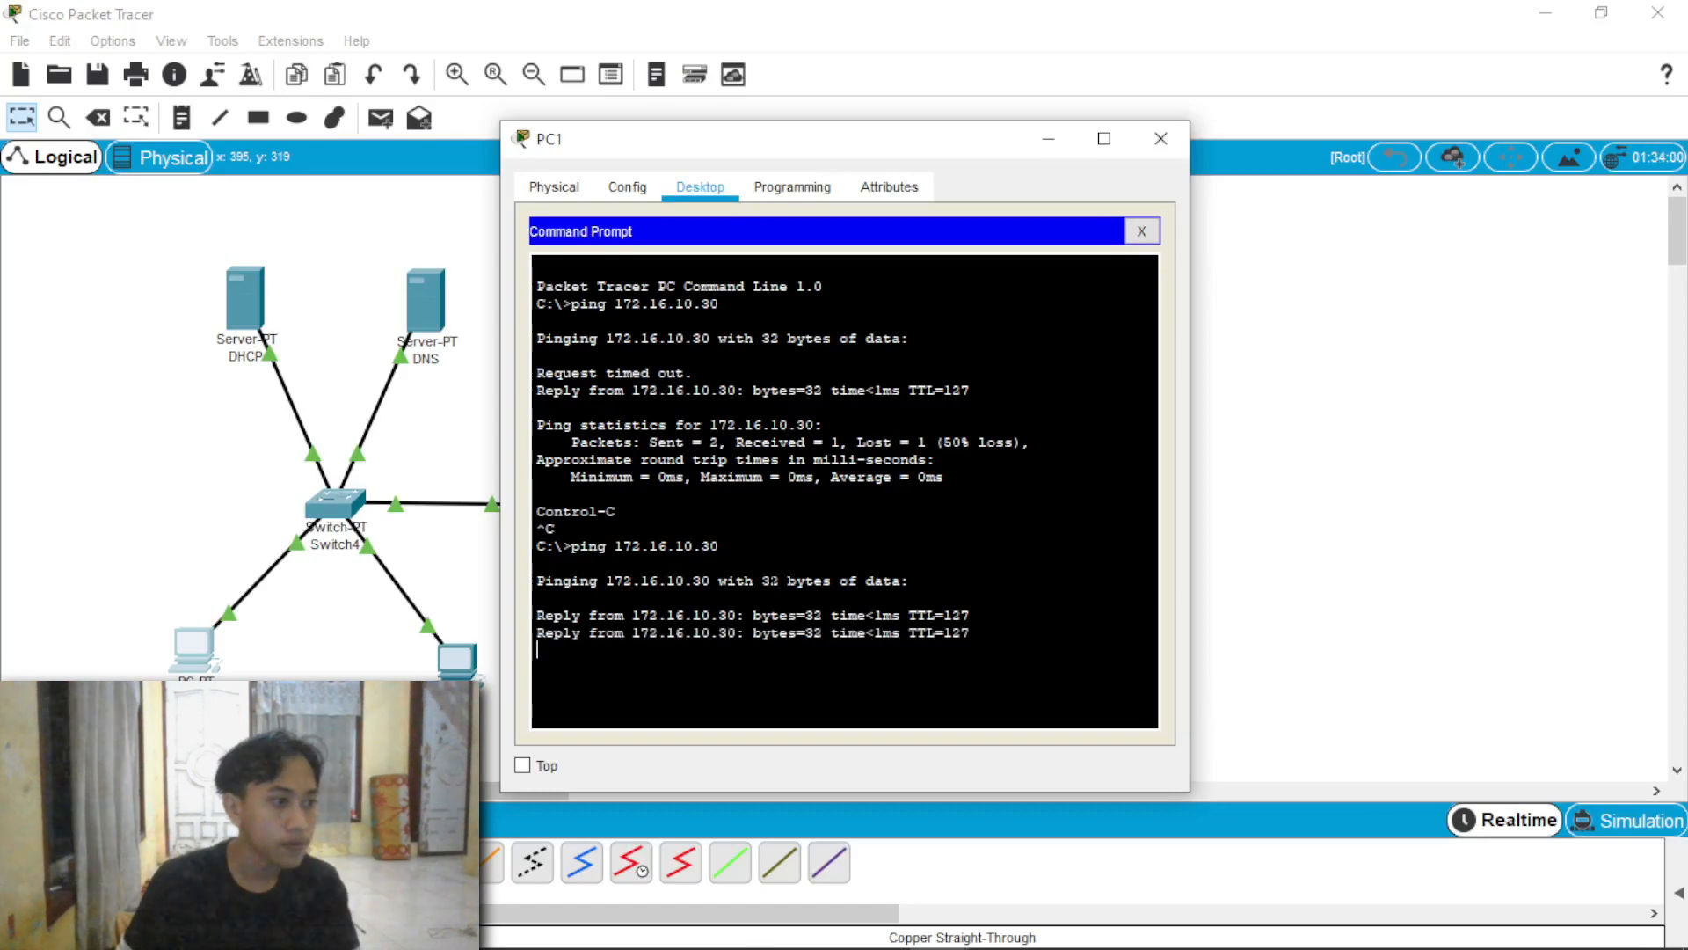
{"action": "key", "text": "ctrl+c"}
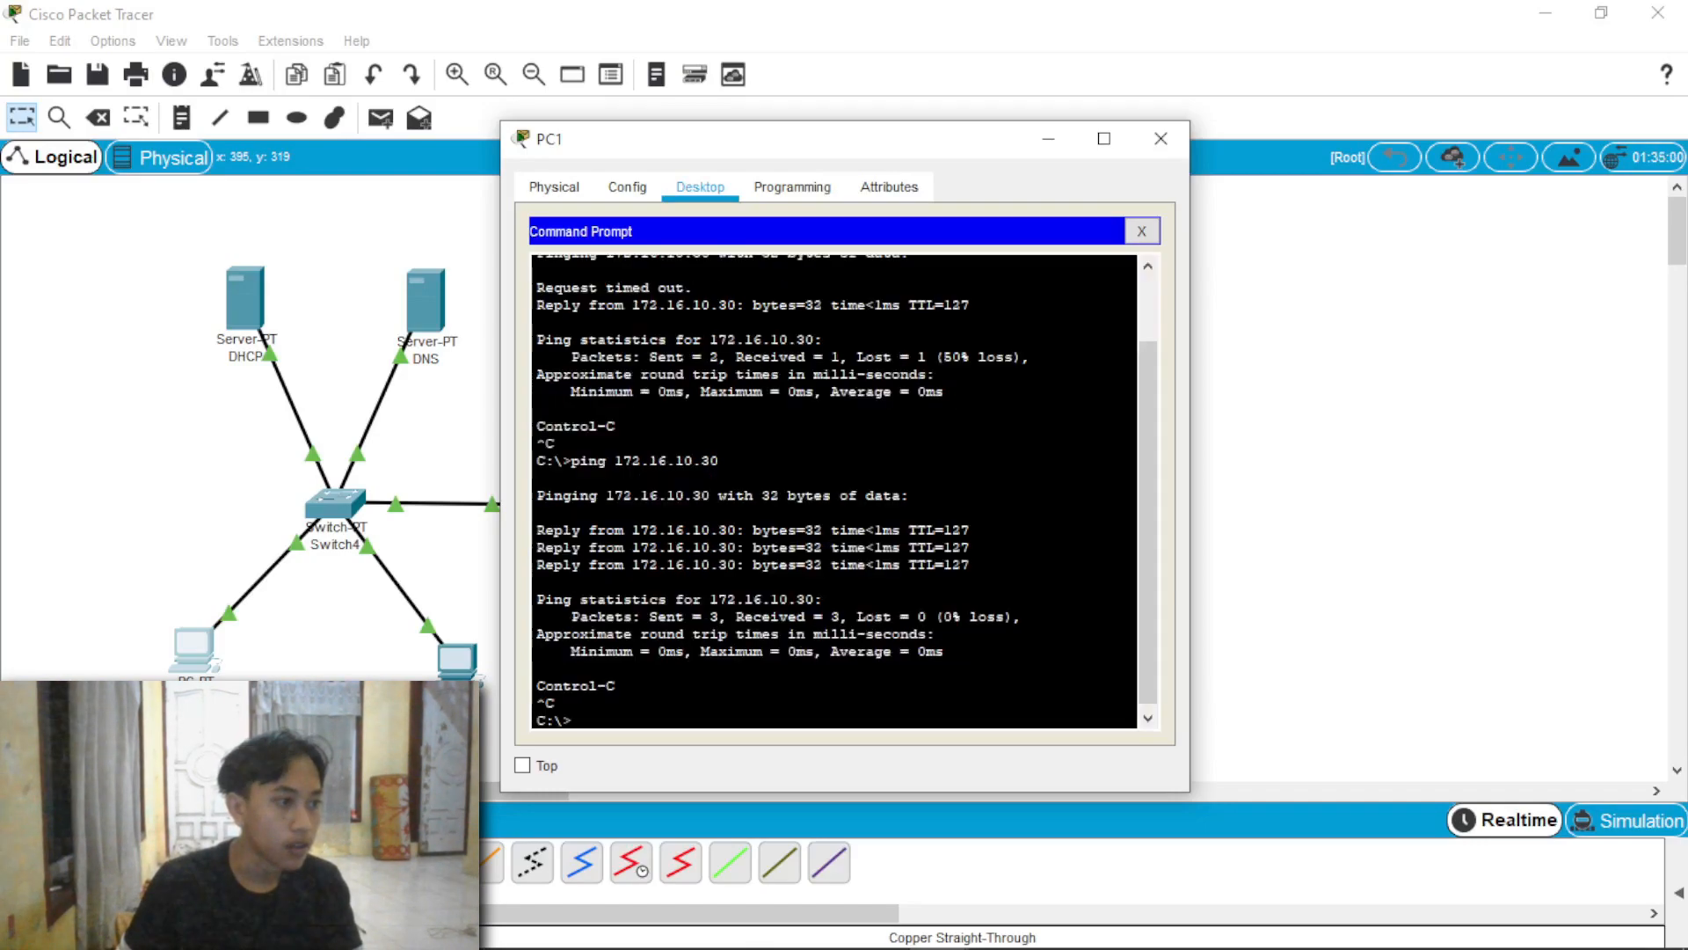
{"action": "left_click", "coordinate": [1161, 138]}
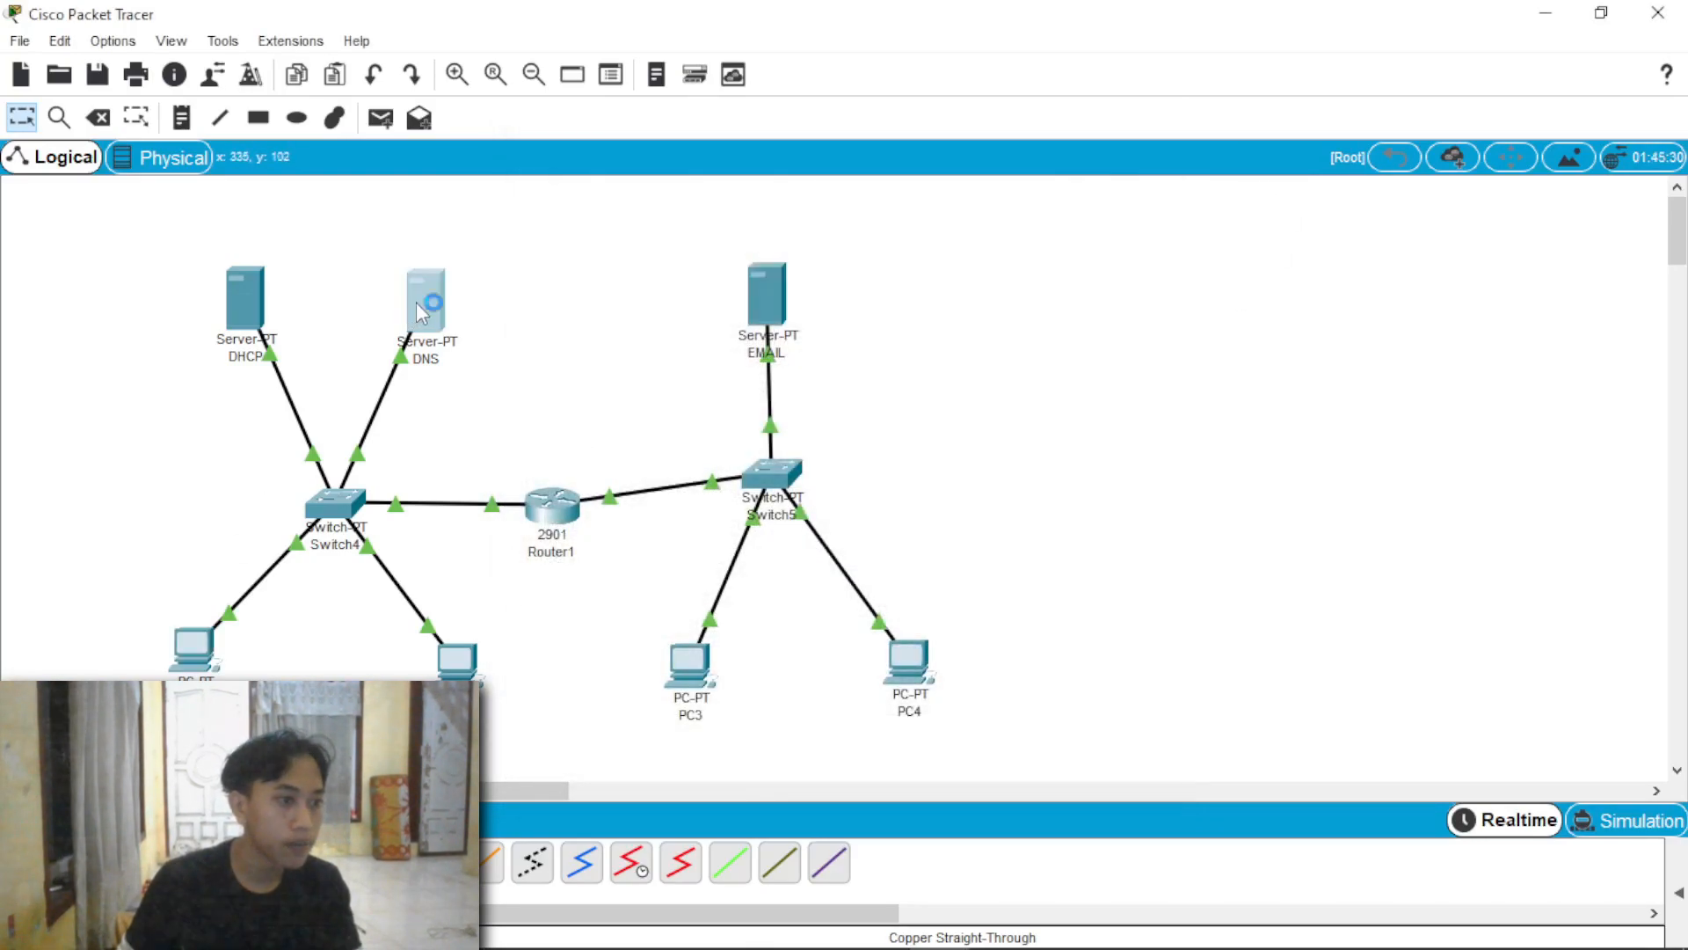
Step: Add an A record for mahasiswa.com with address 172.16.10.1 to the DNS server's DNS service
{"action": "left_click", "coordinate": [415, 303]}
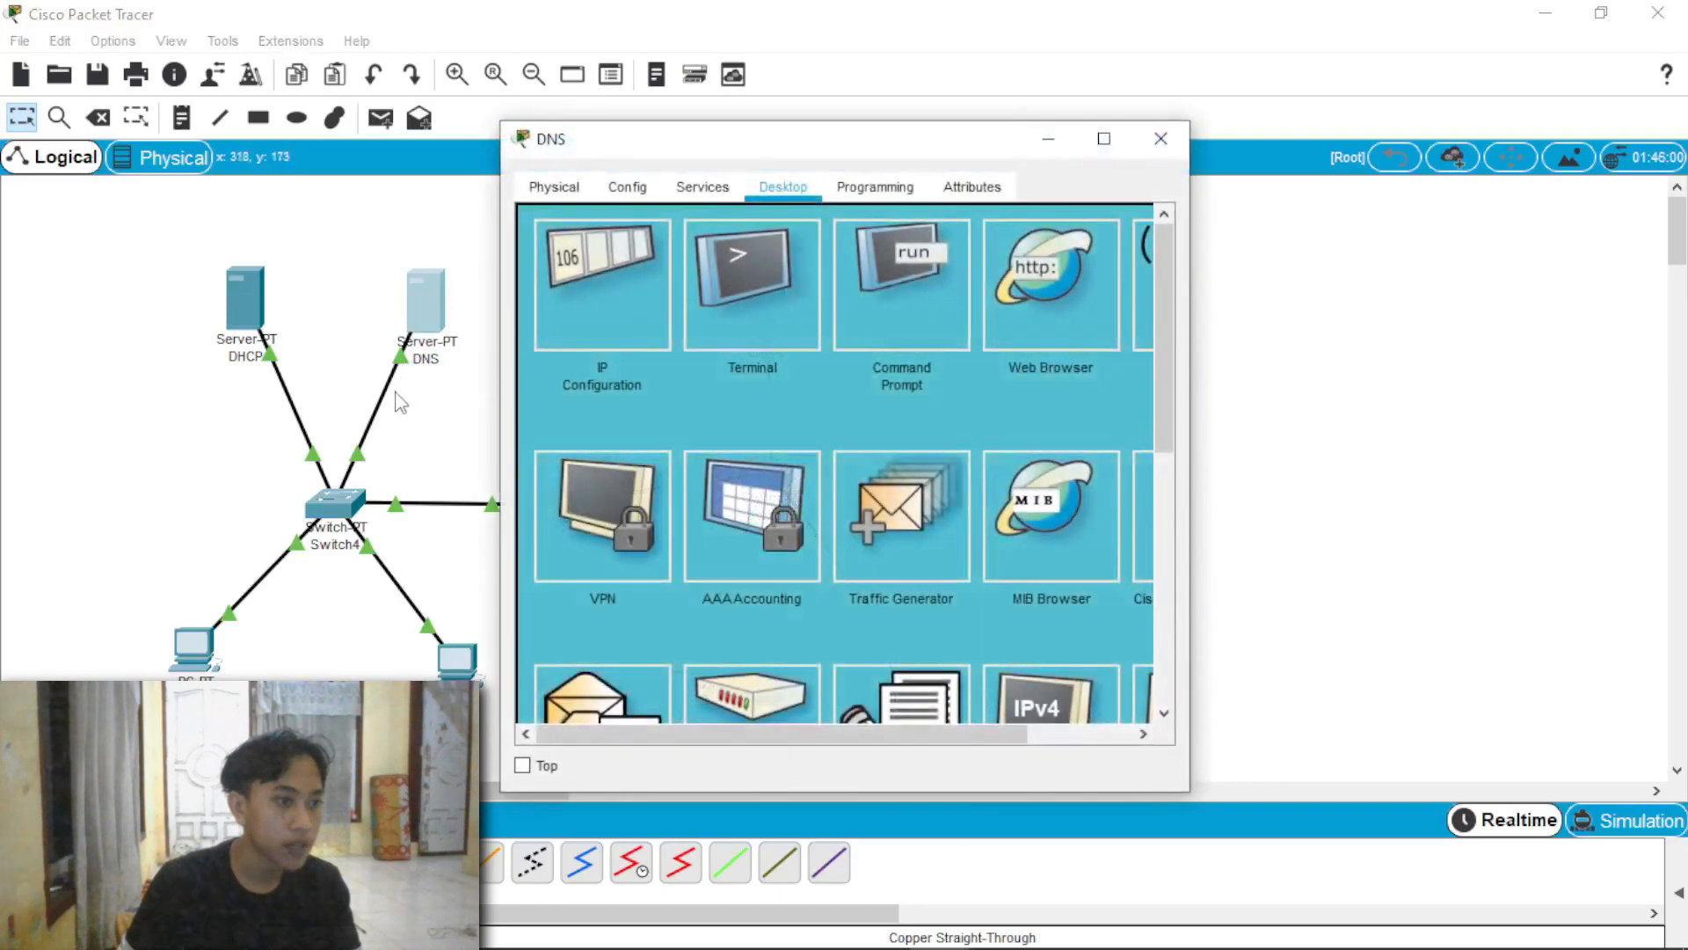
{"action": "left_click", "coordinate": [699, 189]}
{"action": "left_click", "coordinate": [640, 352]}
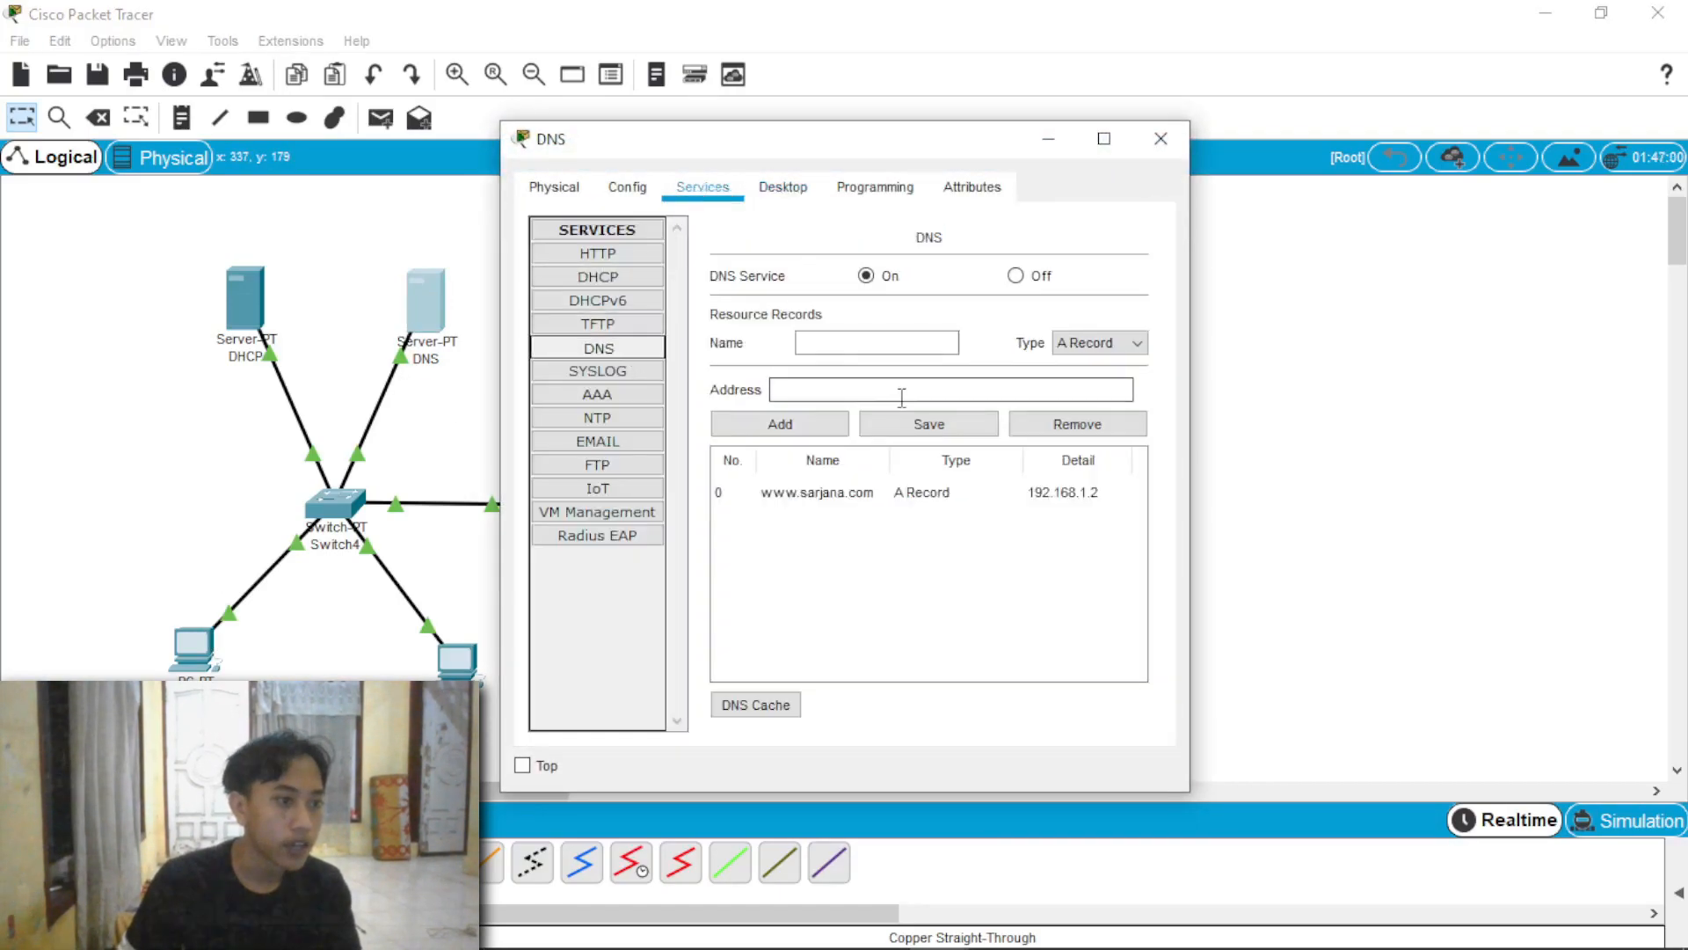
{"action": "left_click", "coordinate": [886, 335]}
{"action": "type", "text": "mahasiswa.com"}
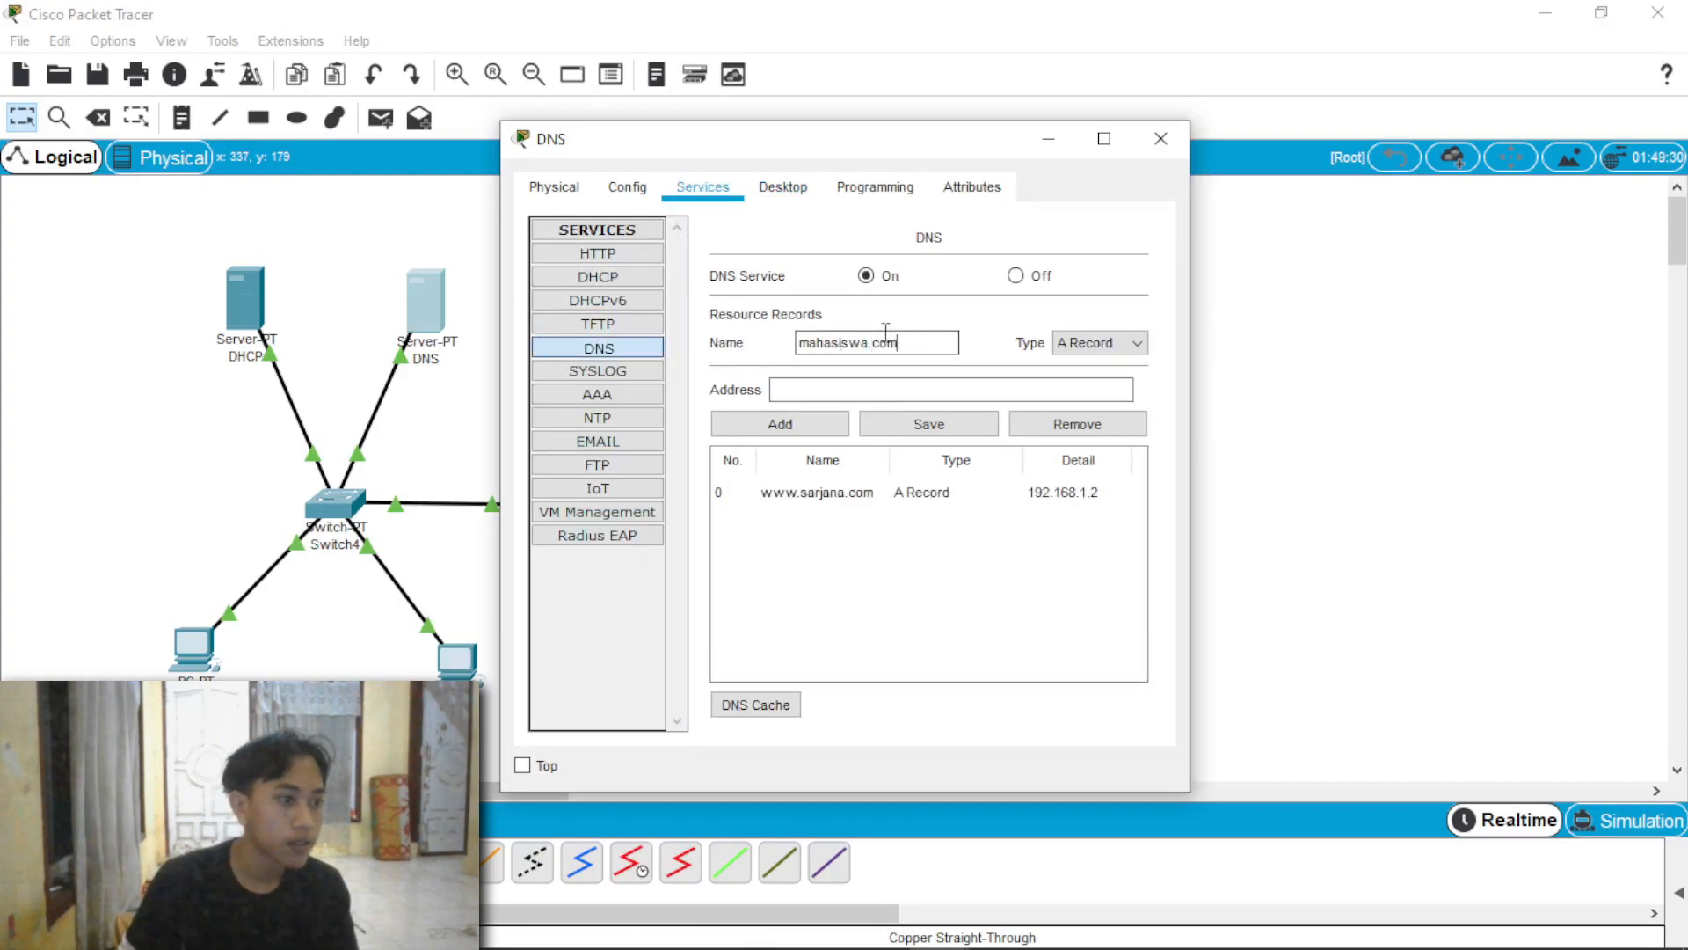
{"action": "key", "text": "Tab"}
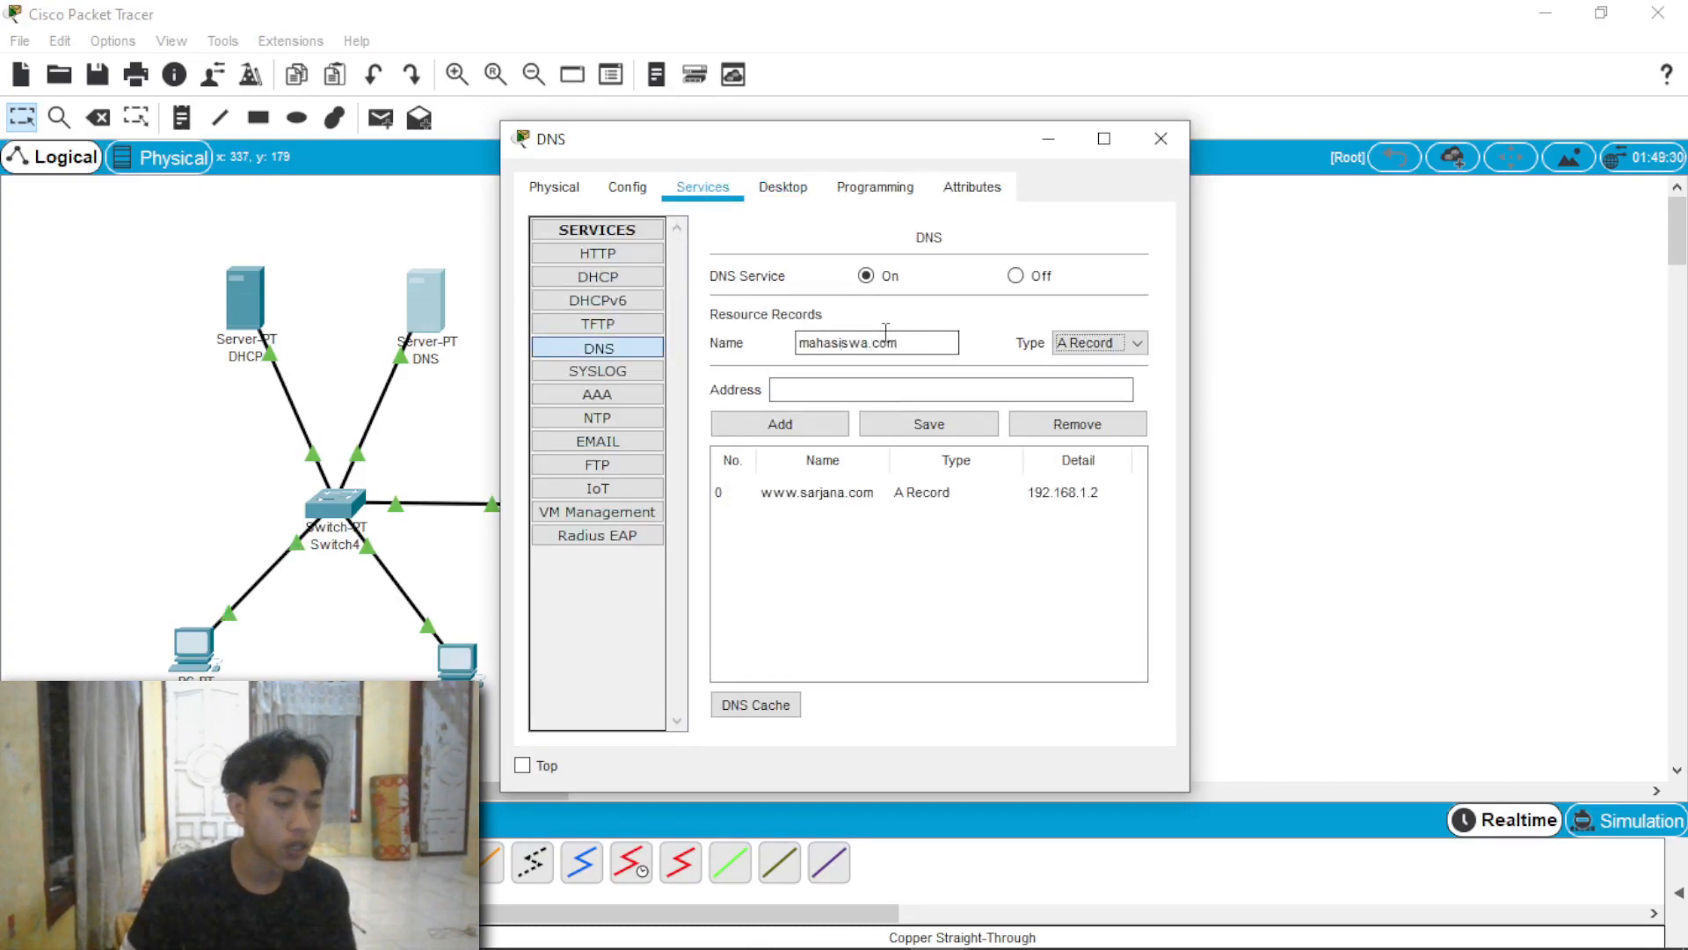
{"action": "left_click", "coordinate": [899, 391]}
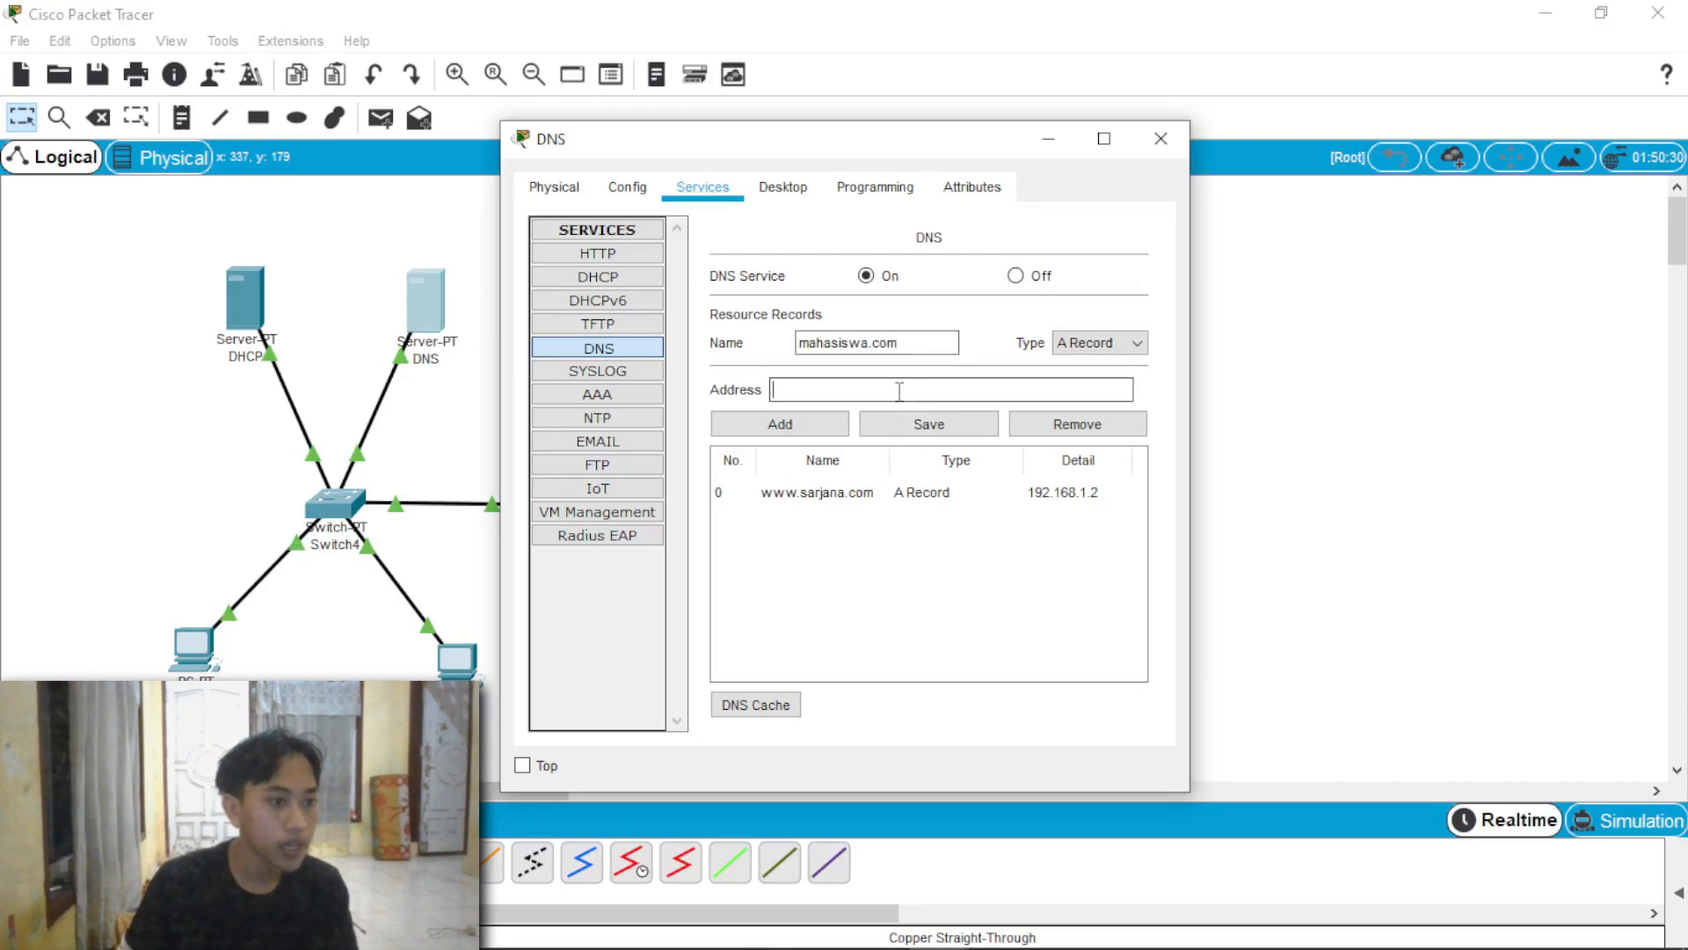
{"action": "type", "text": "172.16"}
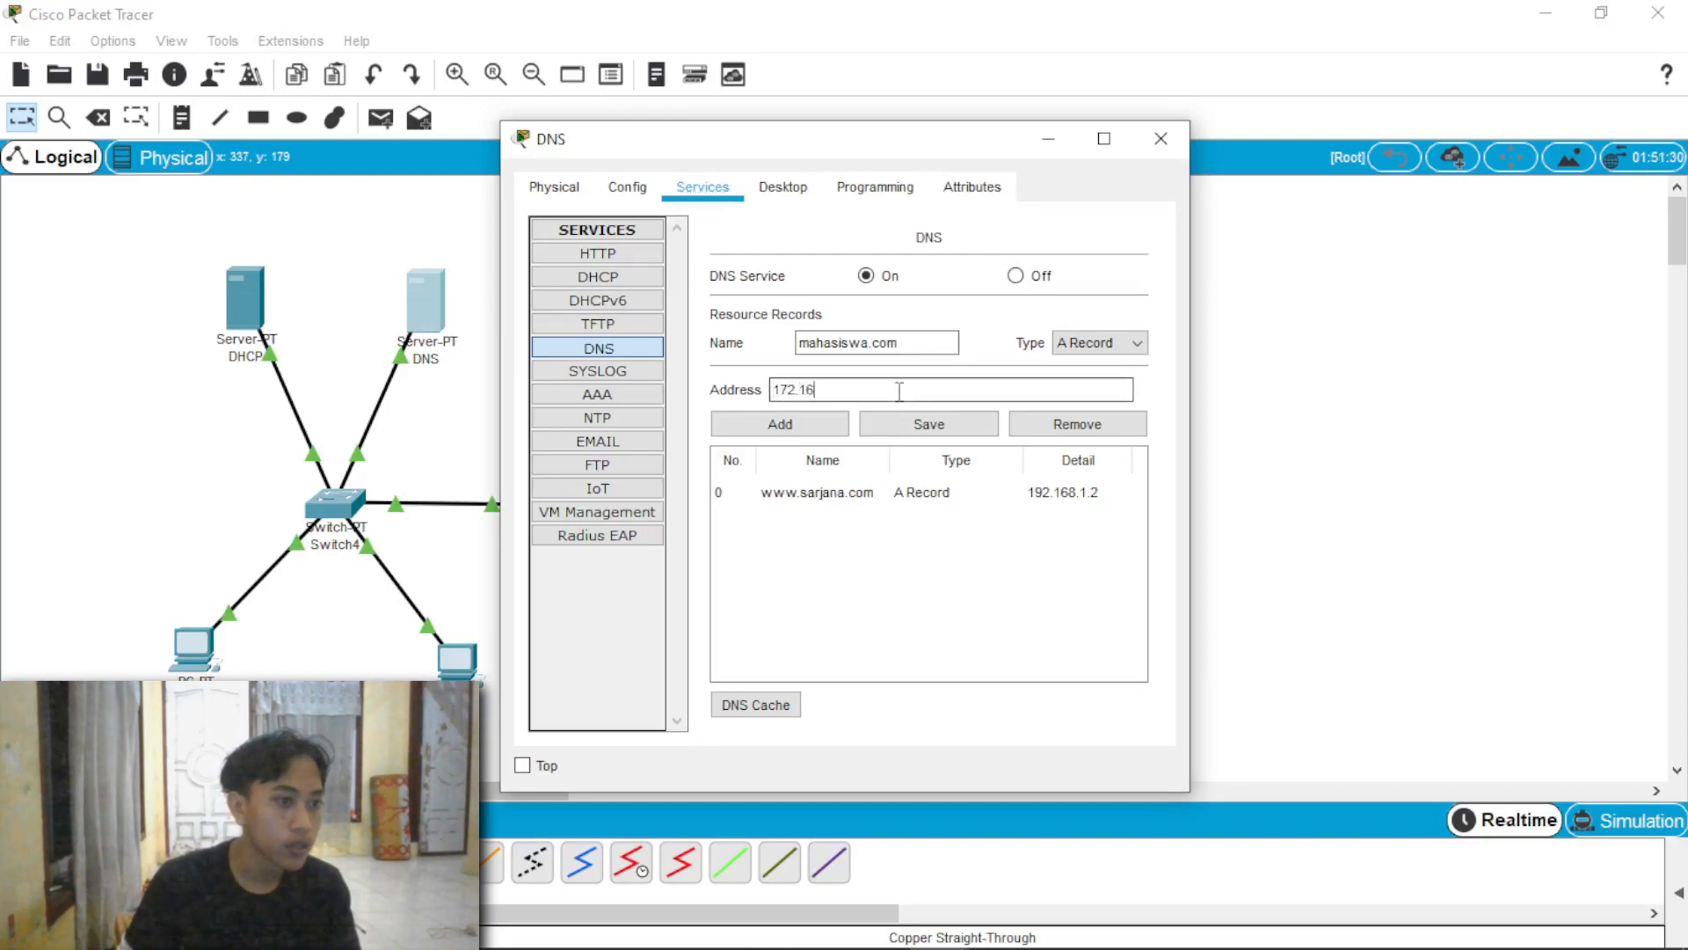
{"action": "type", "text": ".10.1"}
{"action": "left_click", "coordinate": [829, 425]}
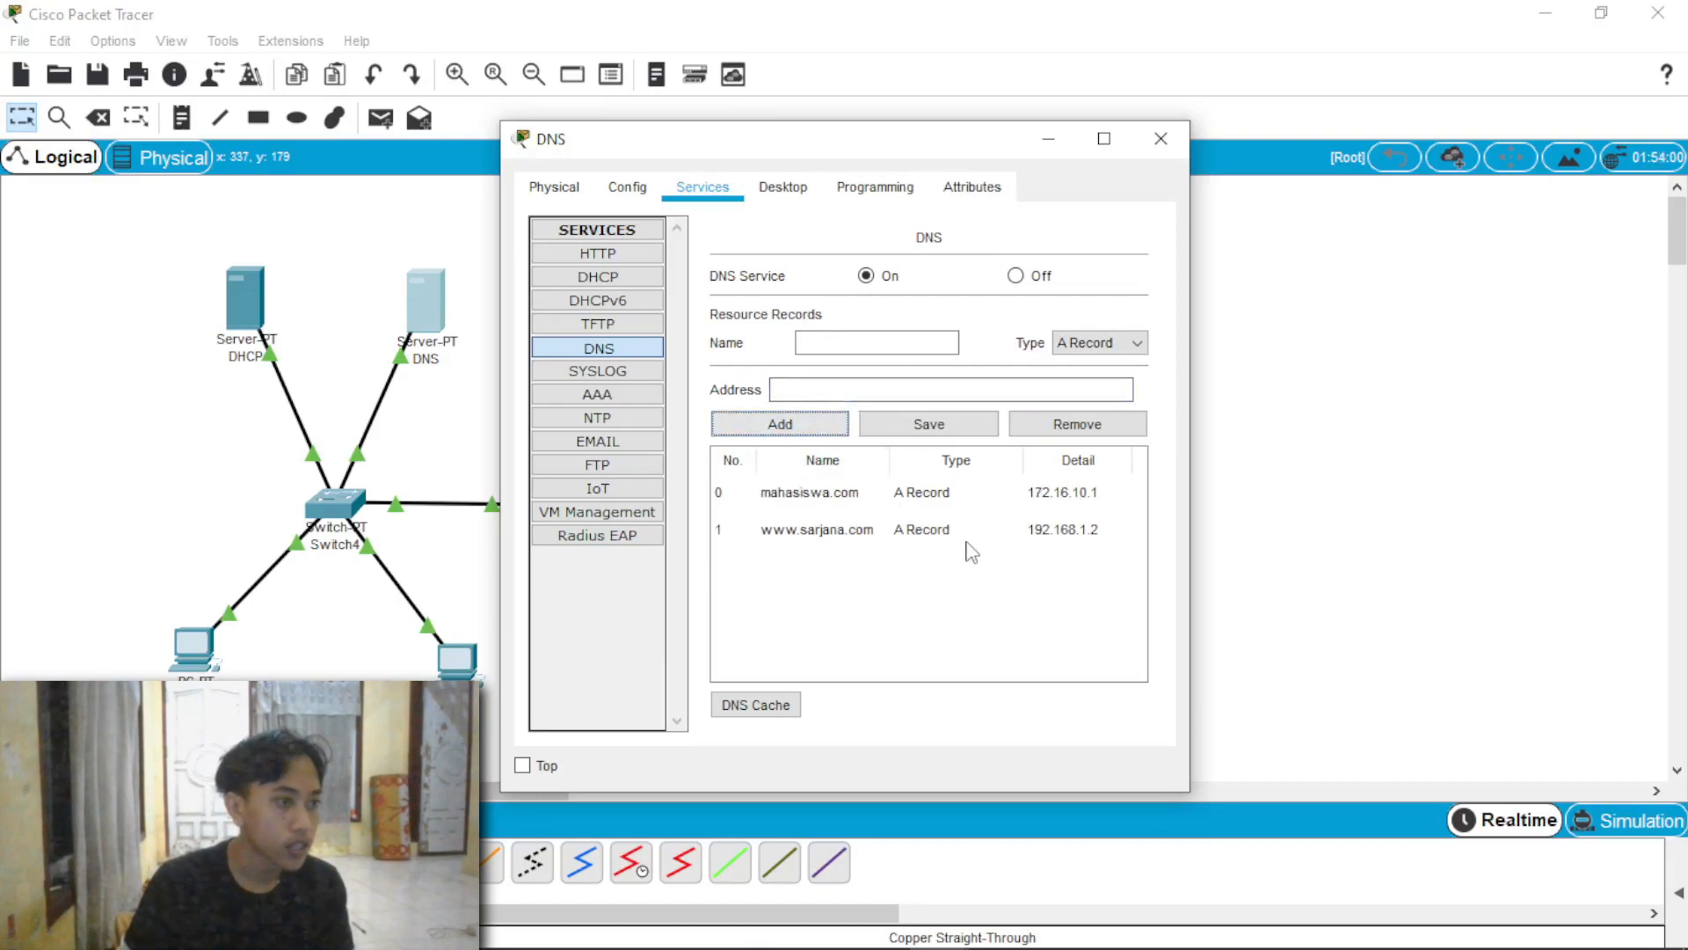
{"action": "left_click", "coordinate": [1161, 138]}
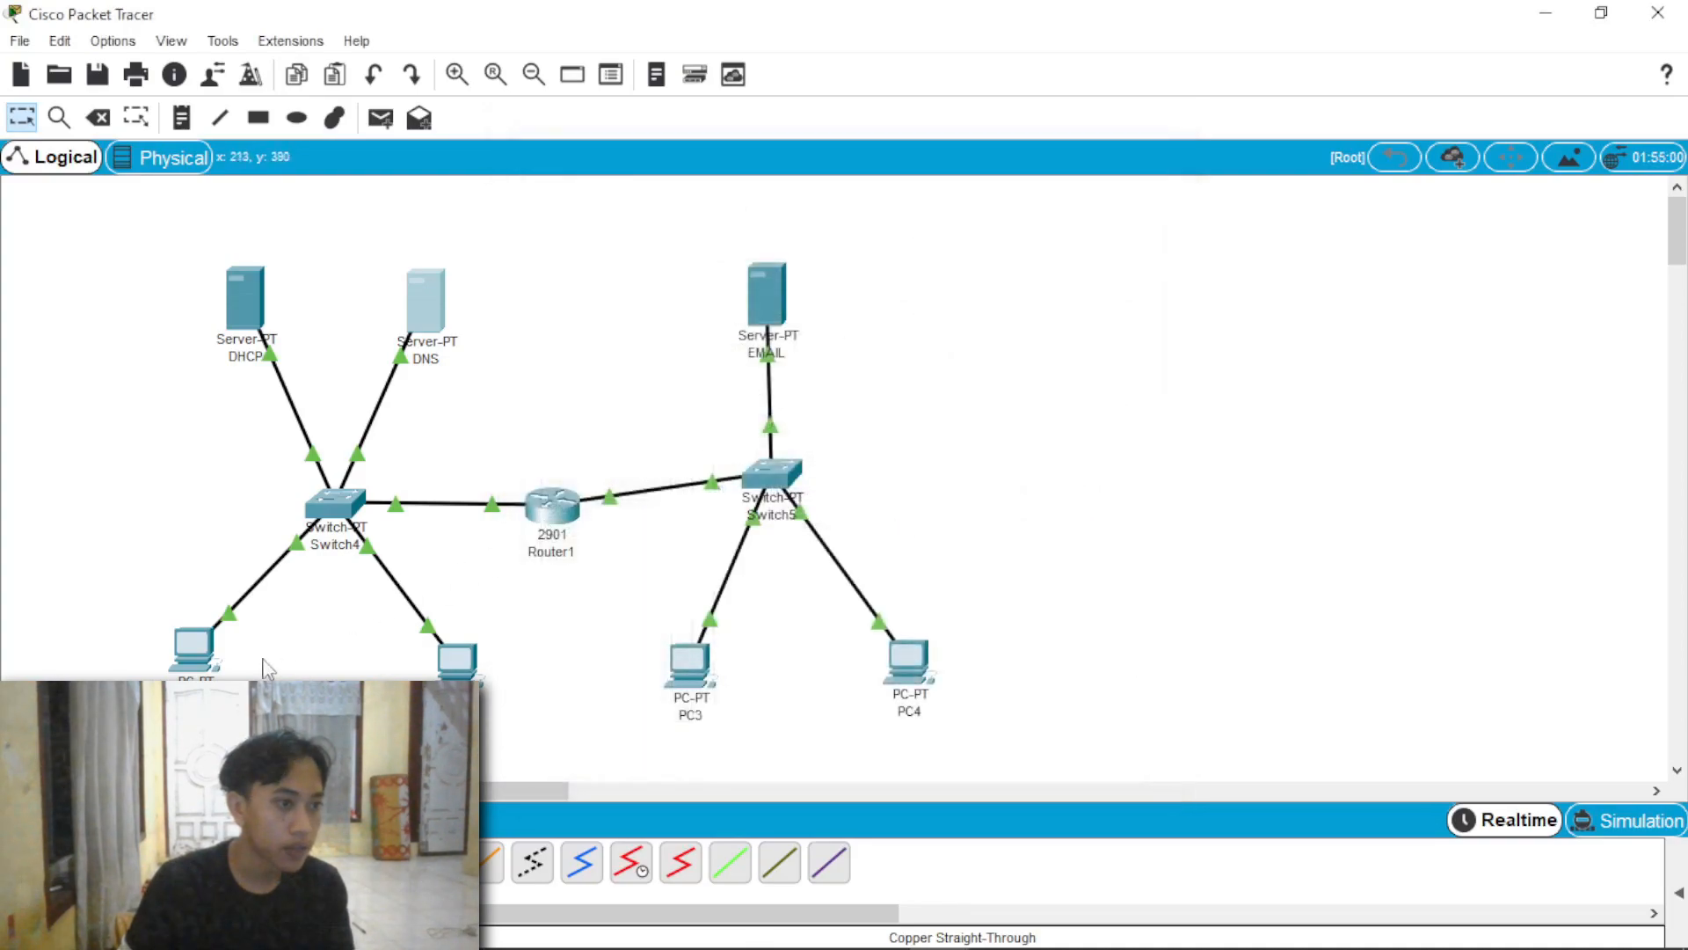
Step: Configure PC1's mail account as user3 with its e-mail address, mahasiswa.com as incoming and outgoing server, and the account password, and save it
{"action": "left_click", "coordinate": [194, 648]}
{"action": "left_click", "coordinate": [612, 673]}
{"action": "left_click", "coordinate": [836, 294]}
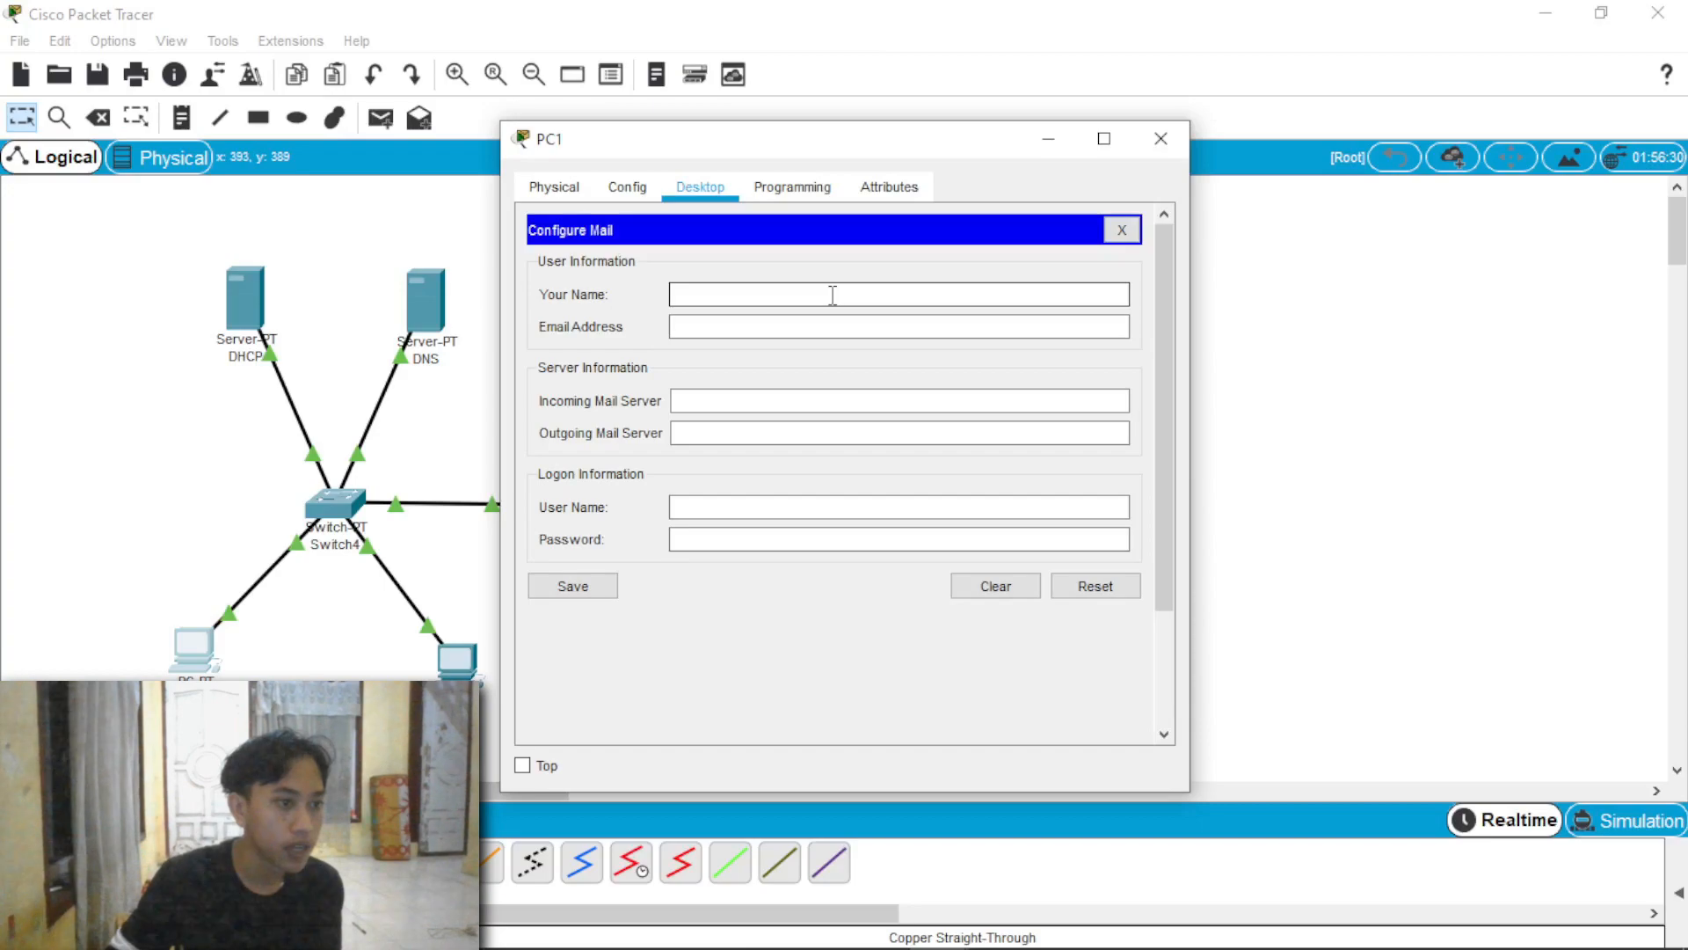
{"action": "type", "text": "user"}
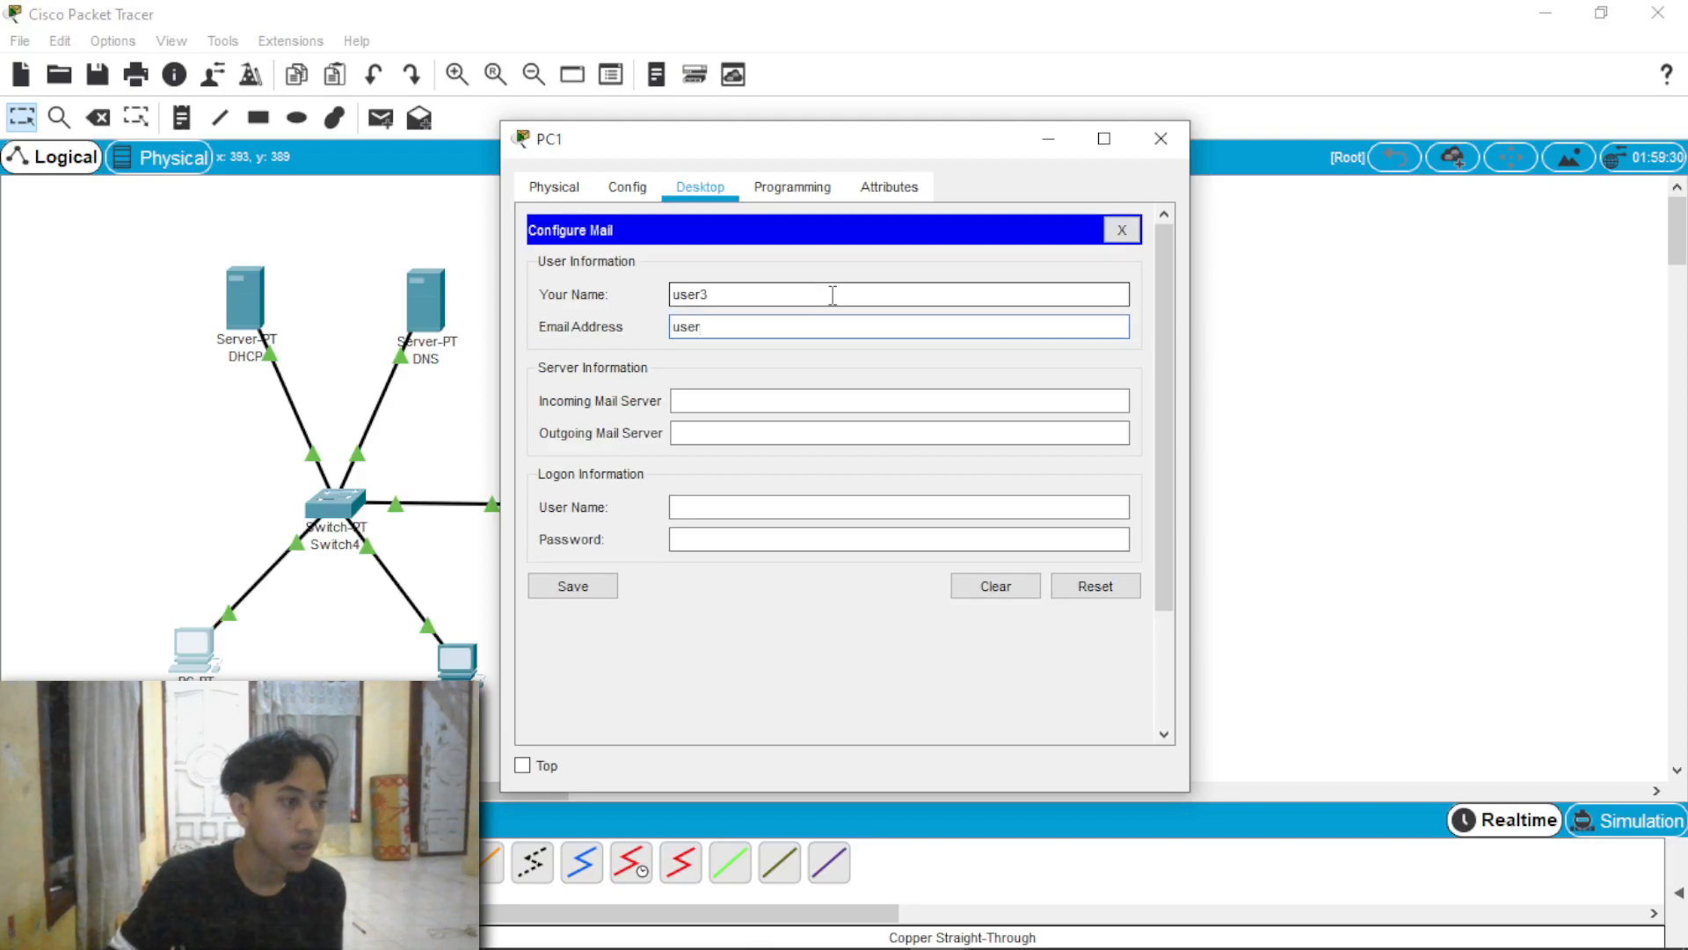
{"action": "type", "text": "user3@m"}
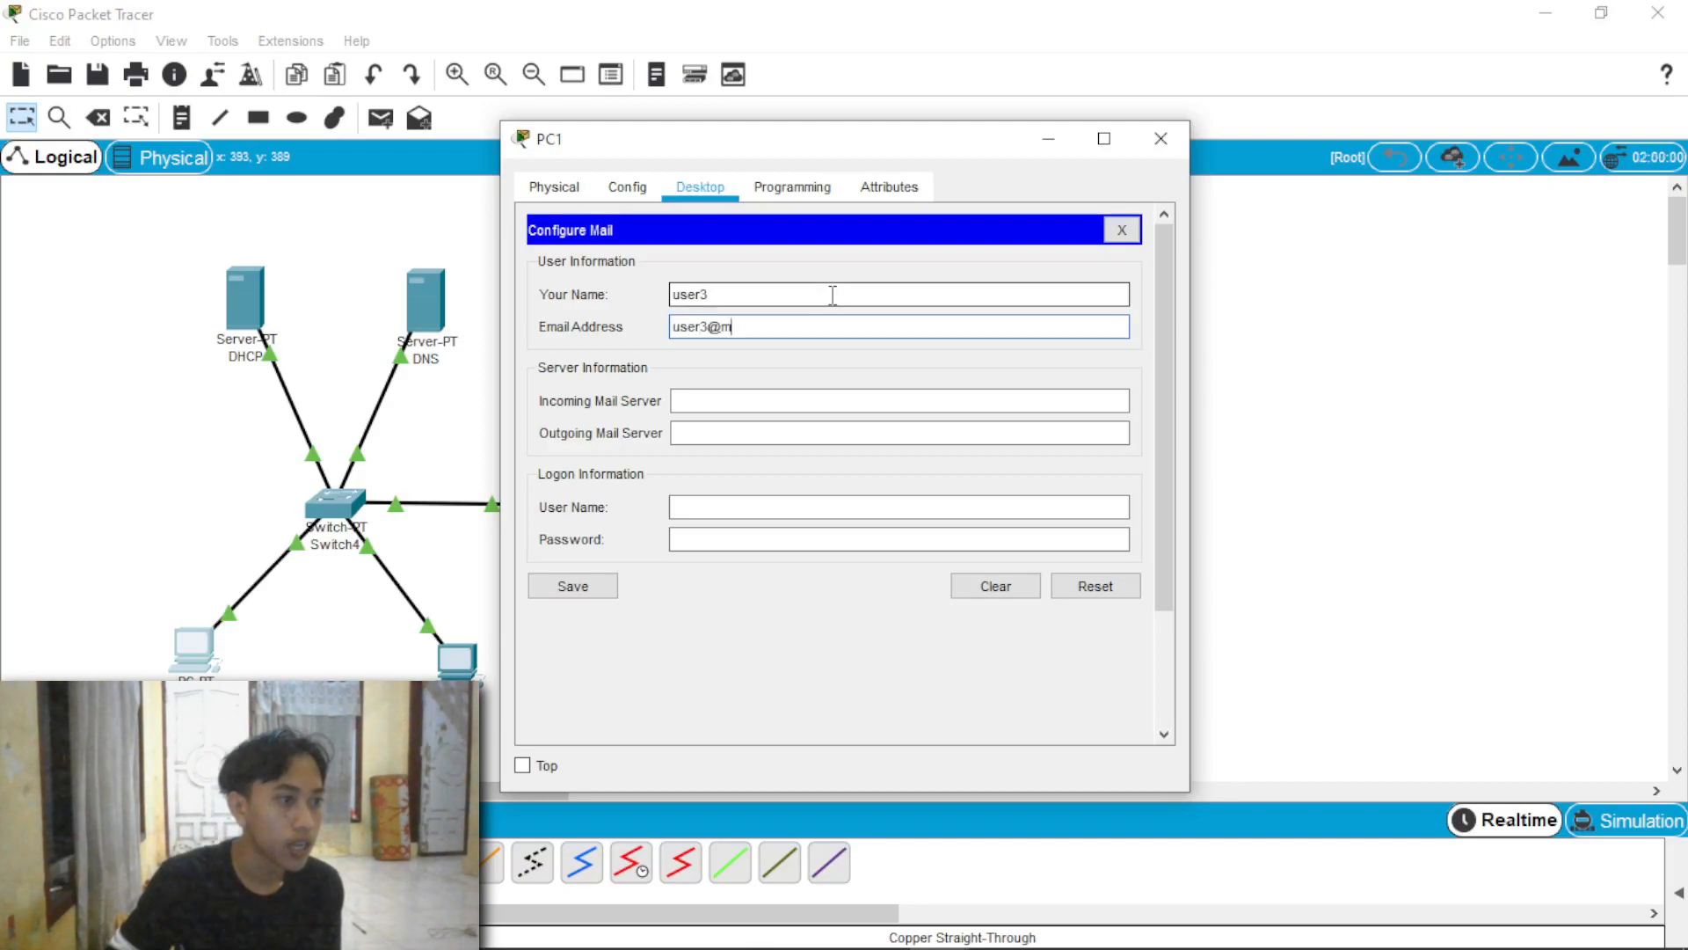
{"action": "type", "text": "ahasiswa.com"}
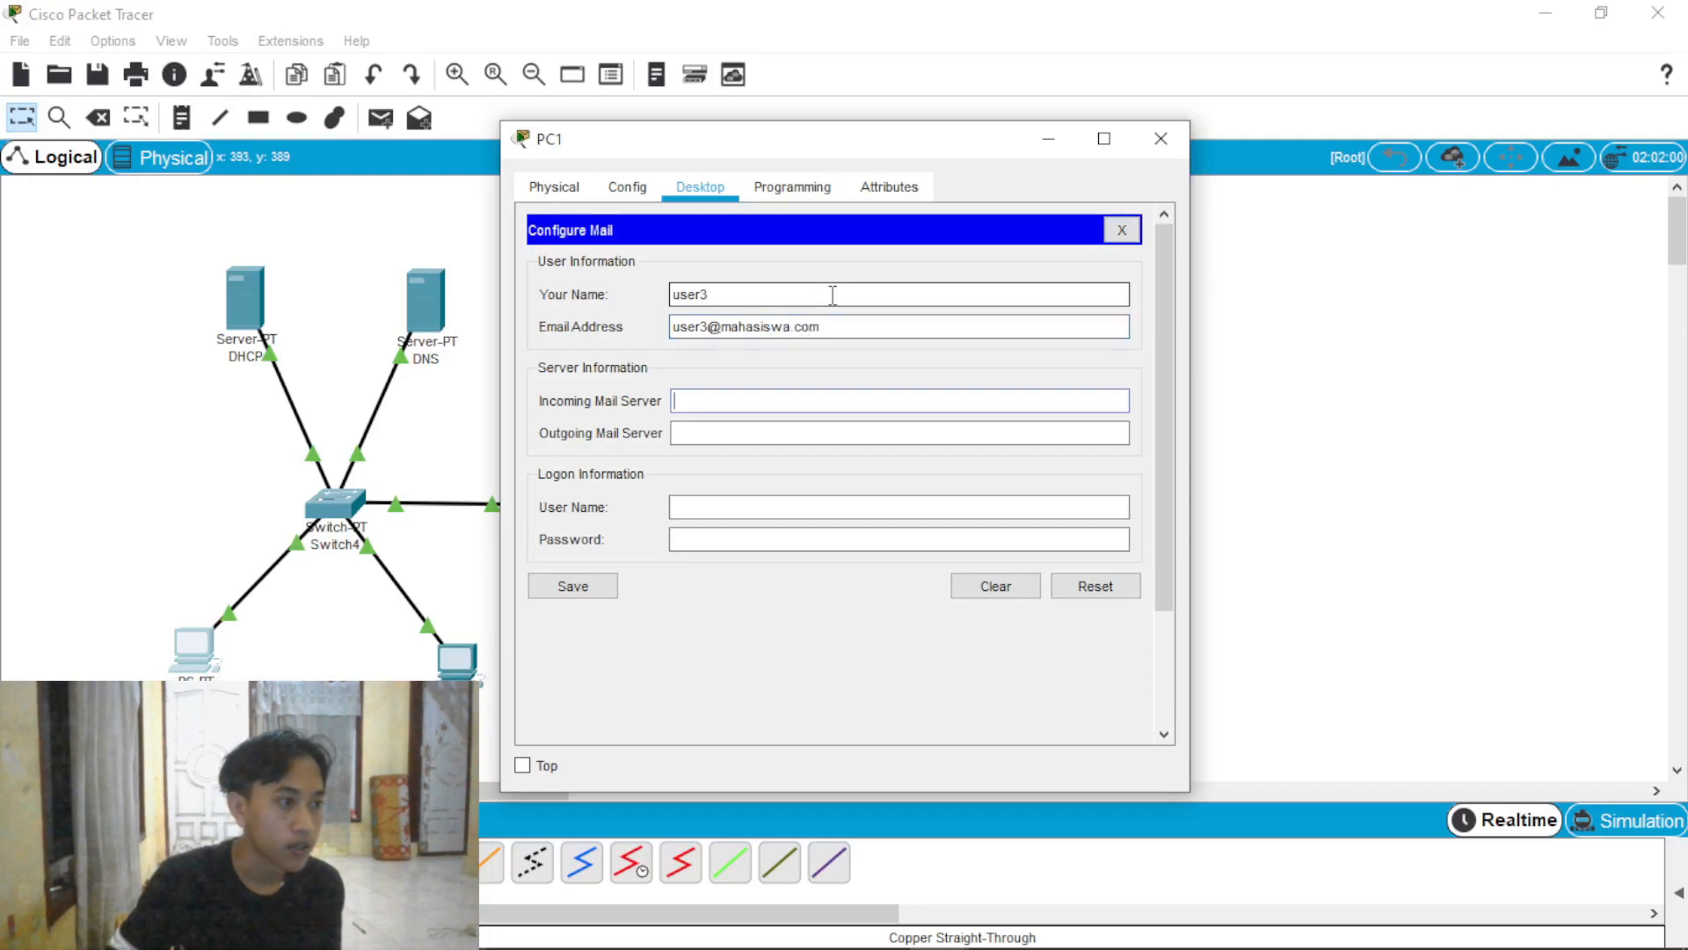
{"action": "type", "text": "ahasiswa.com"}
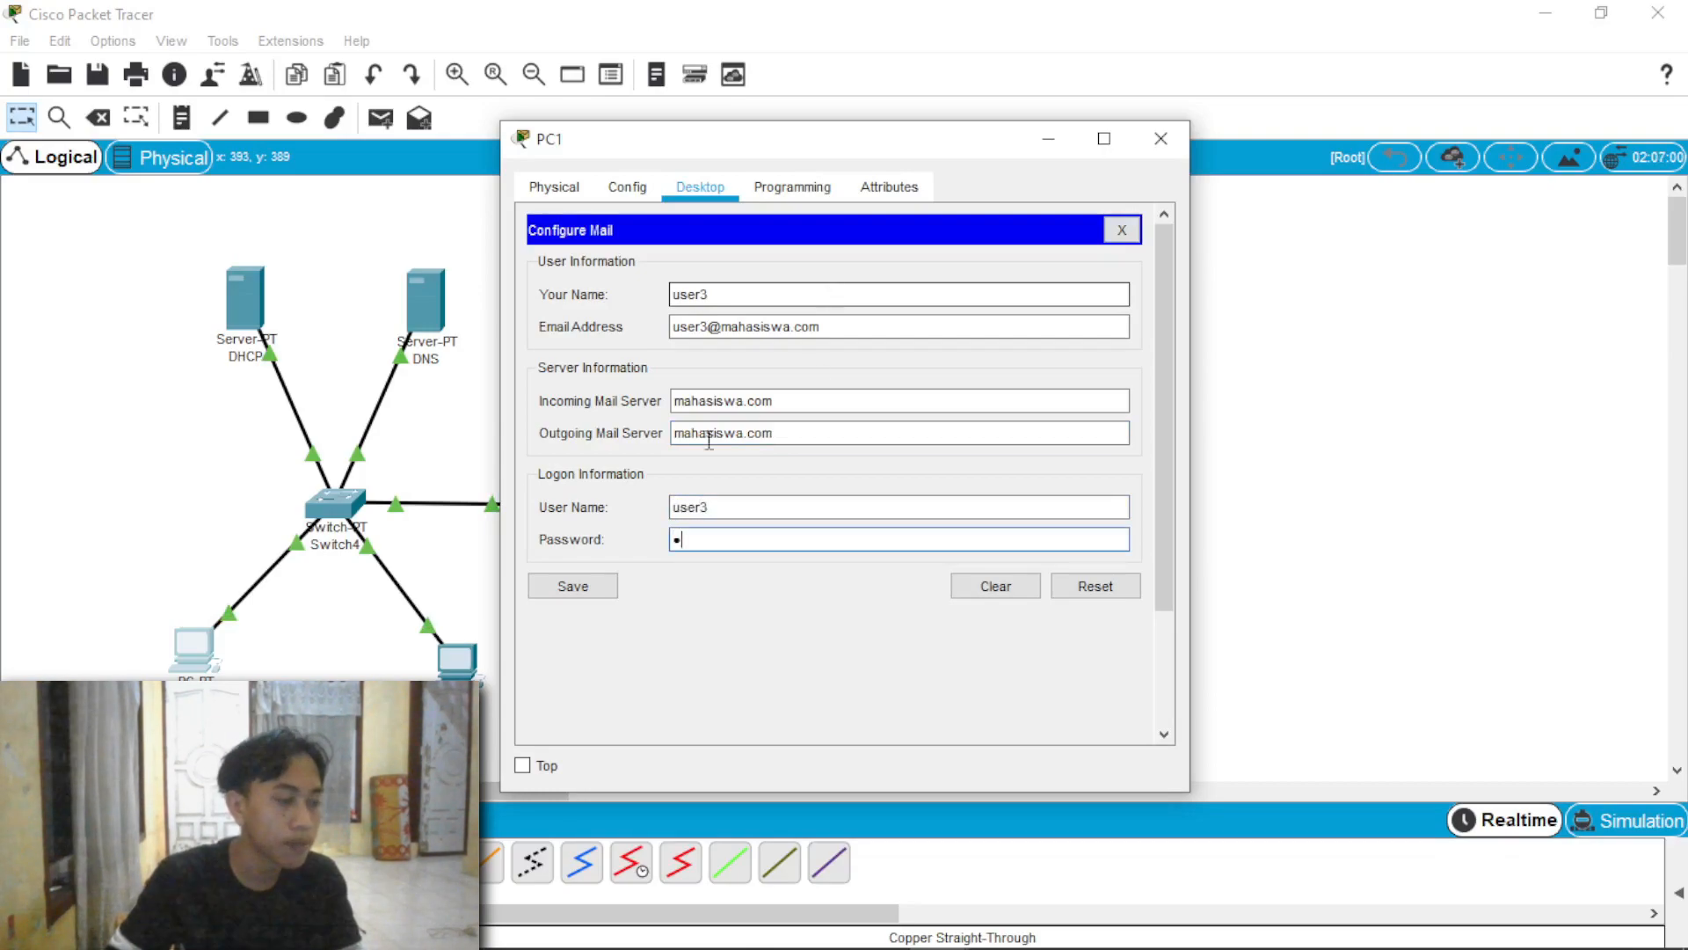
{"action": "left_click", "coordinate": [591, 587]}
Step: Compose and send a mail from PC1 to user1's mahasiswa.com address with subject "test" and message "apakah terkirim"
{"action": "left_click", "coordinate": [620, 307]}
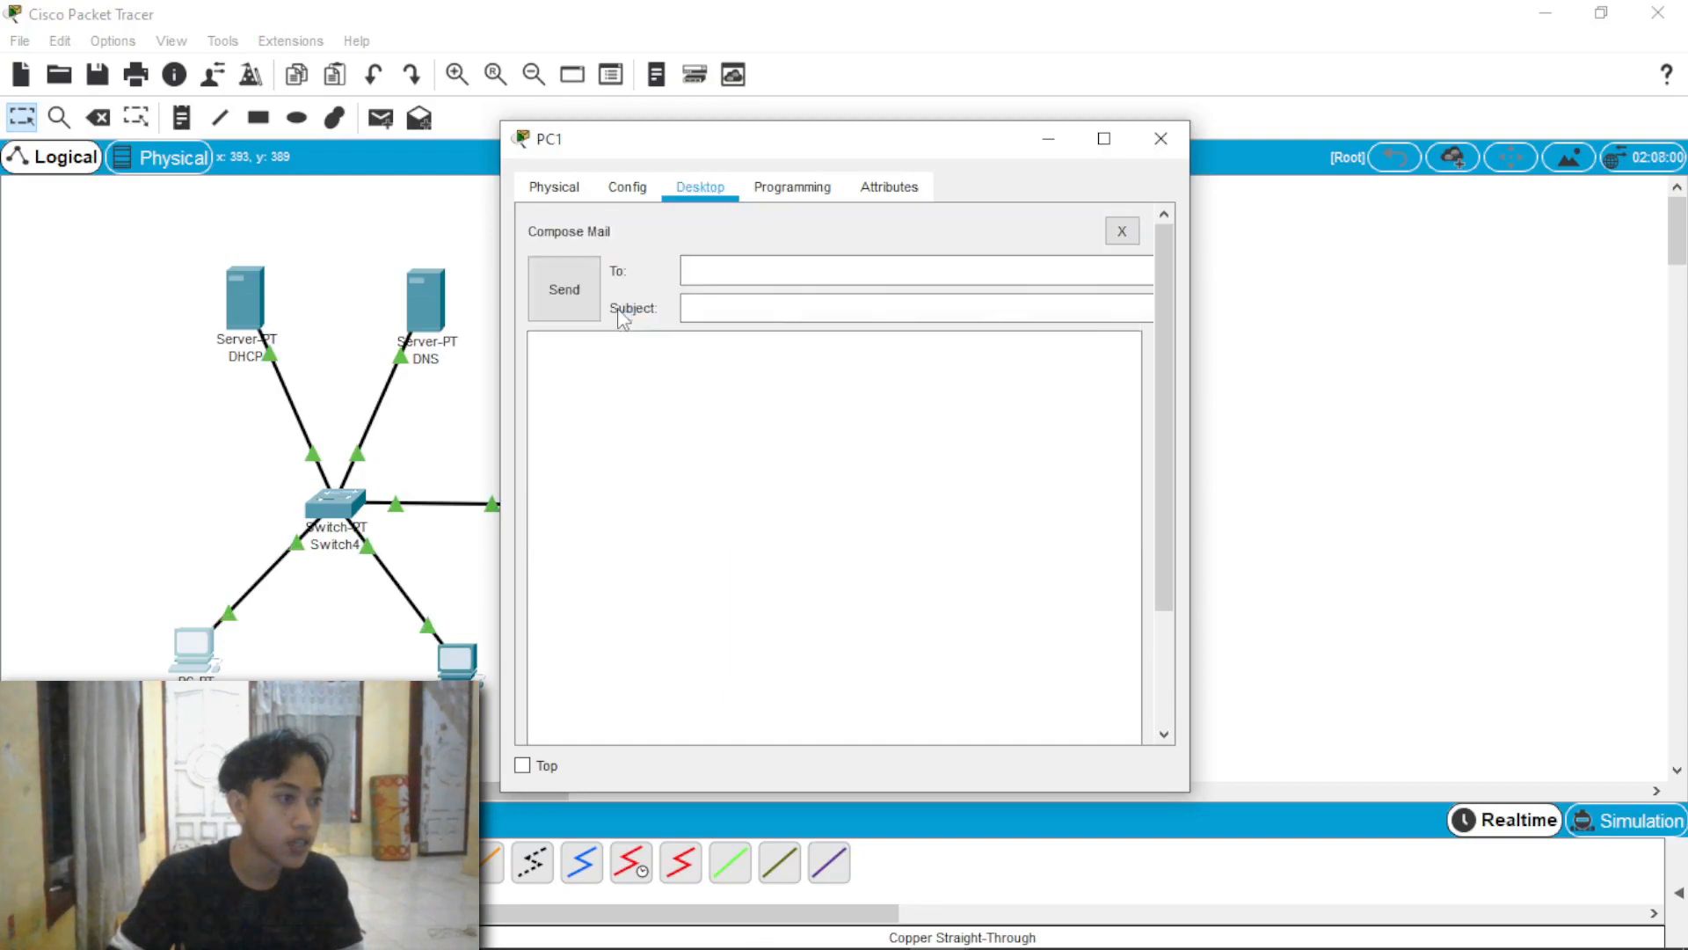
{"action": "left_click", "coordinate": [783, 274]}
{"action": "type", "text": "user1@mahasiswa.com"}
{"action": "left_click", "coordinate": [770, 303]}
{"action": "type", "text": "test"}
{"action": "left_click", "coordinate": [726, 397]}
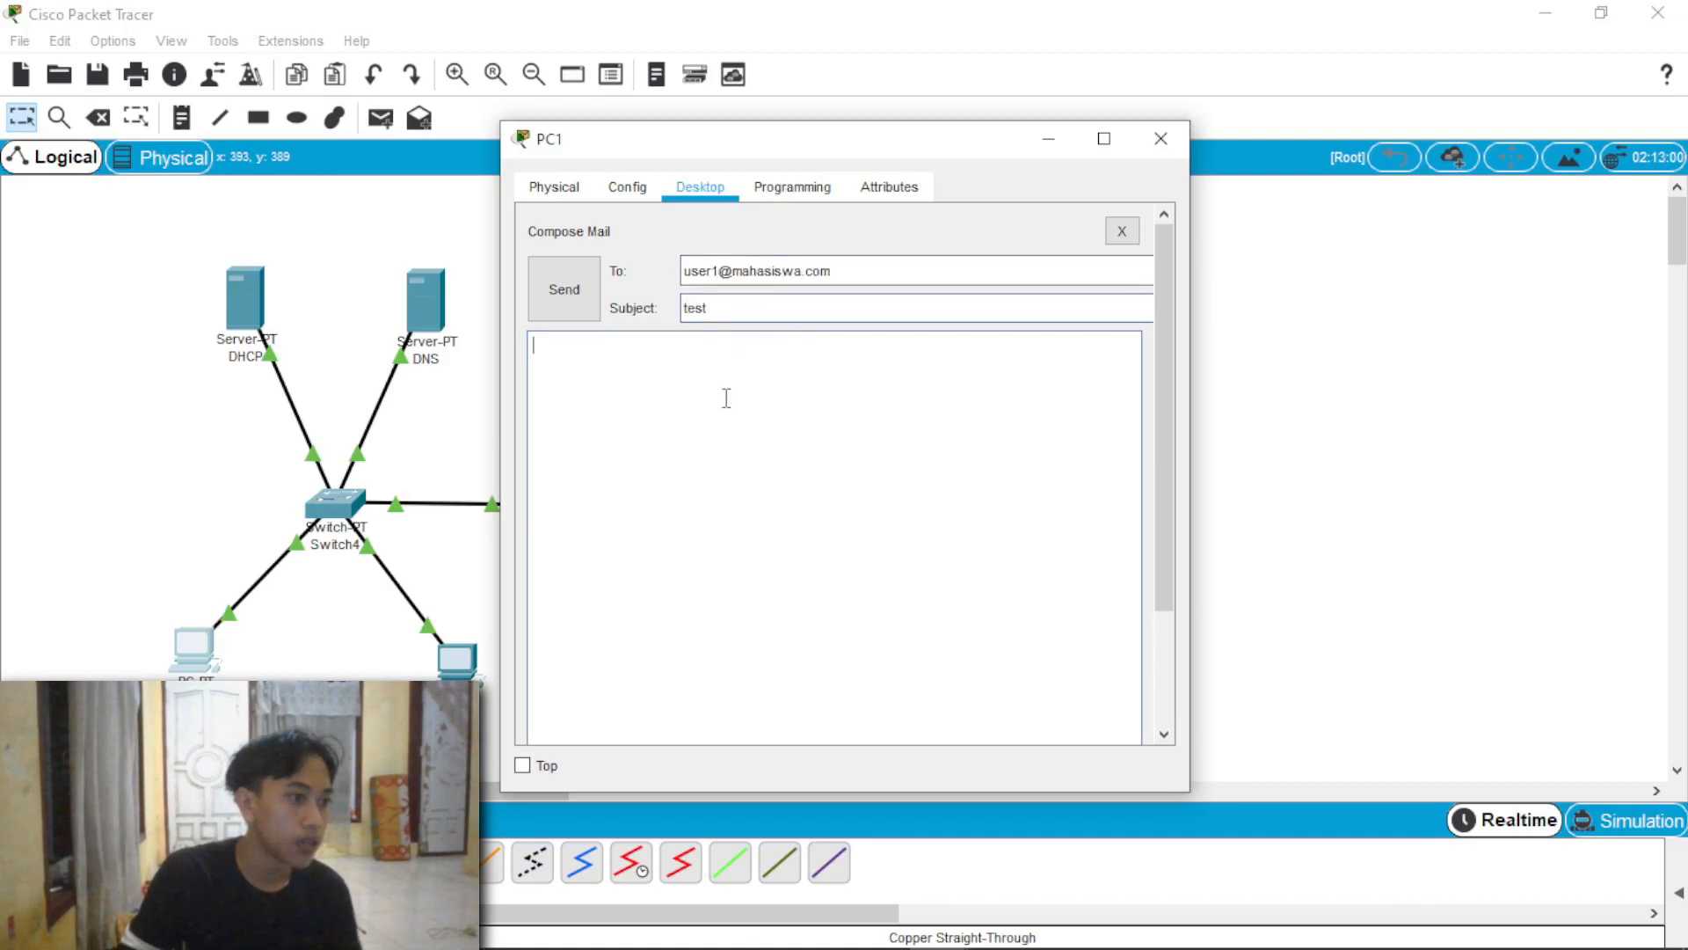
{"action": "type", "text": "apak"}
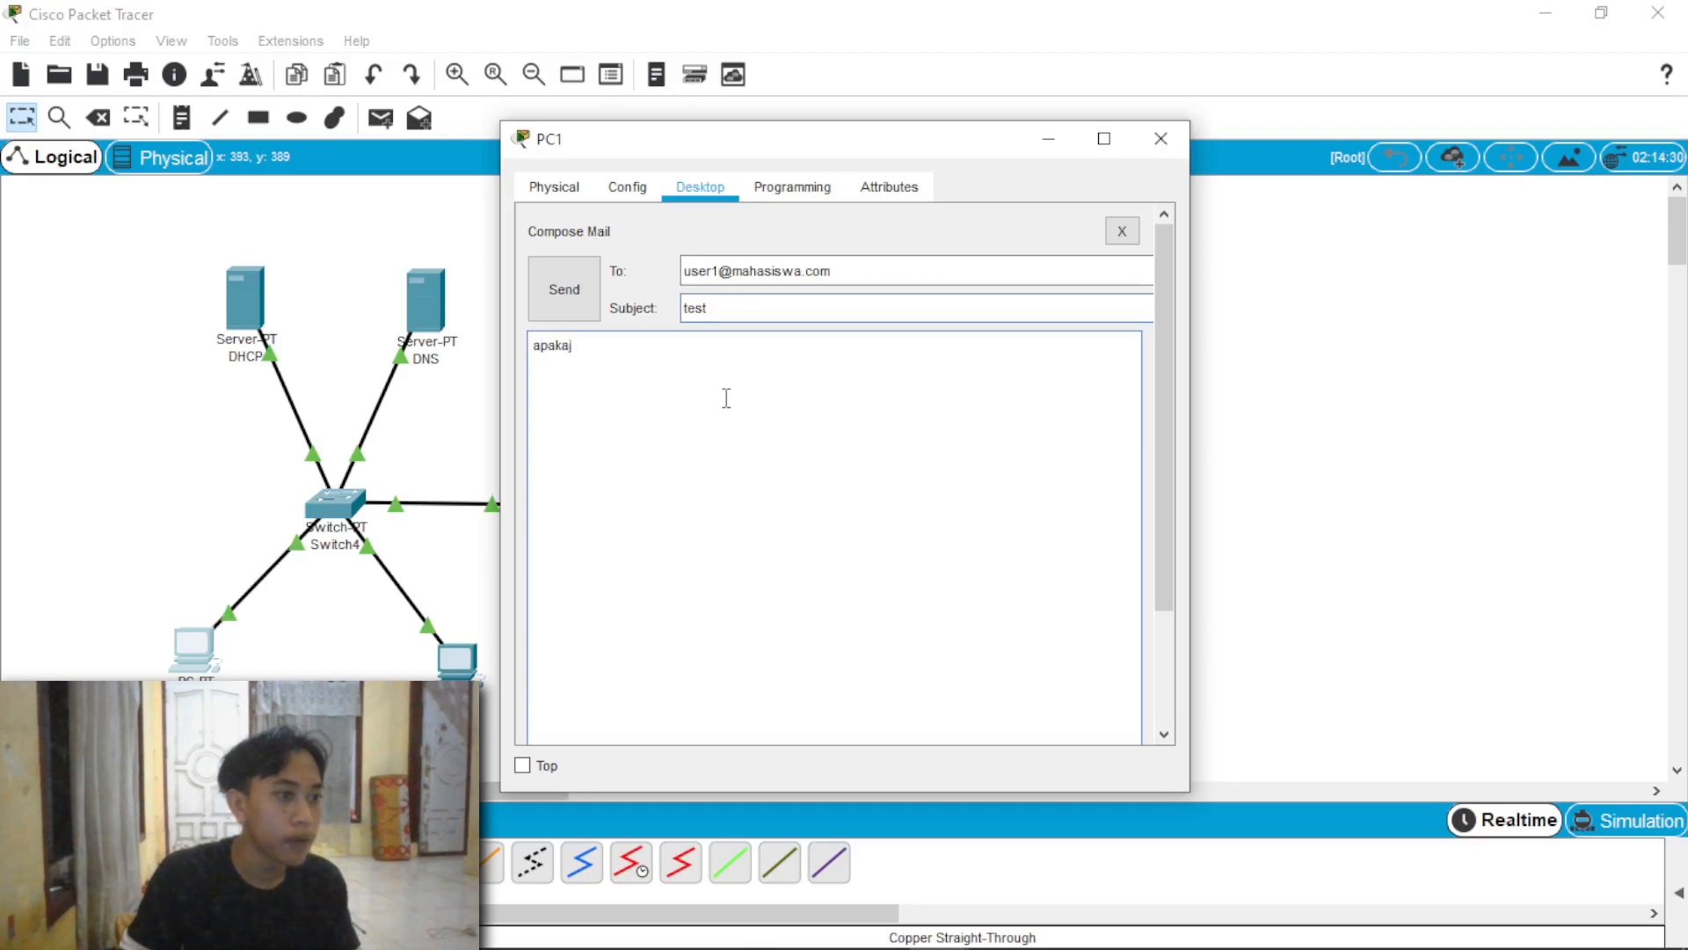
{"action": "type", "text": "ah terkirim"}
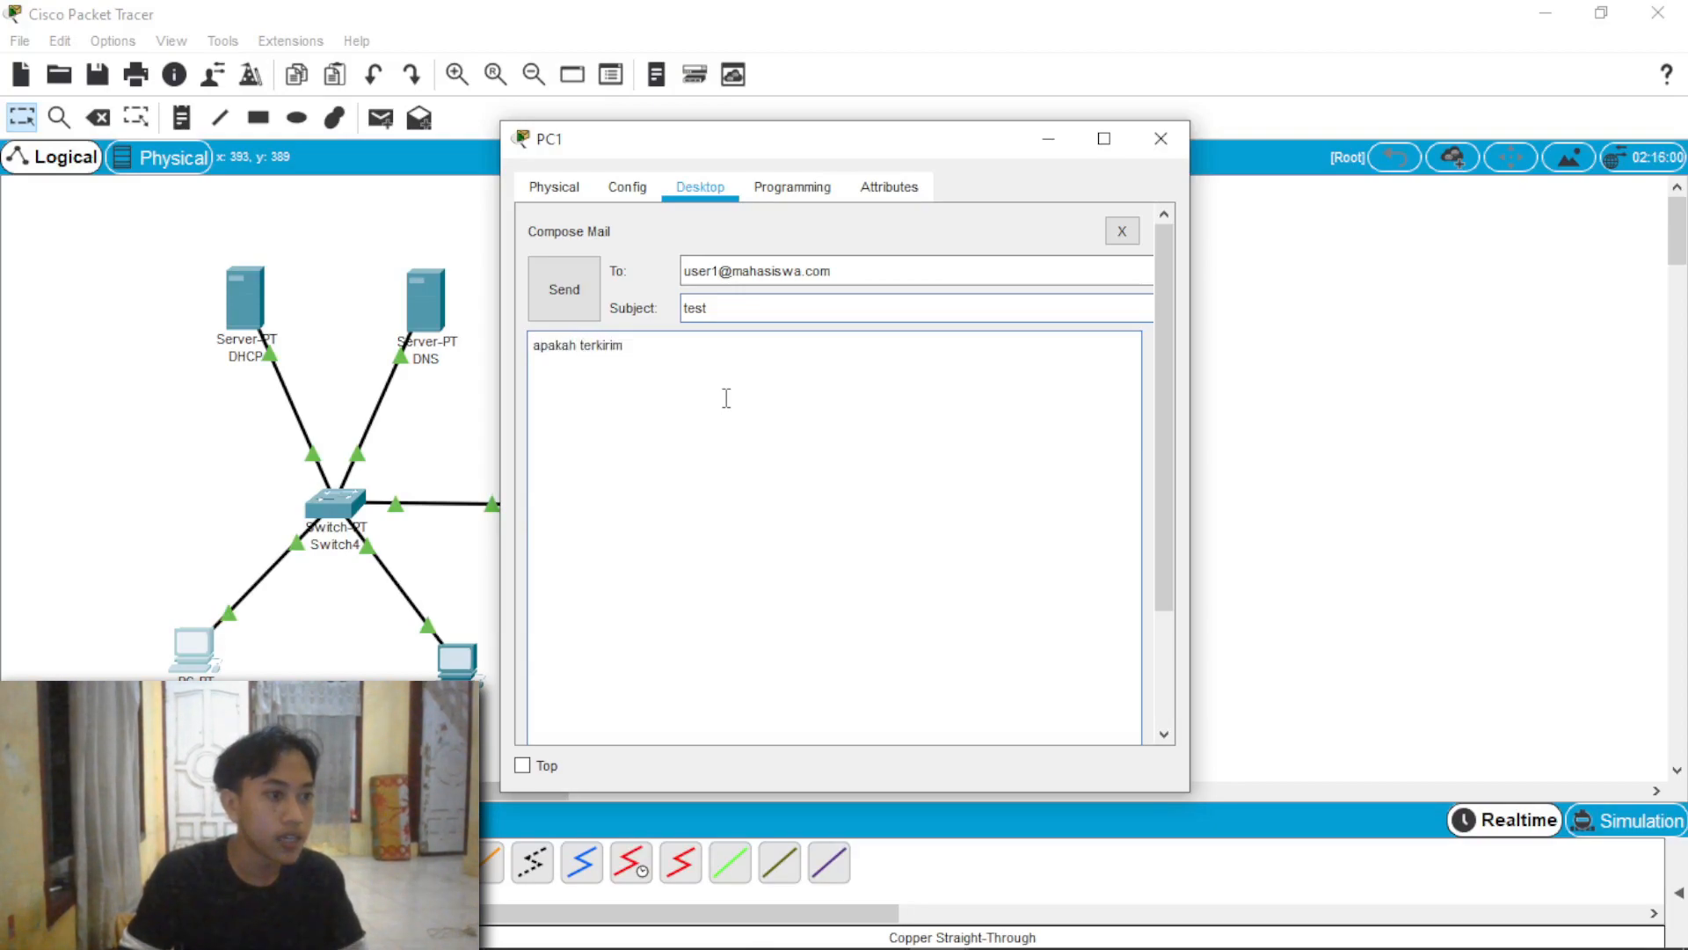
{"action": "left_click", "coordinate": [565, 312]}
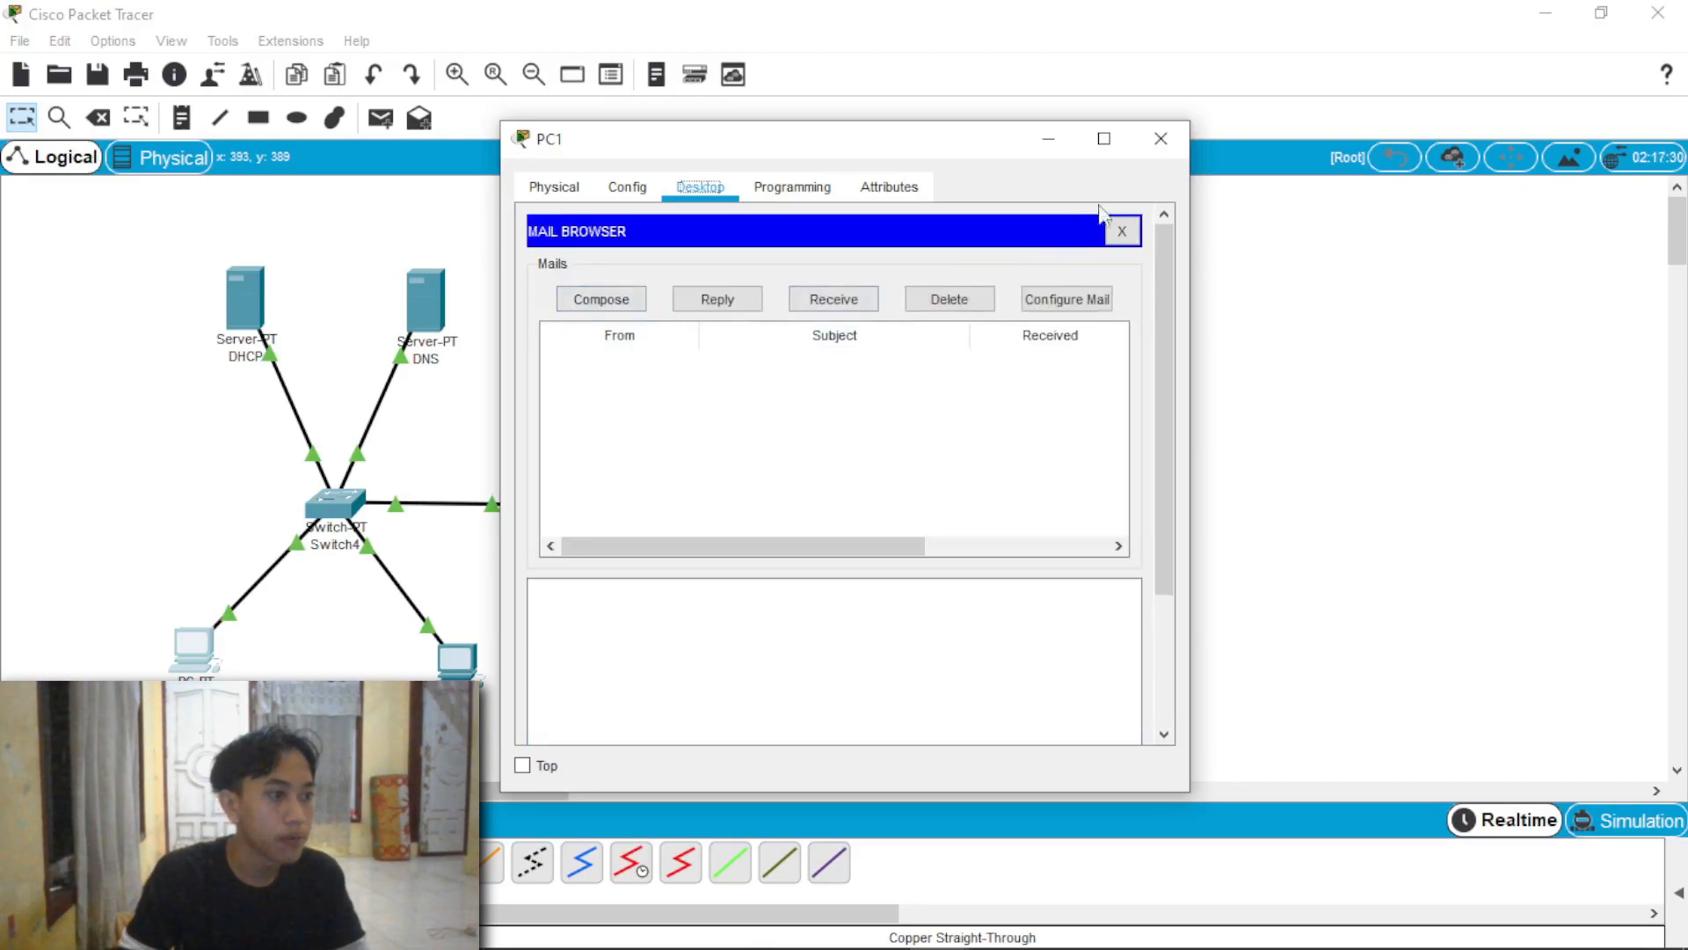
{"action": "left_click", "coordinate": [1161, 138]}
Step: Receive new mail in PC3's mail browser and open the test message from user3
{"action": "left_click", "coordinate": [695, 688]}
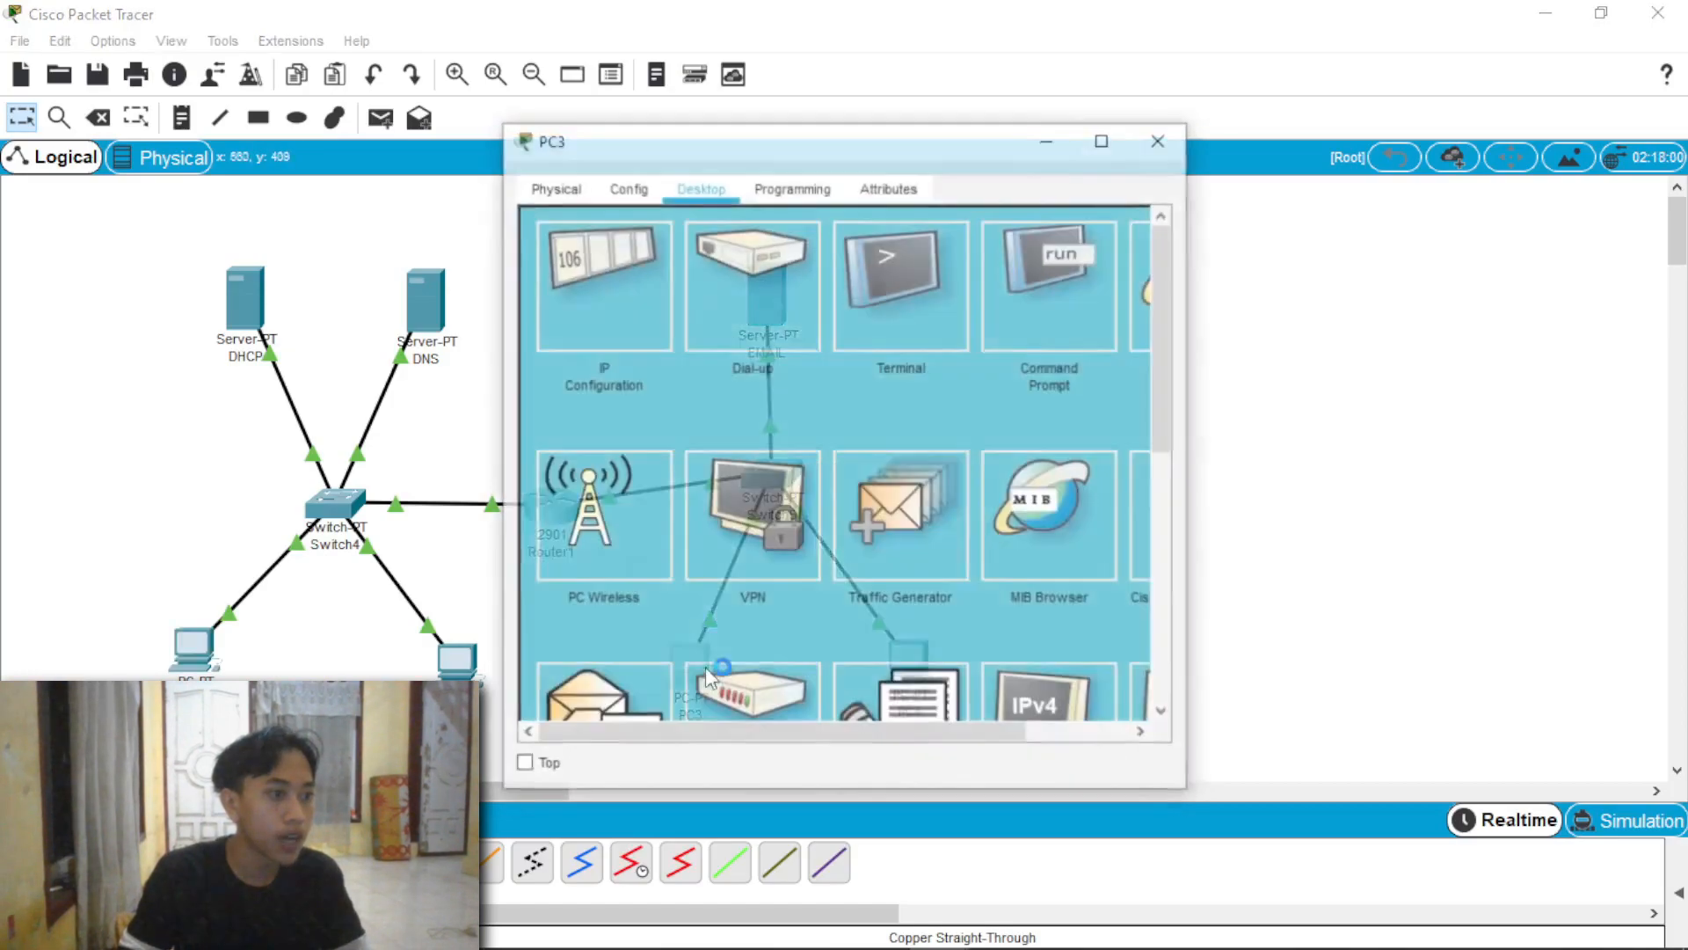
{"action": "left_click", "coordinate": [610, 706]}
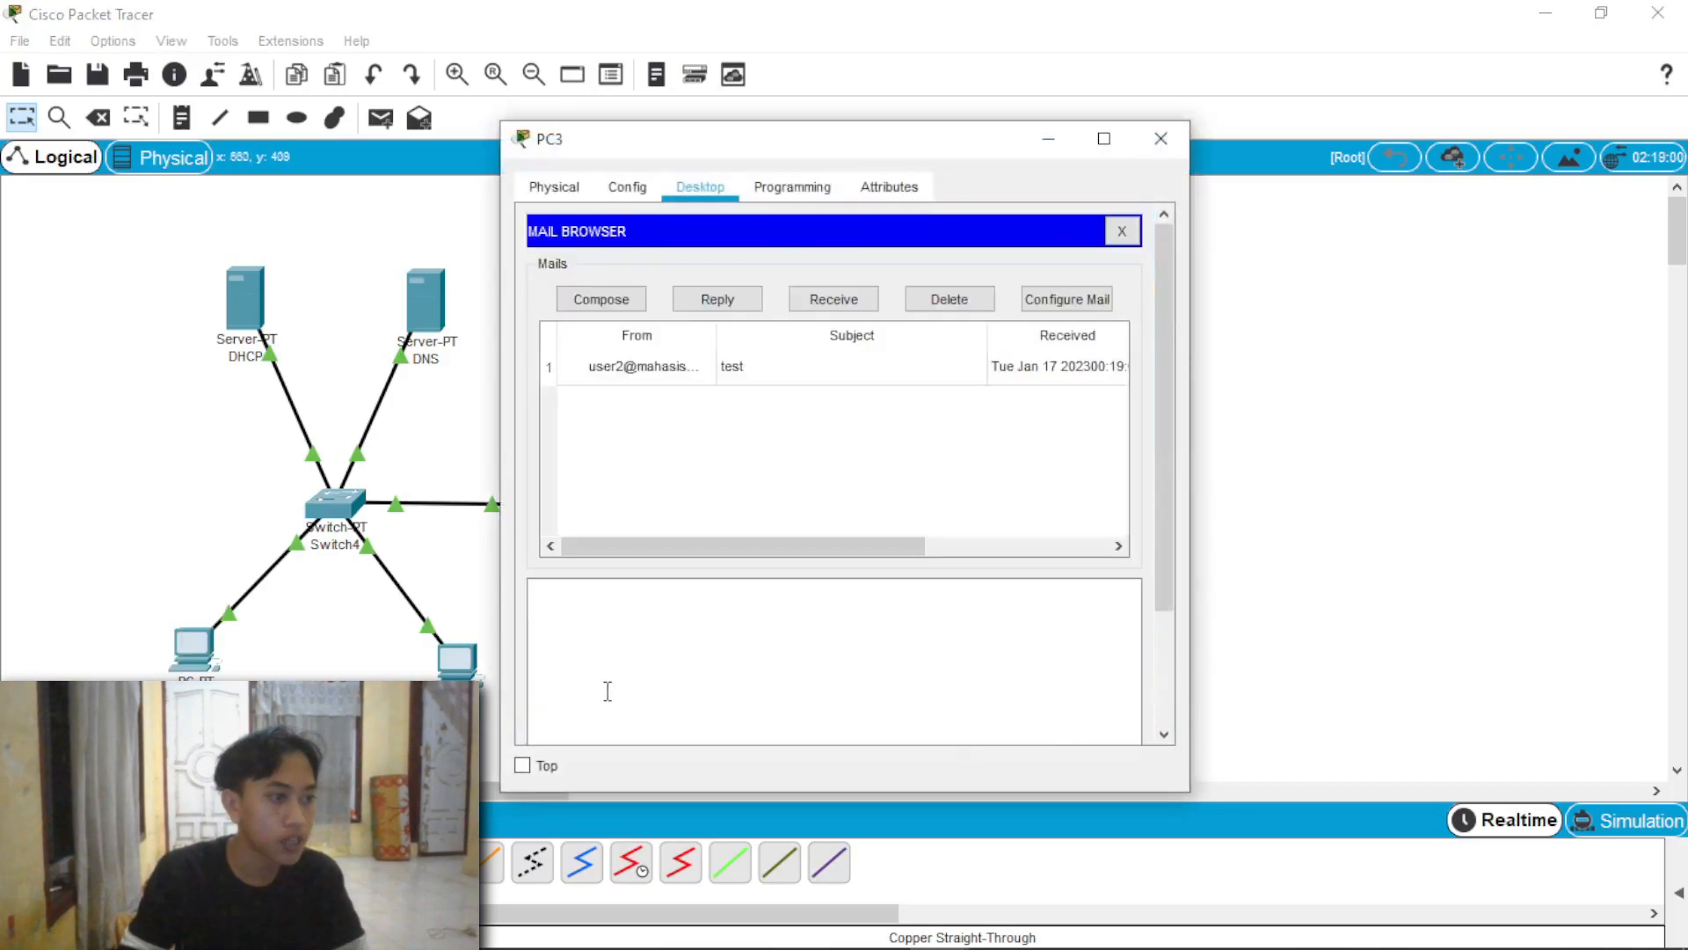
{"action": "left_click", "coordinate": [837, 314]}
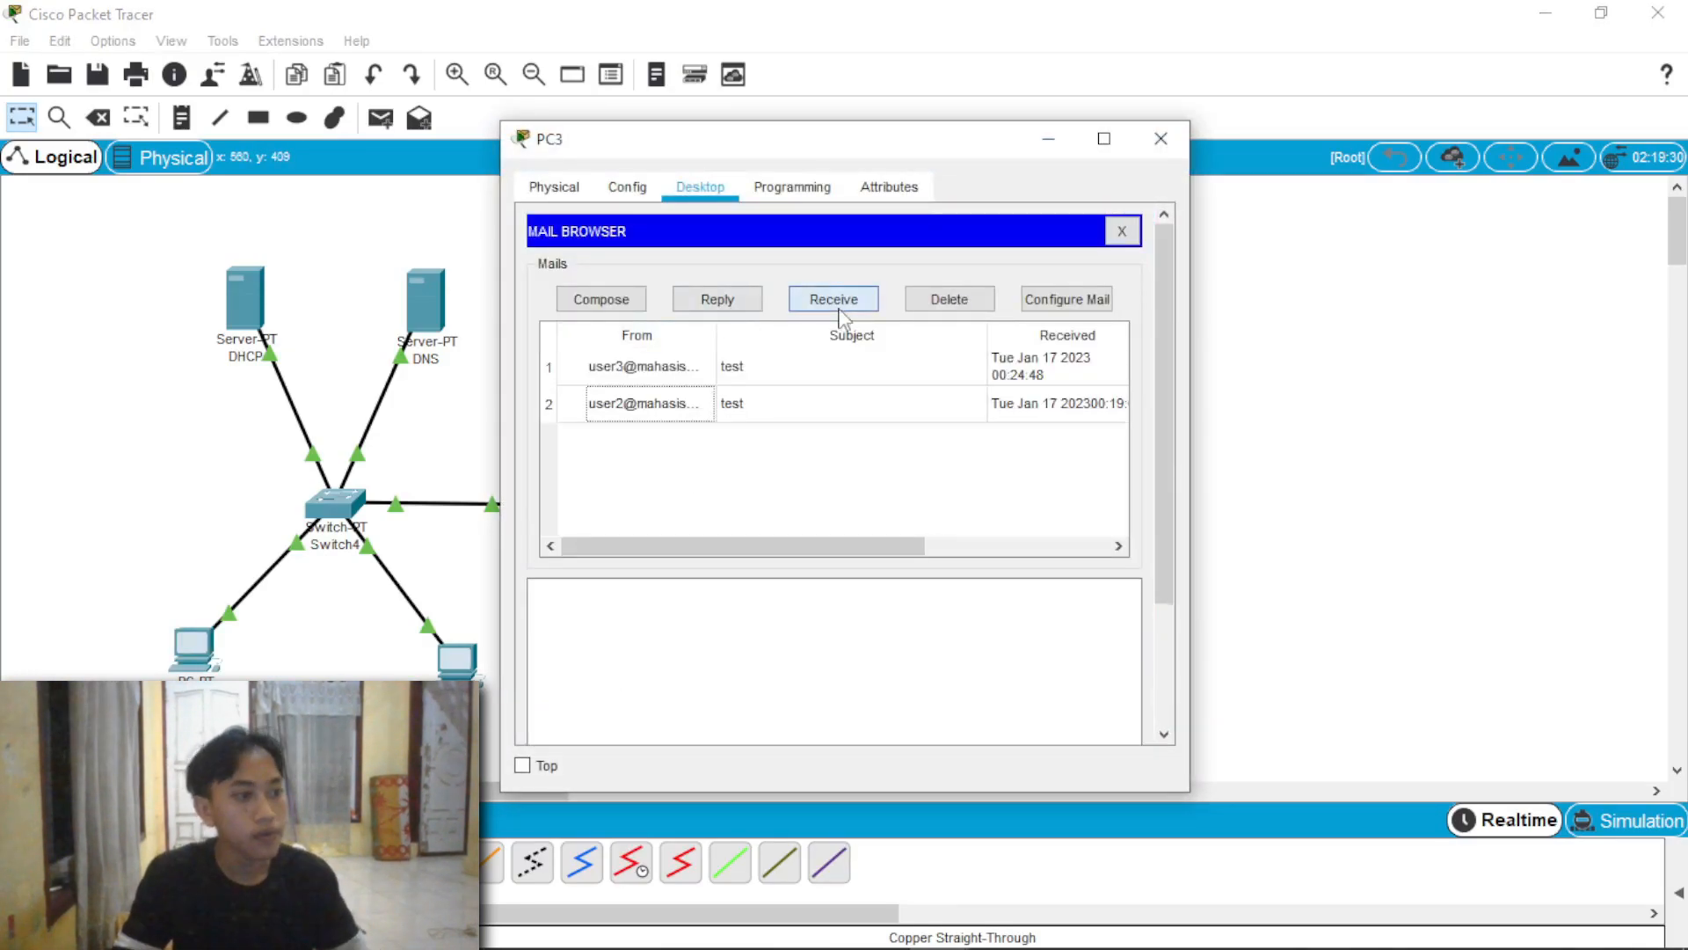
{"action": "left_click", "coordinate": [796, 368]}
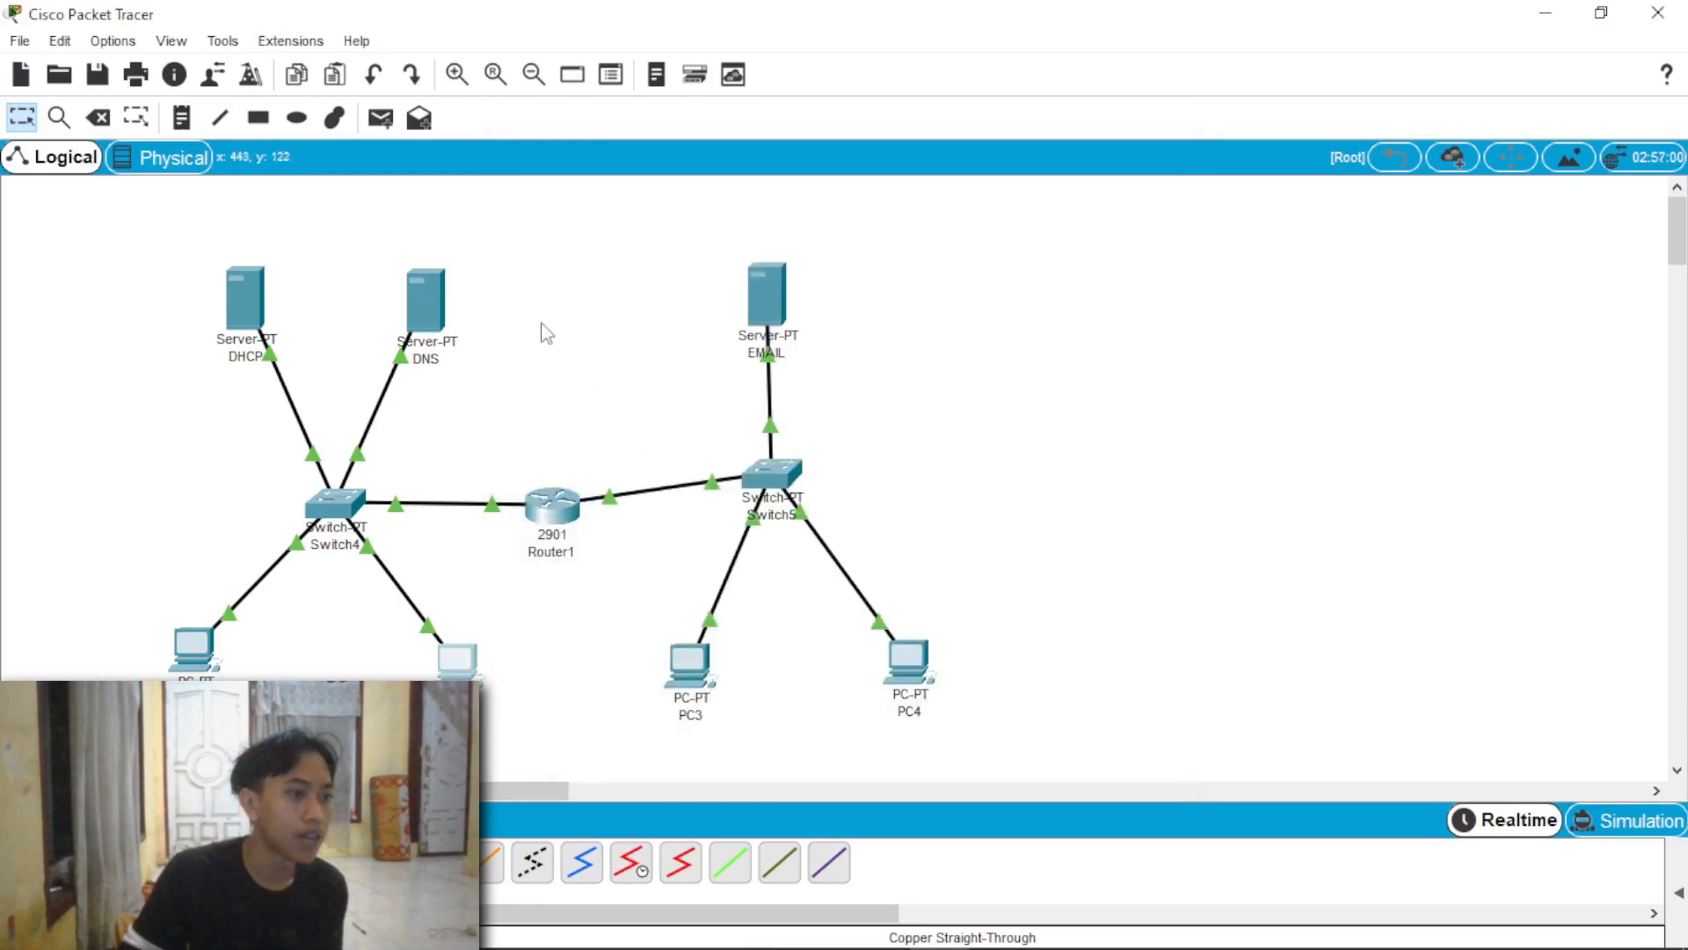
{"action": "left_click", "coordinate": [430, 303]}
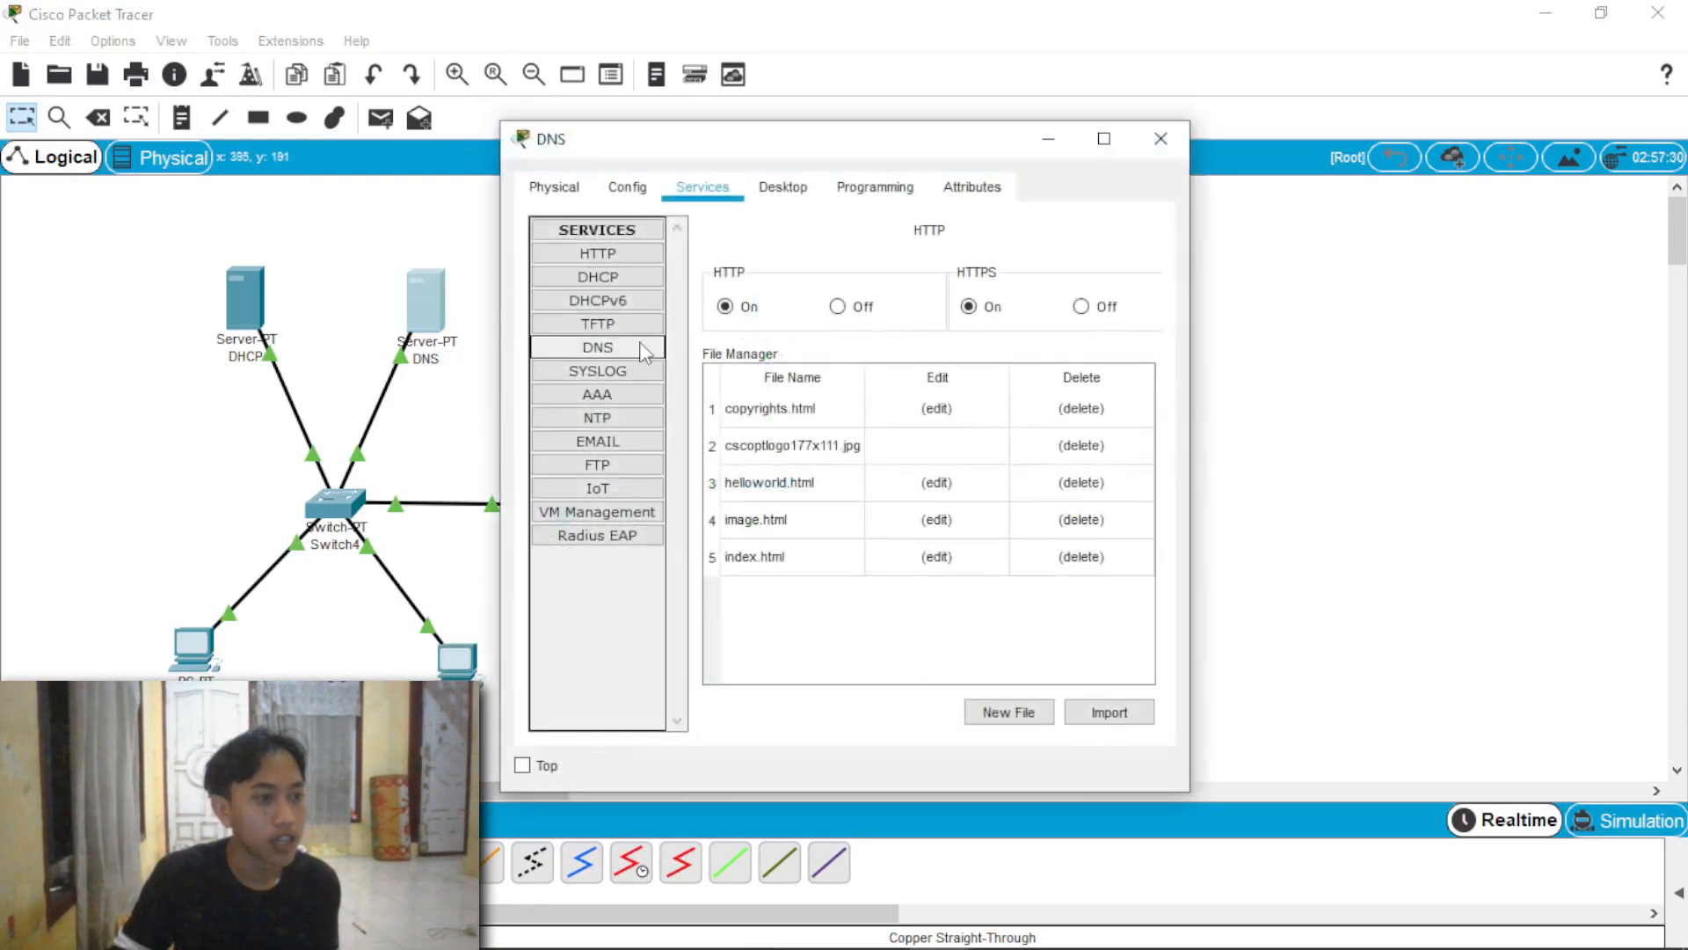
{"action": "left_click", "coordinate": [602, 347]}
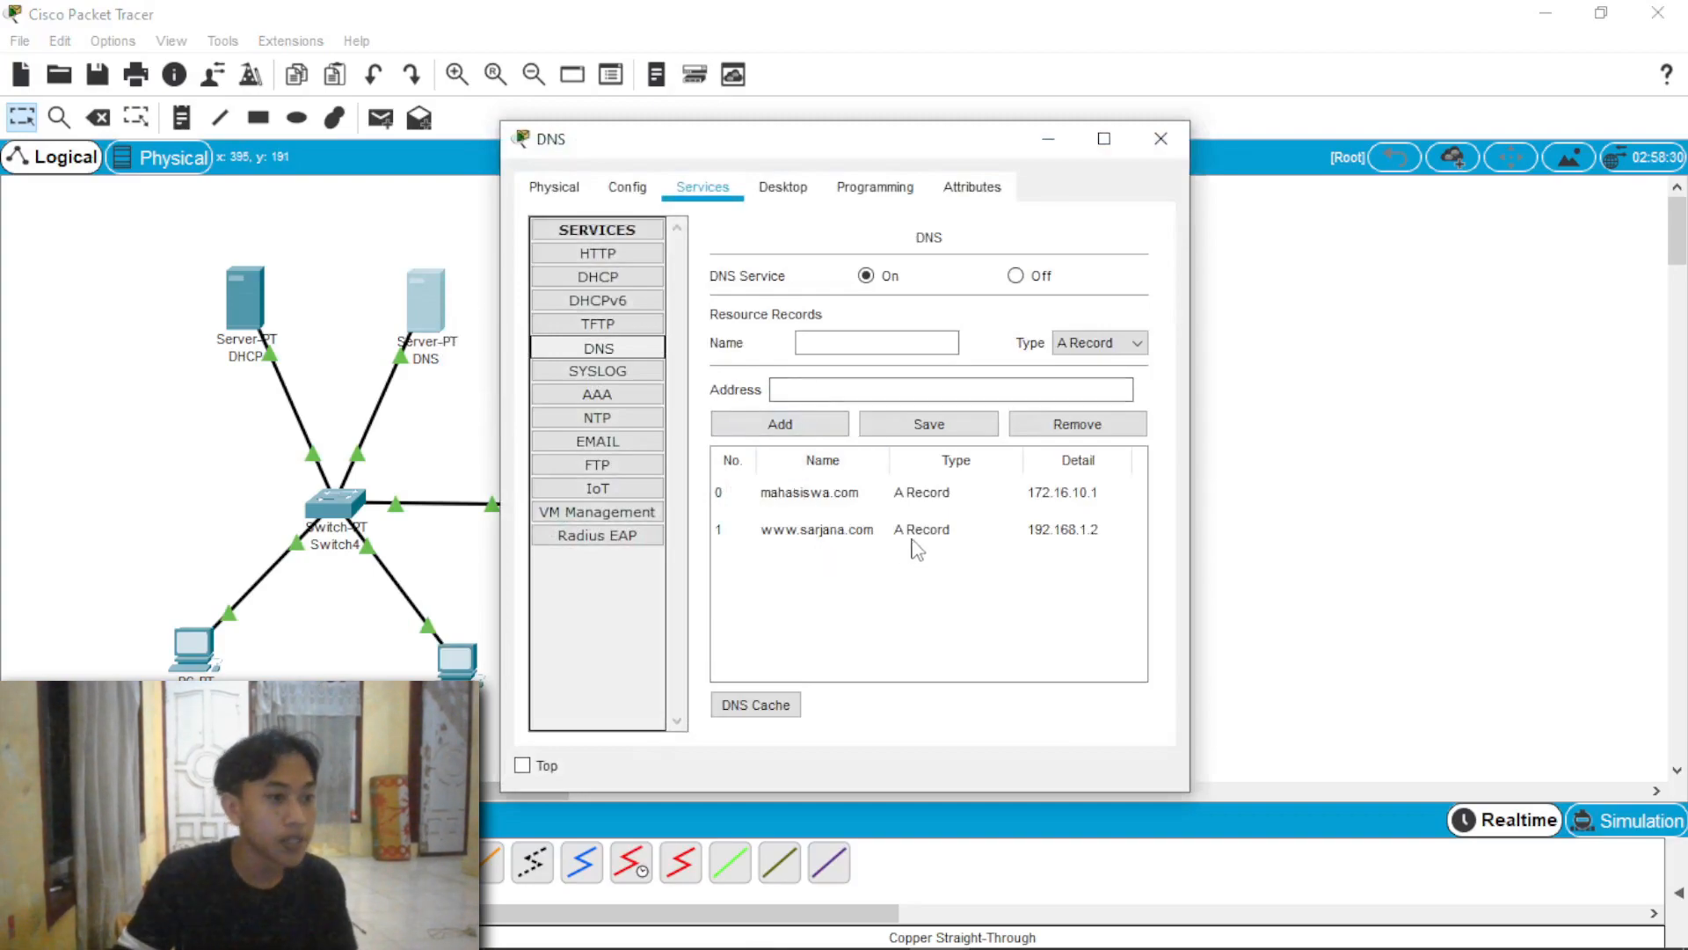
{"action": "left_click", "coordinate": [1161, 139]}
{"action": "left_click", "coordinate": [785, 304]}
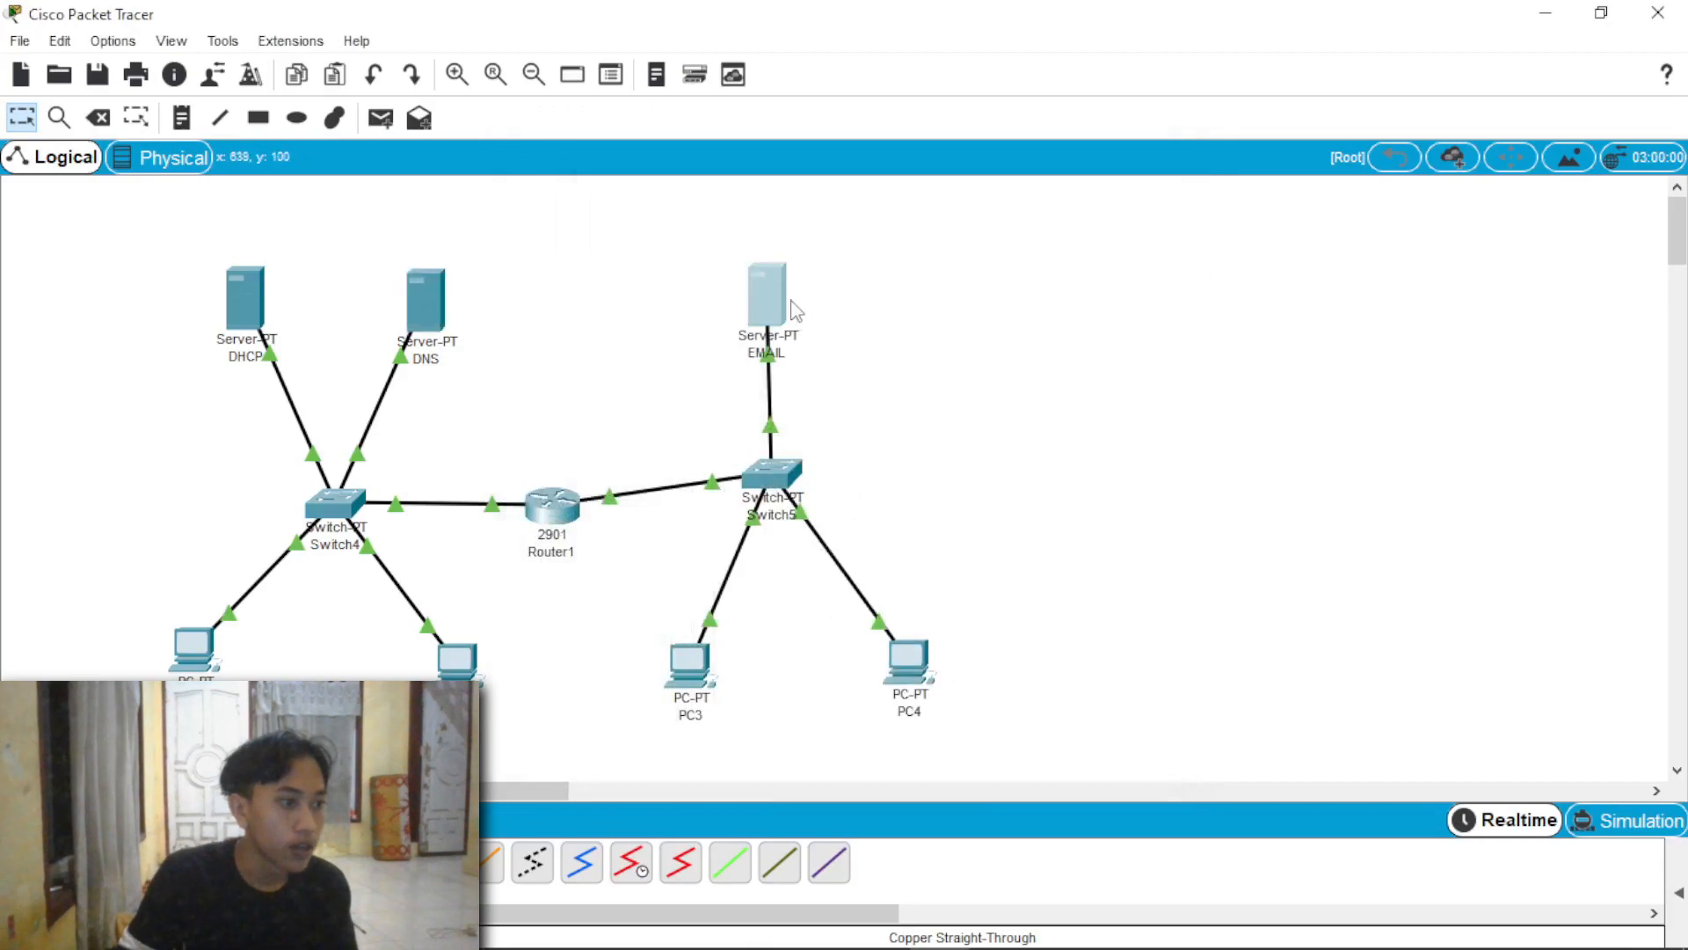
{"action": "left_click", "coordinate": [630, 344]}
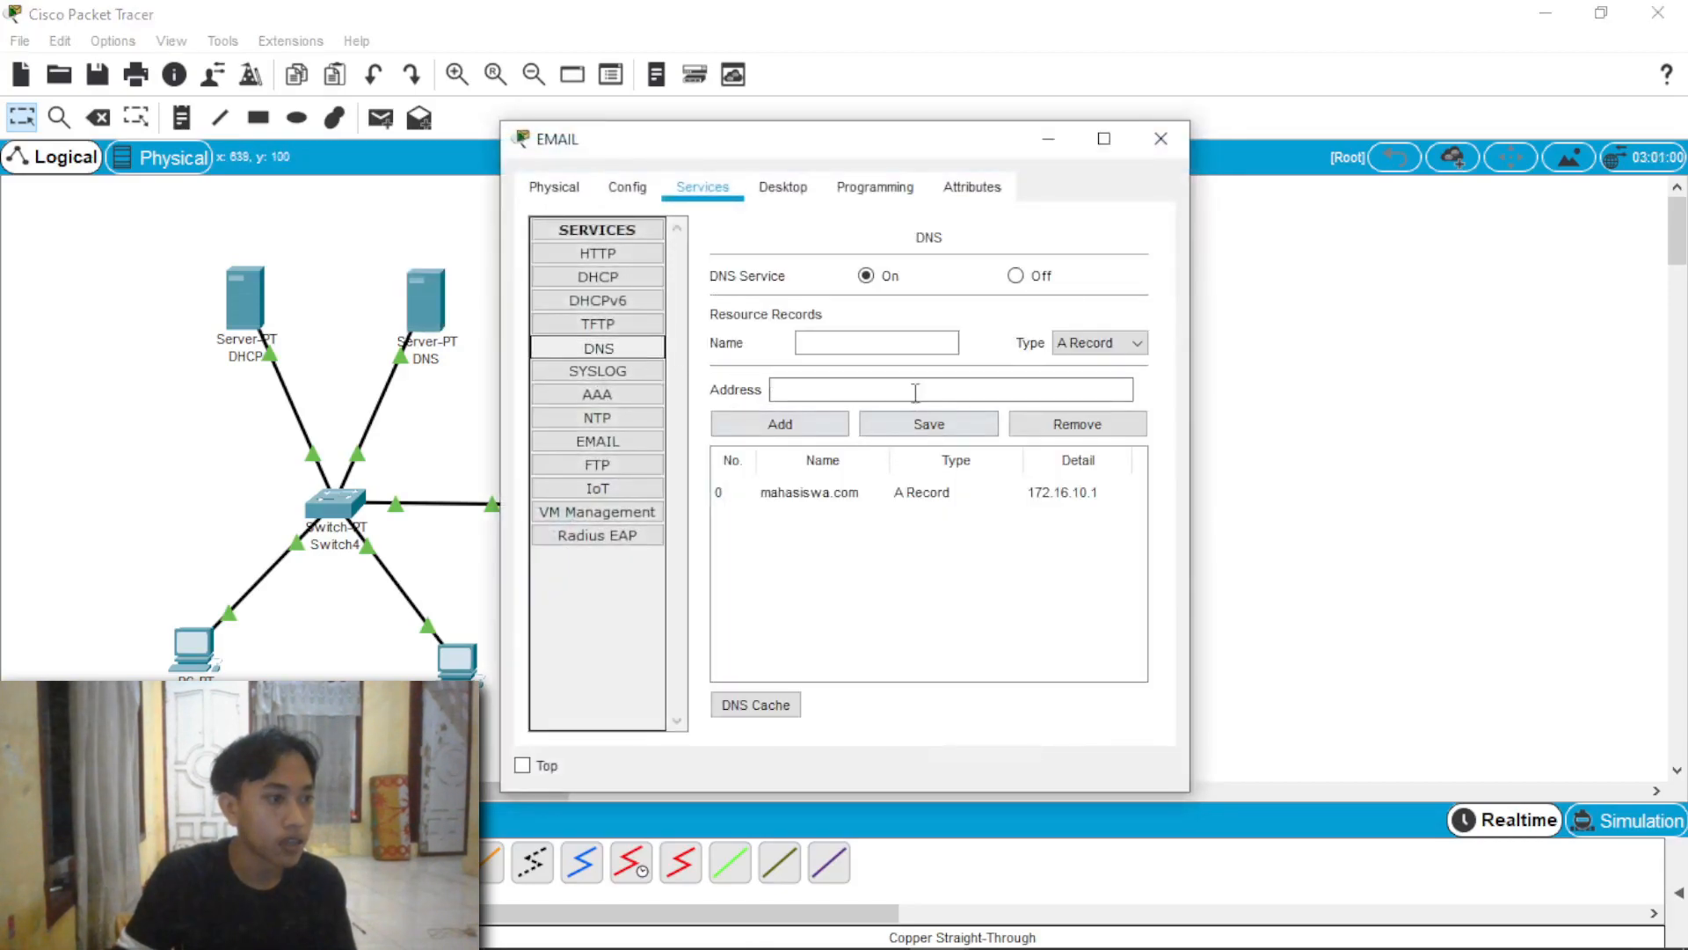
{"action": "left_click", "coordinate": [909, 338]}
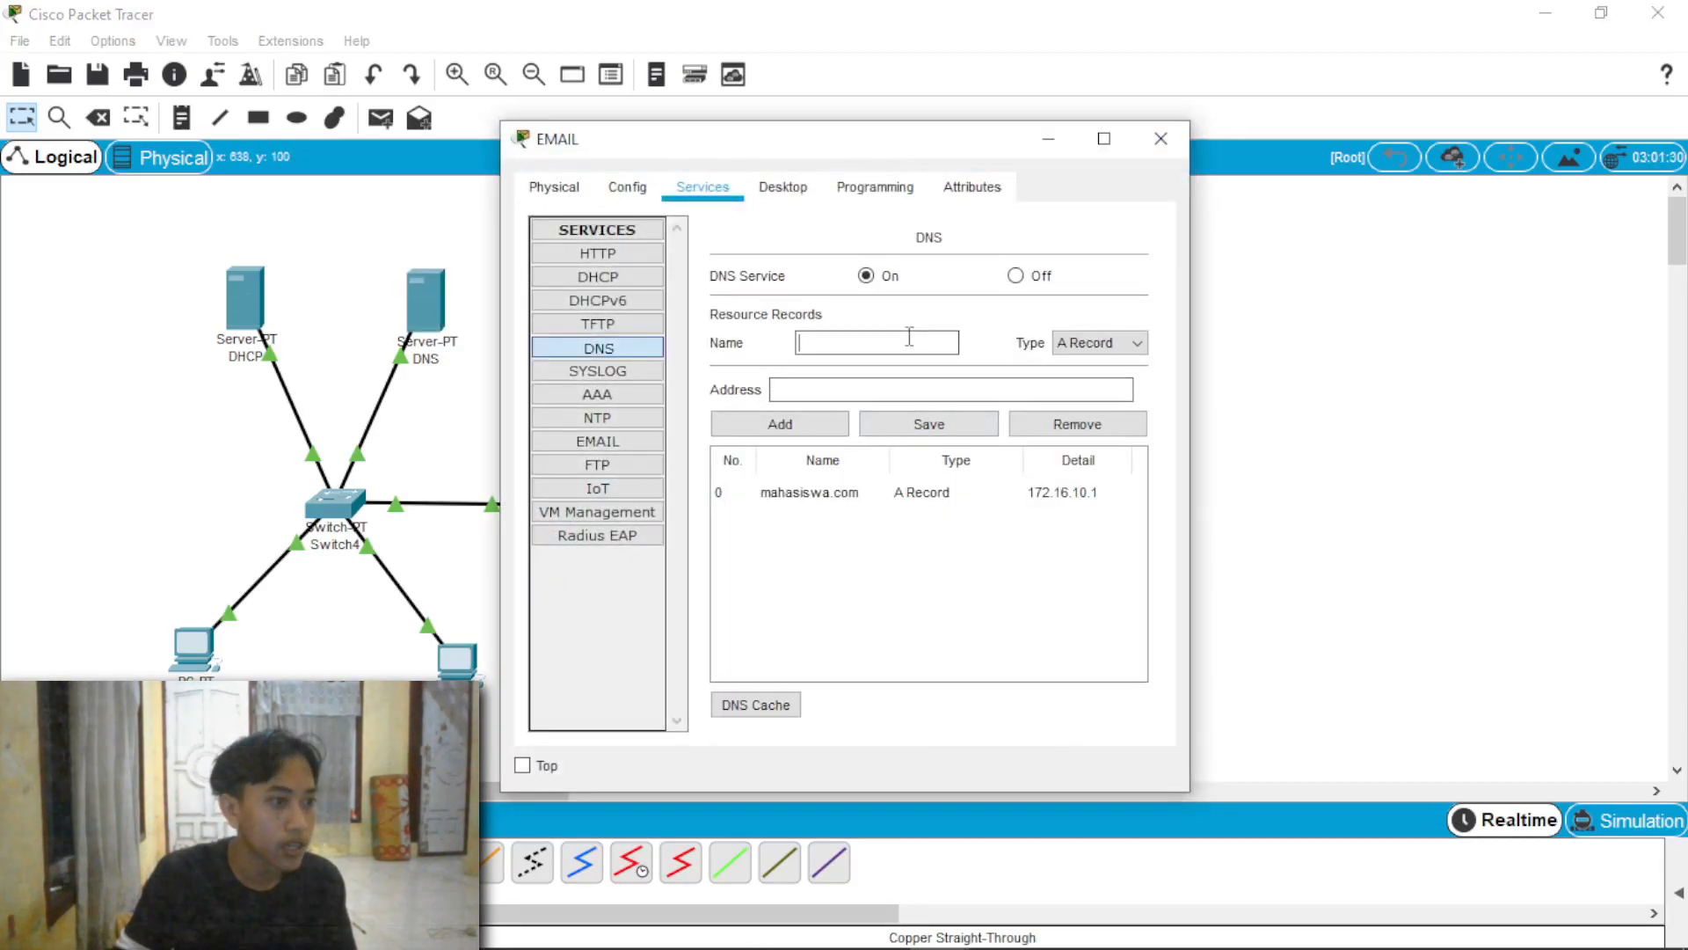
{"action": "type", "text": "www.sarjana.com"}
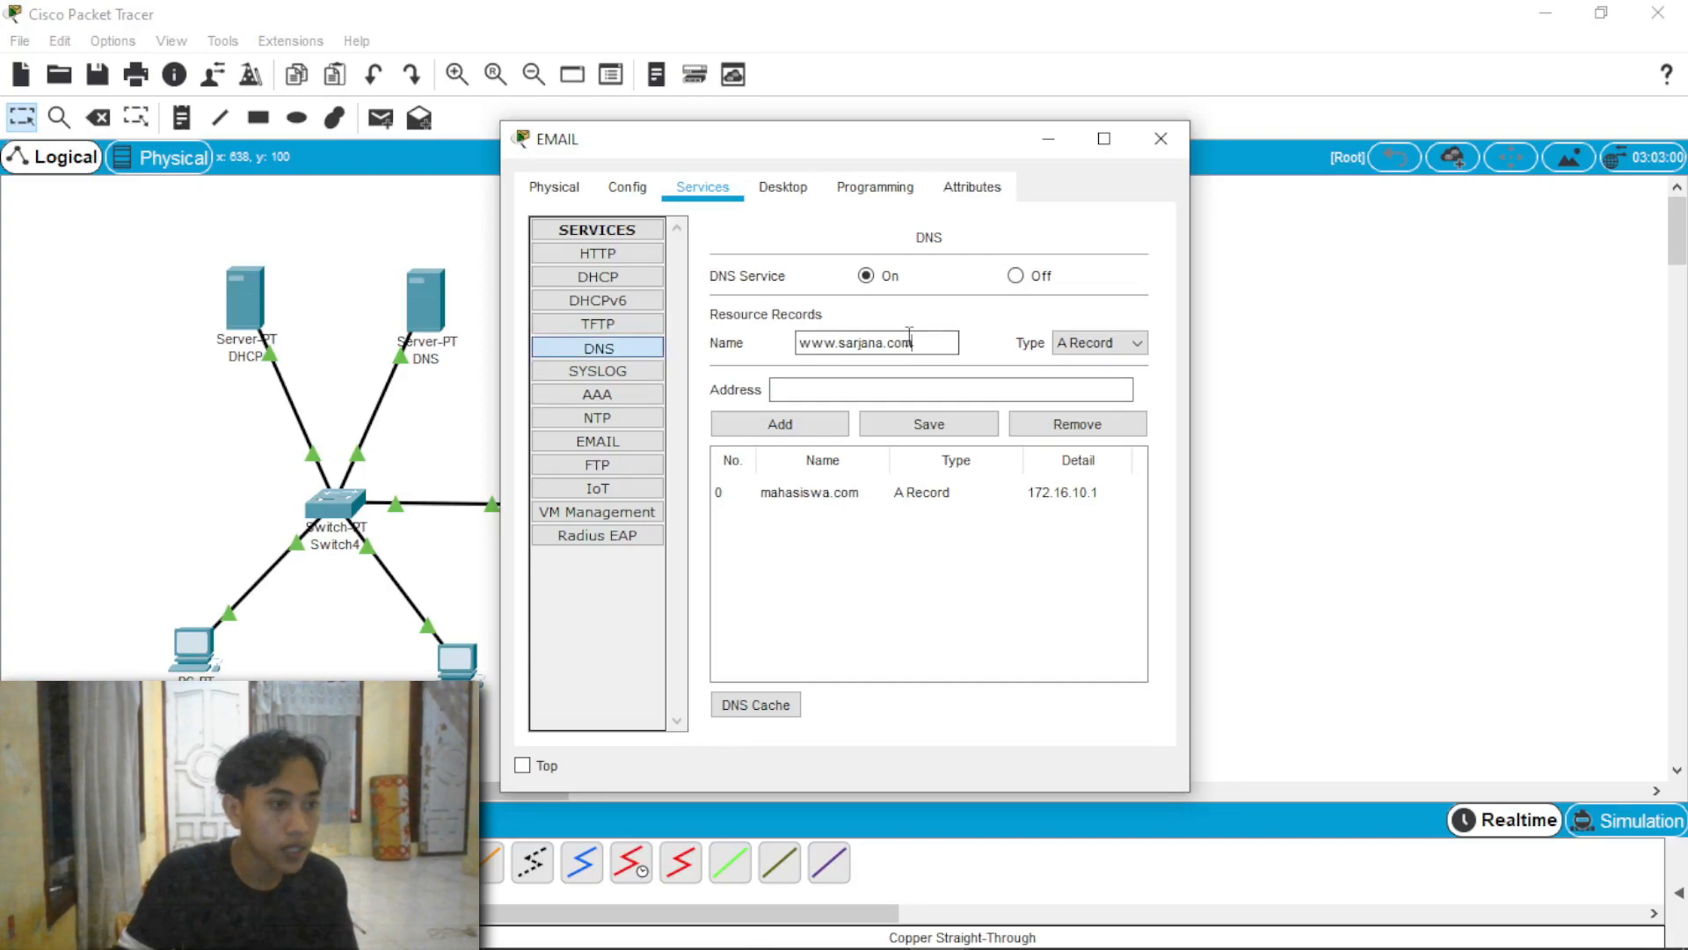
{"action": "left_click", "coordinate": [906, 384]}
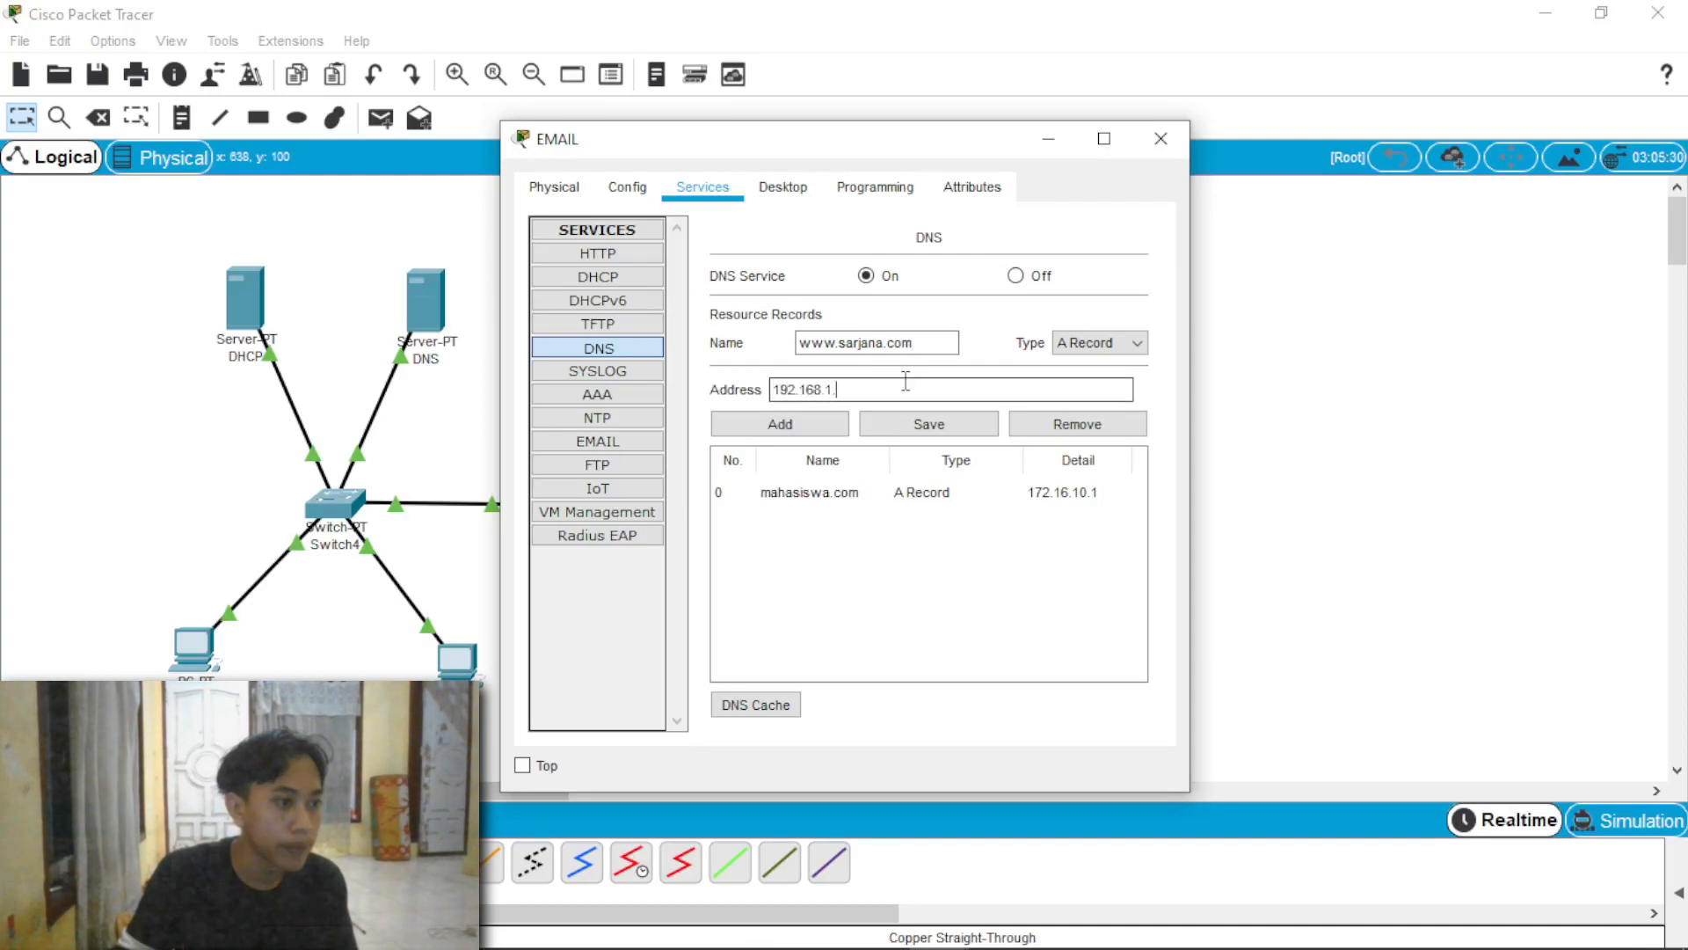
{"action": "left_click", "coordinate": [808, 427]}
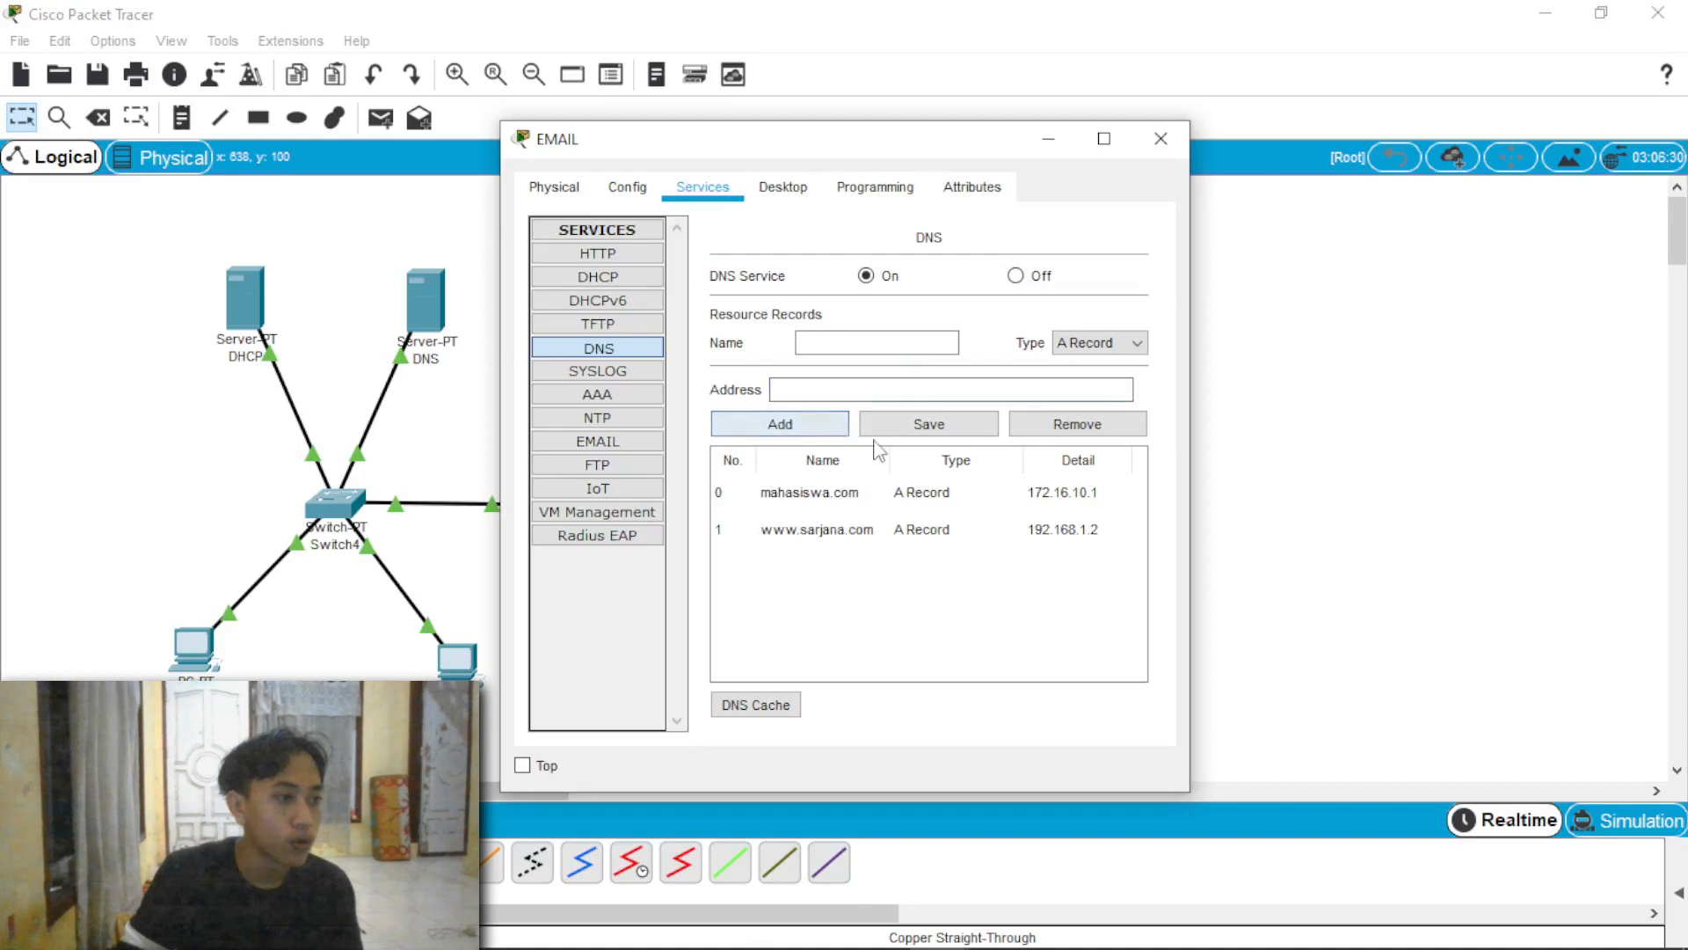
{"action": "left_click", "coordinate": [1161, 139]}
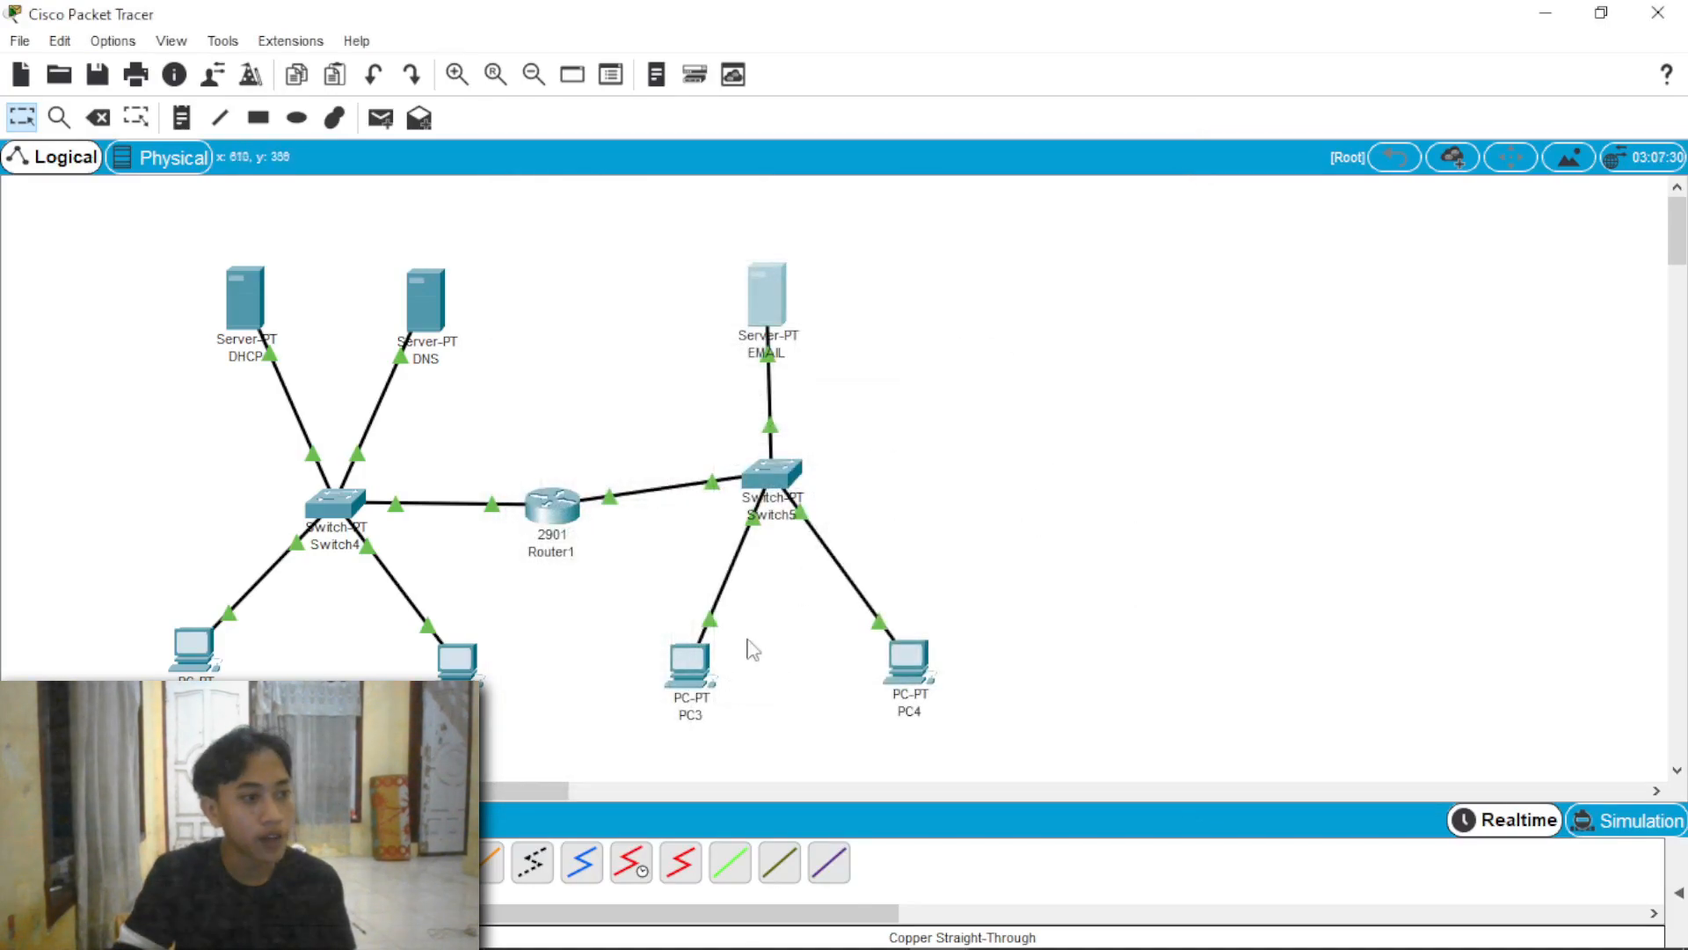
{"action": "left_click", "coordinate": [710, 658]}
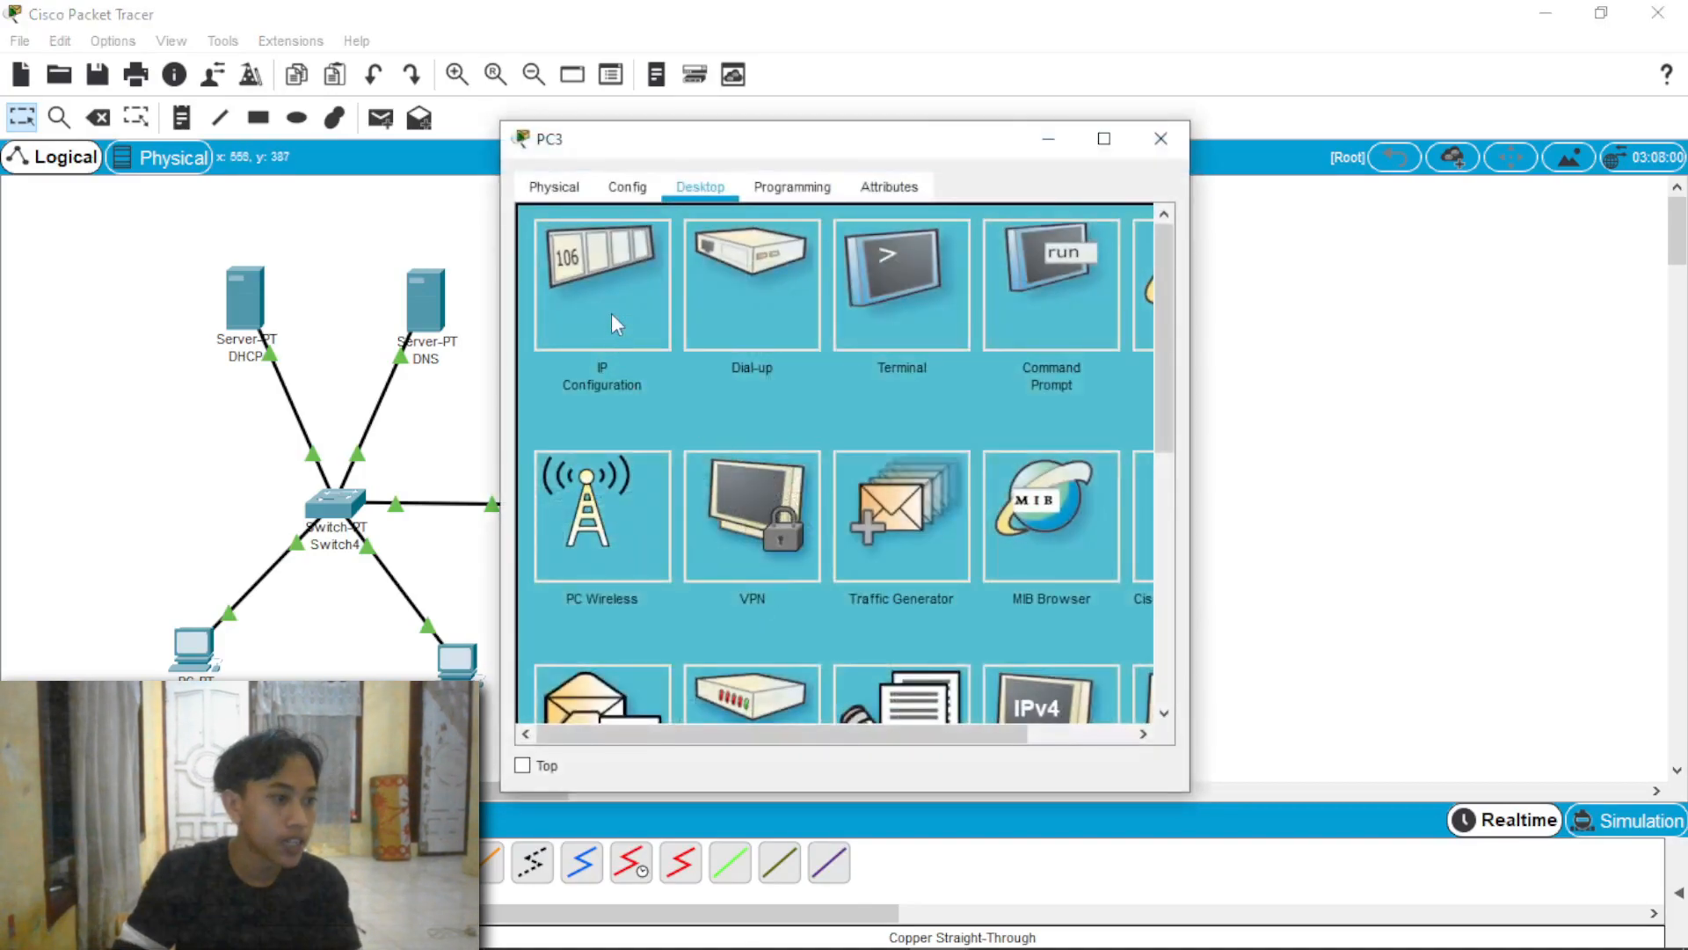
{"action": "left_click_drag", "start_coordinate": [1190, 318], "coordinate": [1331, 318]}
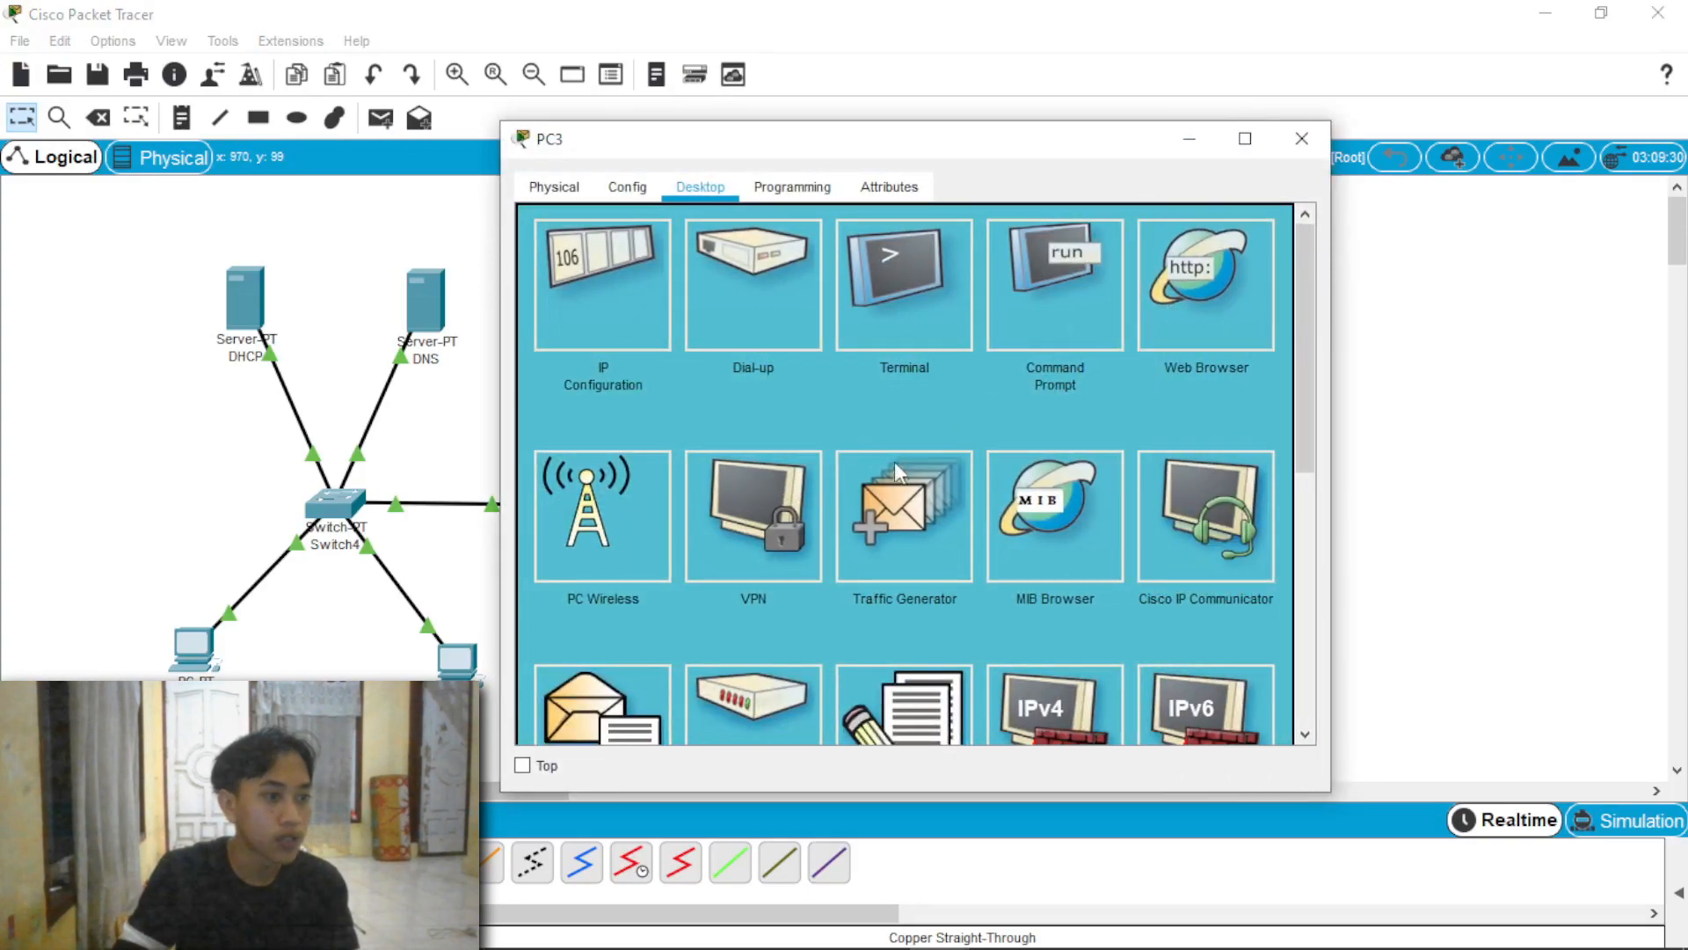
{"action": "left_click", "coordinate": [1172, 303]}
{"action": "type", "text": "www.sarjana.com"}
{"action": "key", "text": "Return"}
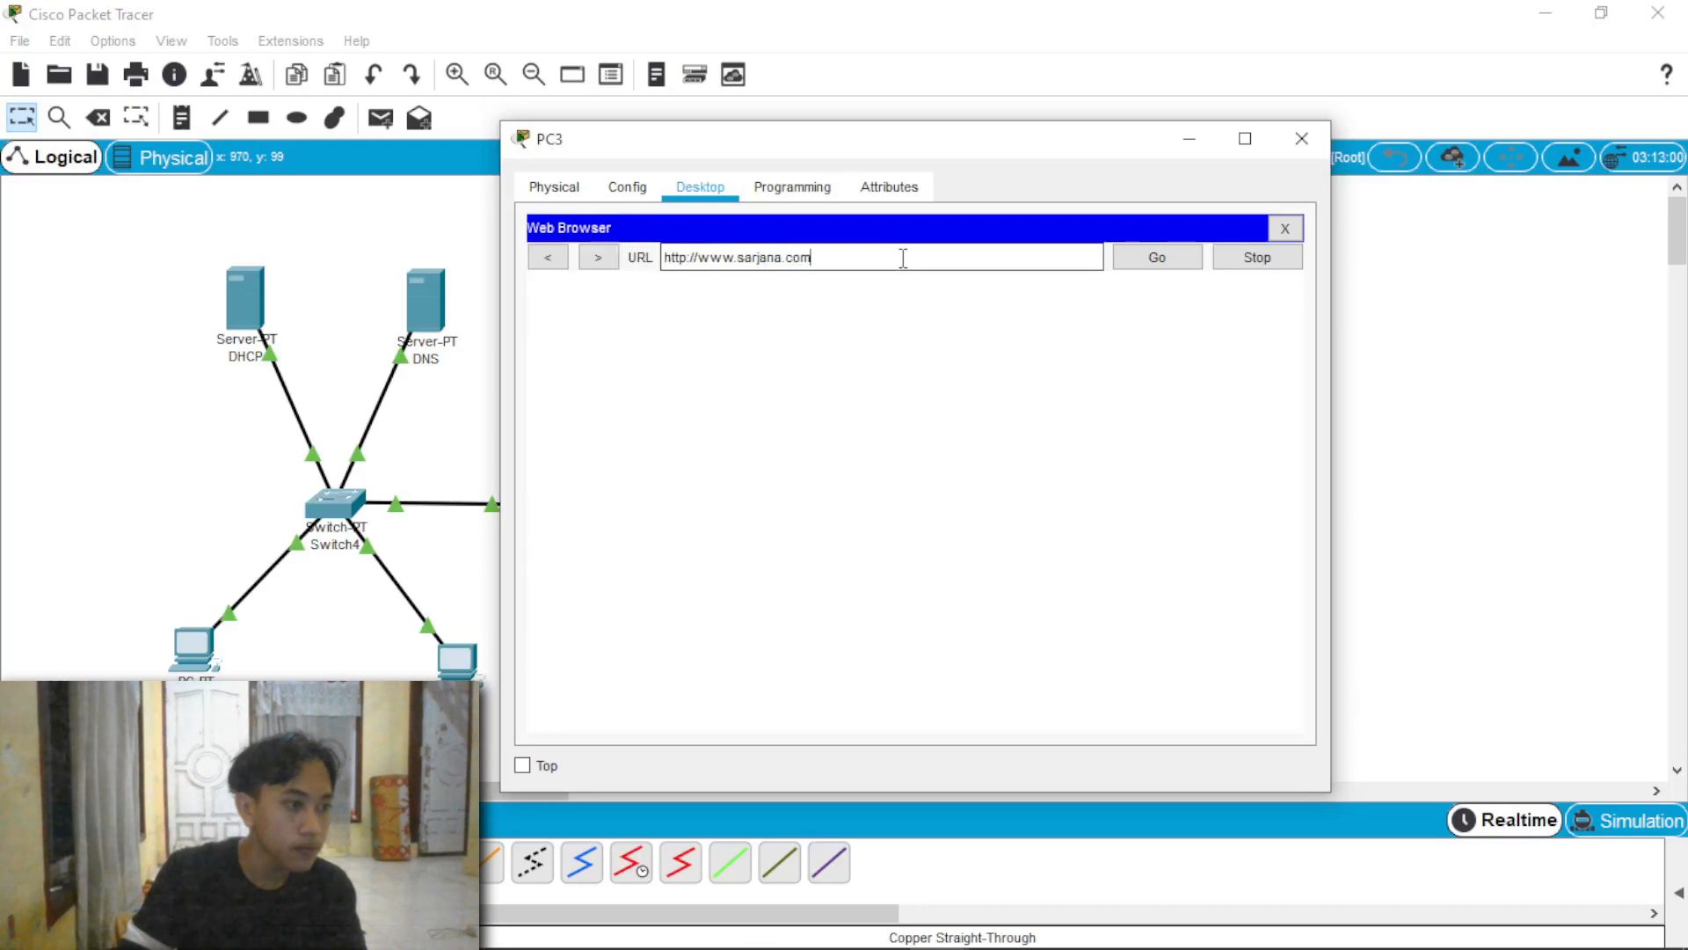